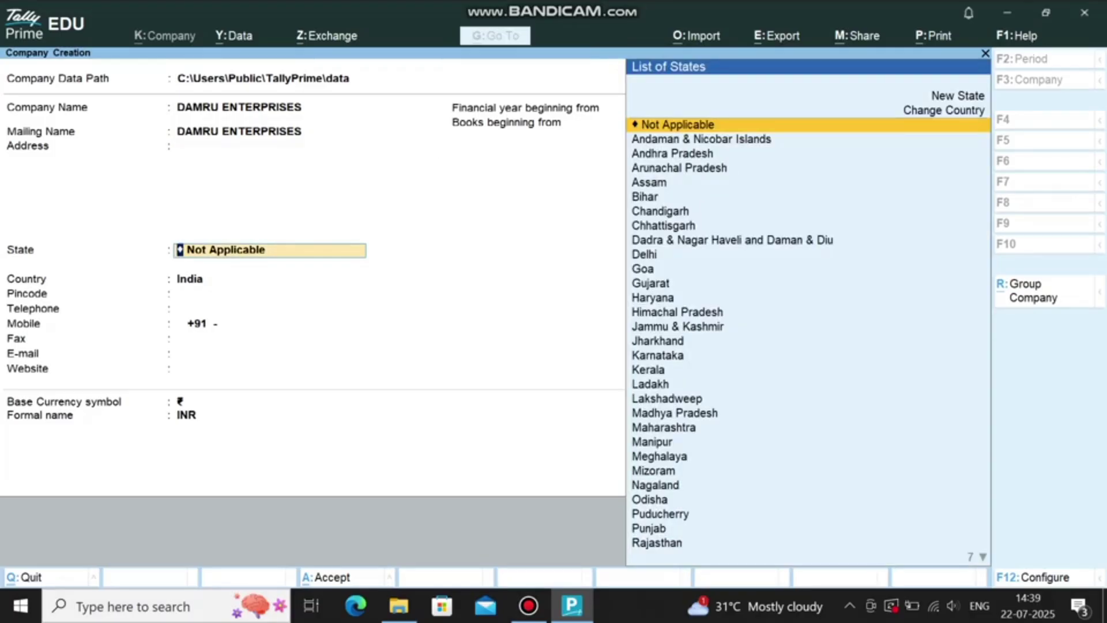
Step: Set the company's state to Maharashtra
{"action": "type", "text": "IN"}
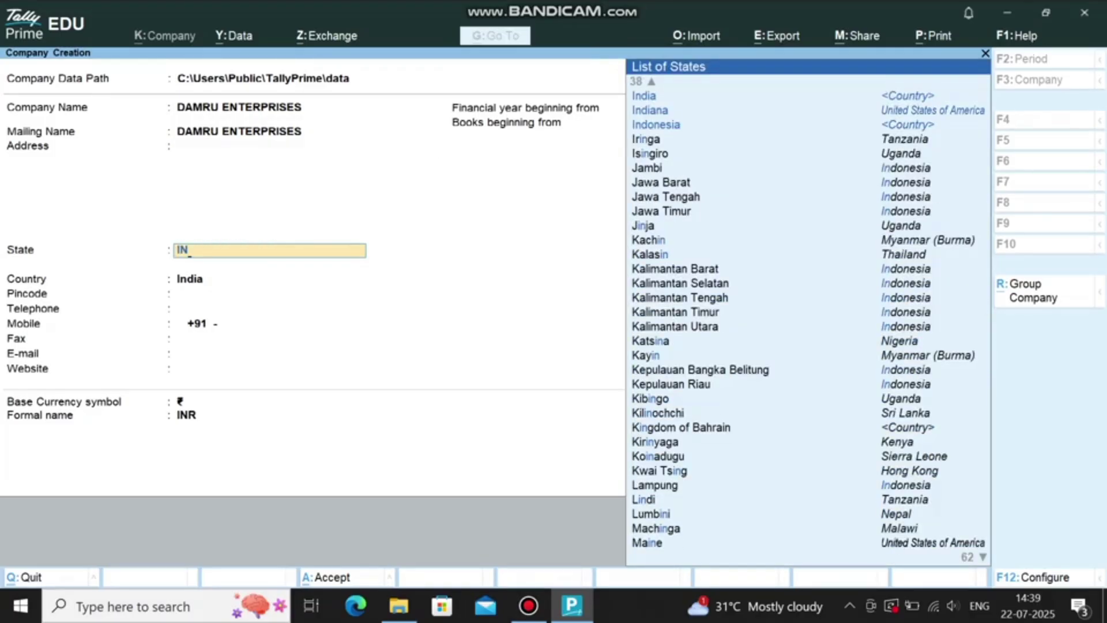
{"action": "key", "text": "BackSpace"}
{"action": "key", "text": "BackSpace"}
{"action": "type", "text": "MUM"}
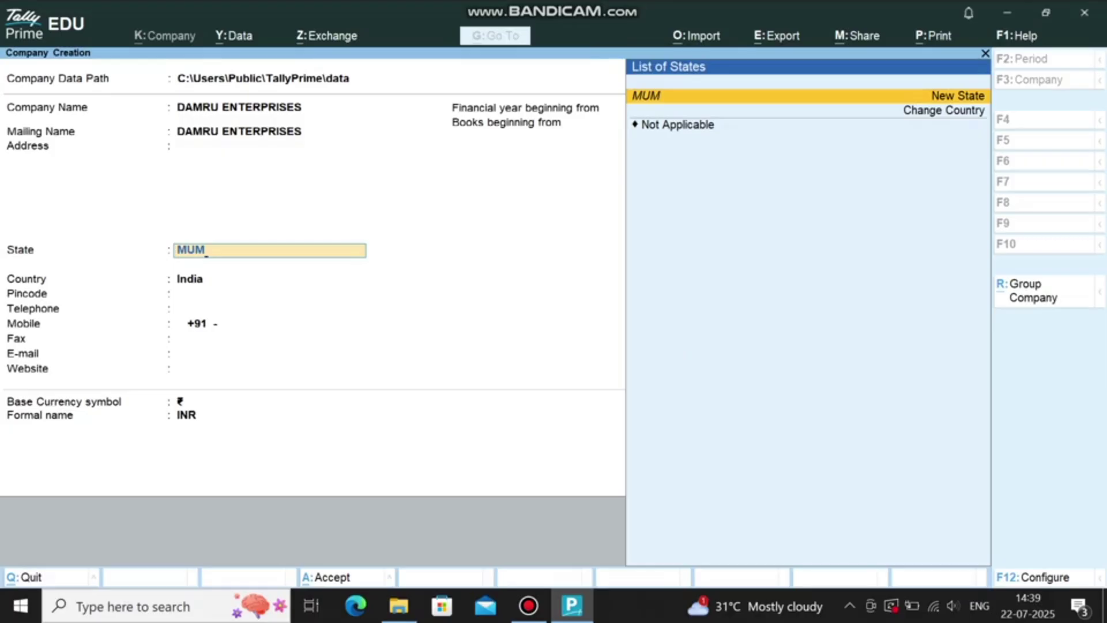
{"action": "key", "text": "BackSpace"}
{"action": "key", "text": "BackSpace"}
{"action": "type", "text": "A"}
{"action": "key", "text": "Down"}
{"action": "key", "text": "Return"}
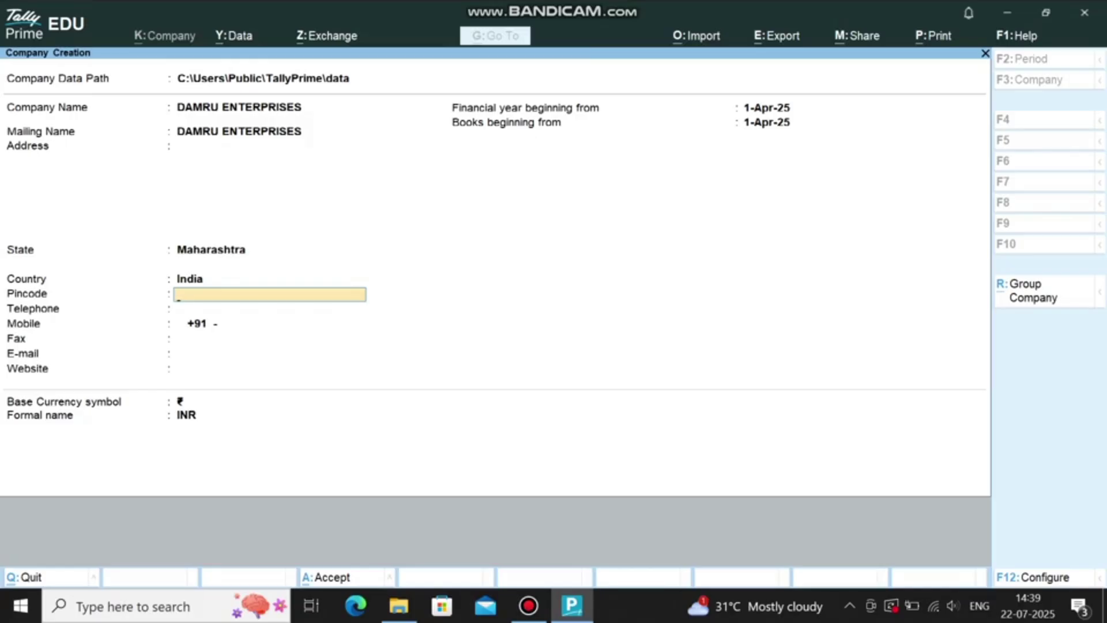
Step: Enter SILVER MARG as the company address
{"action": "left_click", "coordinate": [239, 131]}
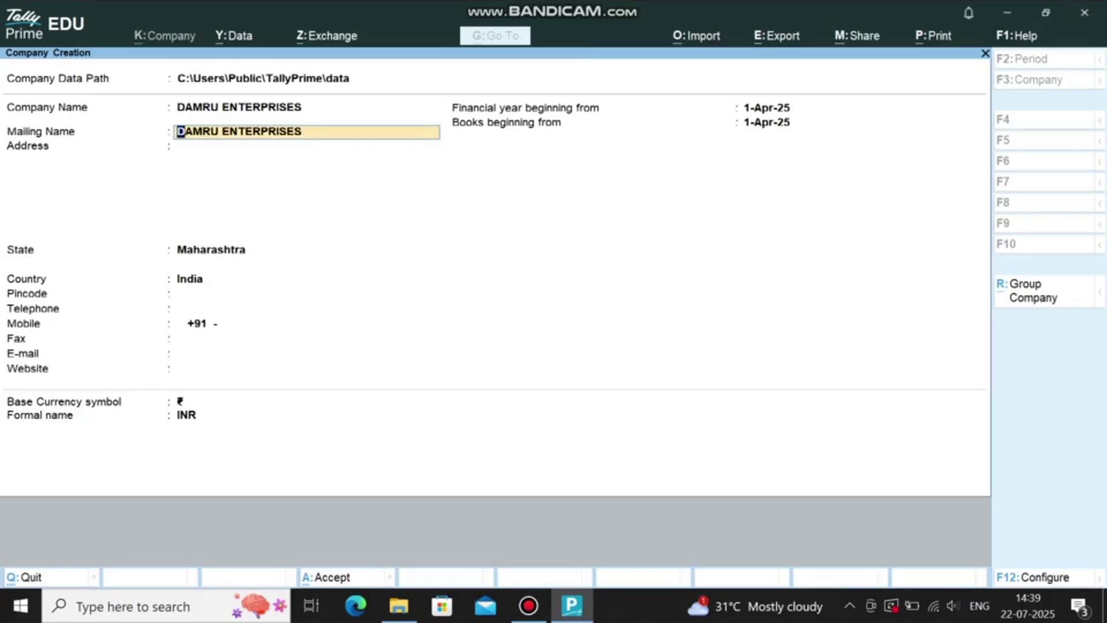
{"action": "key", "text": "Return"}
{"action": "type", "text": "SlLVER MARG"}
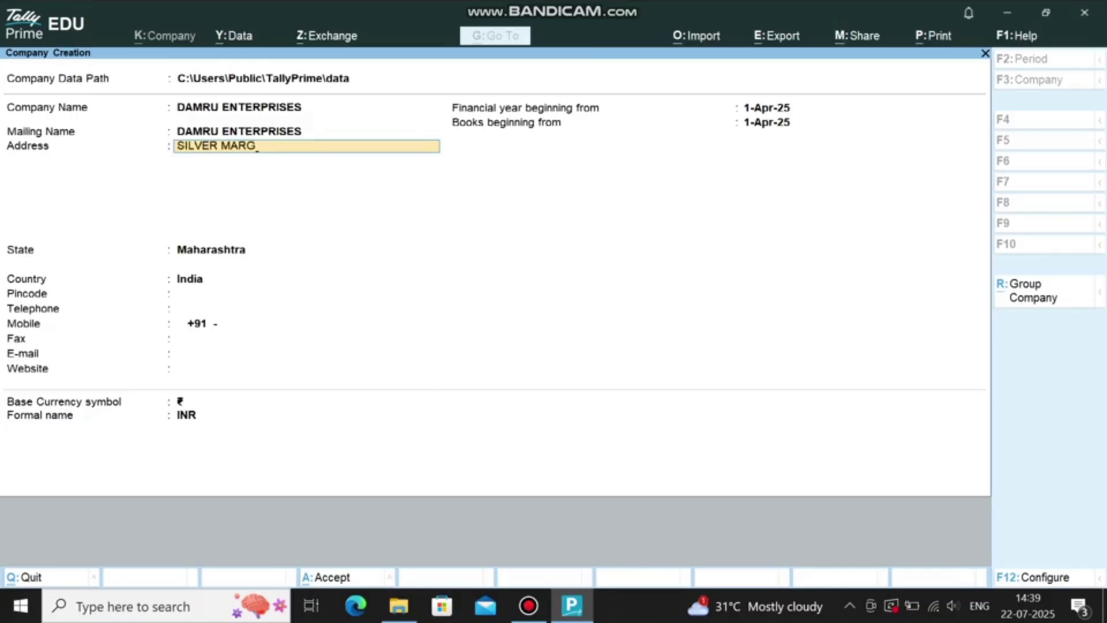
{"action": "key", "text": "Return"}
{"action": "key", "text": "Return"}
{"action": "key", "text": "Return"}
{"action": "key", "text": "Return"}
{"action": "key", "text": "Return"}
{"action": "key", "text": "Return"}
{"action": "key", "text": "Return"}
{"action": "key", "text": "Return"}
{"action": "key", "text": "Return"}
{"action": "key", "text": "Return"}
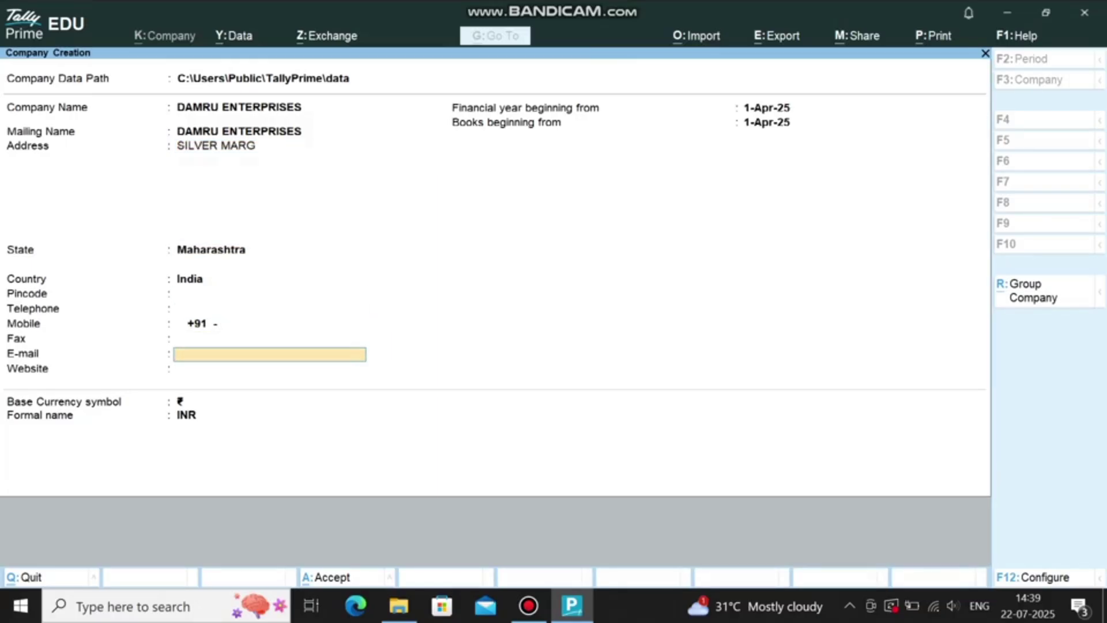
Step: Set the financial year and books beginning to 1-Apr-10 and save DAMRU ENTERPRISES
{"action": "type", "text": "1"}
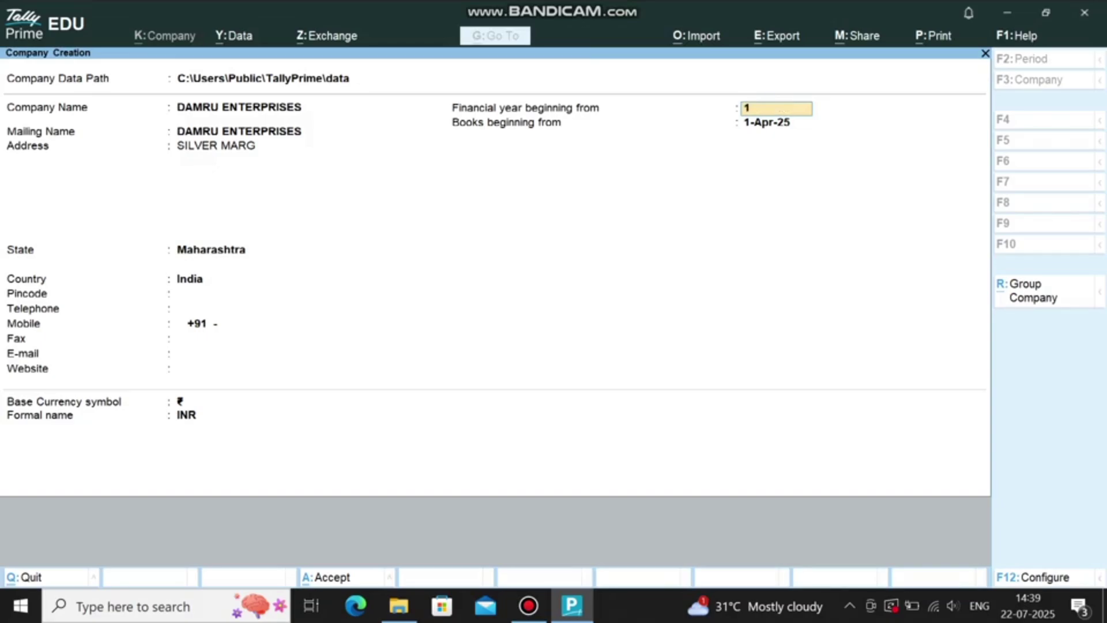
{"action": "type", "text": "4210"}
{"action": "key", "text": "BackSpace"}
{"action": "key", "text": "BackSpace"}
{"action": "key", "text": "Return"}
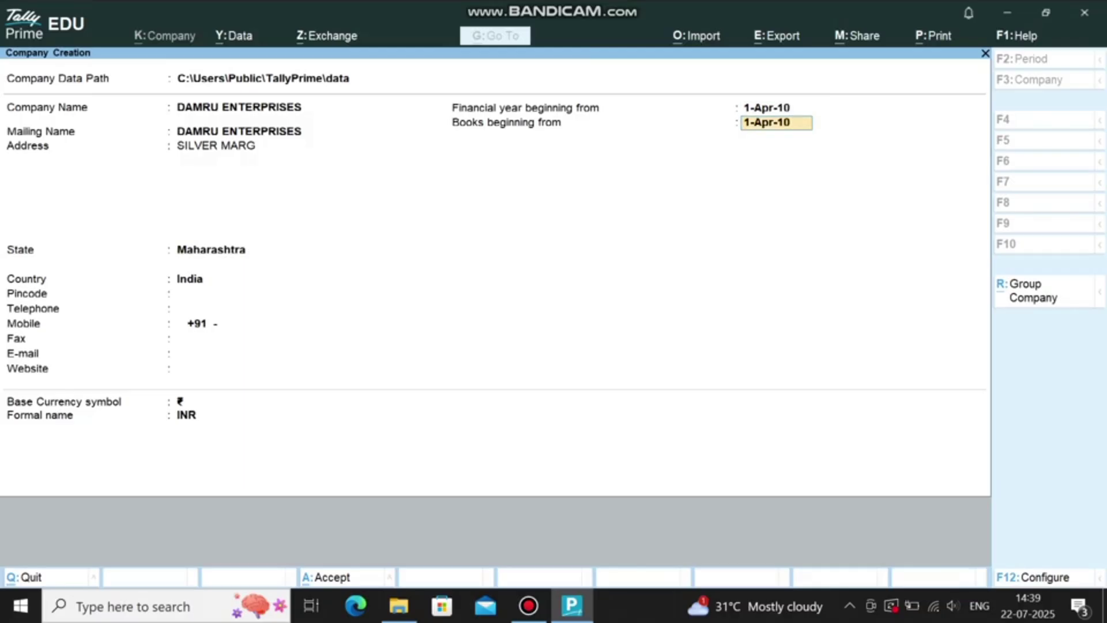
{"action": "key", "text": "Return"}
{"action": "key", "text": "ctrl+a"}
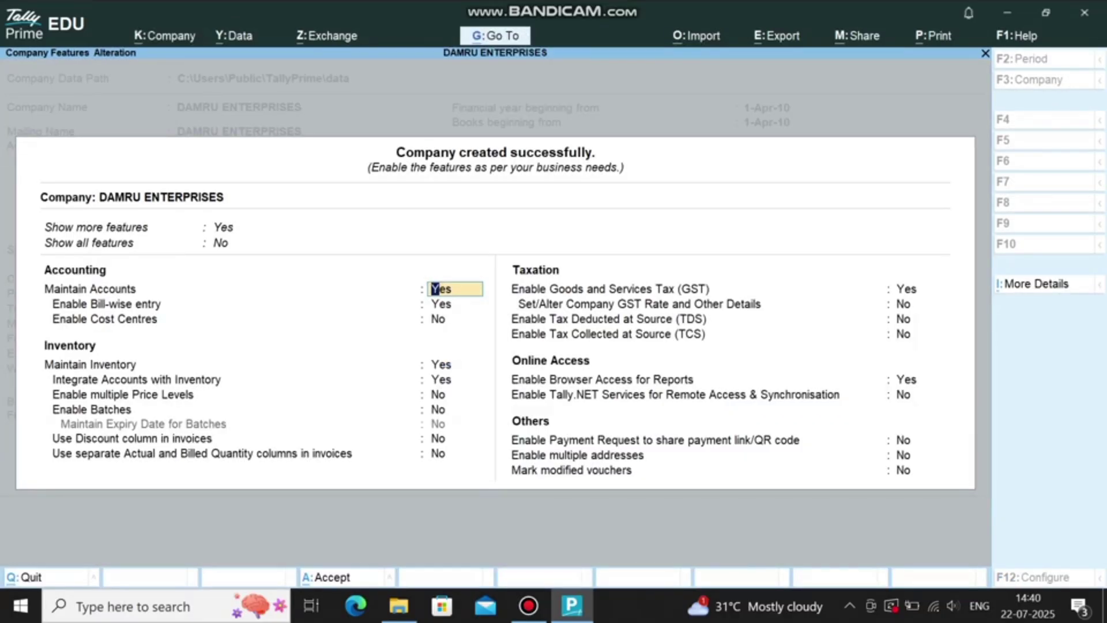
Step: Set GST and browser access for reports to No, accept the features, and go to master creation
{"action": "left_click", "coordinate": [920, 288]}
{"action": "type", "text": "n"}
{"action": "key", "text": "Return"}
{"action": "key", "text": "Return"}
{"action": "key", "text": "Return"}
{"action": "type", "text": "n"}
{"action": "key", "text": "Return"}
{"action": "key", "text": "Return"}
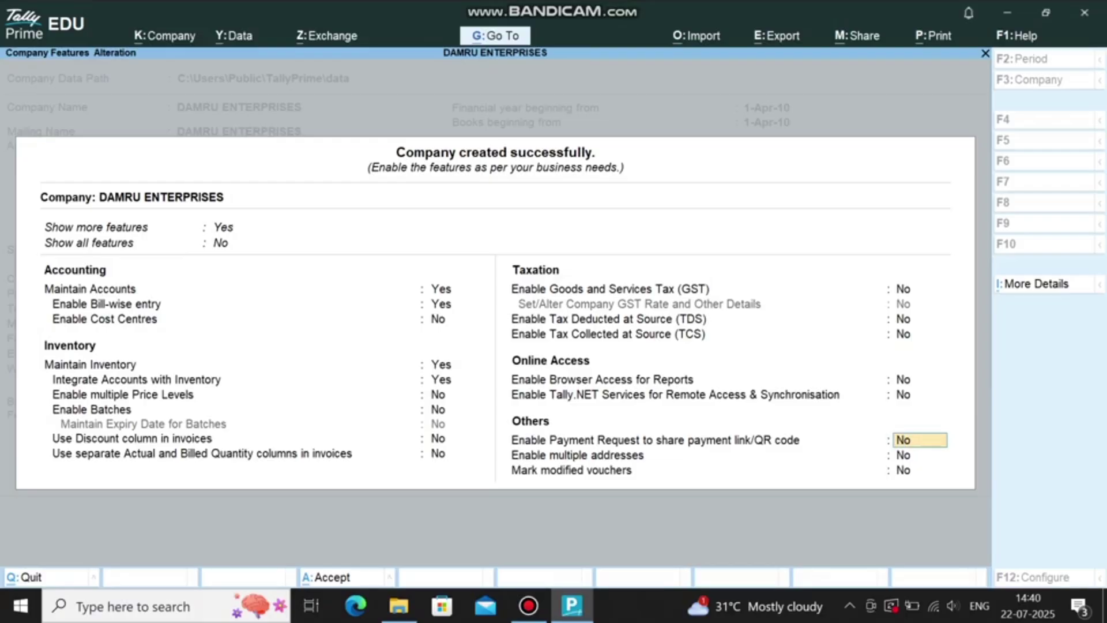
{"action": "key", "text": "ctrl+a"}
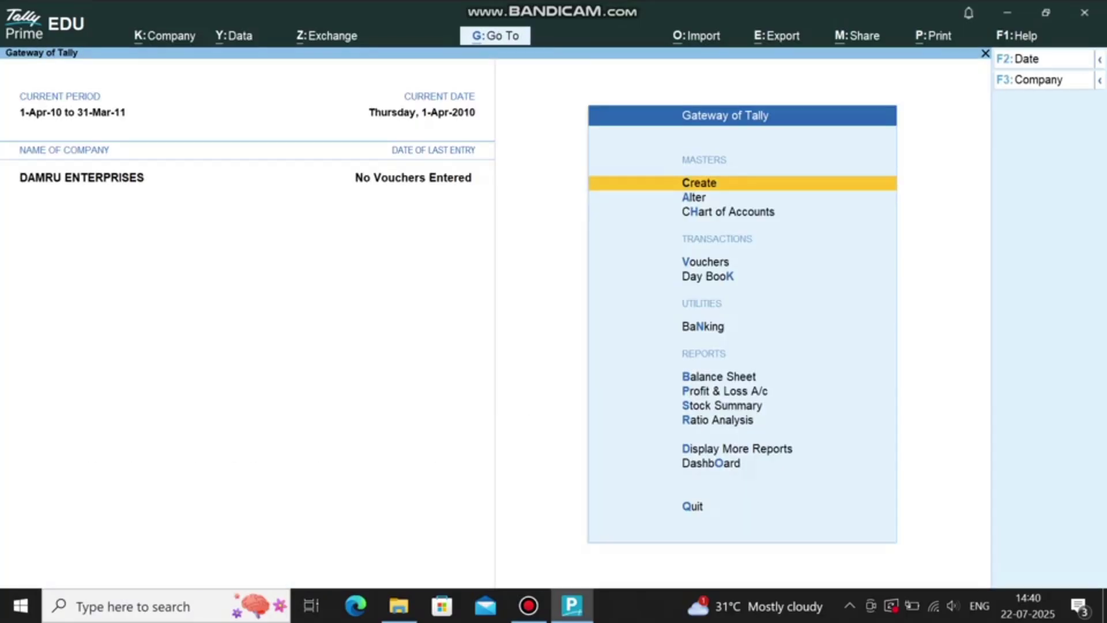
{"action": "key", "text": "Return"}
{"action": "left_click", "coordinate": [381, 201]}
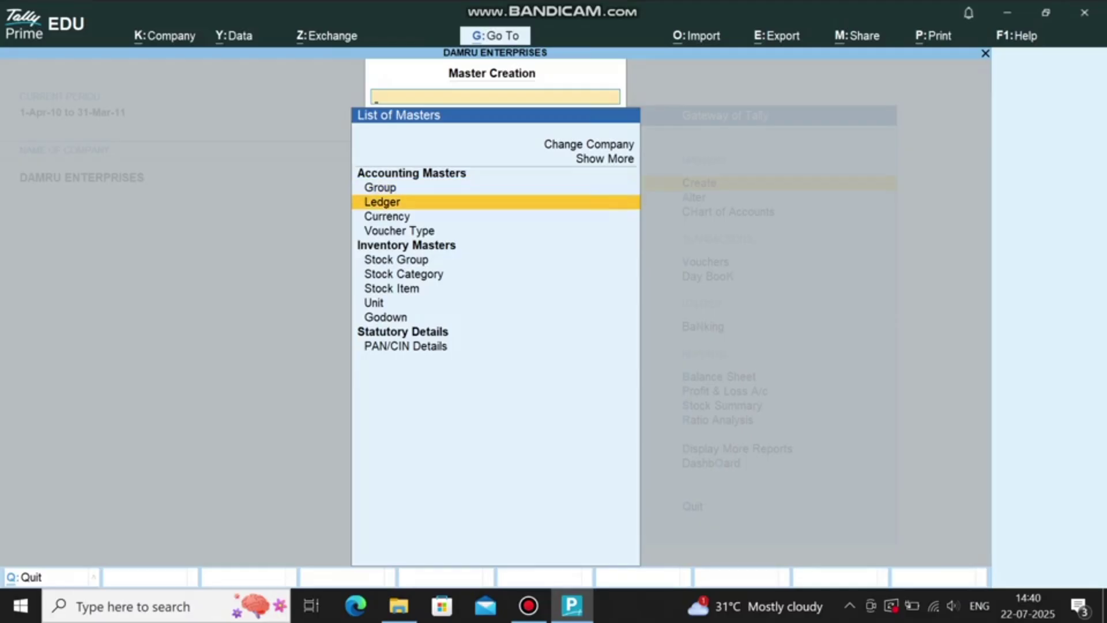
{"action": "key", "text": "Return"}
{"action": "type", "text": "M"}
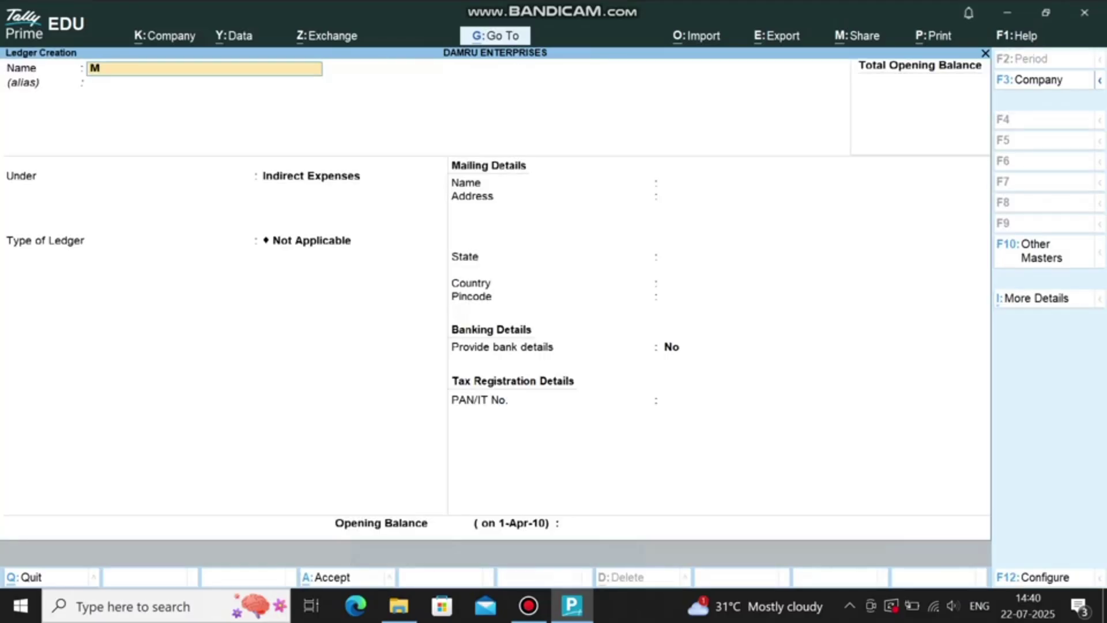
{"action": "key", "text": "Return"}
{"action": "type", "text": "CAPI"}
{"action": "key", "text": "Return"}
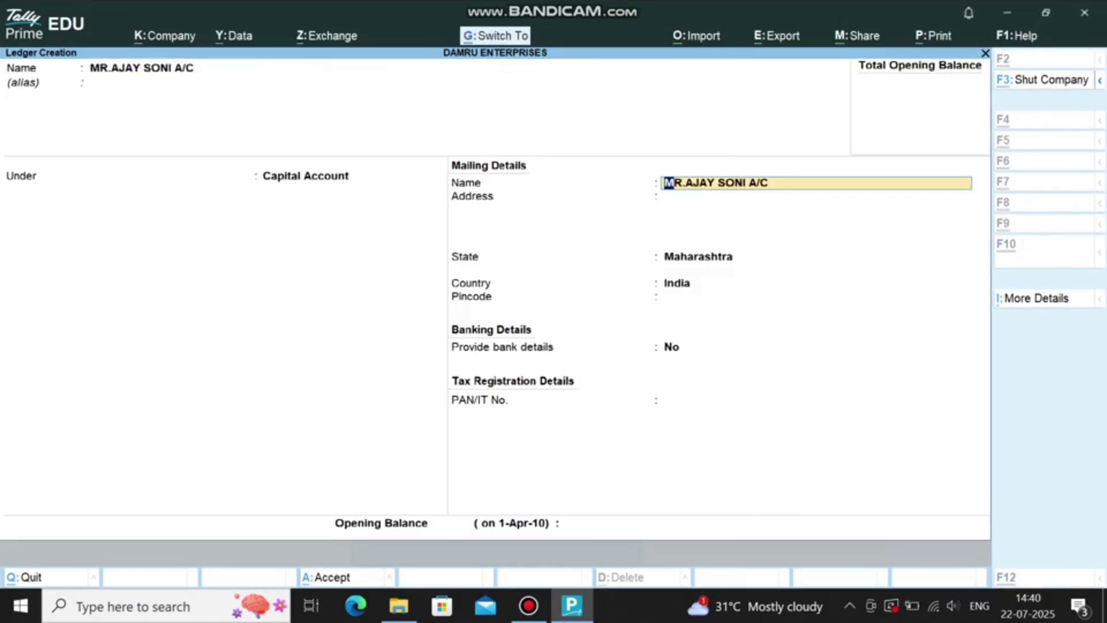
{"action": "key", "text": "ctrl+a"}
Step: Create ledger SBI OD A/C under Bank OD A/c with opening balance 200000
{"action": "type", "text": "SBI"}
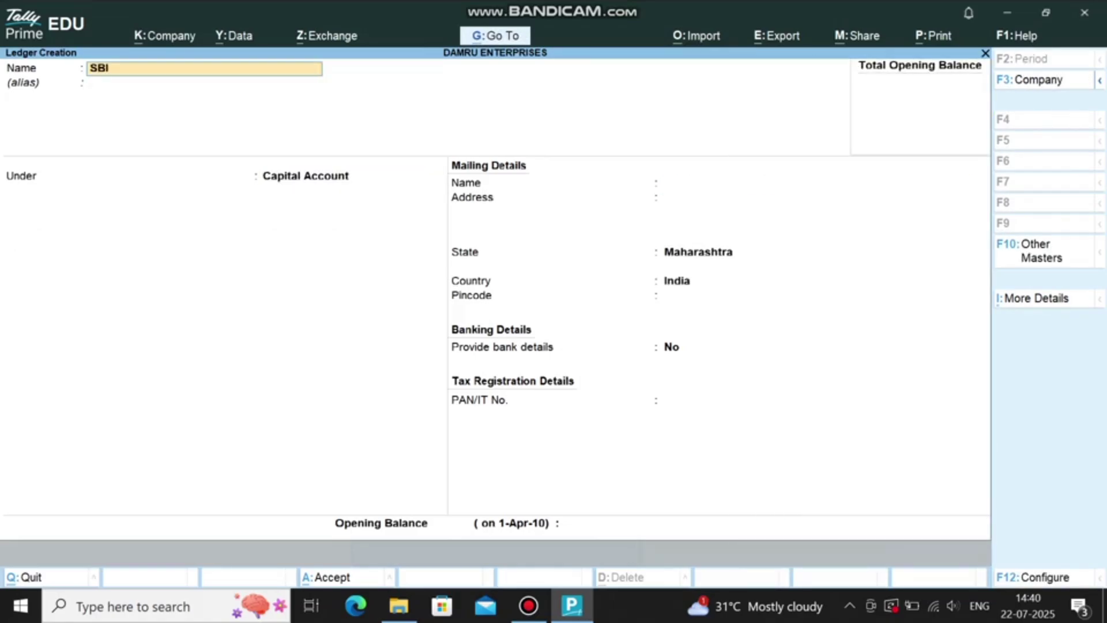
{"action": "type", "text": " OD A/C"}
{"action": "key", "text": "Return"}
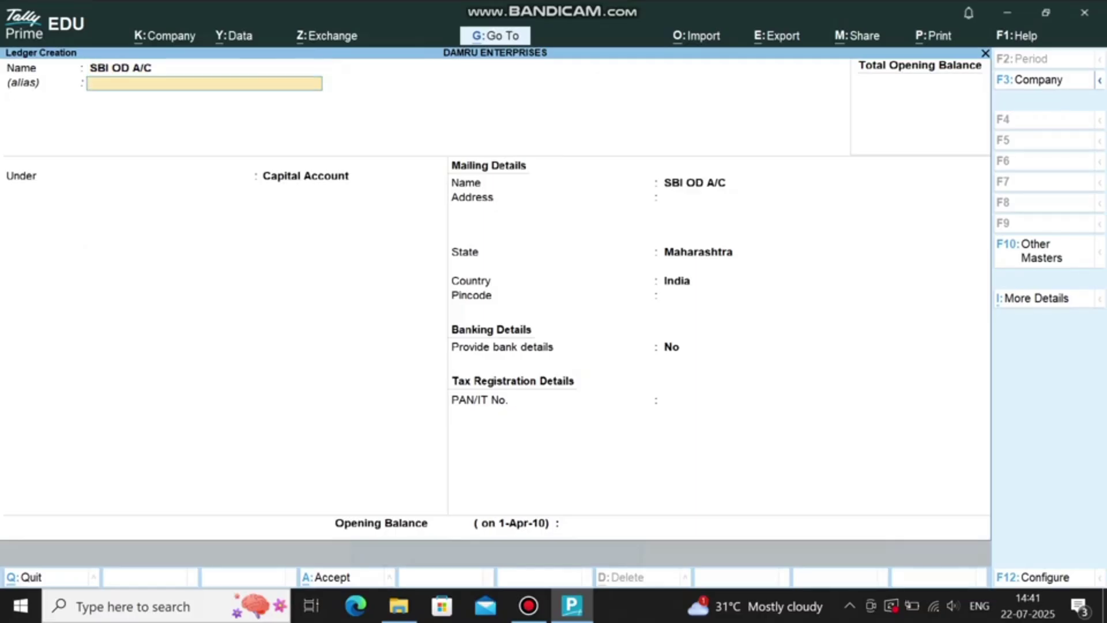
{"action": "key", "text": "Return"}
{"action": "type", "text": "BANK OD"}
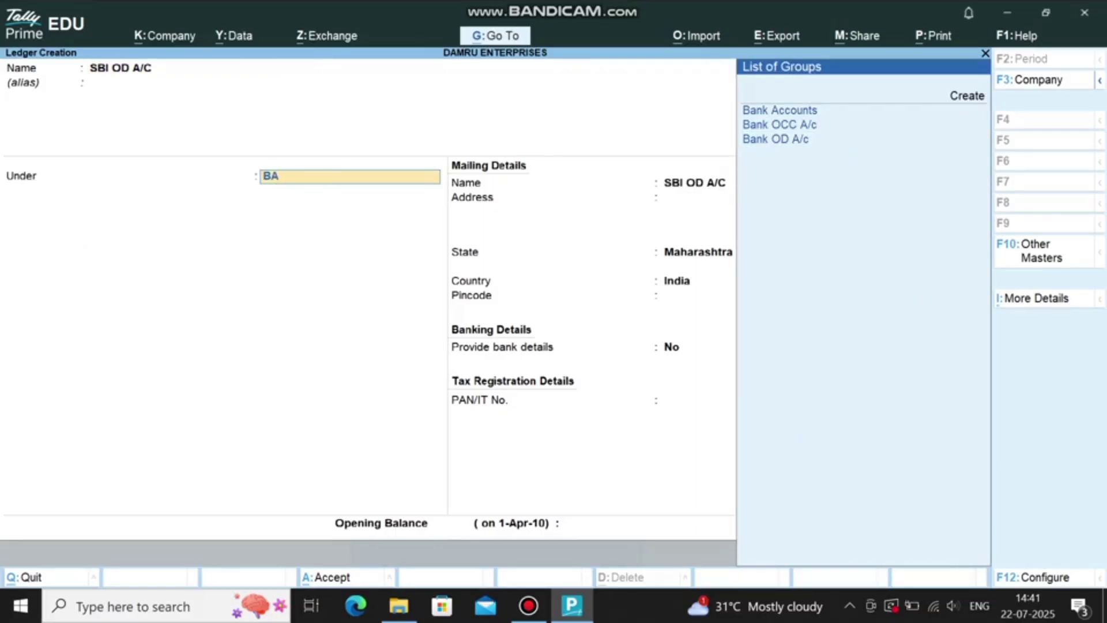
{"action": "key", "text": "Return"}
{"action": "key", "text": "Return"}
{"action": "key", "text": "Return"}
{"action": "key", "text": "Return"}
{"action": "key", "text": "Return"}
{"action": "key", "text": "Return"}
{"action": "key", "text": "Return"}
{"action": "key", "text": "Return"}
{"action": "key", "text": "Return"}
{"action": "key", "text": "Return"}
{"action": "key", "text": "Return"}
{"action": "key", "text": "Return"}
{"action": "key", "text": "Return"}
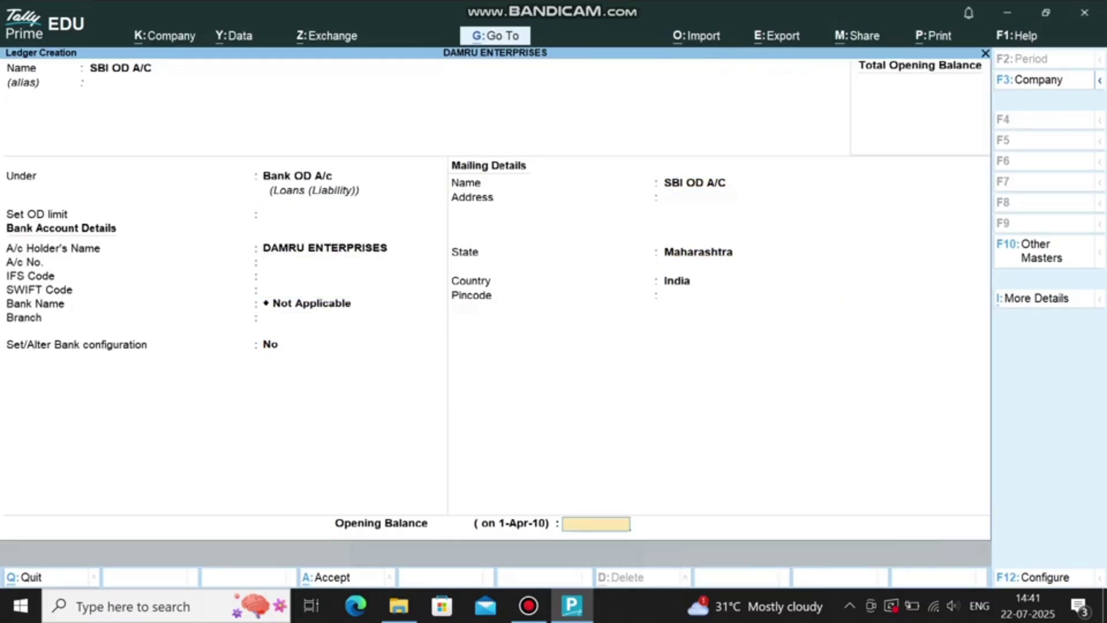
{"action": "type", "text": "200000"}
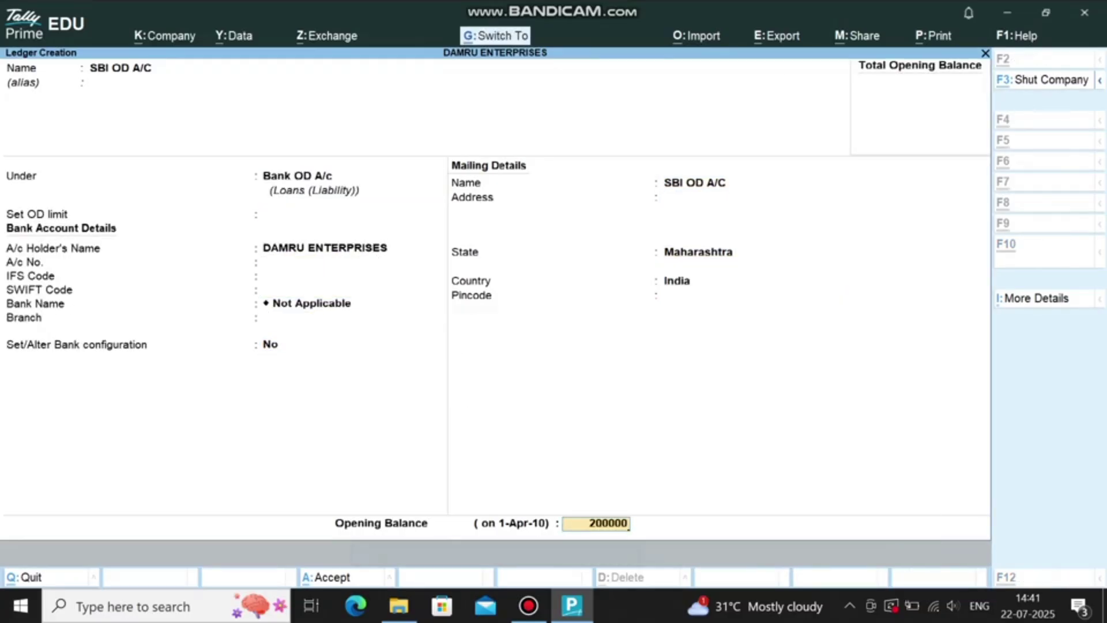
{"action": "key", "text": "ctrl+a"}
Step: Create CAR LOAN A/C under Unsecured Loans with opening balance 200000
{"action": "type", "text": "CAR"}
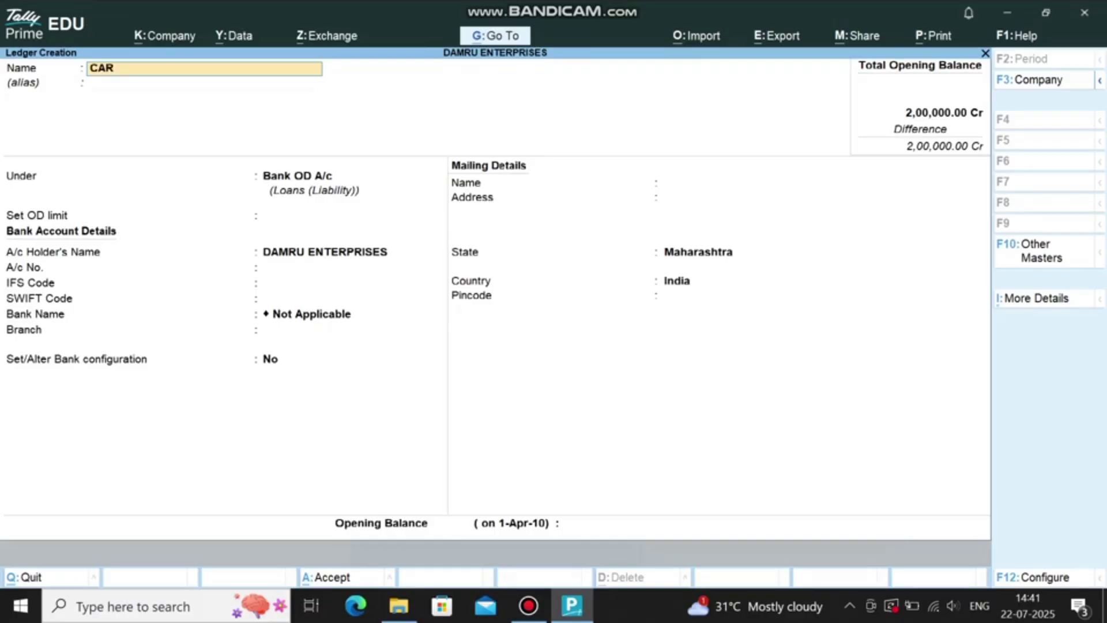
{"action": "type", "text": " LOAN A/C"}
{"action": "key", "text": "Return"}
{"action": "type", "text": "UNSEC"}
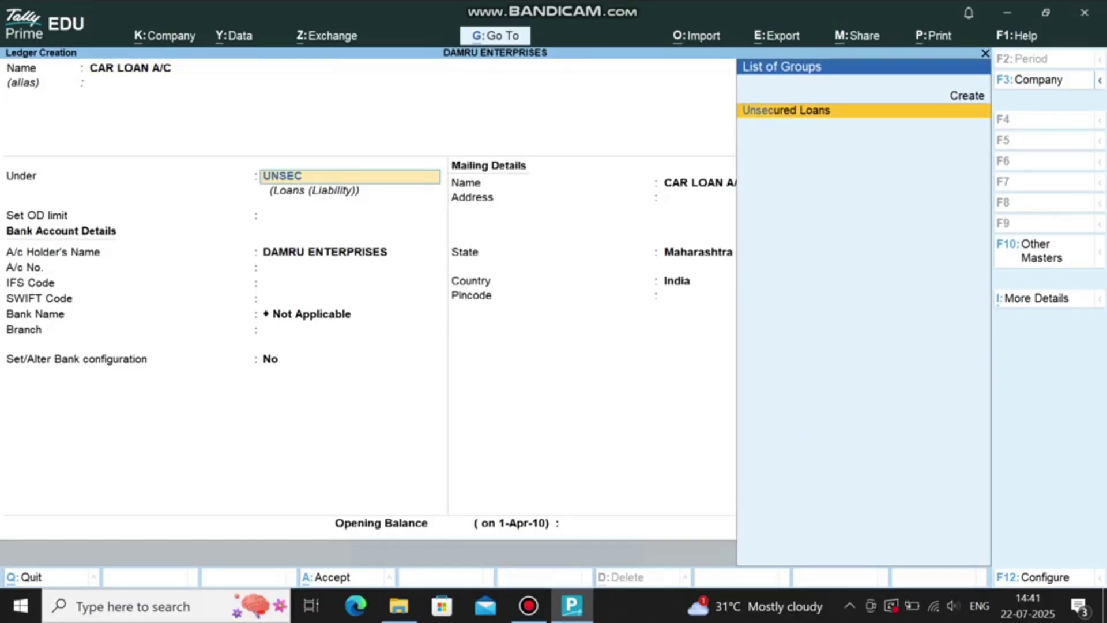
{"action": "key", "text": "Return"}
{"action": "key", "text": "Return"}
{"action": "key", "text": "Return"}
{"action": "key", "text": "Return"}
{"action": "key", "text": "Return"}
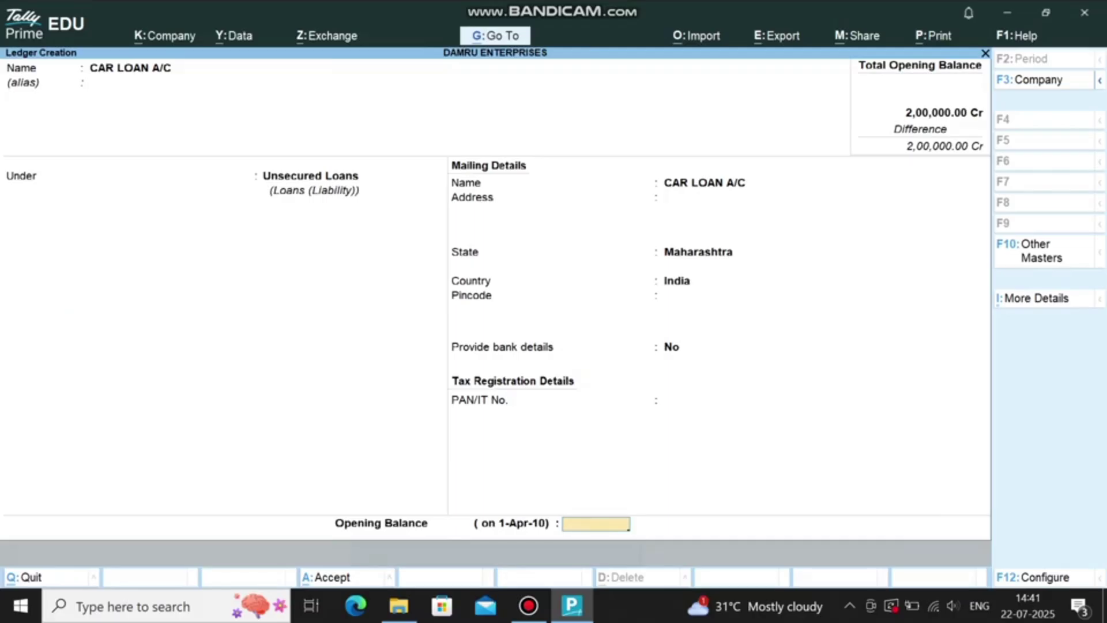
{"action": "type", "text": "200000"}
{"action": "key", "text": "Return"}
Step: Create COMPUTER GALLERY A/C under Sundry Creditors with opening balance 50000
{"action": "type", "text": "COMPUTER GALLERY A/C"}
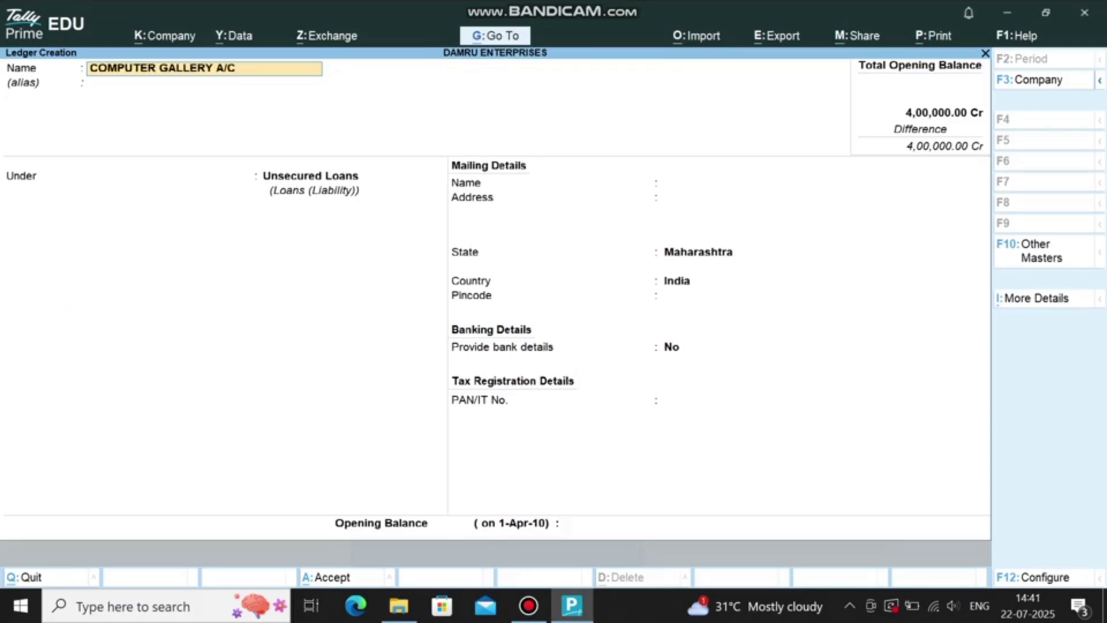
{"action": "key", "text": "Return"}
{"action": "type", "text": "CRE"}
{"action": "key", "text": "Return"}
{"action": "key", "text": "Down"}
{"action": "key", "text": "Return"}
{"action": "left_click", "coordinate": [596, 523]}
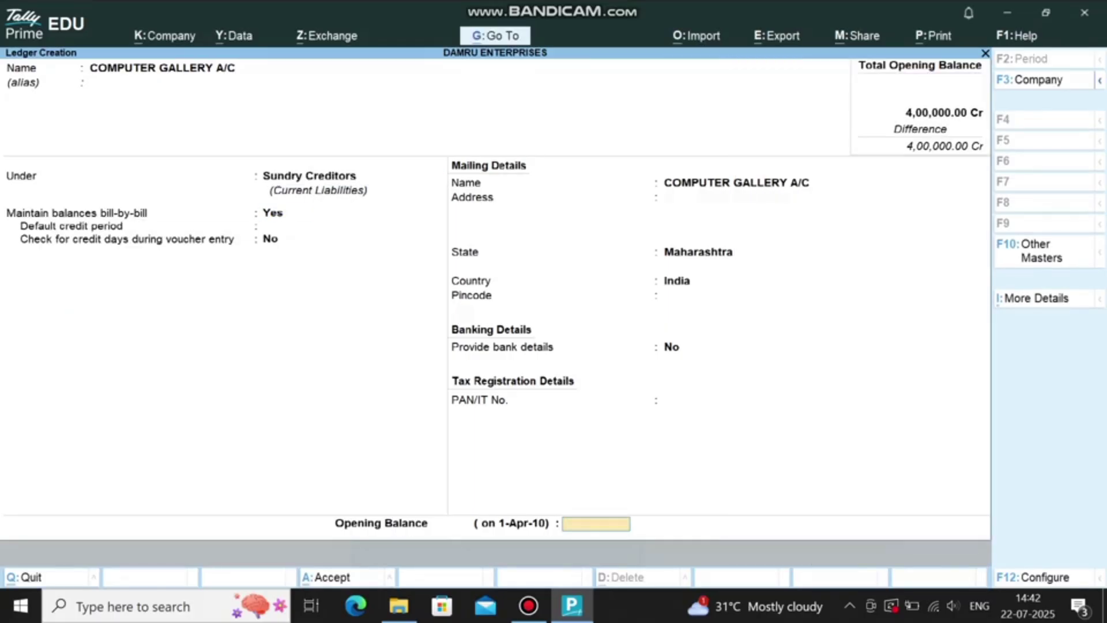
{"action": "type", "text": "50000"}
{"action": "key", "text": "Return"}
Step: Create ABC COMPUTER A/C under Sundry Creditors with opening balance 15000
{"action": "type", "text": "ABC COMPU"}
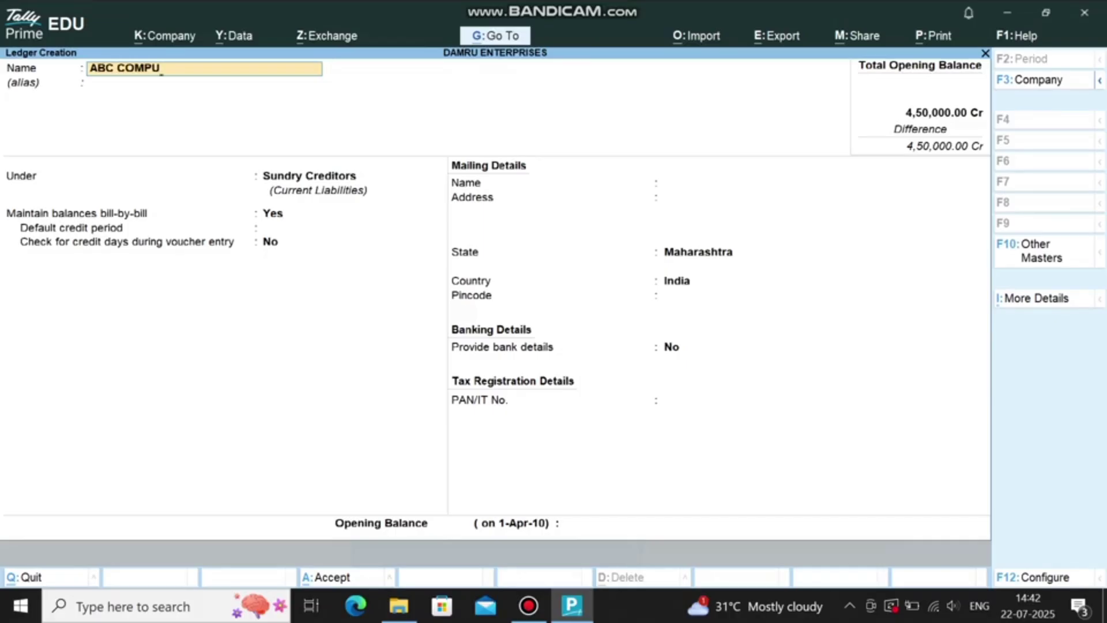
{"action": "key", "text": "BackSpace"}
{"action": "type", "text": "UTR"}
{"action": "key", "text": "BackSpace"}
{"action": "type", "text": "ER A/C"}
{"action": "key", "text": "Return"}
{"action": "left_click", "coordinate": [596, 523]}
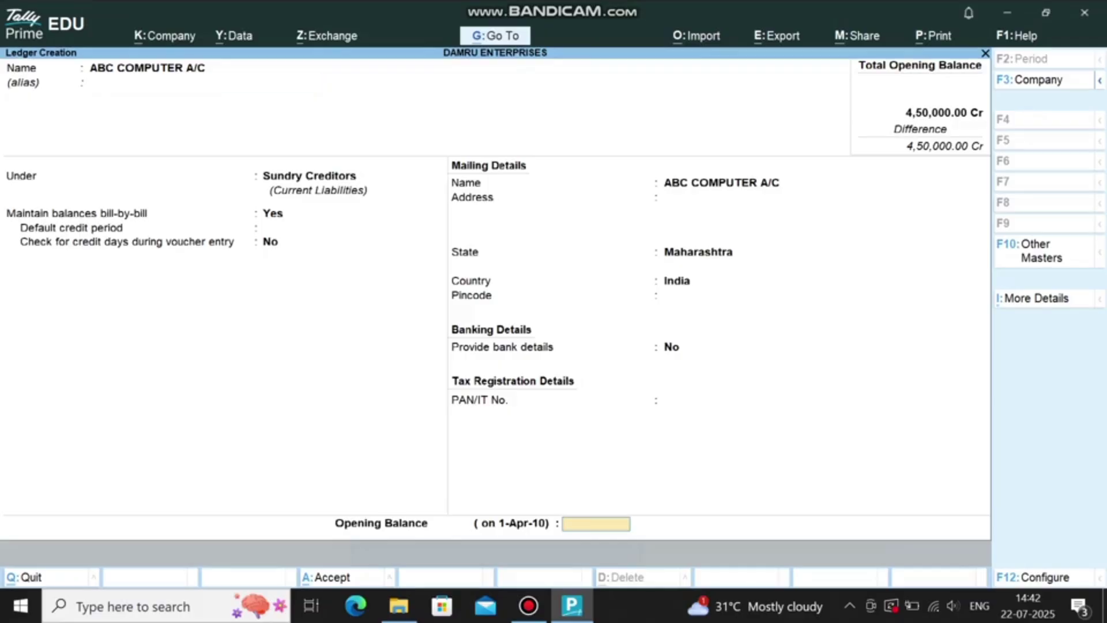
{"action": "type", "text": "15000"}
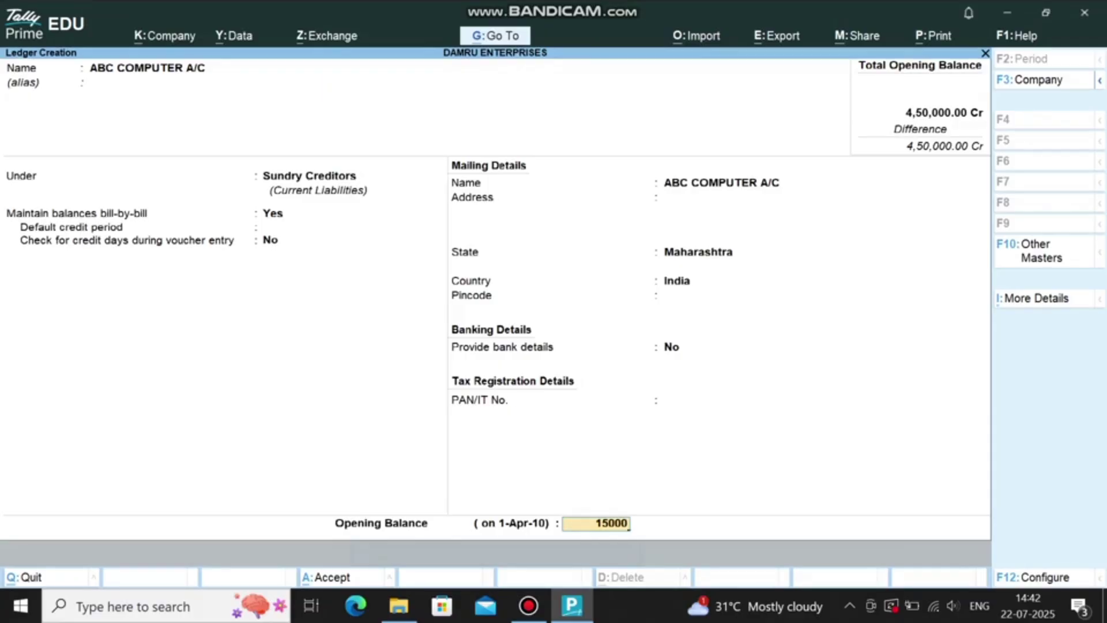
{"action": "key", "text": "Return"}
Step: Enter the XYZ COMPUTER ledger name, keeping the Sundry Creditors group
{"action": "type", "text": "XYZ COMPUTER"}
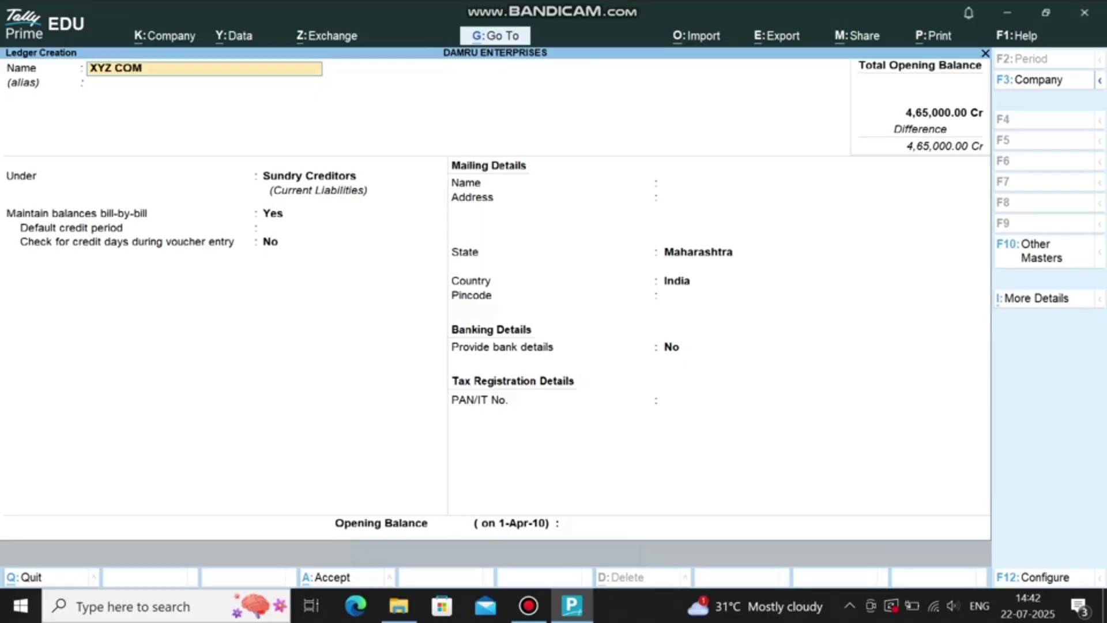
{"action": "key", "text": "BackSpace"}
{"action": "type", "text": "ER"}
{"action": "key", "text": "Return"}
{"action": "key", "text": "Return"}
{"action": "key", "text": "Return"}
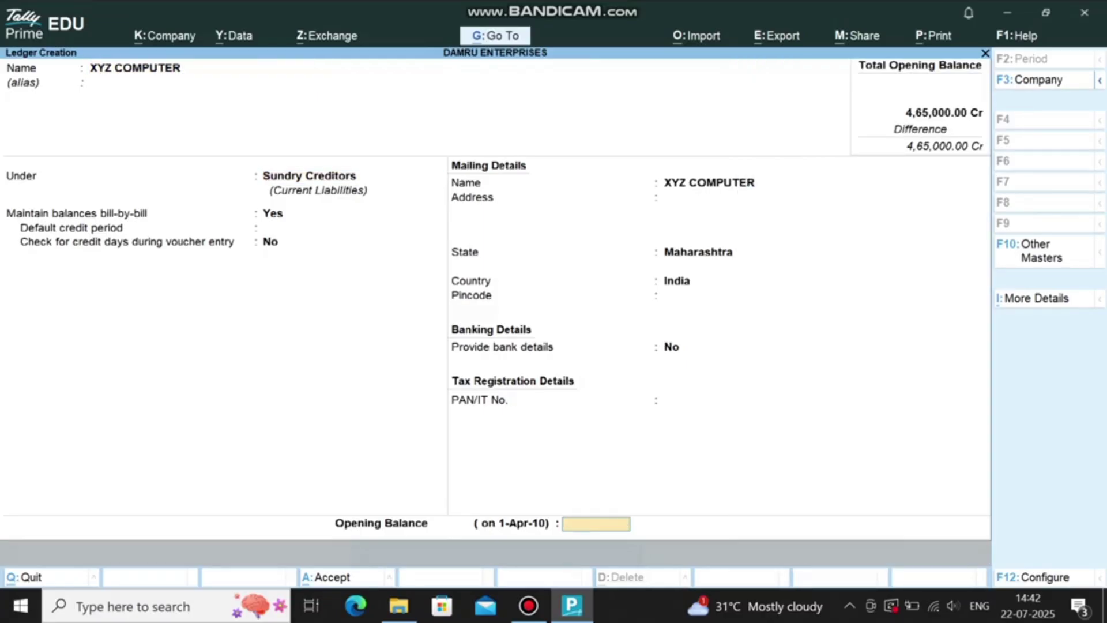
Step: Save XYZ COMPUTER with 20000, then create BUILDING A/C under Fixed Assets with 300000
{"action": "type", "text": "20000"}
{"action": "key", "text": "Return"}
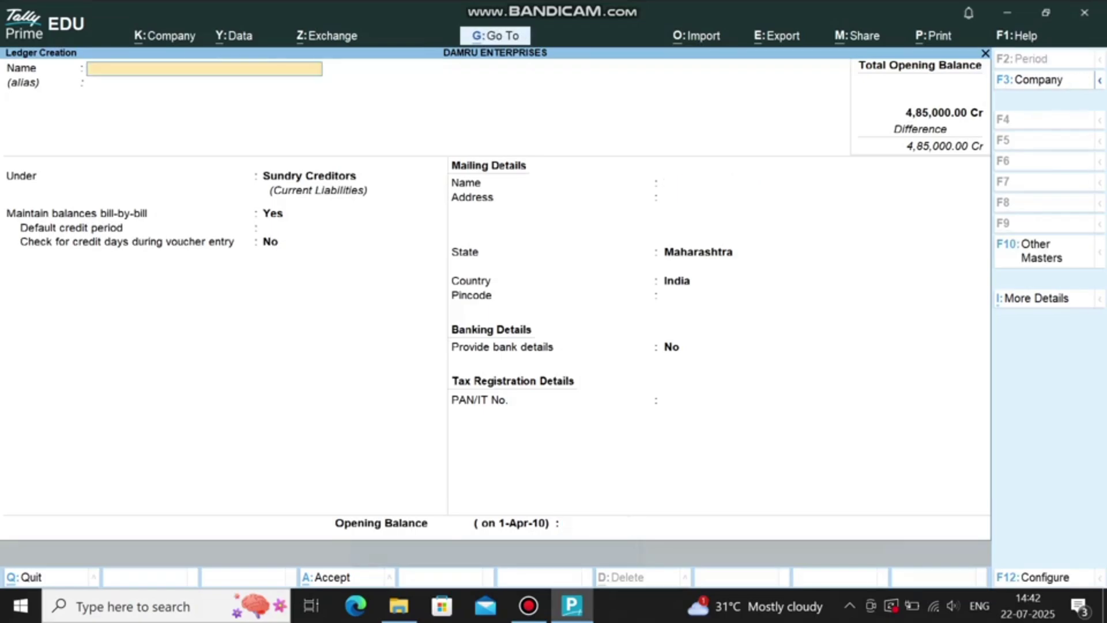
{"action": "type", "text": "BUILDING A/C"}
{"action": "key", "text": "Return"}
{"action": "key", "text": "Return"}
{"action": "type", "text": "fi"}
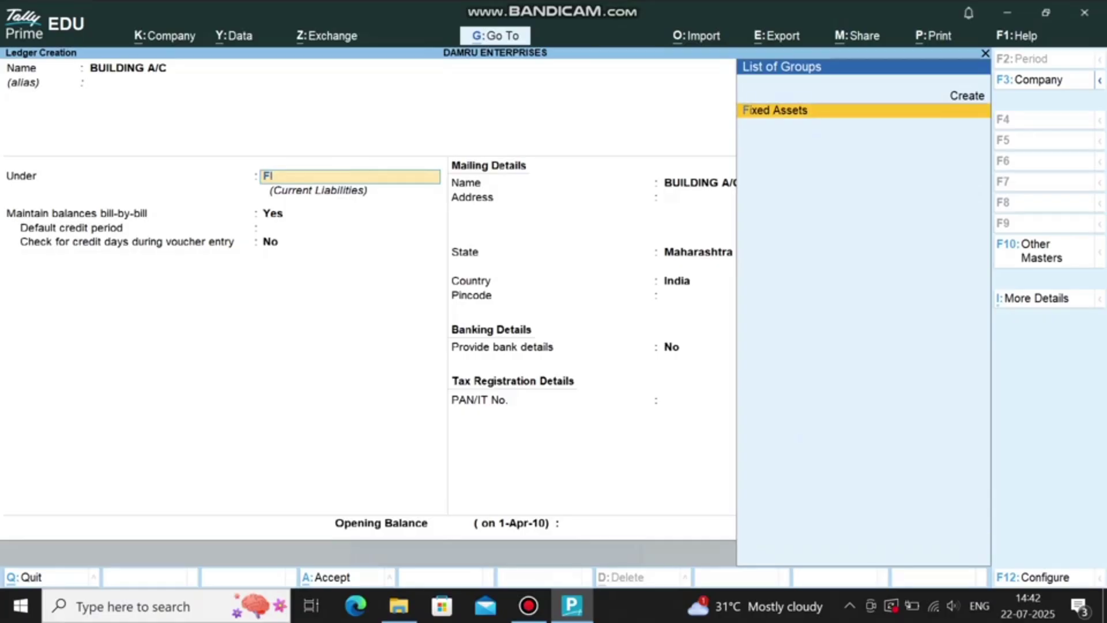
{"action": "key", "text": "Return"}
{"action": "left_click", "coordinate": [595, 524]}
{"action": "type", "text": "300000"}
{"action": "key", "text": "Return"}
Step: Create CAR A/C under Fixed Assets with opening balance 400000
{"action": "type", "text": "CAR A/C"}
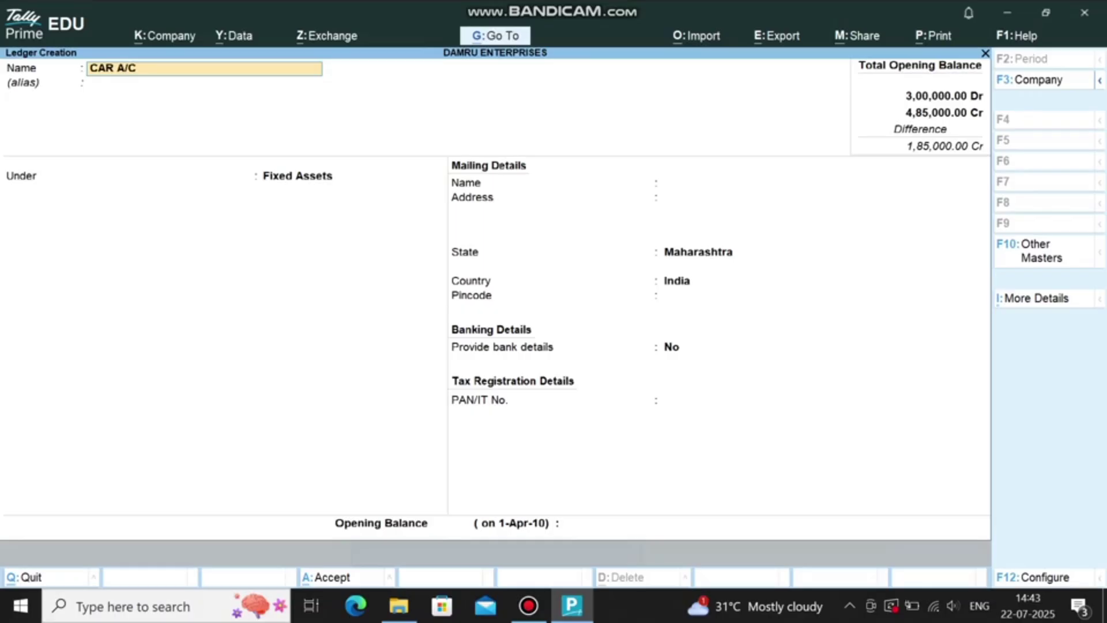
{"action": "key", "text": "Return"}
{"action": "key", "text": "Return"}
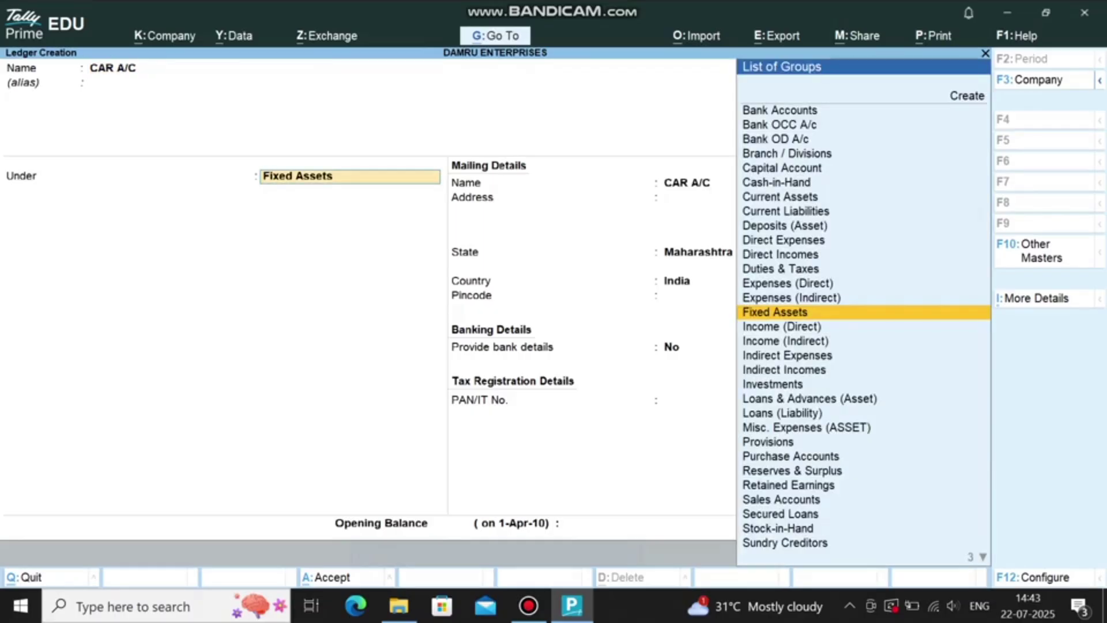
{"action": "key", "text": "Return"}
{"action": "type", "text": "400000"}
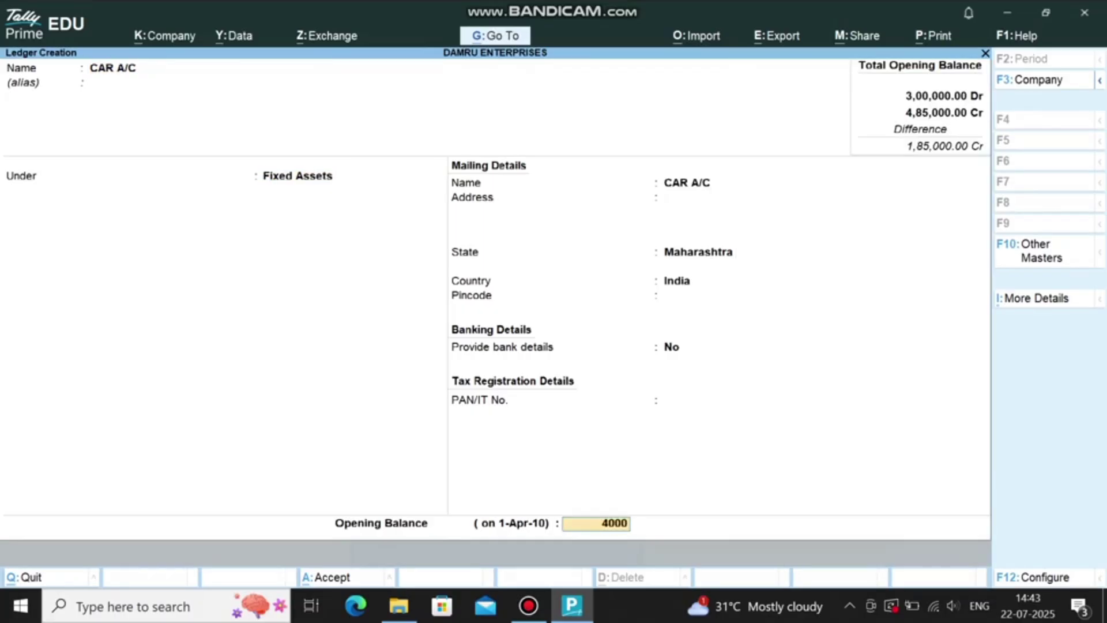
{"action": "key", "text": "Return"}
Step: Create debtor VIJAYANT COMPUTERS under Sundry Debtors with opening balance 50000
{"action": "type", "text": "VIJAYANT"}
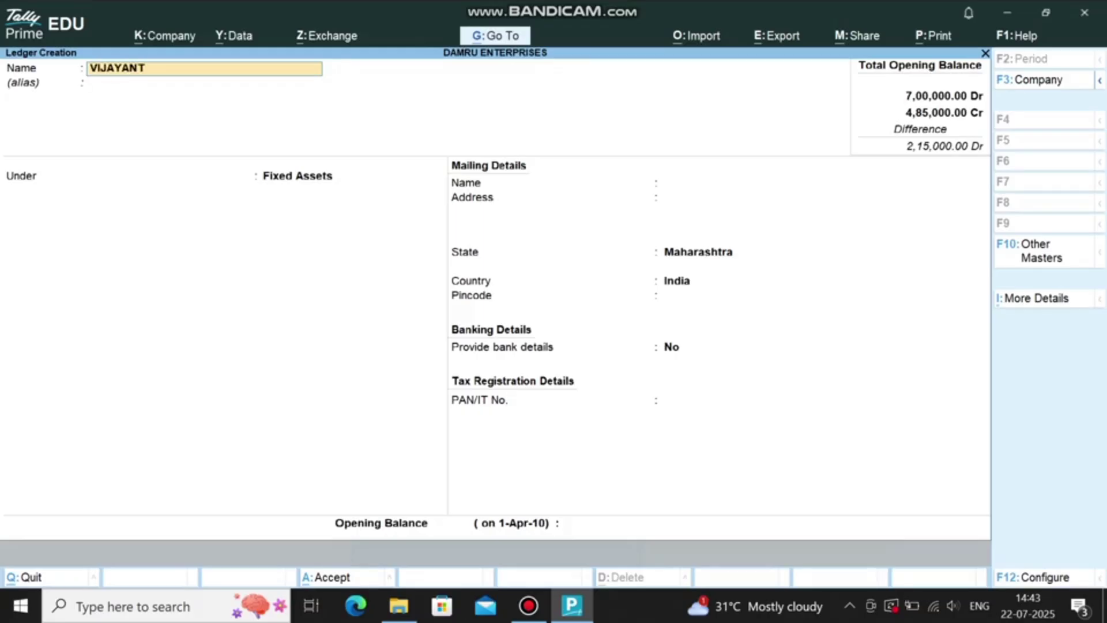
{"action": "type", "text": " COMPUTERS"}
{"action": "key", "text": "Return"}
{"action": "type", "text": "DEB"}
{"action": "key", "text": "Return"}
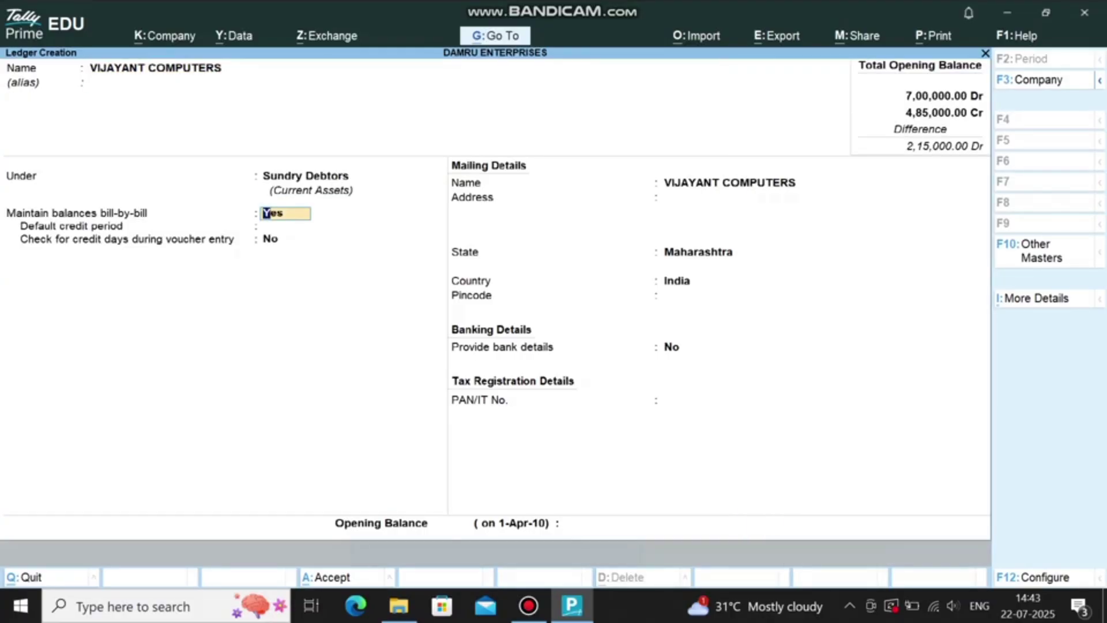
{"action": "key", "text": "Return"}
{"action": "key", "text": "Return"}
{"action": "key", "text": "Return"}
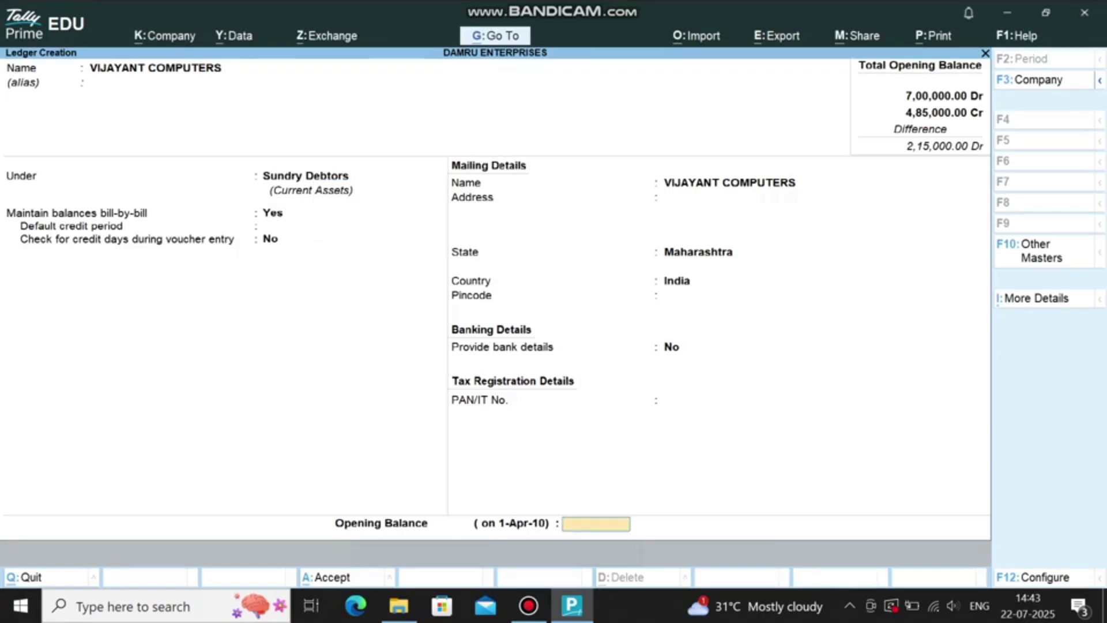
{"action": "type", "text": "50000"}
{"action": "key", "text": "Return"}
Step: Create debtor RAFI COMPUTERS under Sundry Debtors with opening balance 30000
{"action": "type", "text": "RAFI COMPUTERS"}
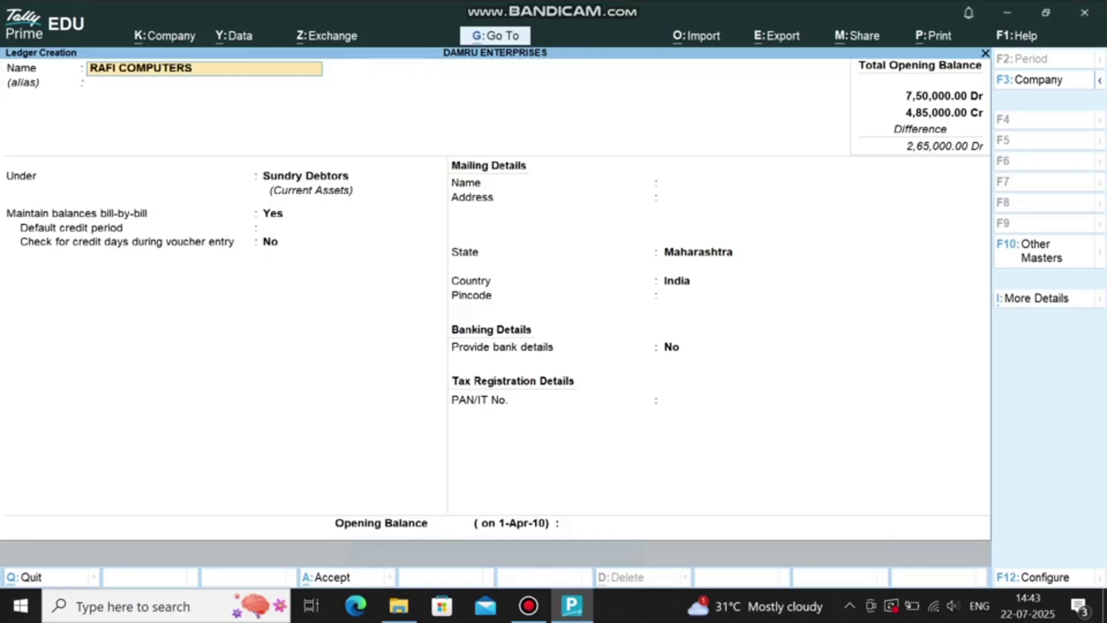
{"action": "key", "text": "Return"}
{"action": "key", "text": "Return"}
{"action": "key", "text": "Return"}
{"action": "key", "text": "Return"}
{"action": "key", "text": "Return"}
{"action": "key", "text": "Return"}
{"action": "key", "text": "Return"}
{"action": "key", "text": "Return"}
{"action": "key", "text": "Return"}
{"action": "key", "text": "Return"}
{"action": "key", "text": "Return"}
{"action": "key", "text": "Return"}
{"action": "key", "text": "Return"}
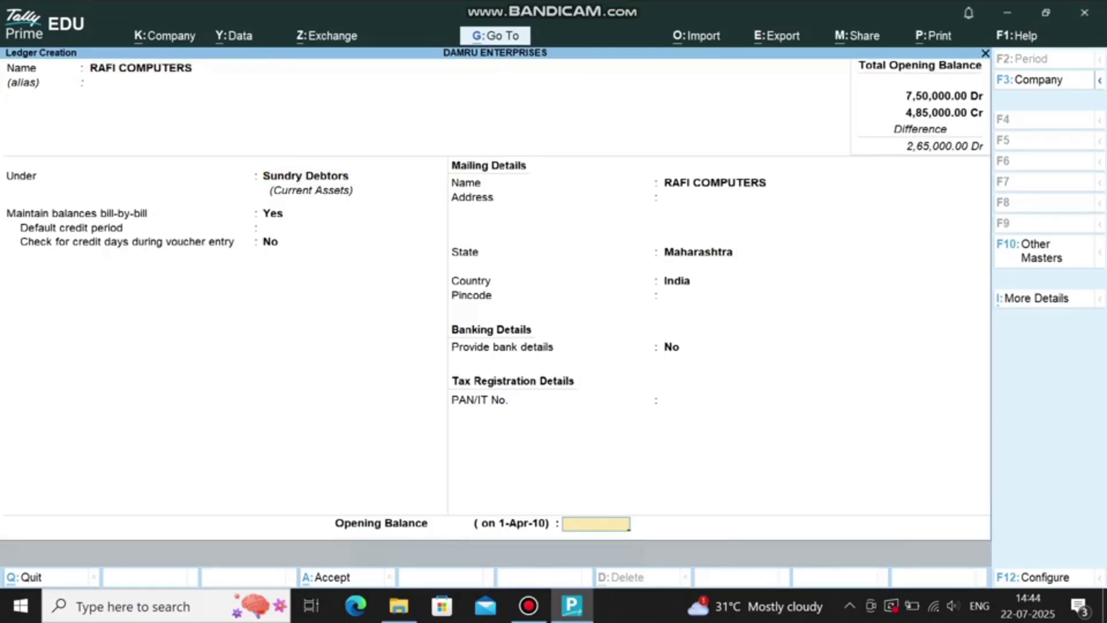
{"action": "type", "text": "30000"}
{"action": "key", "text": "Return"}
Step: Enter debtor SUJEET SOLUTIONS A/C with opening balance 20000
{"action": "type", "text": "SUJEET S"}
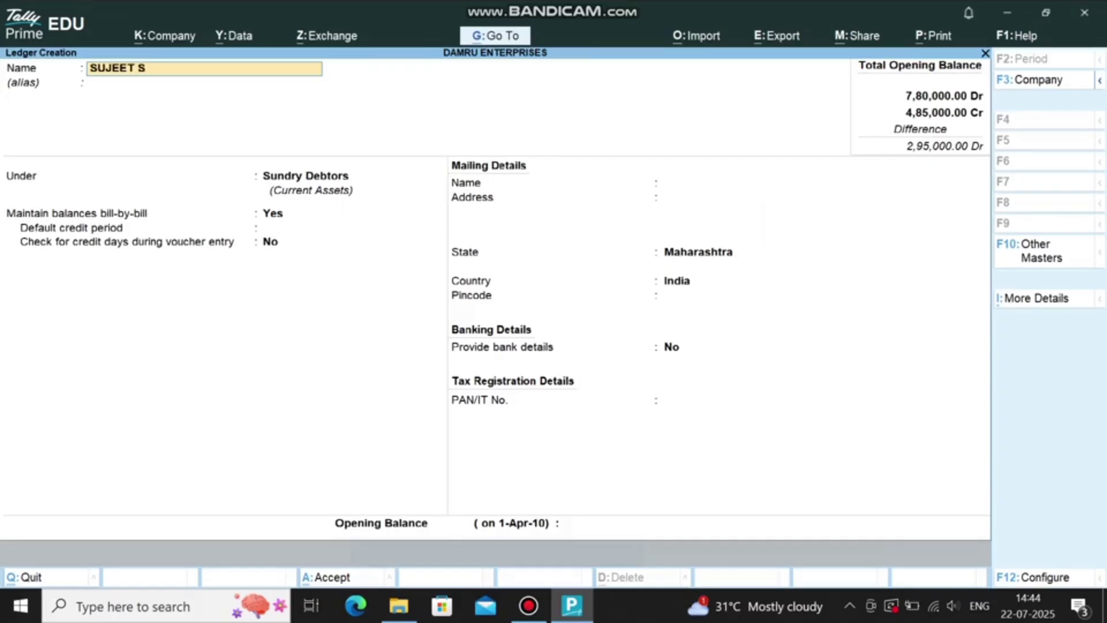
{"action": "type", "text": "OLUTIONS A/C"}
{"action": "key", "text": "Return"}
{"action": "key", "text": "Return"}
{"action": "key", "text": "Return"}
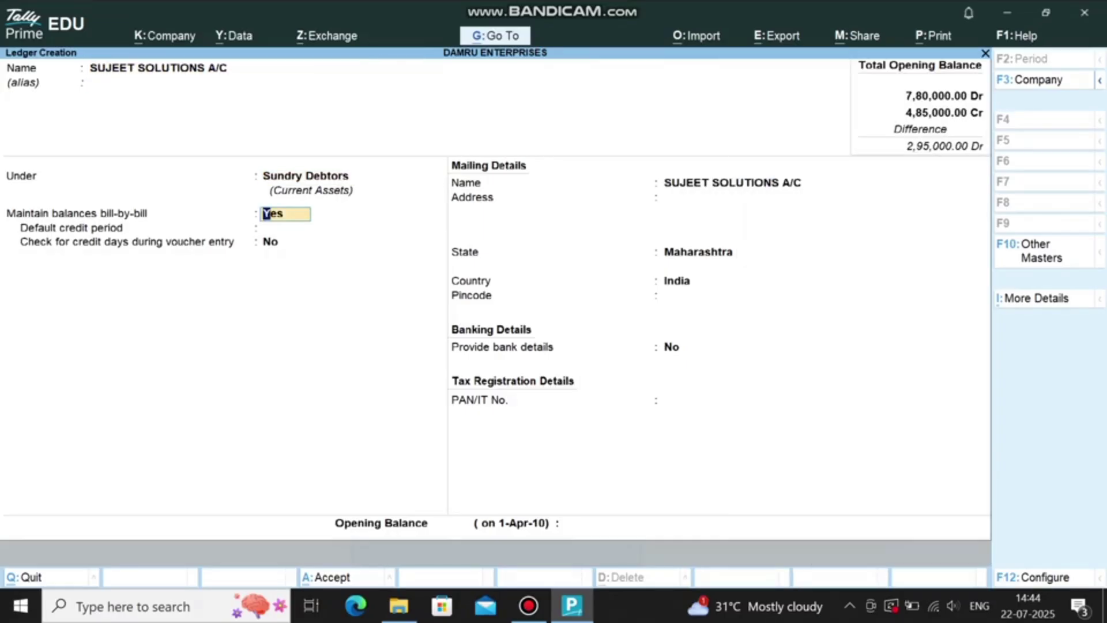
{"action": "key", "text": "Return"}
{"action": "key", "text": "Return"}
{"action": "key", "text": "Return"}
{"action": "type", "text": "20000"}
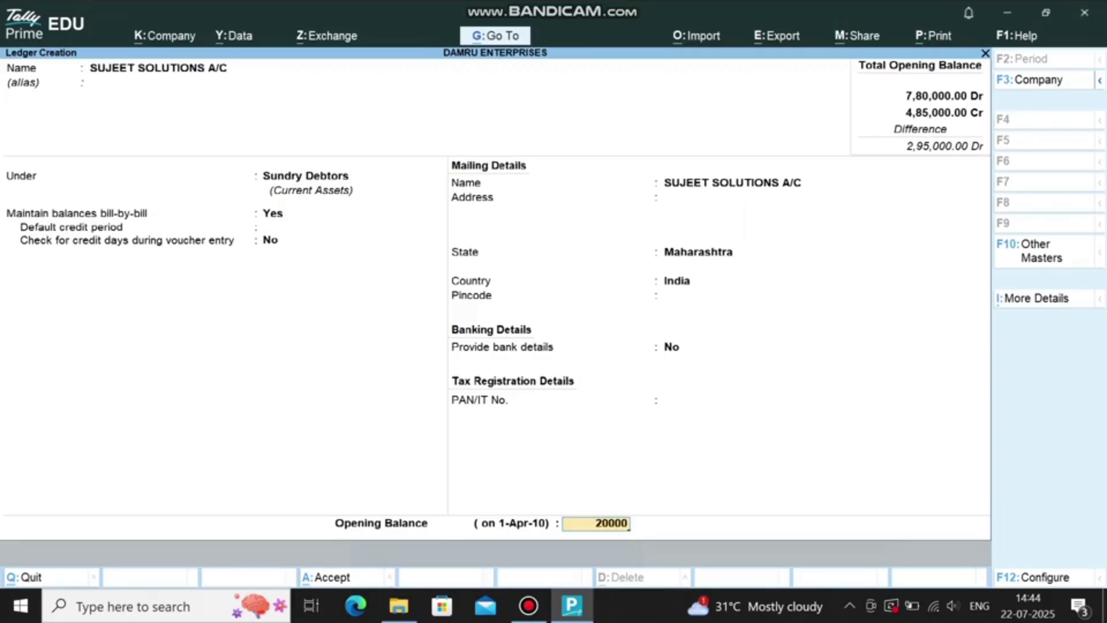
Step: Save SUJEET SOLUTIONS A/C, then create SBI A/C under Bank Accounts with 50000
{"action": "key", "text": "Return"}
{"action": "type", "text": "SBI A/C"}
{"action": "key", "text": "Return"}
{"action": "type", "text": "N"}
{"action": "key", "text": "BackSpace"}
{"action": "type", "text": "BANK"}
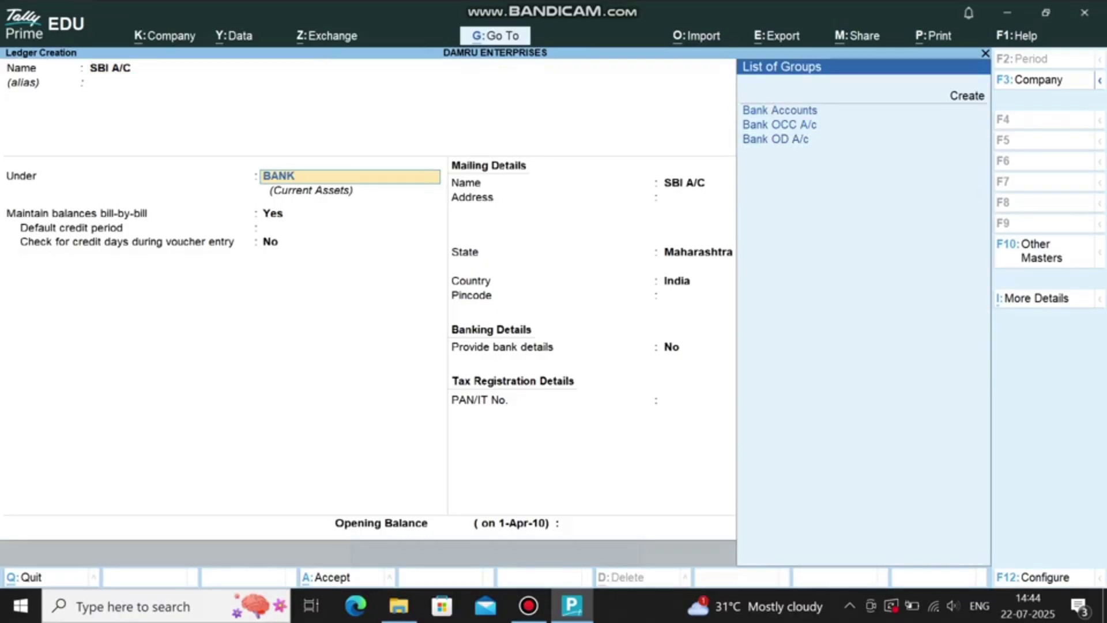
{"action": "type", "text": " A/C"}
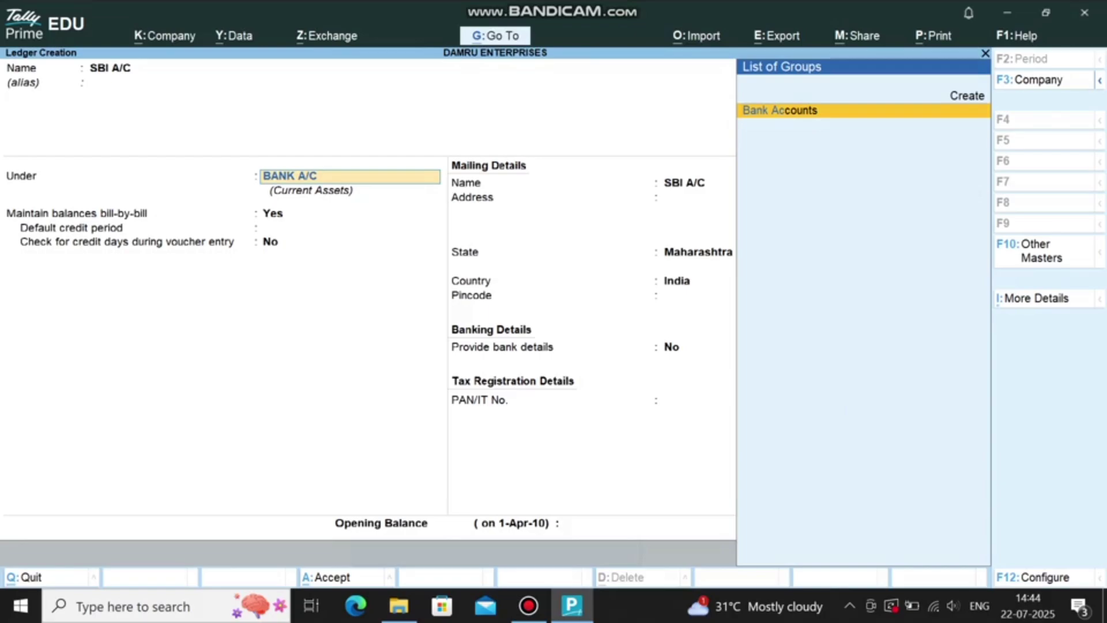
{"action": "key", "text": "Return"}
{"action": "key", "text": "Return"}
{"action": "key", "text": "Return"}
{"action": "key", "text": "Return"}
{"action": "key", "text": "Return"}
{"action": "key", "text": "Return"}
{"action": "key", "text": "Return"}
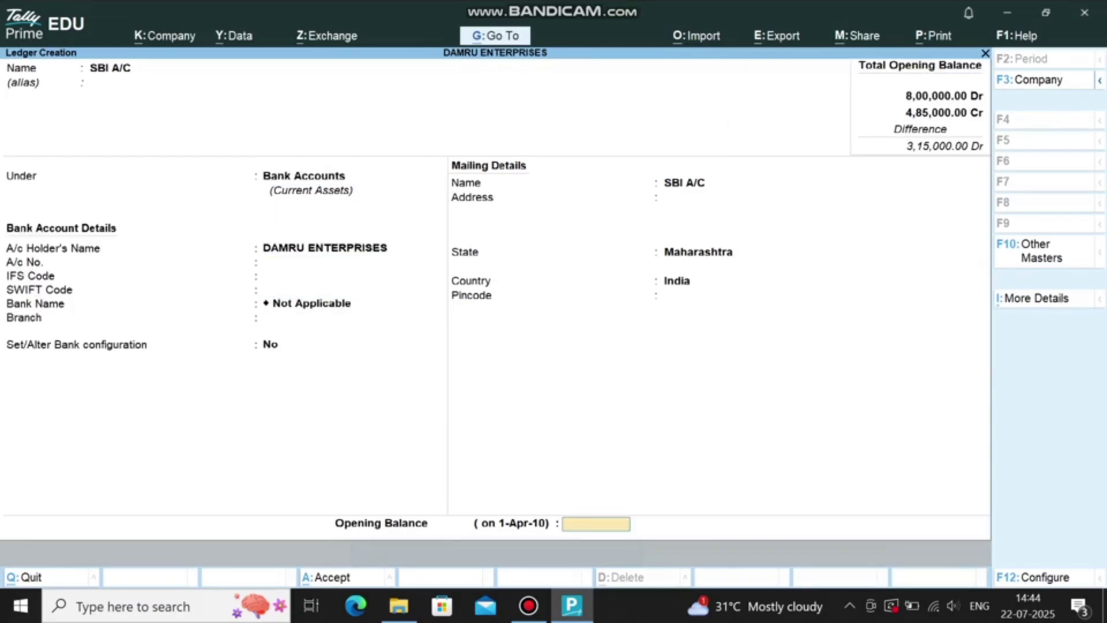
{"action": "type", "text": "50000"}
{"action": "key", "text": "Return"}
{"action": "key", "text": "Return"}
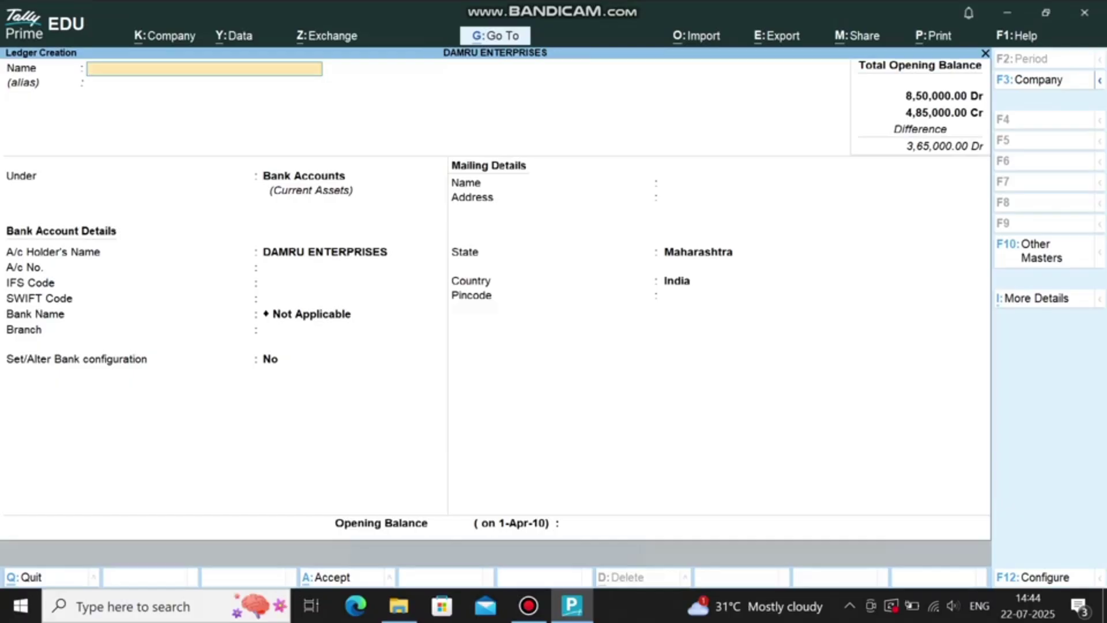
Step: Create CASH A/C under Cash-in-Hand with opening balance 40000
{"action": "type", "text": "CASH A/"}
{"action": "key", "text": "Return"}
{"action": "key", "text": "Return"}
{"action": "type", "text": "CASH IN"}
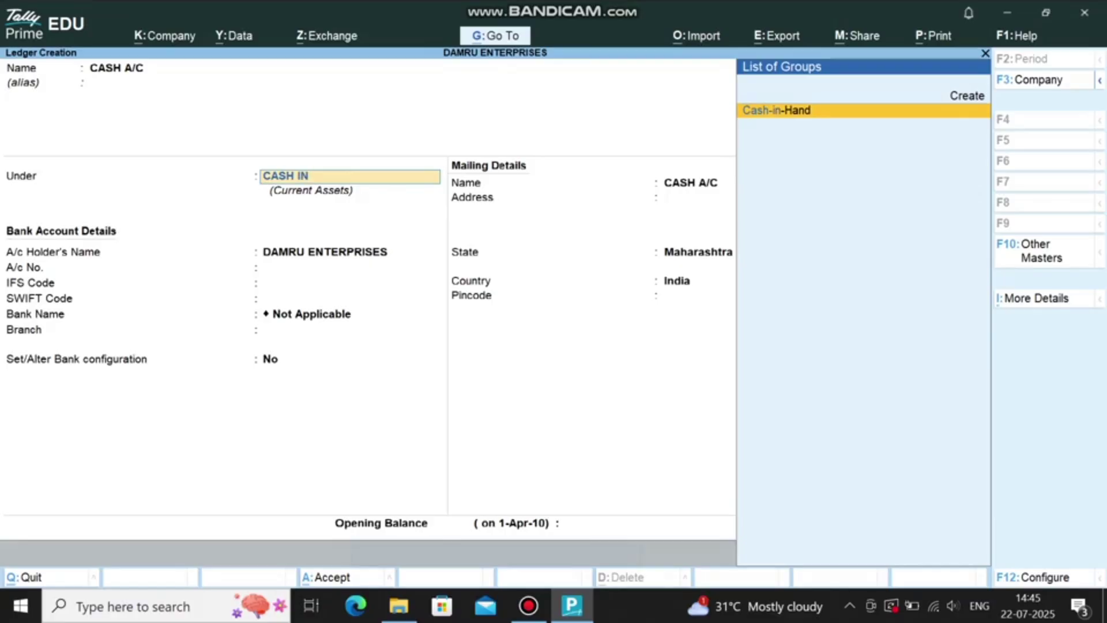
{"action": "key", "text": "Return"}
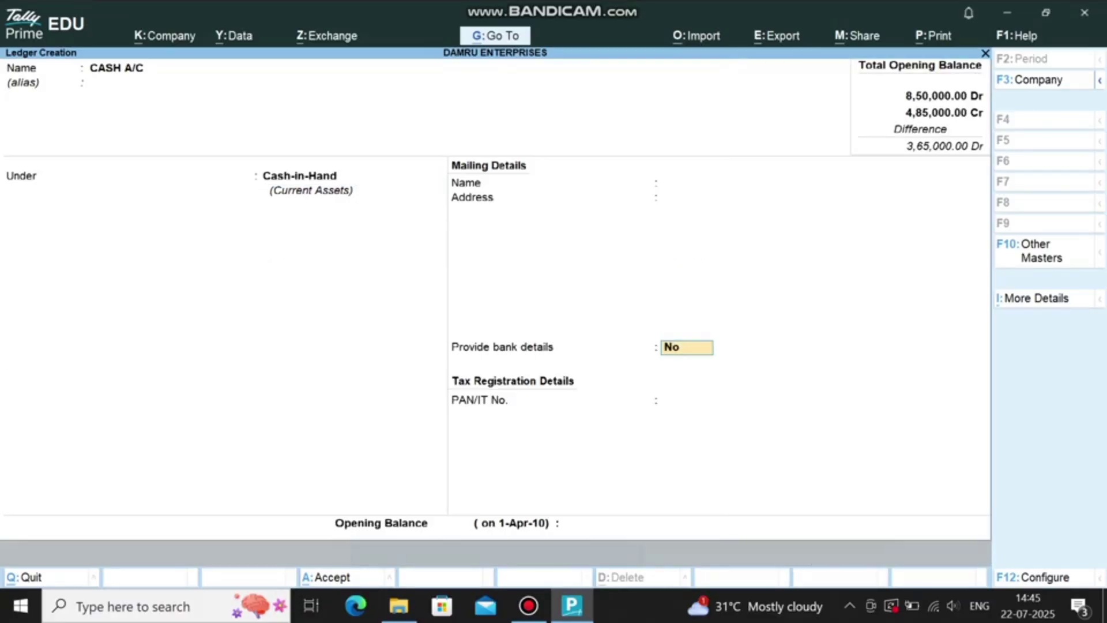
{"action": "key", "text": "Return"}
{"action": "type", "text": "40000"}
{"action": "key", "text": "Return"}
Step: Create STOCK IN HAND A/C under Stock-in-Hand with 95000 and return to the masters list
{"action": "type", "text": "STOCK IN HAND A/"}
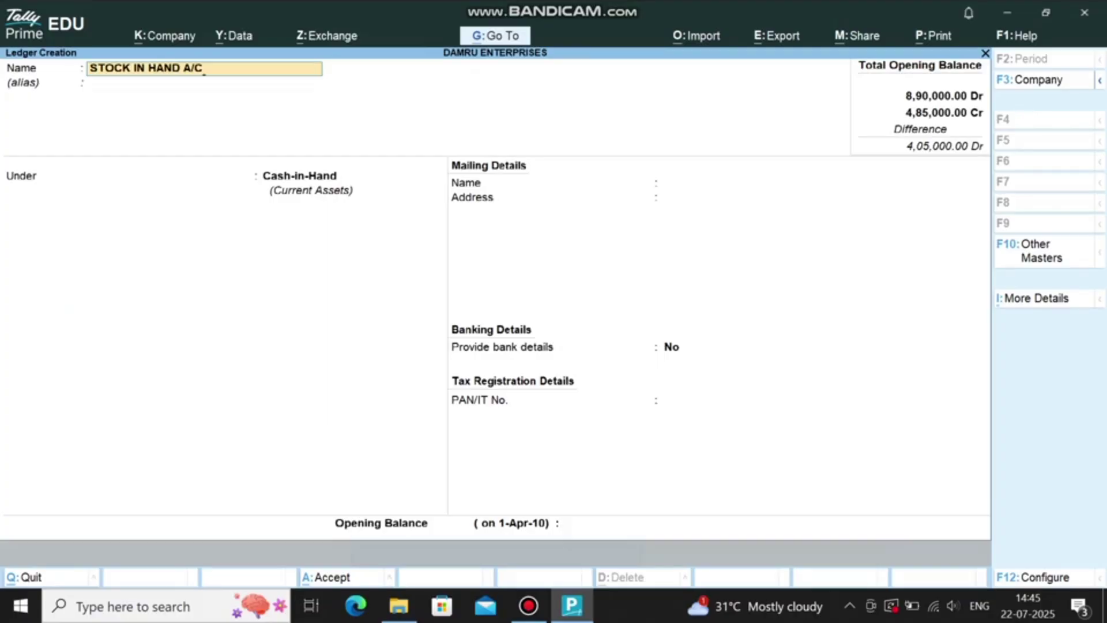
{"action": "key", "text": "Return"}
{"action": "type", "text": "STOCK"}
{"action": "key", "text": "Return"}
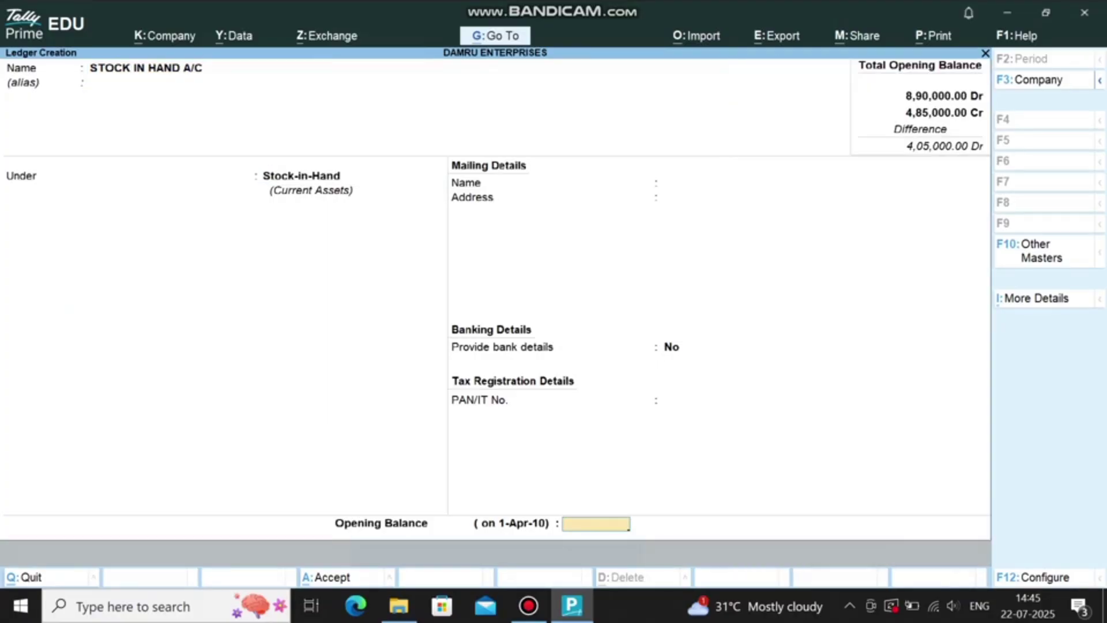
{"action": "type", "text": "95000"}
{"action": "key", "text": "Return"}
{"action": "key", "text": "Return"}
{"action": "key", "text": "Return"}
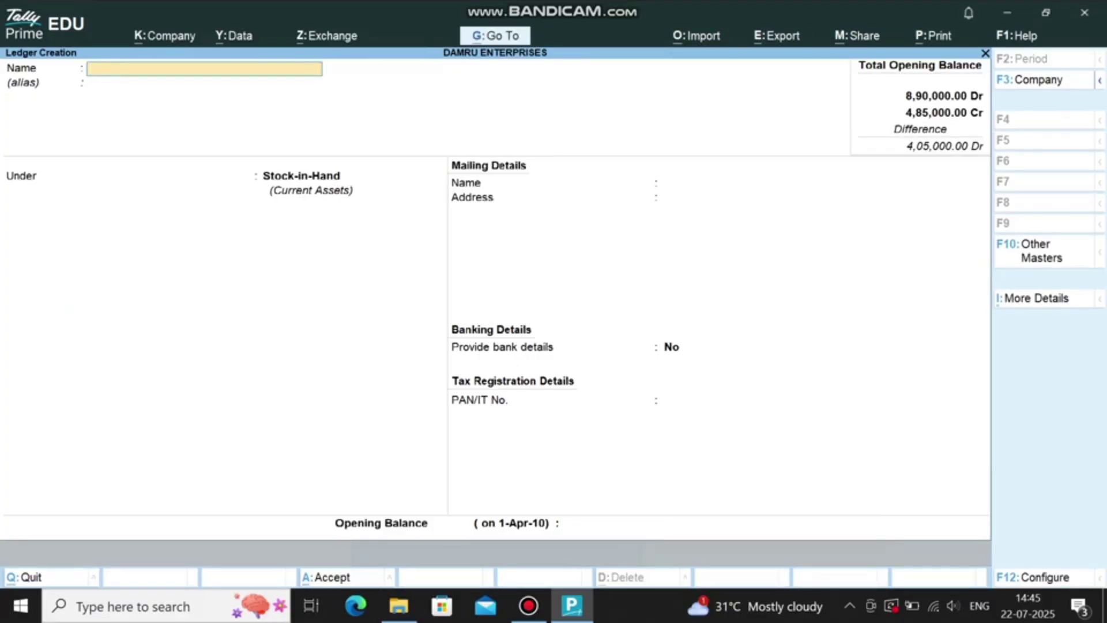
{"action": "key", "text": "Escape"}
Step: Start stock item CPU under Primary and create the unit NO (NUMBER)
{"action": "key", "text": "Down"}
{"action": "key", "text": "Down"}
{"action": "key", "text": "Down"}
{"action": "key", "text": "Down"}
{"action": "key", "text": "Down"}
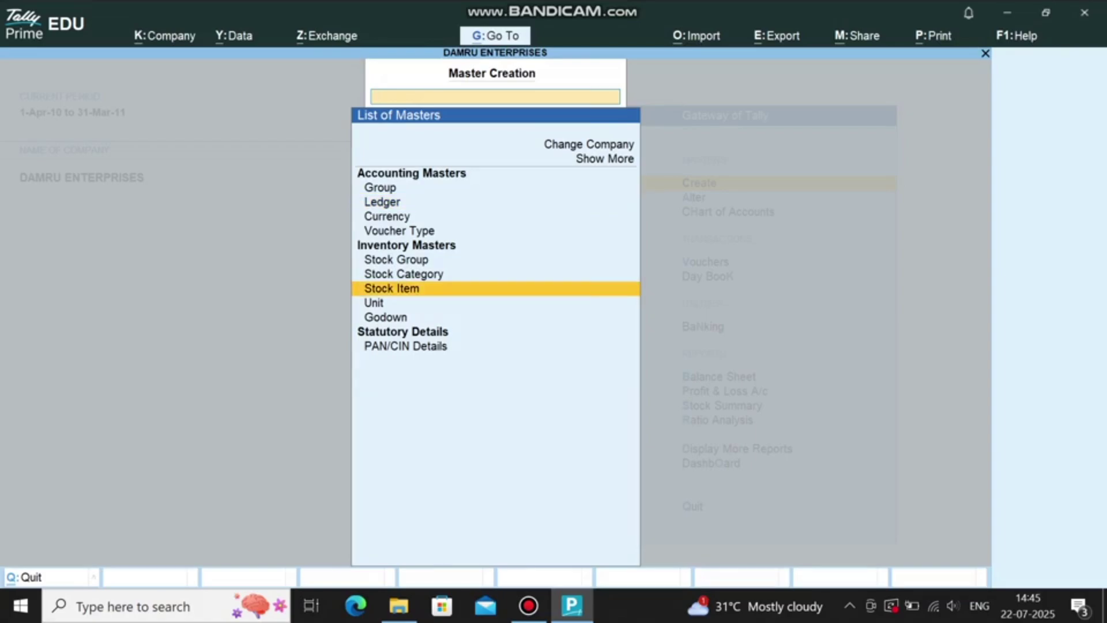
{"action": "key", "text": "Return"}
{"action": "type", "text": "CPU"}
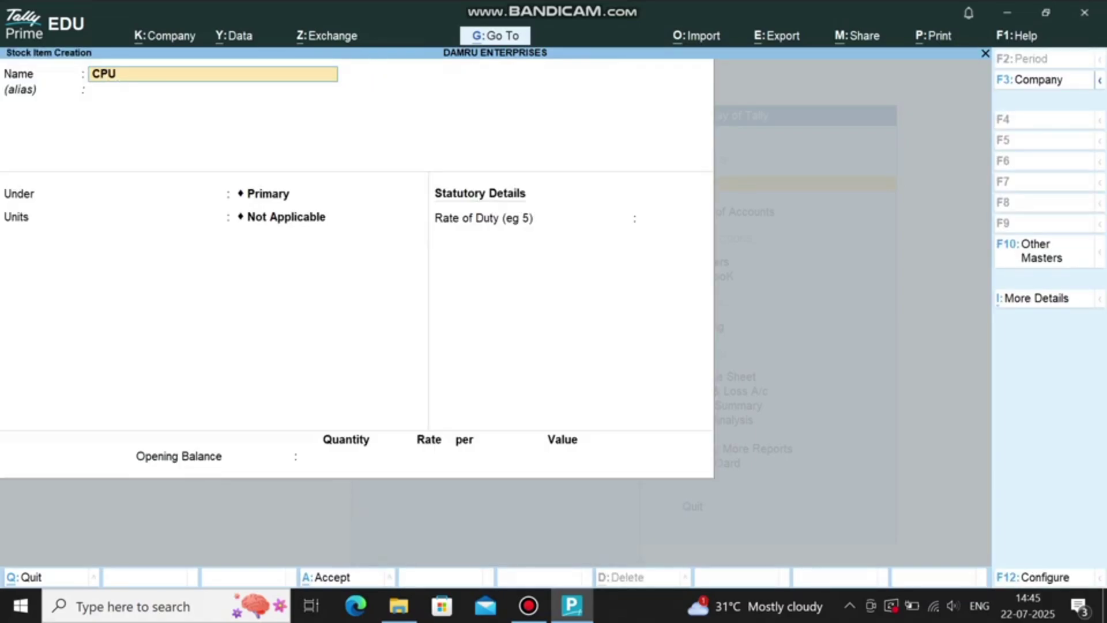
{"action": "key", "text": "Return"}
{"action": "key", "text": "Return"}
{"action": "key", "text": "Return"}
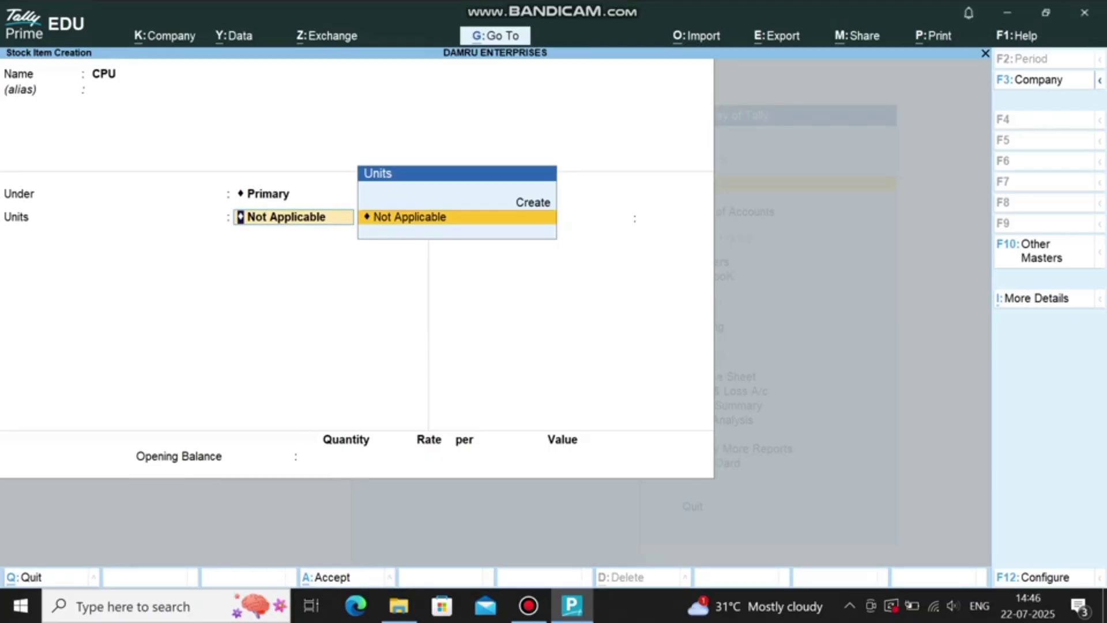
{"action": "key", "text": "Up"}
{"action": "key", "text": "Return"}
{"action": "type", "text": "NO"}
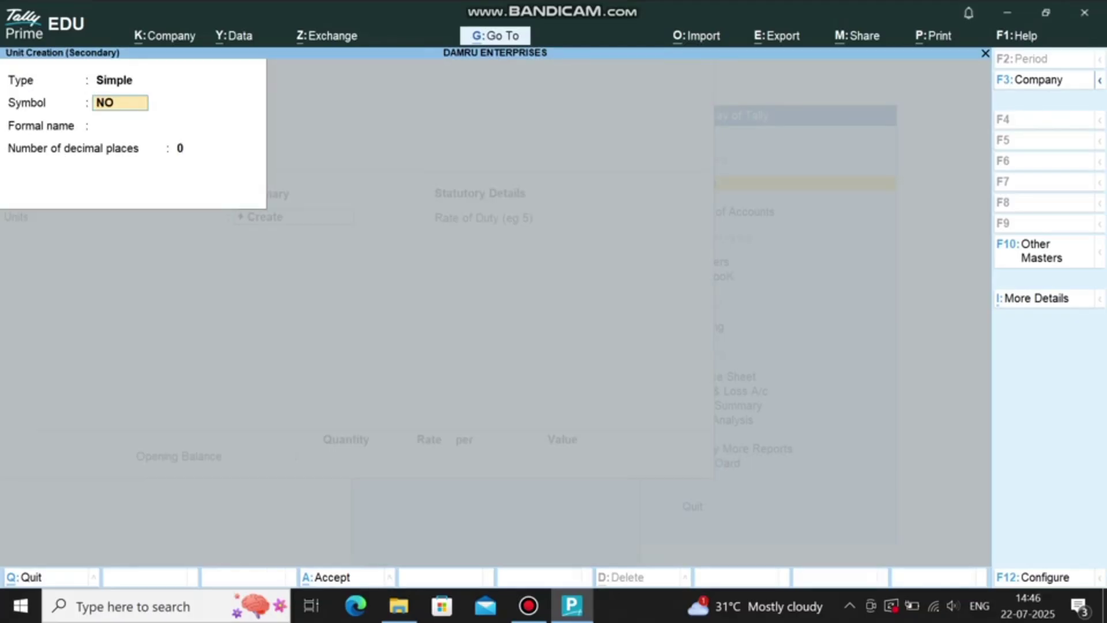
{"action": "key", "text": "Return"}
{"action": "type", "text": "NUMBER"}
{"action": "key", "text": "Return"}
{"action": "key", "text": "Return"}
{"action": "key", "text": "Return"}
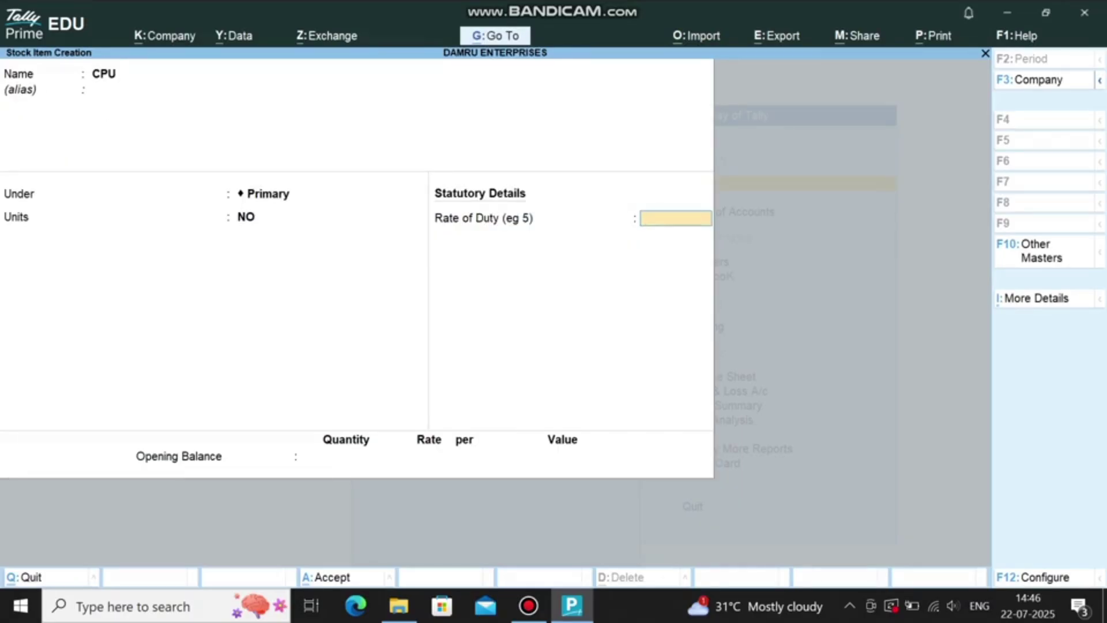
Step: Give CPU an opening stock of 5 NO at 12,000 and save it
{"action": "key", "text": "Return"}
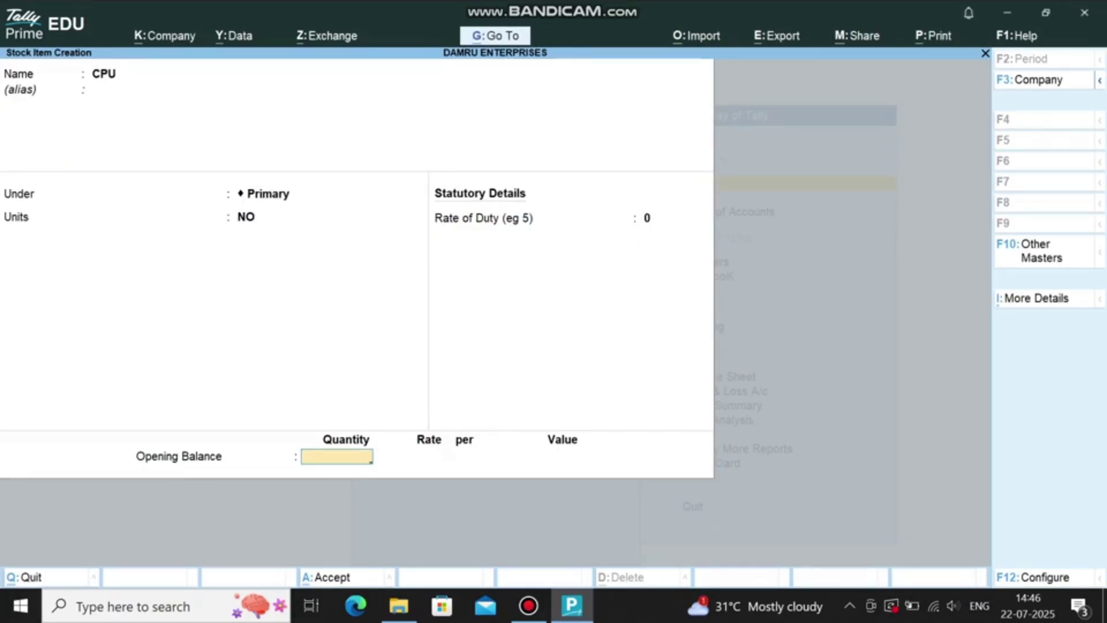
{"action": "type", "text": "5"}
{"action": "key", "text": "Return"}
{"action": "type", "text": "12000"}
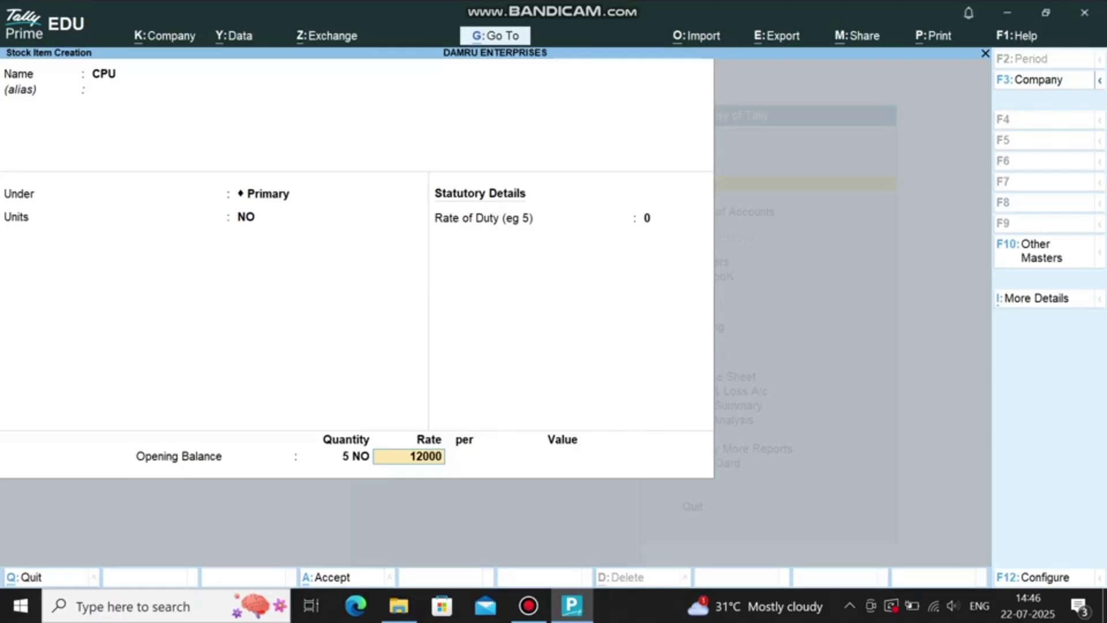
{"action": "key", "text": "Return"}
{"action": "key", "text": "ctrl+a"}
Step: Create stock item MONITOR with unit NO, opening quantity 5 at rate 6,000
{"action": "type", "text": "MO"}
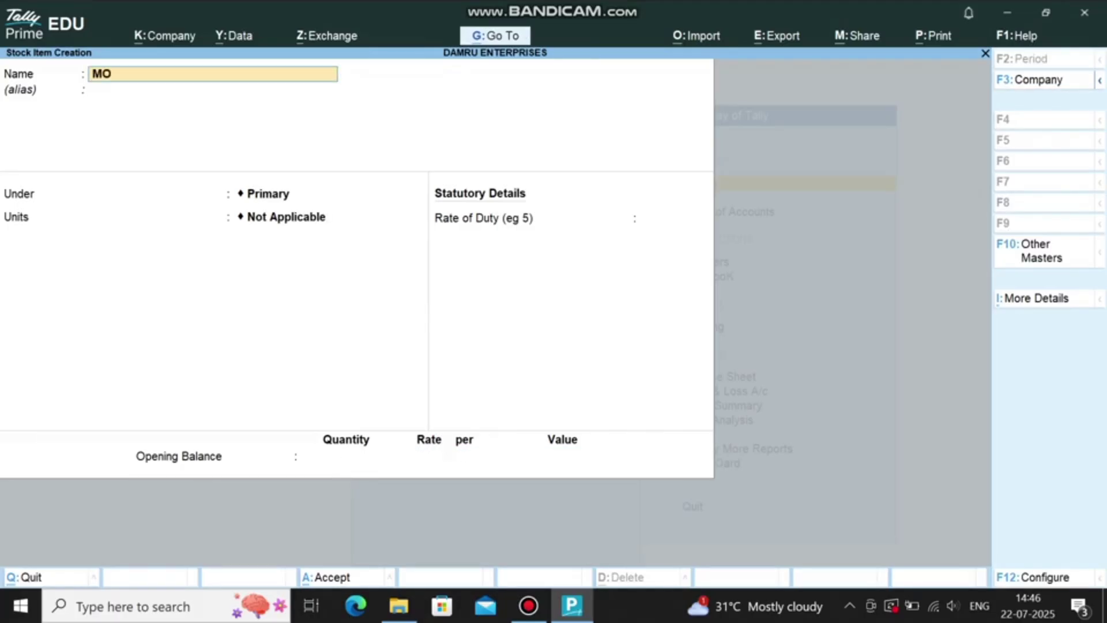
{"action": "type", "text": "NITOR"}
{"action": "key", "text": "Return"}
{"action": "key", "text": "Return"}
{"action": "key", "text": "Return"}
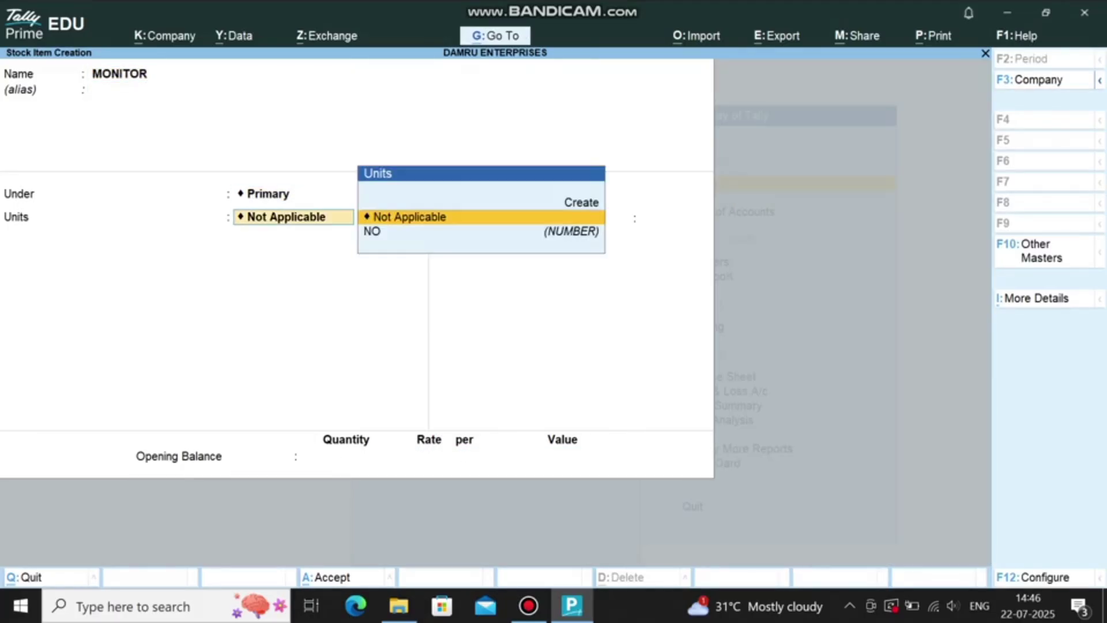
{"action": "key", "text": "Down"}
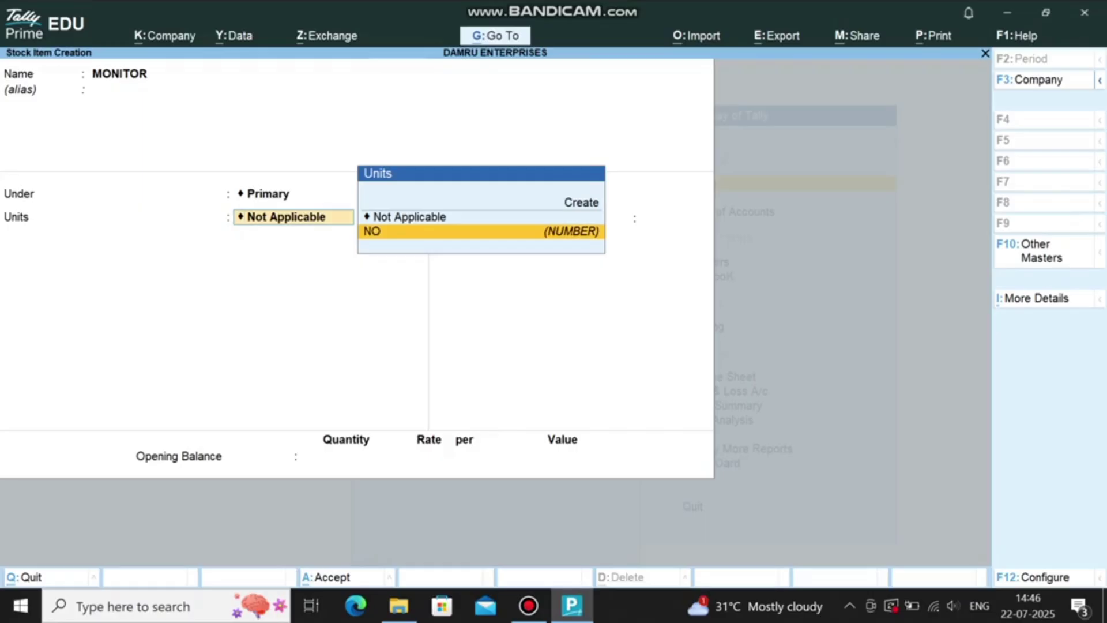
{"action": "key", "text": "Return"}
{"action": "key", "text": "Return"}
{"action": "type", "text": "5"}
{"action": "key", "text": "Return"}
{"action": "type", "text": "6000"}
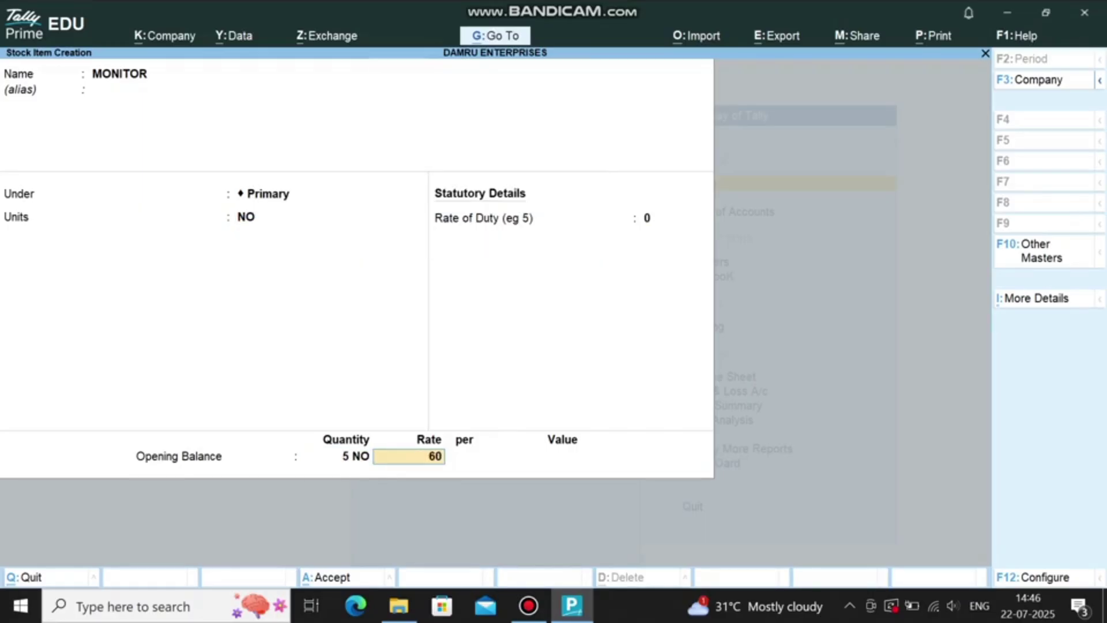
{"action": "key", "text": "Return"}
{"action": "key", "text": "Return"}
Step: Create stock item KEYBOARD with unit NO, opening quantity 5 at rate 750
{"action": "key", "text": "Return"}
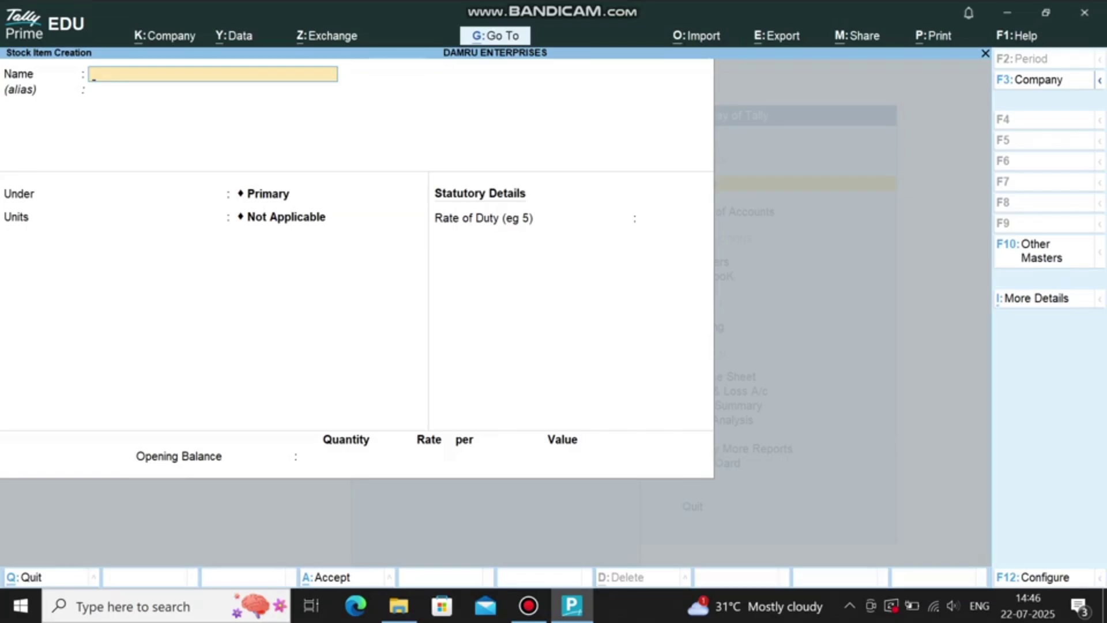
{"action": "type", "text": "KEYBOARD"}
{"action": "key", "text": "Return"}
{"action": "key", "text": "Return"}
{"action": "key", "text": "Return"}
{"action": "key", "text": "Down"}
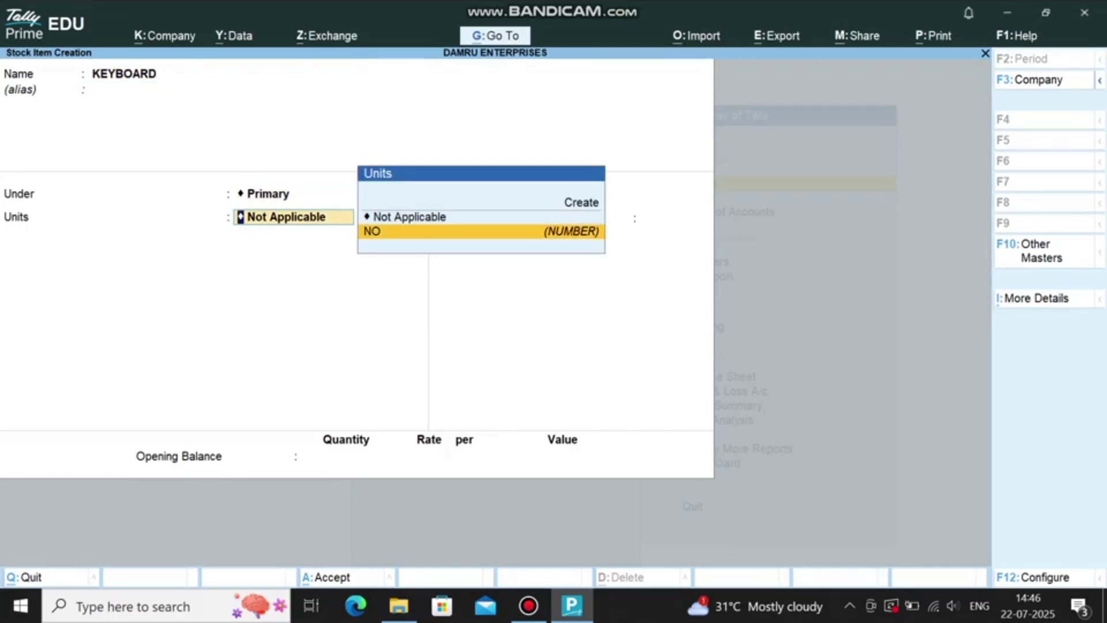
{"action": "key", "text": "Return"}
{"action": "key", "text": "Return"}
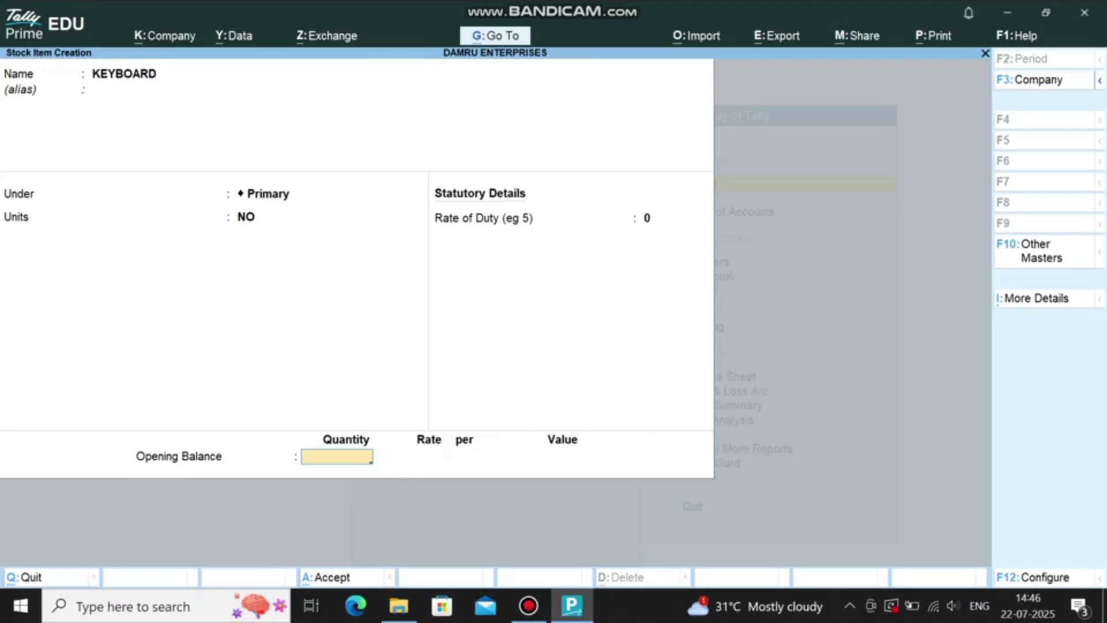
{"action": "type", "text": "5"}
{"action": "key", "text": "Return"}
{"action": "type", "text": "750"}
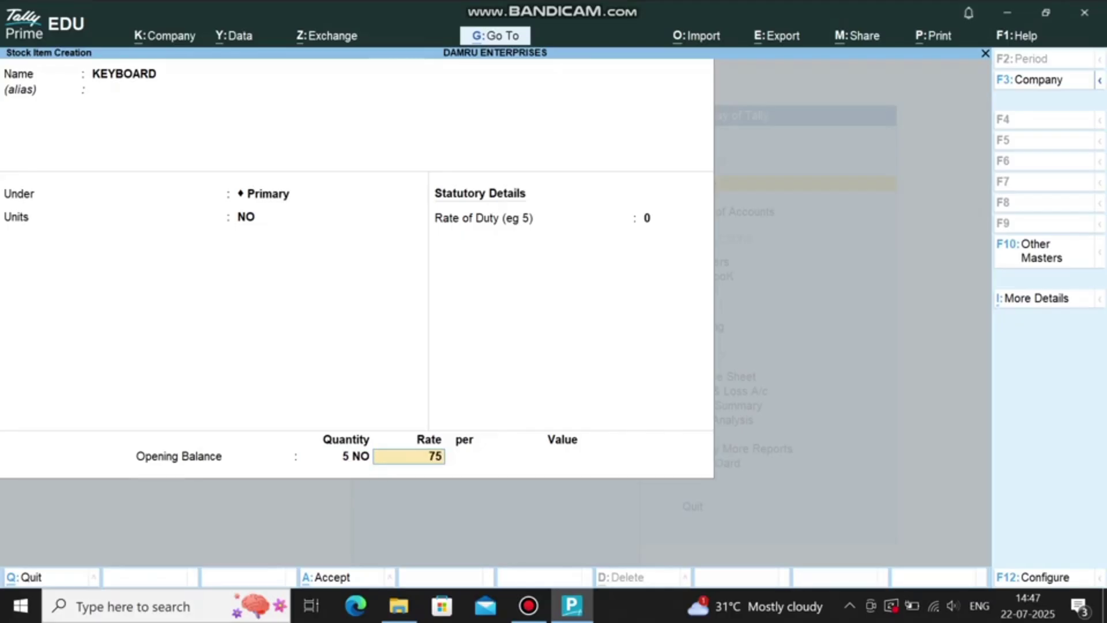
{"action": "key", "text": "Return"}
{"action": "key", "text": "Return"}
{"action": "key", "text": "Return"}
Step: Create stock item MOUSES with unit NO, opening quantity 5 at 250, then exit creation
{"action": "type", "text": "MOUSES"}
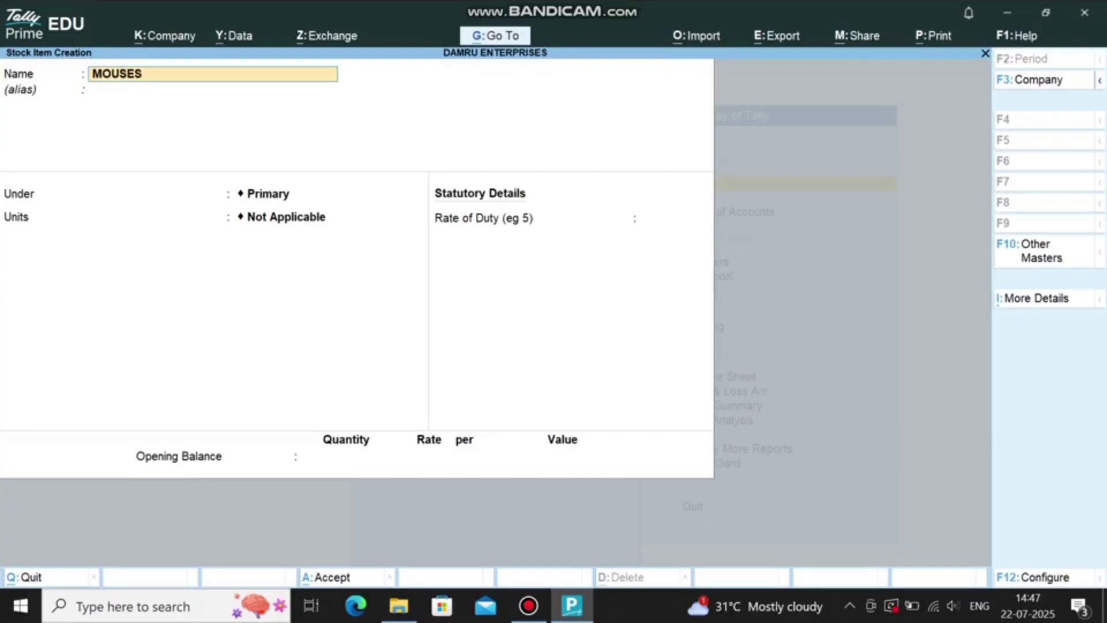
{"action": "key", "text": "Return"}
{"action": "key", "text": "Return"}
{"action": "key", "text": "Return"}
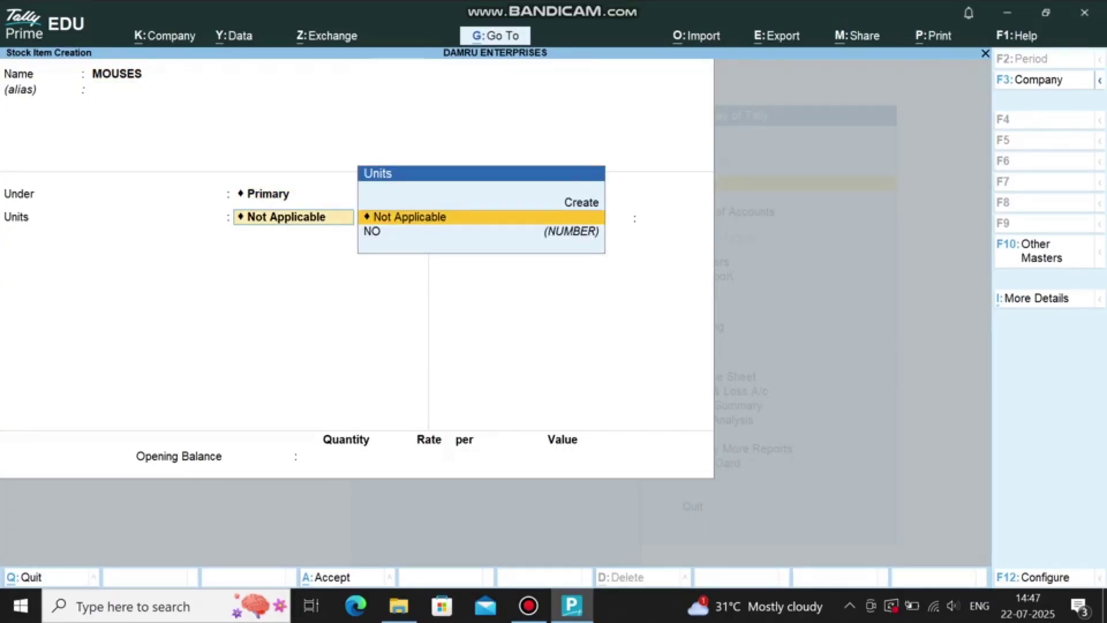
{"action": "key", "text": "Down"}
{"action": "key", "text": "Return"}
{"action": "type", "text": "5"}
{"action": "key", "text": "Return"}
{"action": "type", "text": "250"}
{"action": "key", "text": "Return"}
{"action": "key", "text": "Return"}
{"action": "key", "text": "Return"}
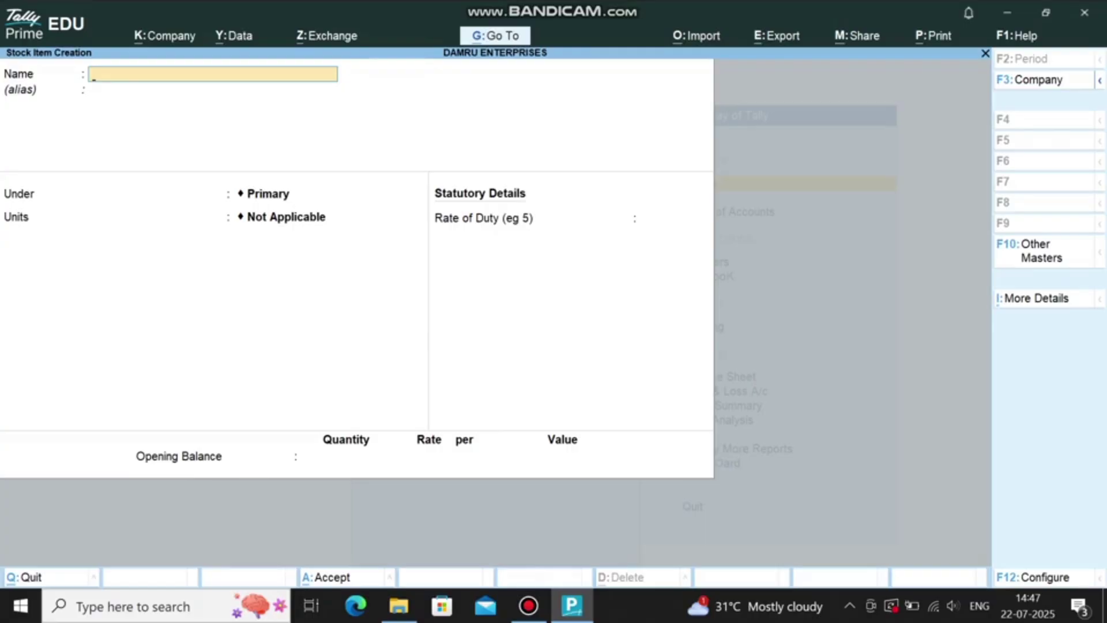
{"action": "key", "text": "Escape"}
Step: Alter the proprietor's capital ledger to carry an opening balance of 5,00,000
{"action": "left_click", "coordinate": [528, 605]}
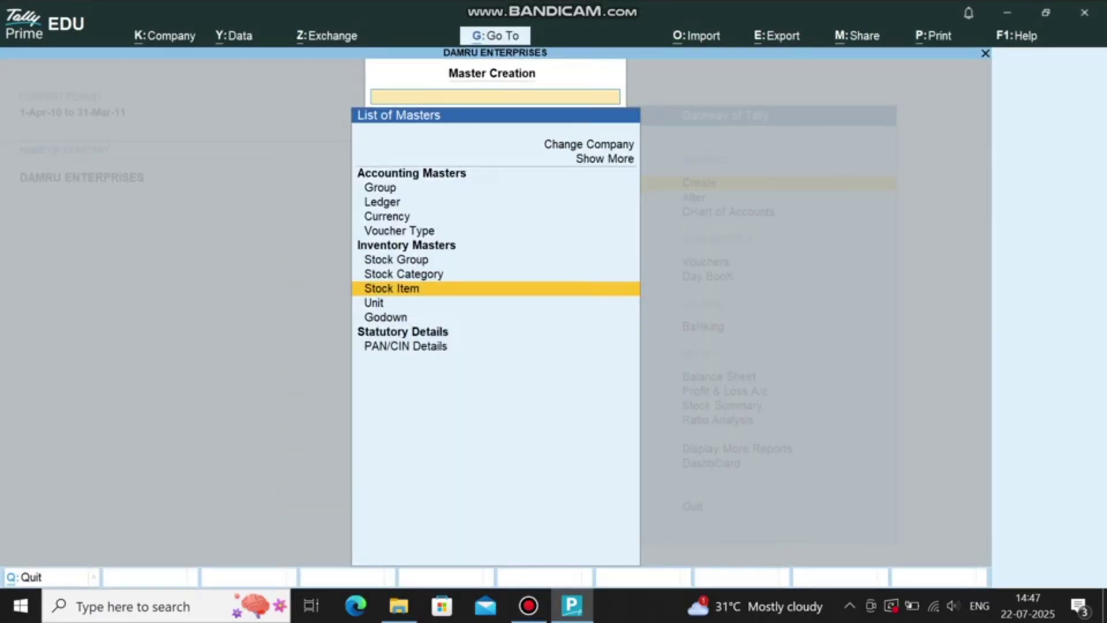
{"action": "key", "text": "Escape"}
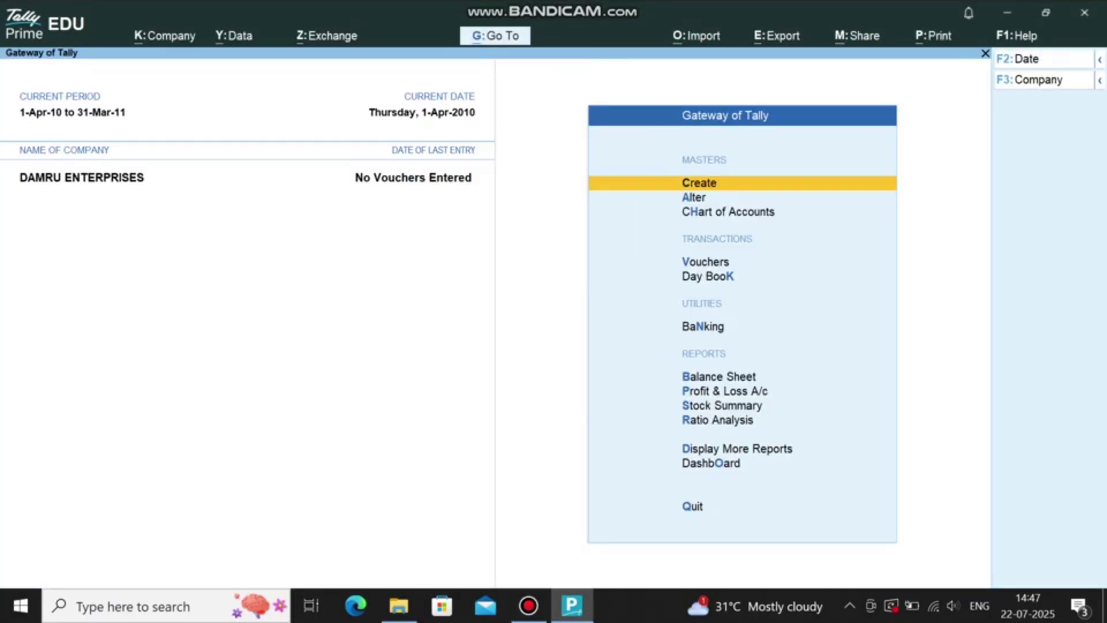
{"action": "key", "text": "a"}
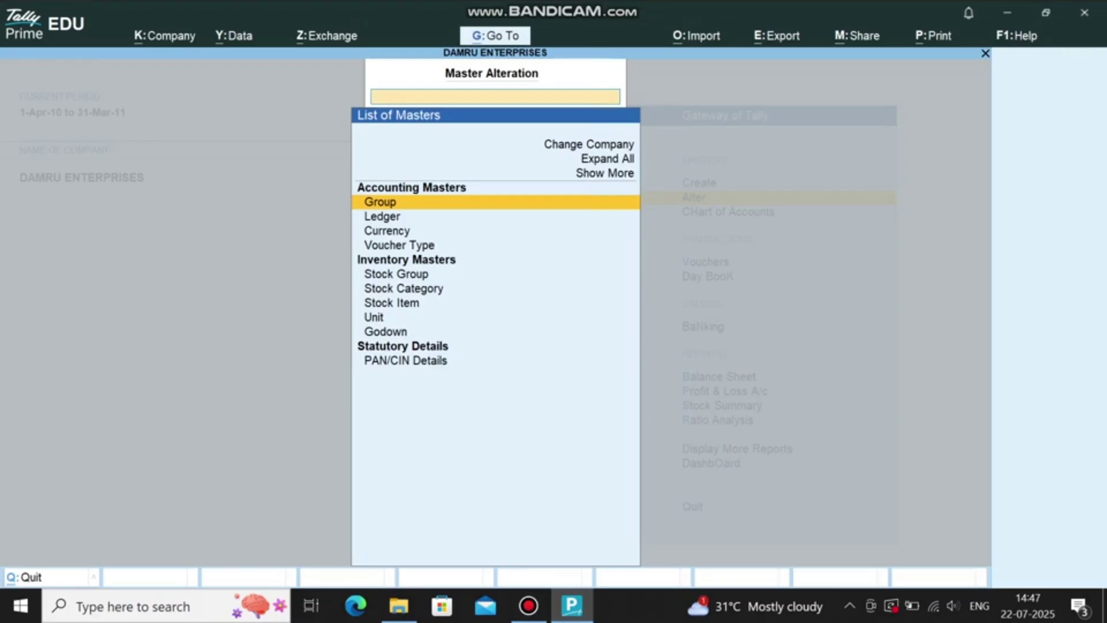
{"action": "key", "text": "Down"}
{"action": "key", "text": "Return"}
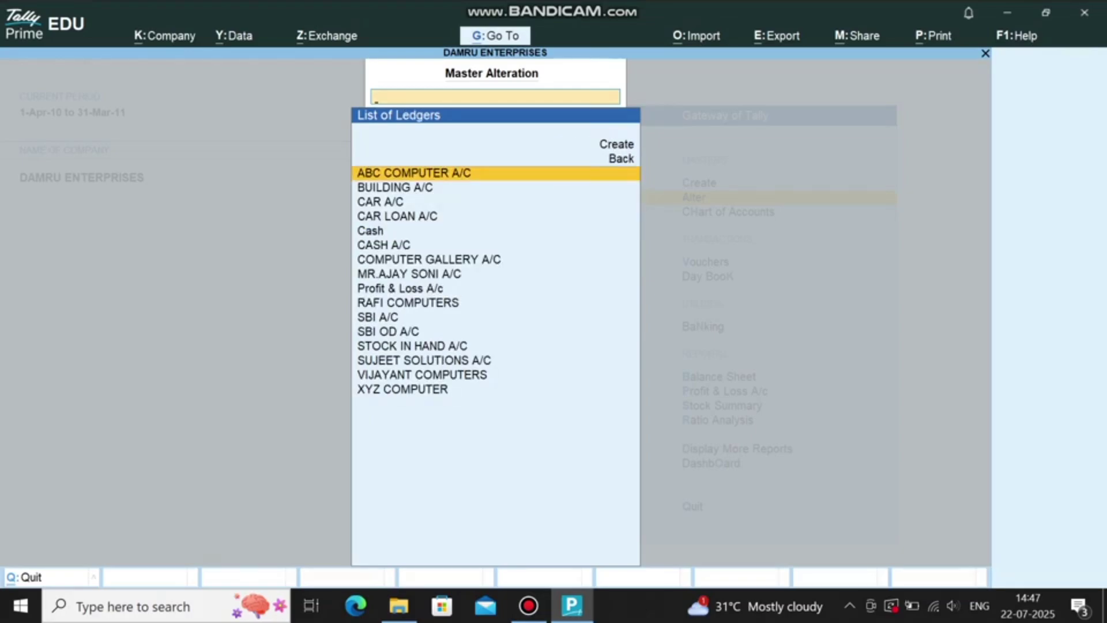
{"action": "left_click", "coordinate": [409, 273]}
{"action": "key", "text": "Return"}
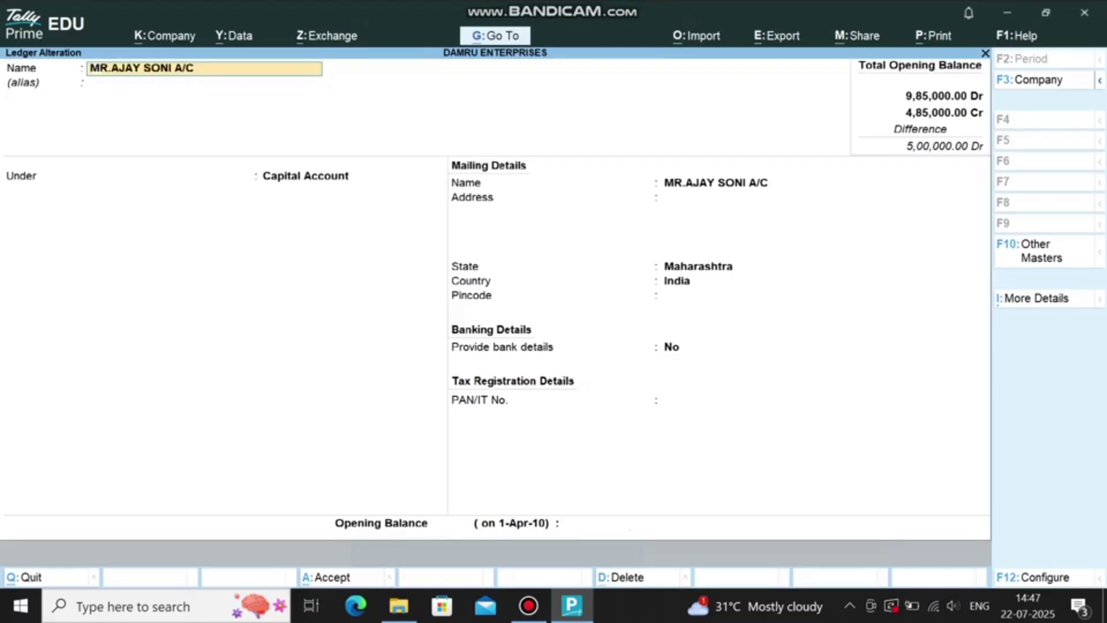
{"action": "left_click", "coordinate": [596, 523]}
{"action": "type", "text": "500000"}
{"action": "key", "text": "Return"}
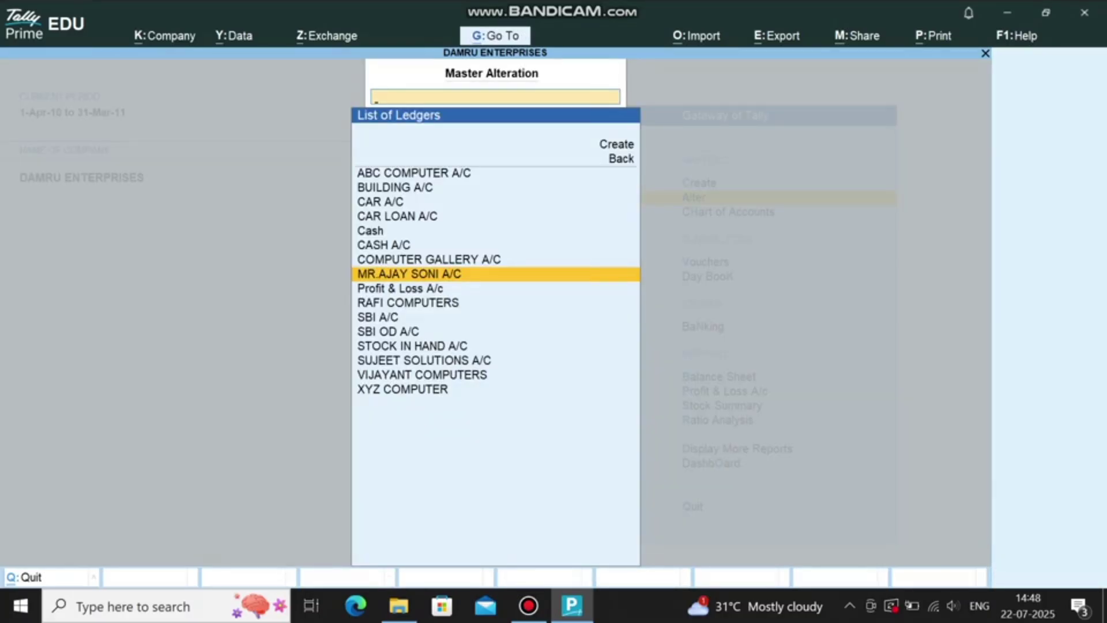
{"action": "key", "text": "Escape"}
{"action": "key", "text": "Escape"}
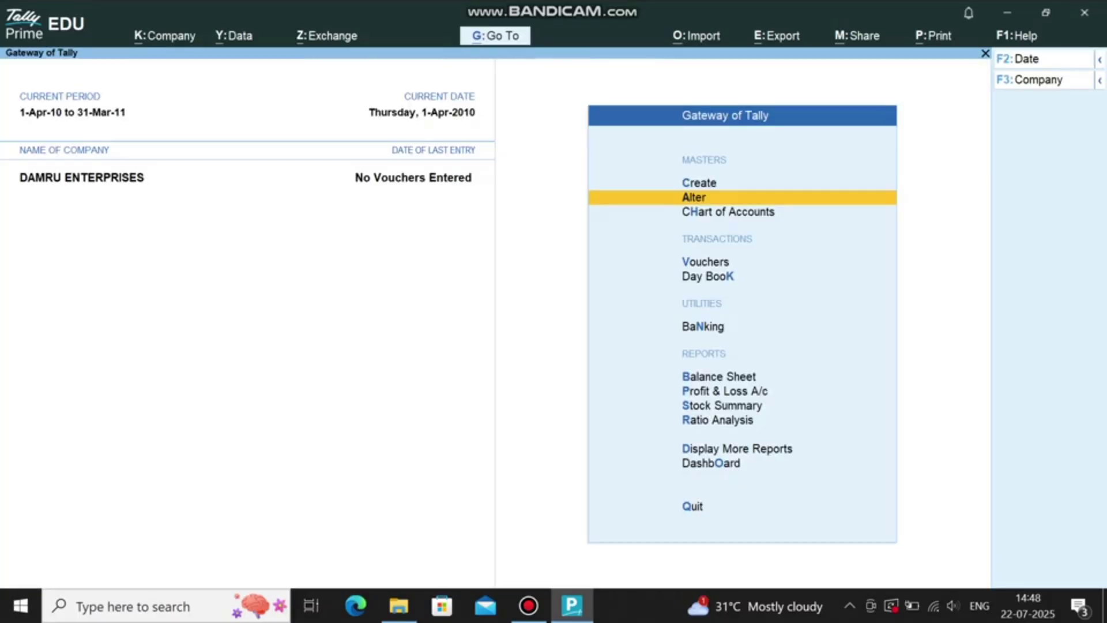
Step: Record a 15,000 receipt from RAFI COMPUTERS into CASH A/C
{"action": "key", "text": "v"}
{"action": "key", "text": "F7"}
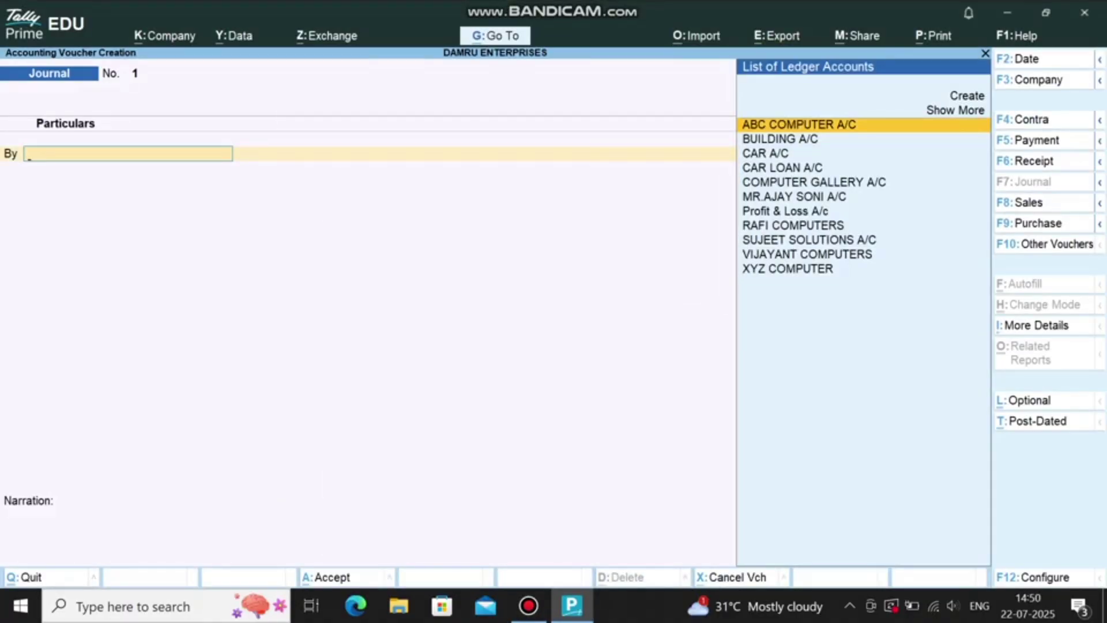
{"action": "key", "text": "F6"}
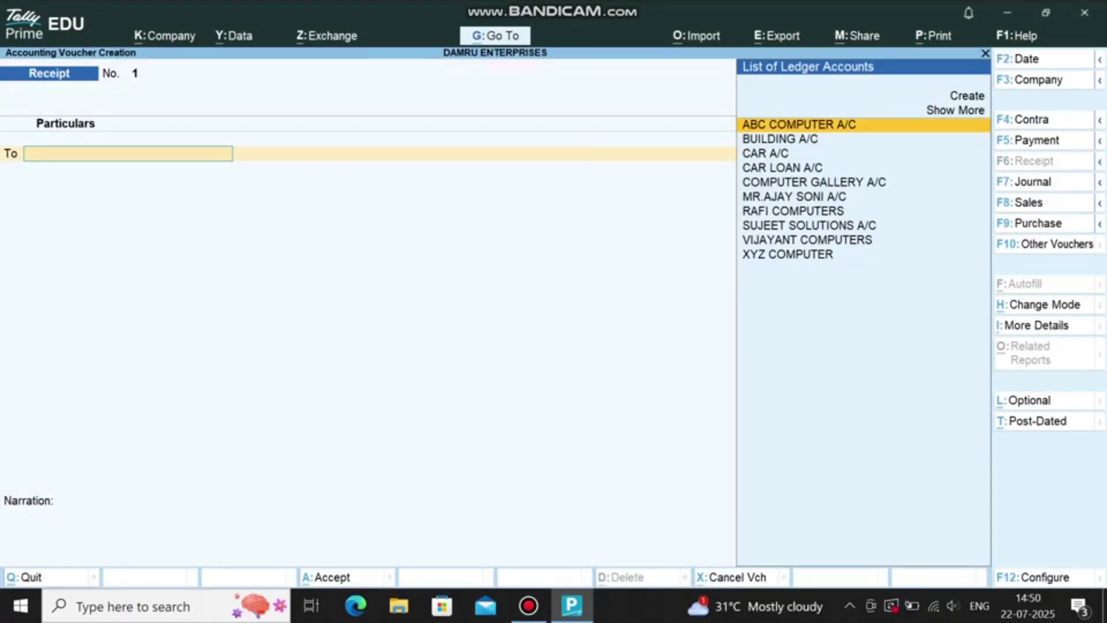
{"action": "type", "text": "F"}
{"action": "key", "text": "BackSpace"}
{"action": "type", "text": "RA"}
{"action": "key", "text": "Return"}
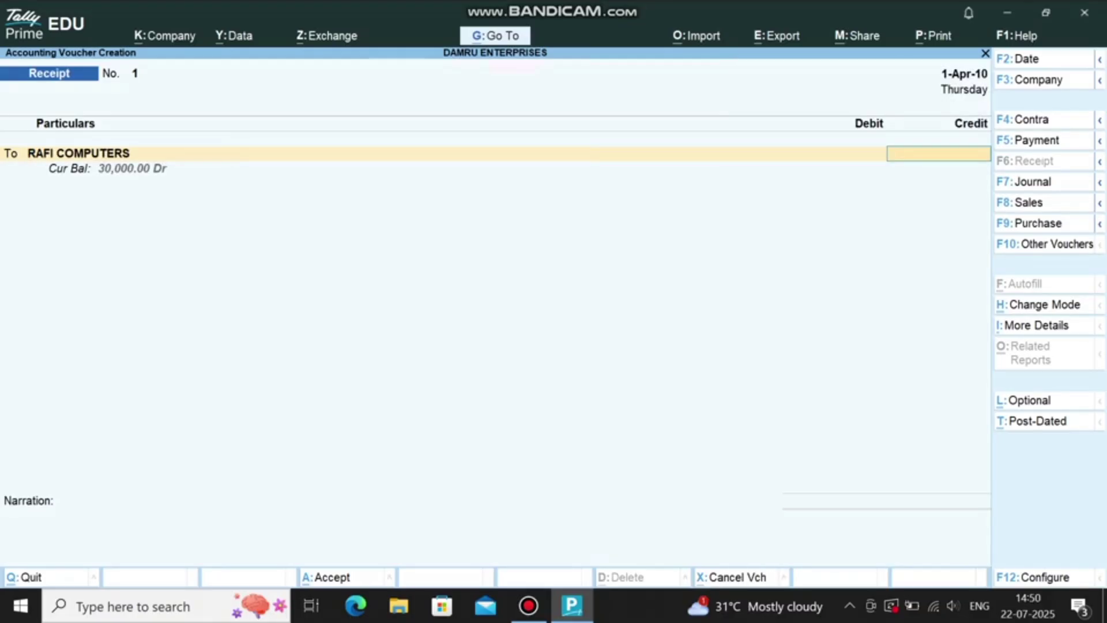
{"action": "type", "text": "15000"}
{"action": "key", "text": "Return"}
{"action": "key", "text": "Return"}
{"action": "key", "text": "Return"}
{"action": "type", "text": "CASH"}
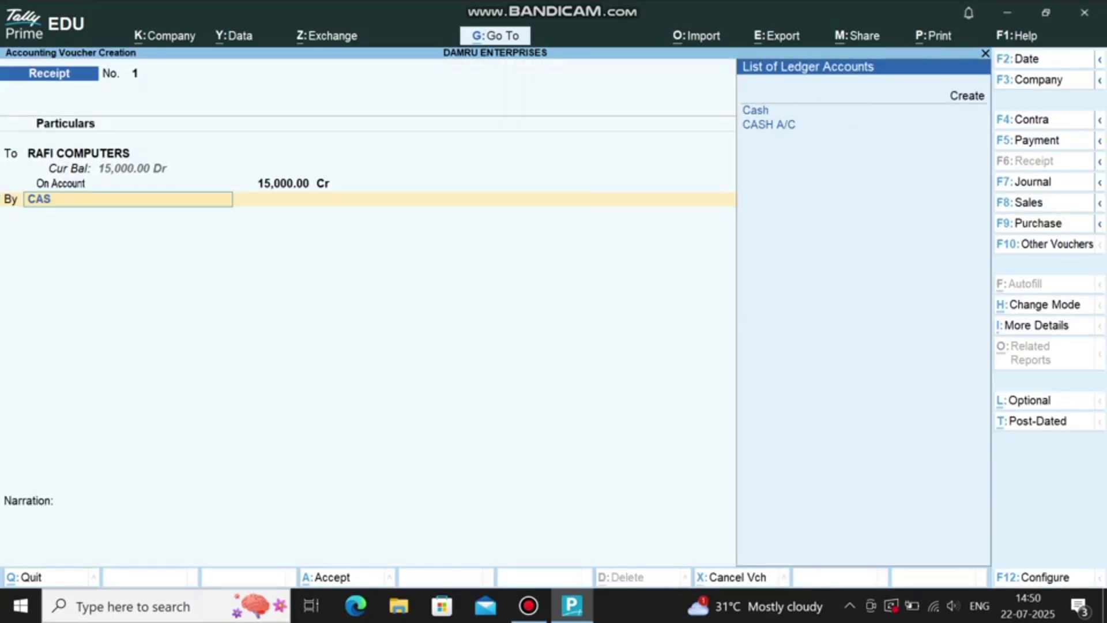
{"action": "key", "text": "Down"}
{"action": "key", "text": "Return"}
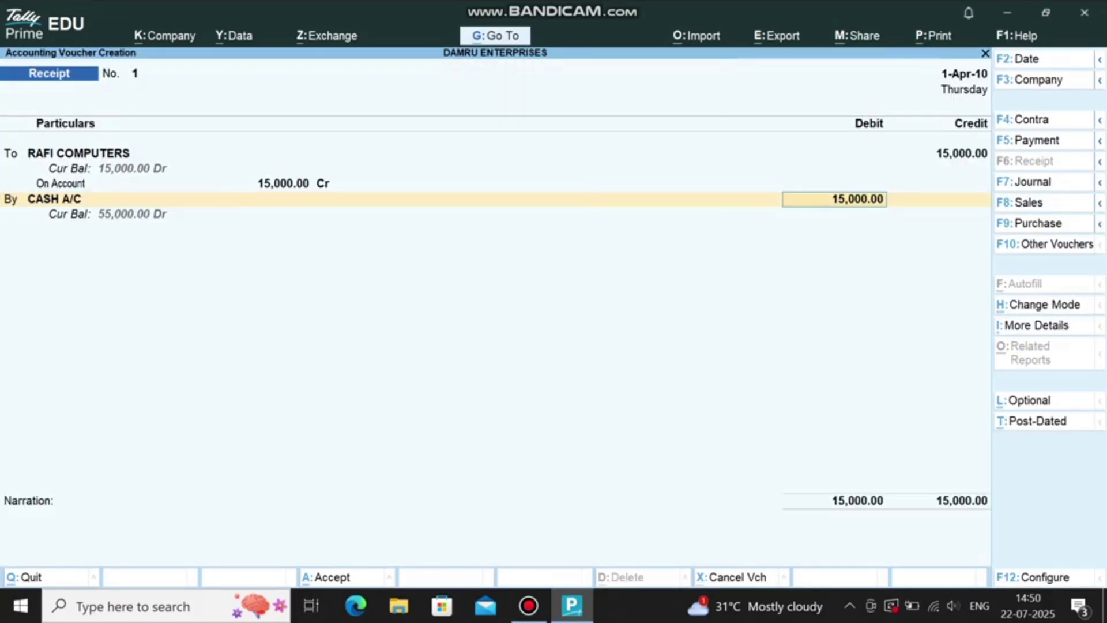
{"action": "key", "text": "Return"}
{"action": "key", "text": "Return"}
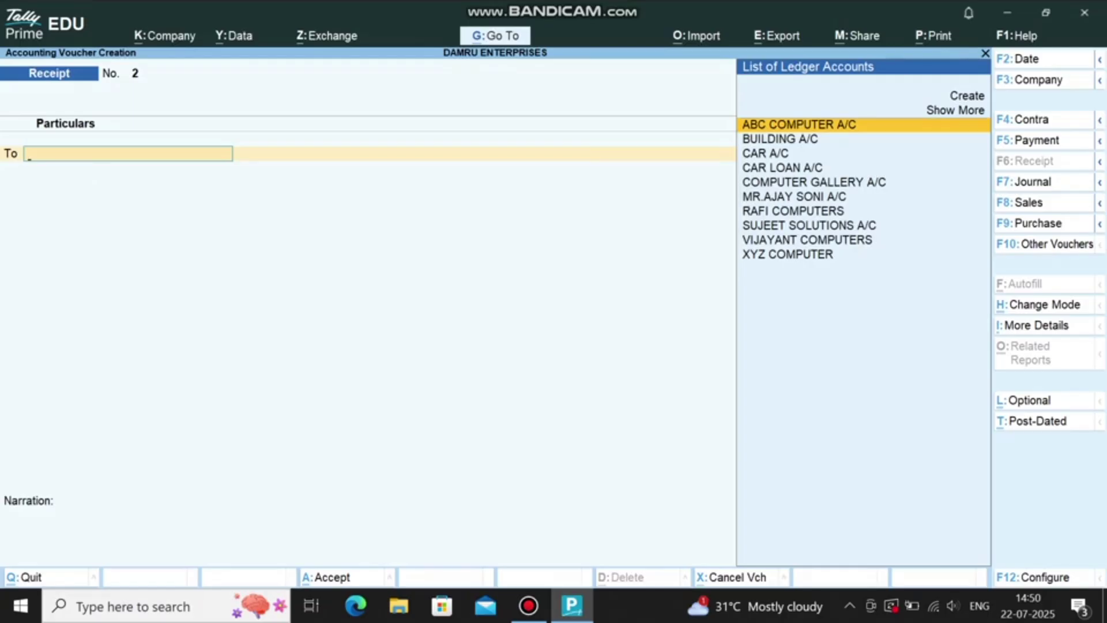
Step: Record a 30,000 payment to COMPUTER GALLERY A/C from SBI A/C
{"action": "key", "text": "F5"}
{"action": "key", "text": "Down"}
{"action": "key", "text": "Down"}
{"action": "key", "text": "Down"}
{"action": "key", "text": "Down"}
{"action": "key", "text": "Return"}
{"action": "type", "text": "30000"}
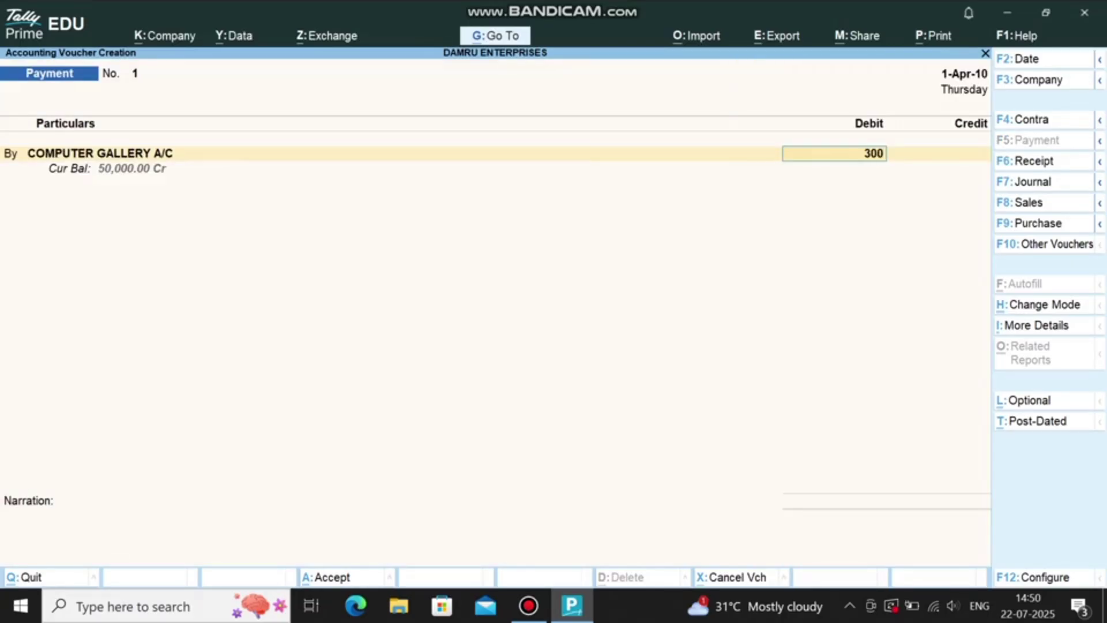
{"action": "key", "text": "Return"}
{"action": "key", "text": "Return"}
{"action": "key", "text": "Return"}
{"action": "key", "text": "Return"}
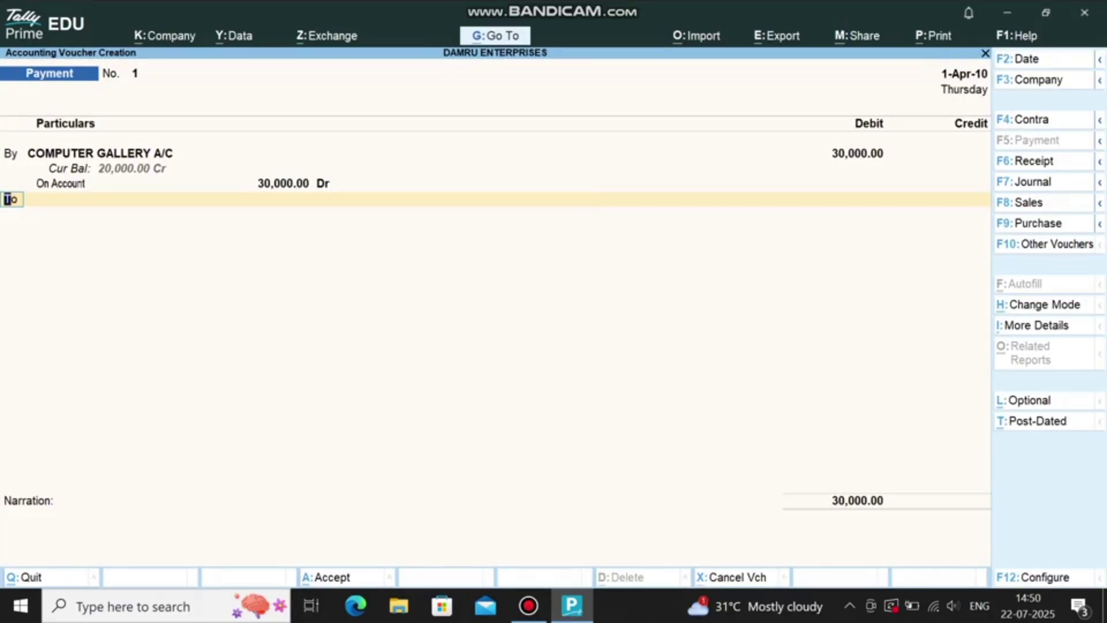
{"action": "type", "text": "B"}
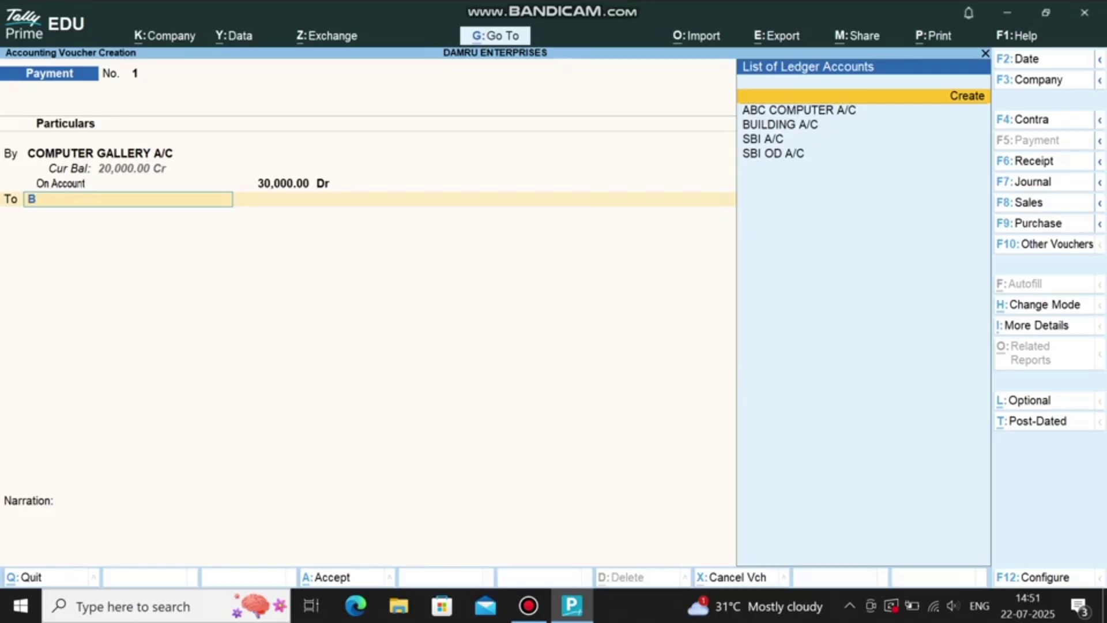
{"action": "key", "text": "Down"}
{"action": "key", "text": "Down"}
{"action": "key", "text": "Down"}
{"action": "key", "text": "Return"}
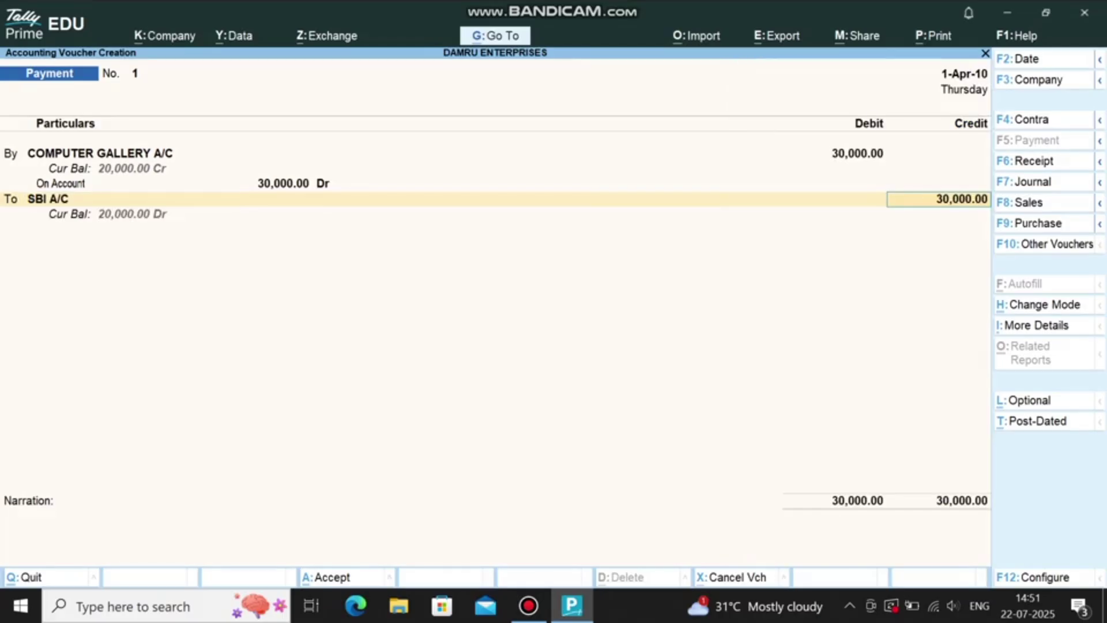
{"action": "key", "text": "ctrl+a"}
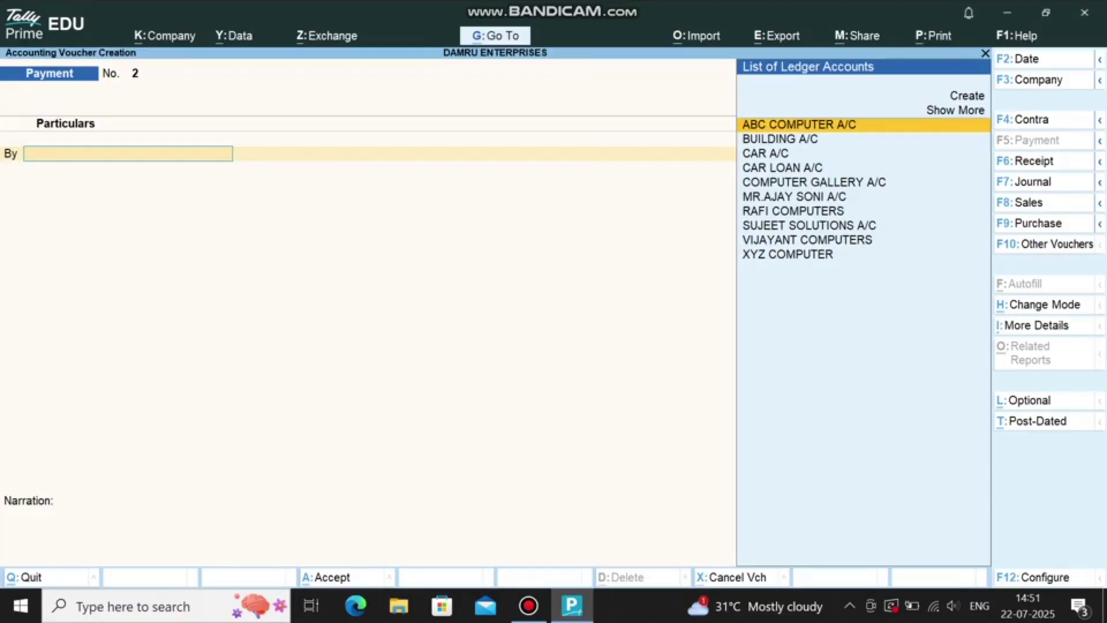
{"action": "key", "text": "F7"}
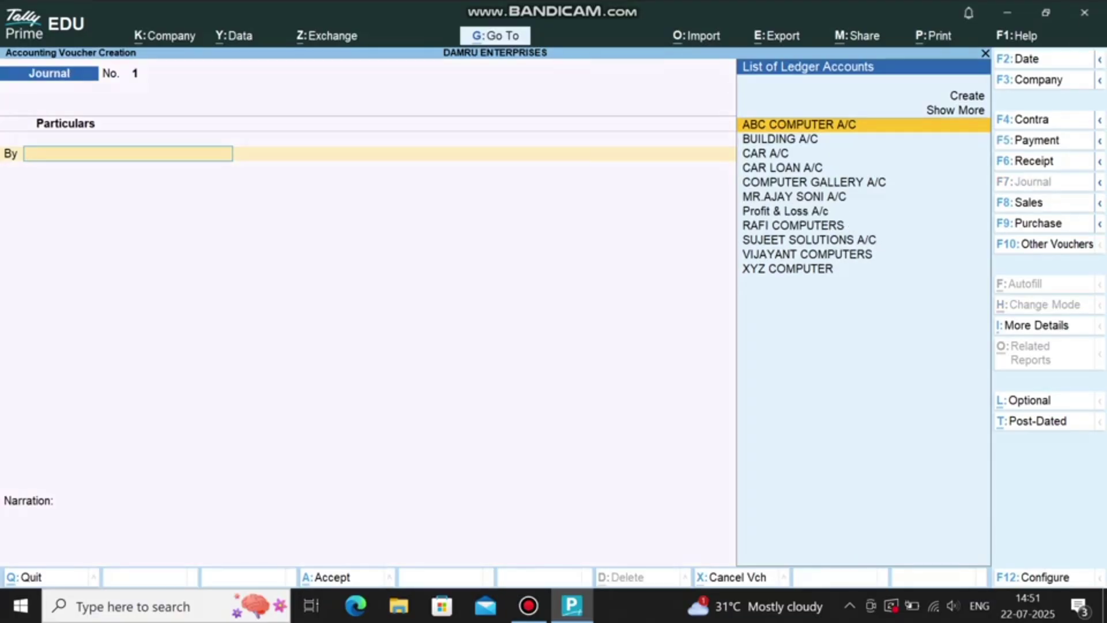
Step: Create ledger REFRESHMENT EXPENSE under Indirect Expenses and journal 800 against CASH A/C
{"action": "key", "text": "Up"}
{"action": "key", "text": "Return"}
{"action": "type", "text": "REFRESHME"}
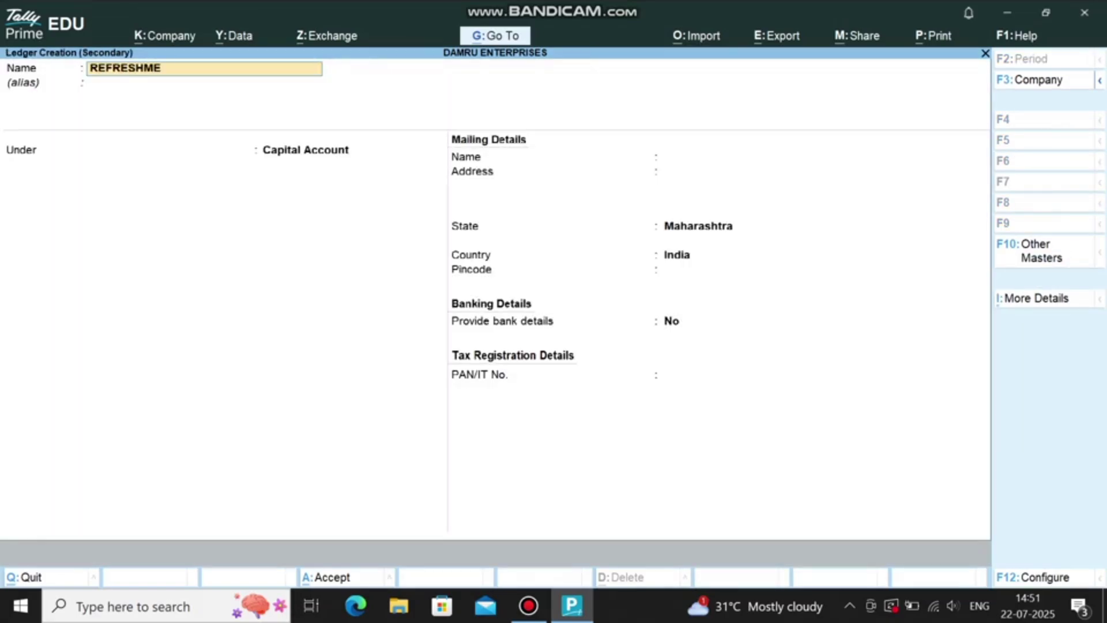
{"action": "type", "text": "NT EXPENSE"}
{"action": "key", "text": "Return"}
{"action": "type", "text": "INDI"}
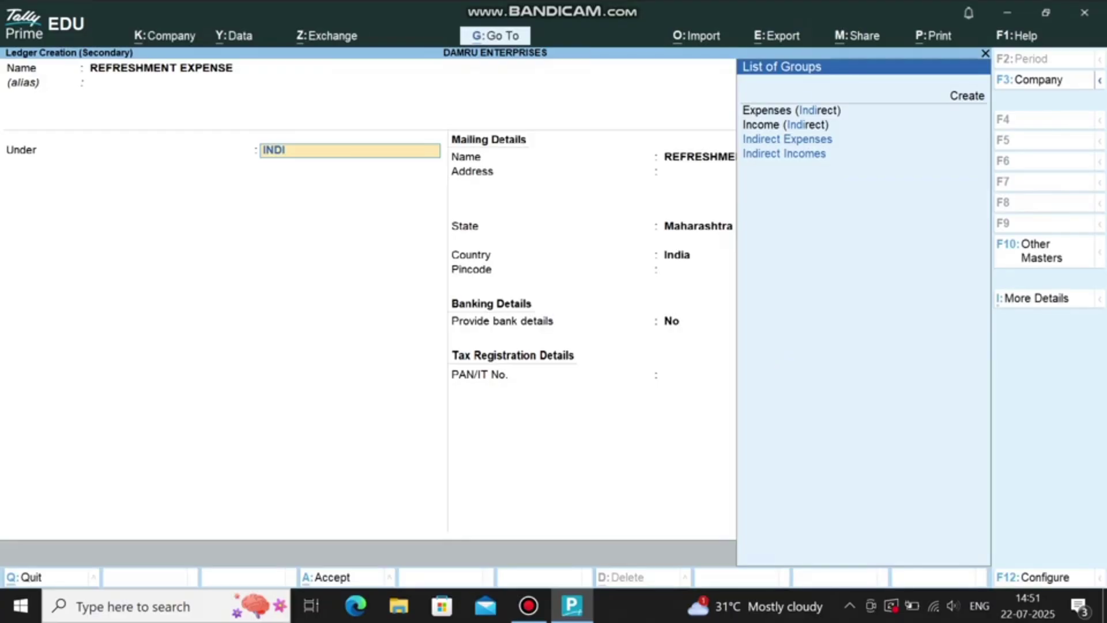
{"action": "type", "text": "RECT "}
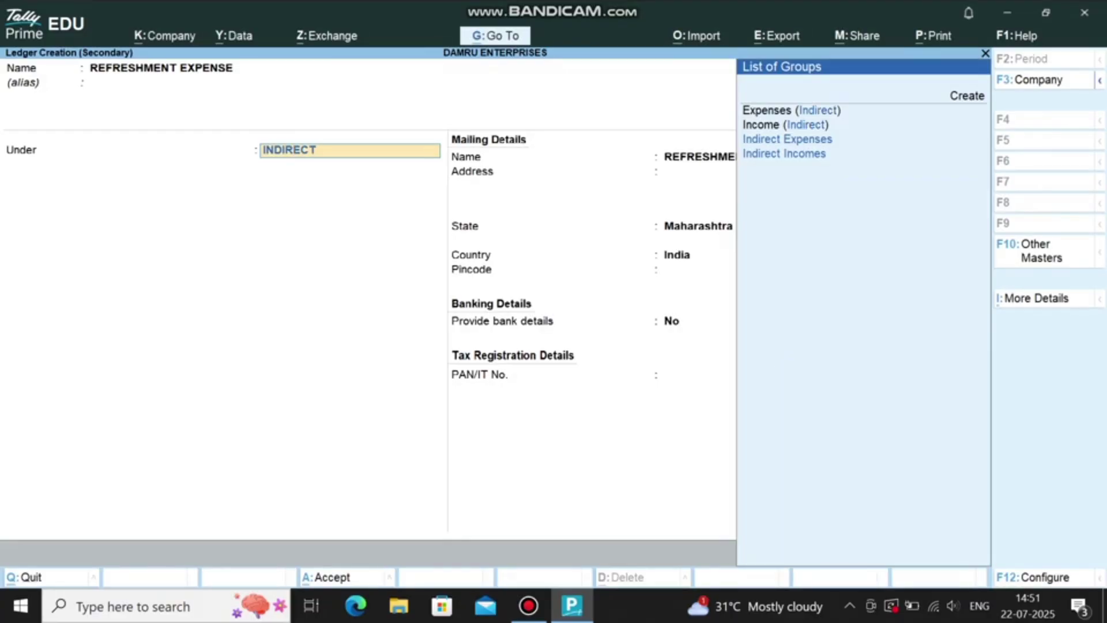
{"action": "type", "text": "EXPENSE"}
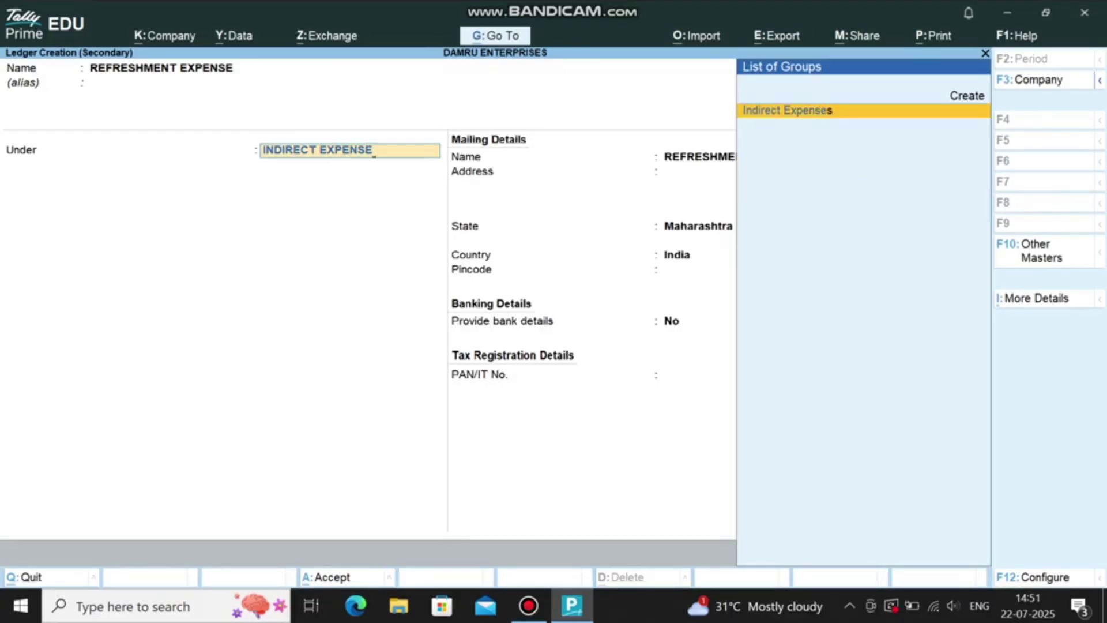
{"action": "key", "text": "Return"}
{"action": "key", "text": "Return"}
{"action": "key", "text": "Return"}
{"action": "key", "text": "Return"}
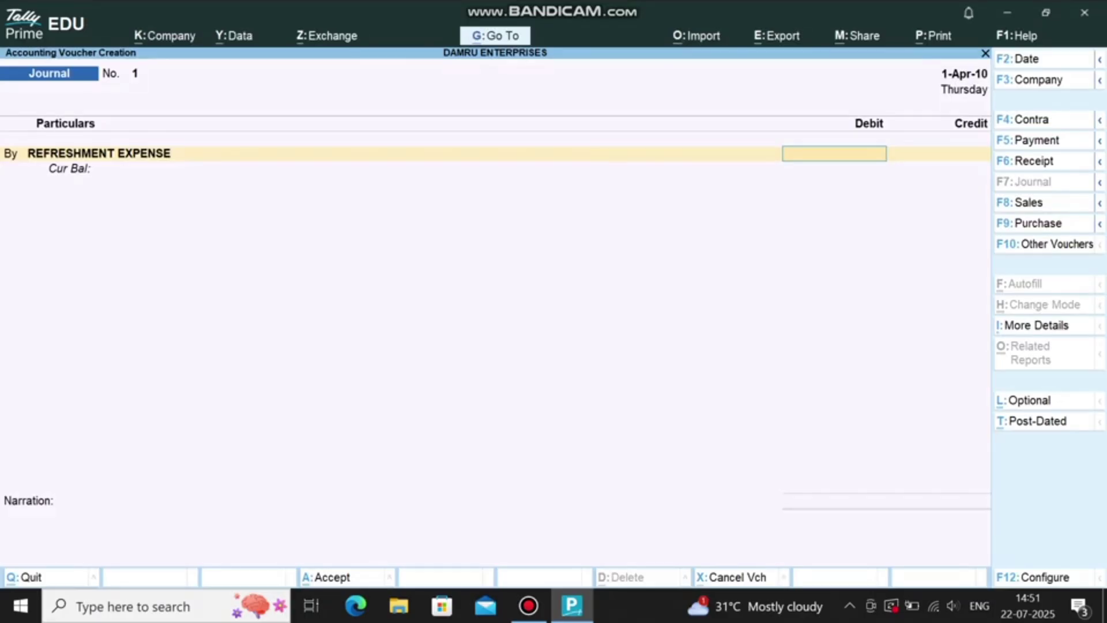
{"action": "type", "text": "8000"}
{"action": "key", "text": "BackSpace"}
{"action": "key", "text": "Return"}
{"action": "type", "text": "CASH A/"}
Step: Create ledger ELECTRIC BILL and journal 250 against CASH A/C
{"action": "key", "text": "Return"}
{"action": "key", "text": "ctrl+a"}
{"action": "key", "text": "Up"}
{"action": "key", "text": "Return"}
{"action": "type", "text": "ELECTRIC BILL"}
{"action": "key", "text": "Return"}
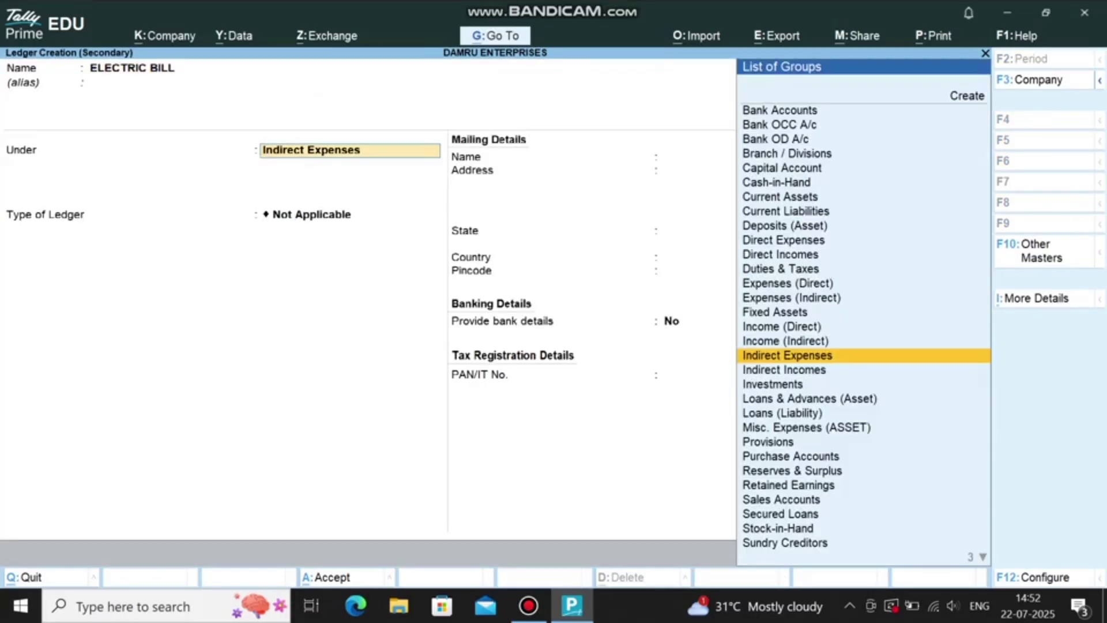
{"action": "key", "text": "ctrl+a"}
{"action": "type", "text": "250"}
{"action": "key", "text": "Return"}
{"action": "type", "text": "CASH A"}
{"action": "key", "text": "Return"}
{"action": "key", "text": "ctrl+a"}
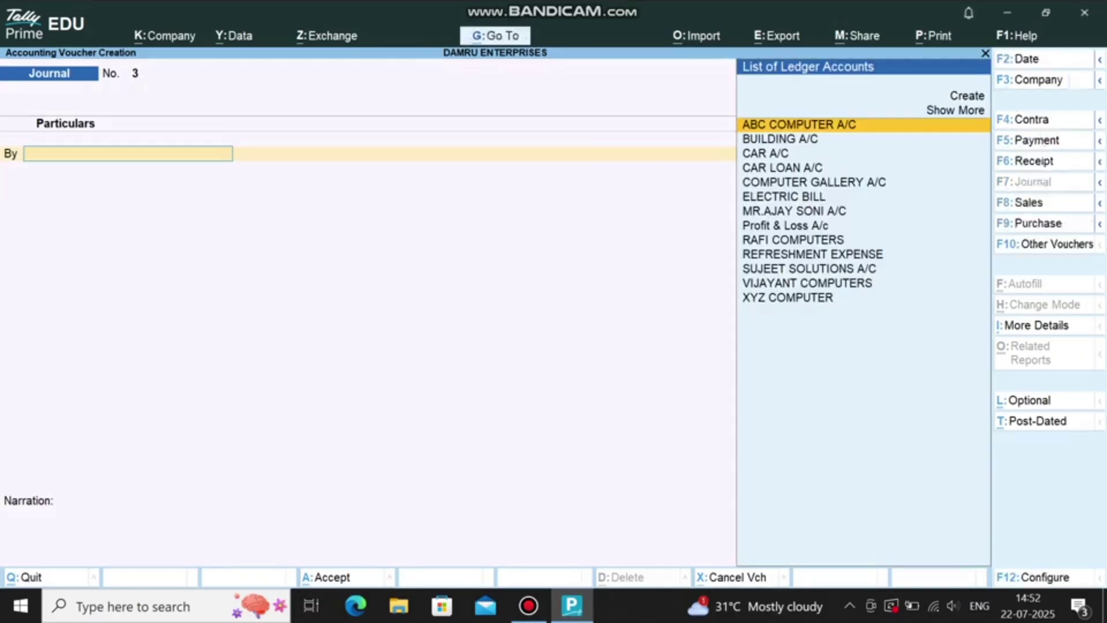
Step: Start a purchase from COMPUTER GALLERY A/C and create ledger PURCHASE A/C
{"action": "key", "text": "F9"}
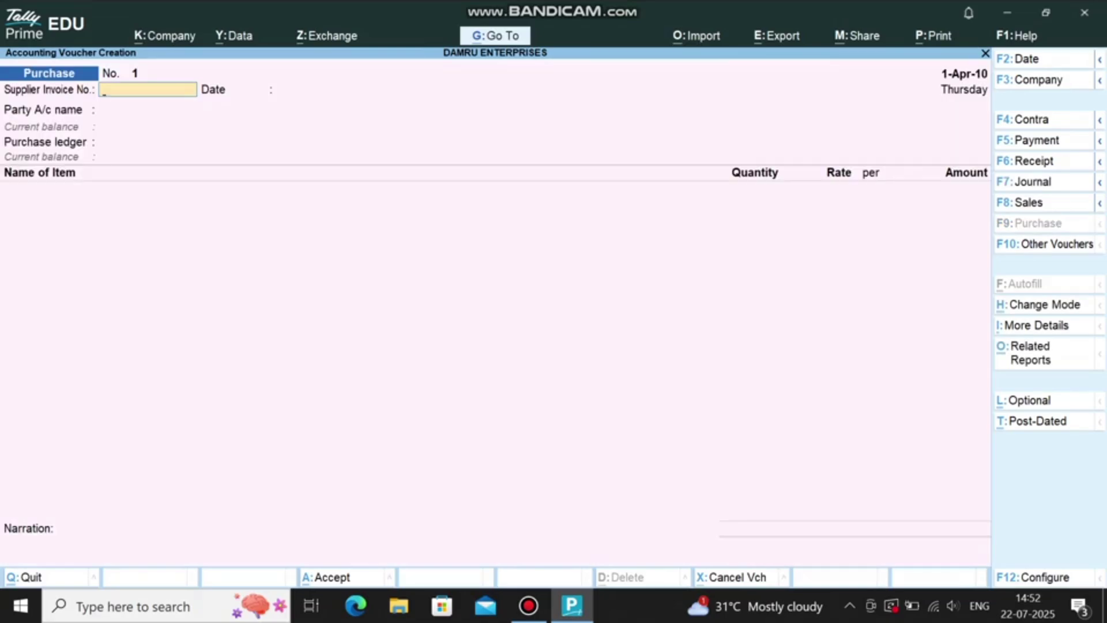
{"action": "key", "text": "Return"}
{"action": "key", "text": "Return"}
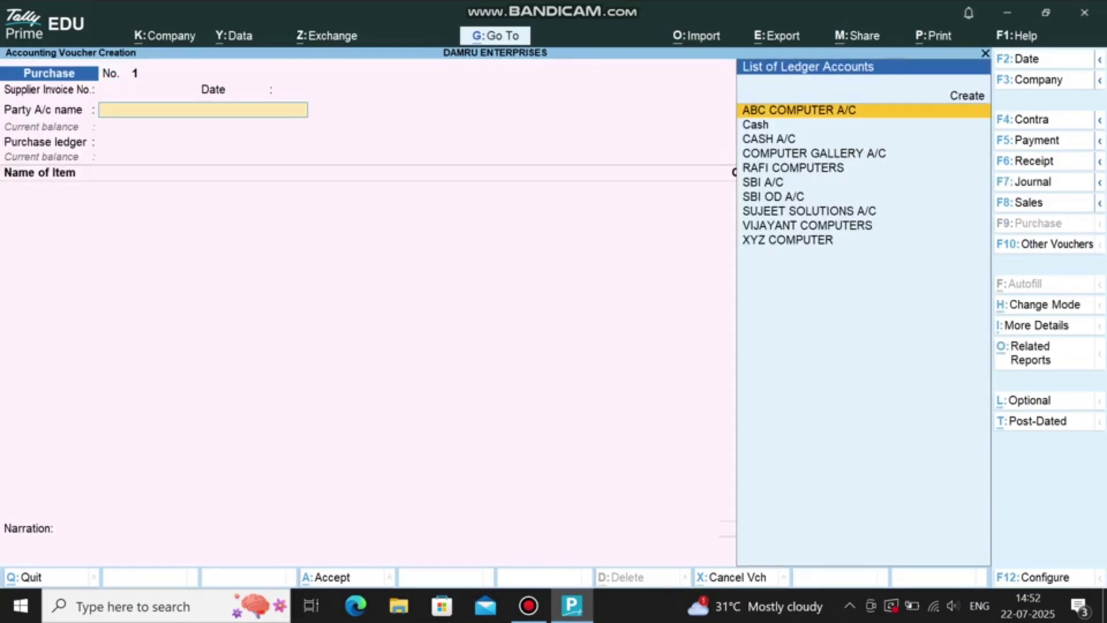
{"action": "type", "text": "COM"}
{"action": "key", "text": "Return"}
{"action": "key", "text": "Return"}
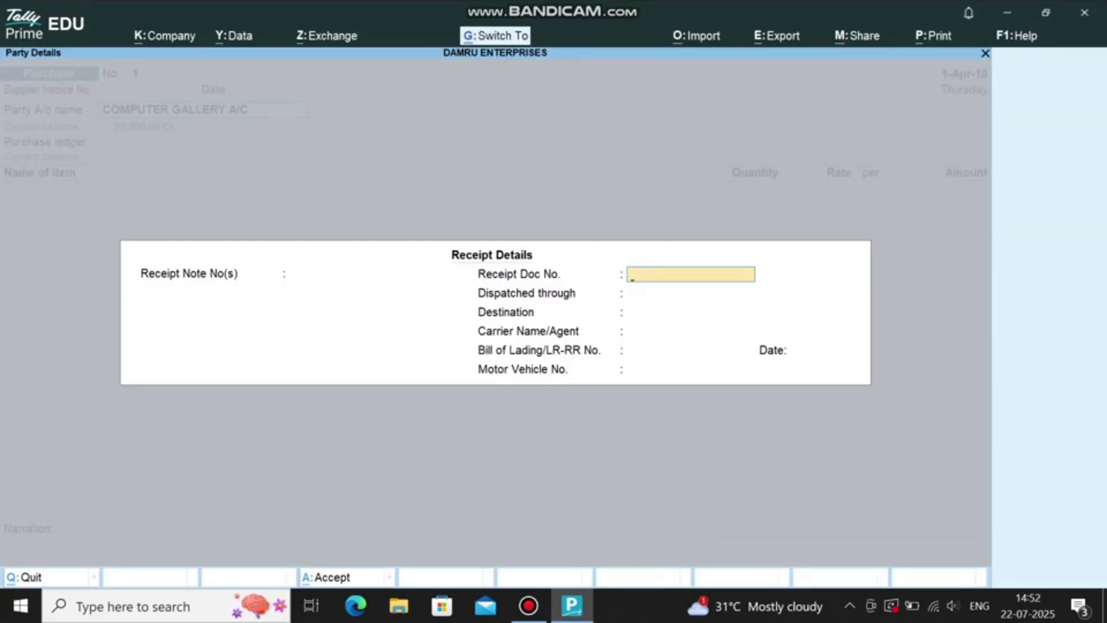
{"action": "key", "text": "ctrl+a"}
{"action": "key", "text": "Return"}
{"action": "type", "text": "PU"}
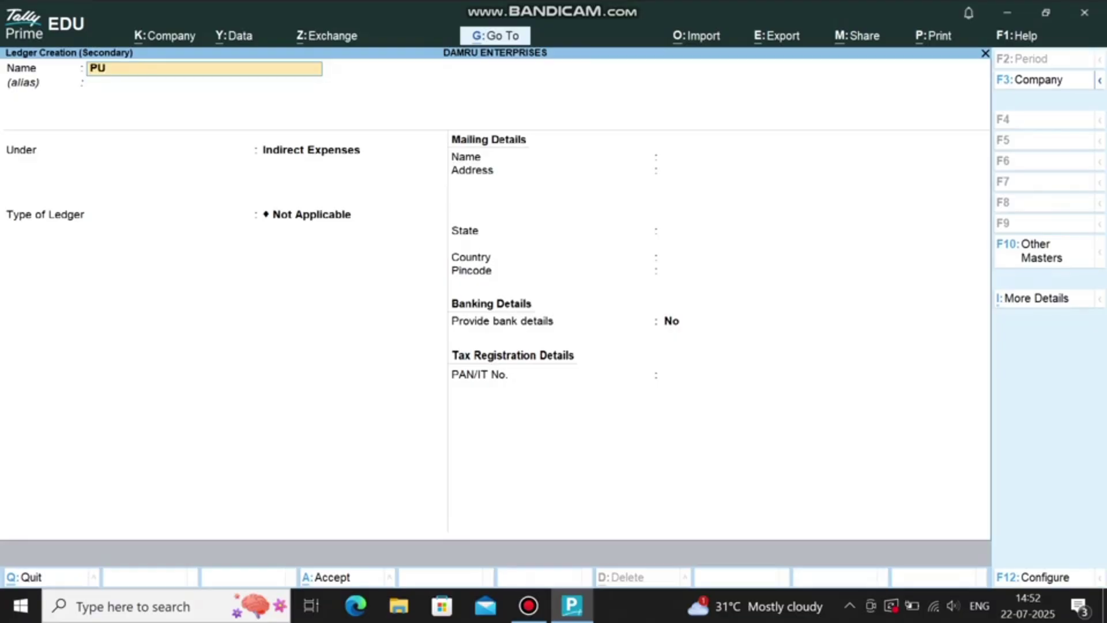
{"action": "type", "text": "RCHASE A/C"}
{"action": "key", "text": "Return"}
{"action": "type", "text": "PURCH"}
Step: Enter 3 CPU and 2 MONITOR, totalling 48,000, and save the purchase
{"action": "key", "text": "Return"}
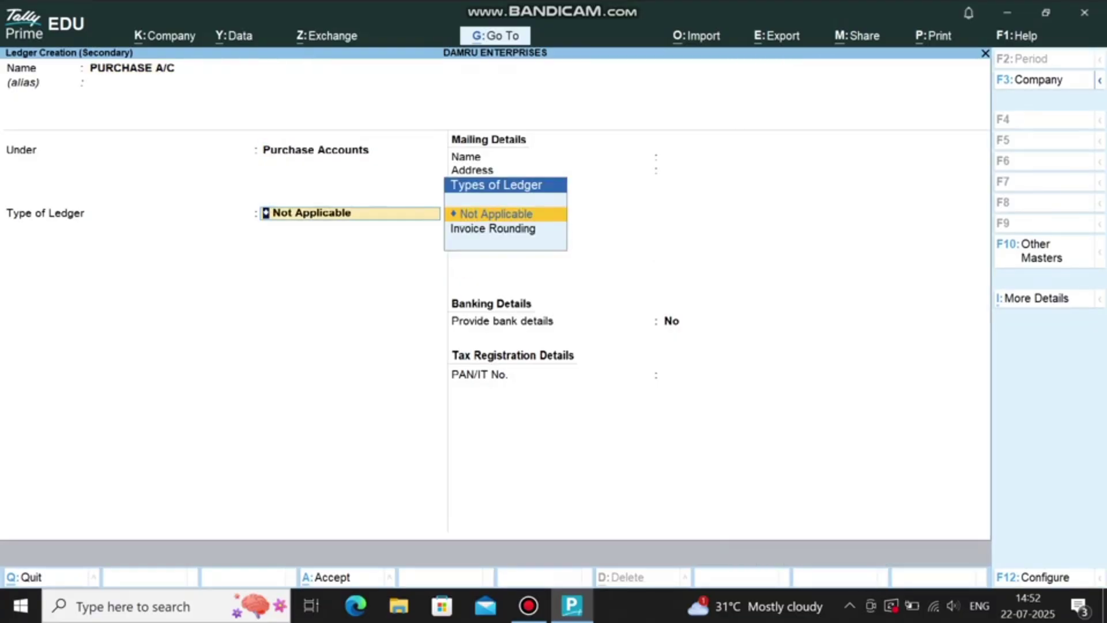
{"action": "key", "text": "ctrl+a"}
{"action": "type", "text": "CPU"}
{"action": "key", "text": "Return"}
{"action": "type", "text": "3"}
{"action": "key", "text": "Return"}
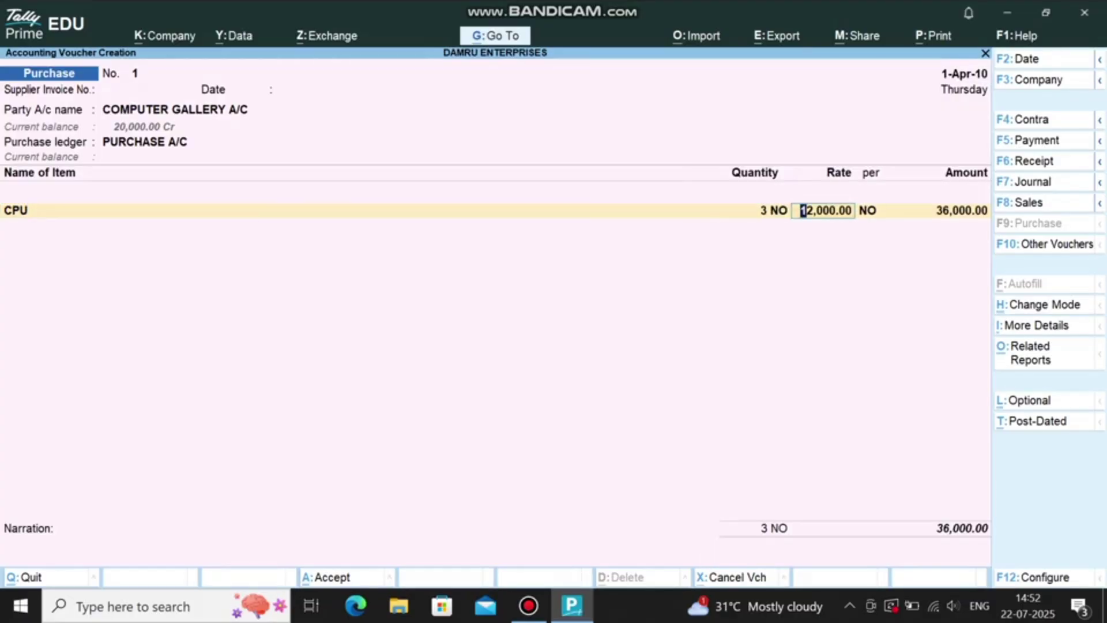
{"action": "key", "text": "Return"}
{"action": "key", "text": "Return"}
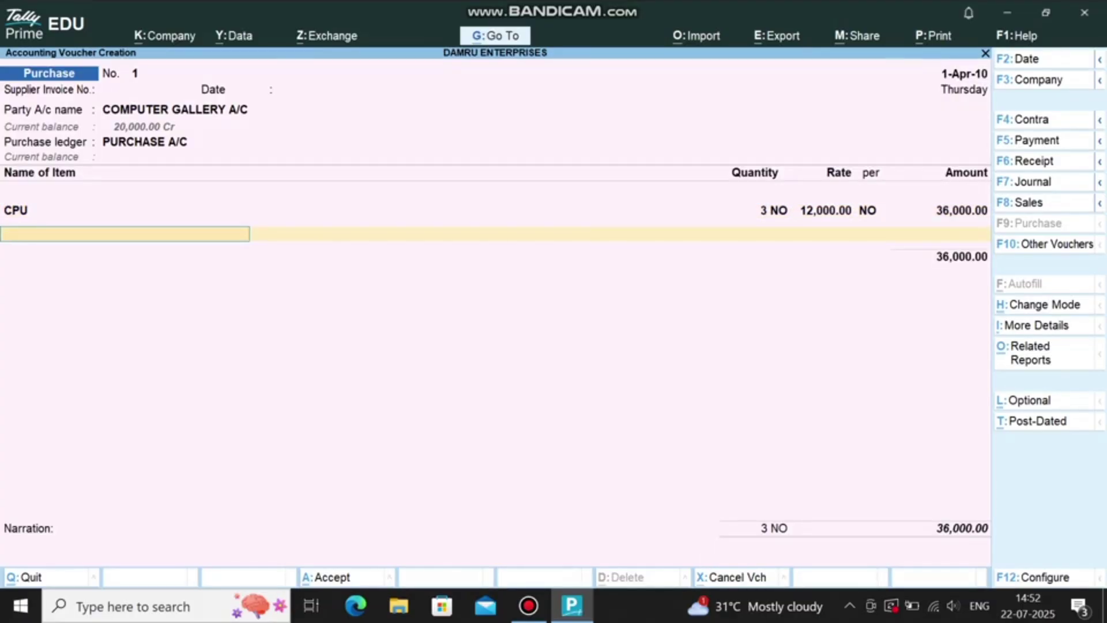
{"action": "type", "text": "MON"}
{"action": "key", "text": "Return"}
{"action": "type", "text": "3"}
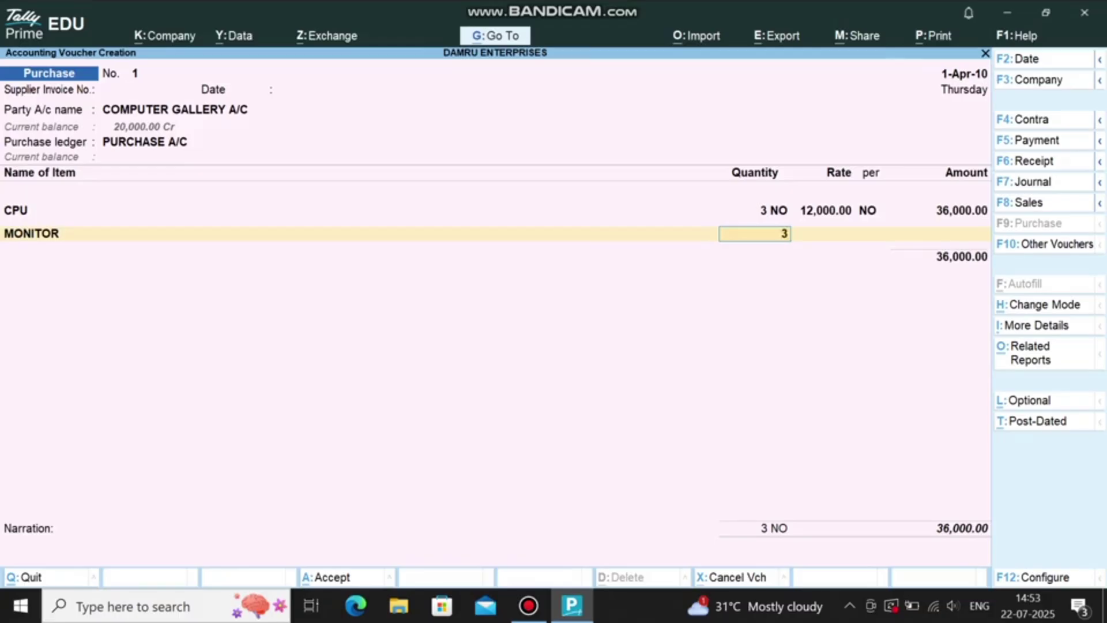
{"action": "key", "text": "BackSpace"}
{"action": "type", "text": "2"}
{"action": "key", "text": "Return"}
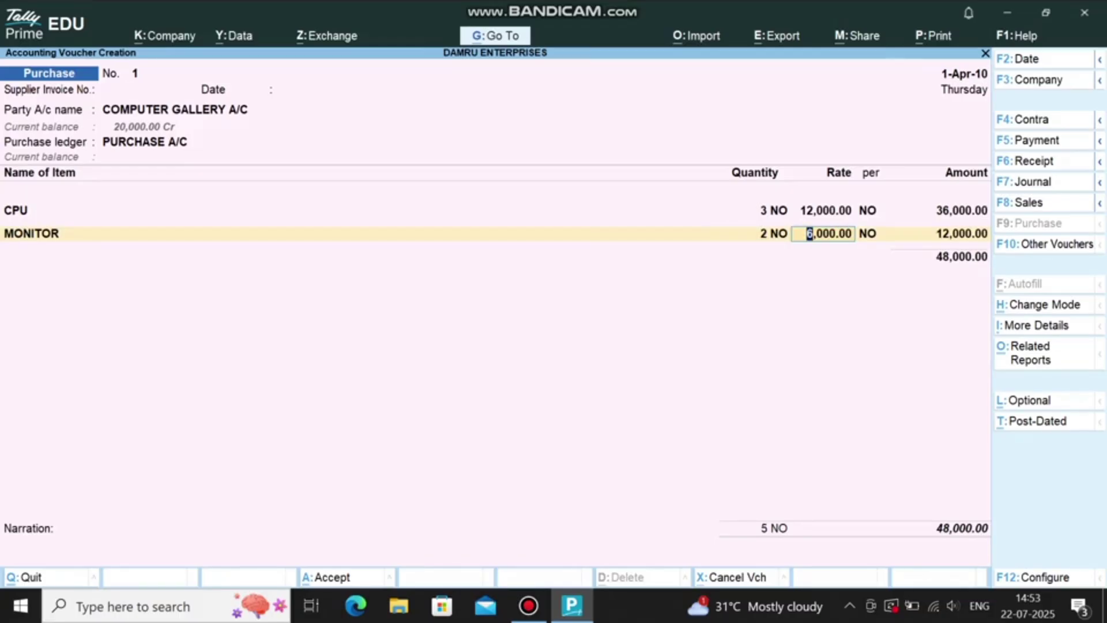
{"action": "key", "text": "Return"}
{"action": "key", "text": "Return"}
{"action": "key", "text": "ctrl+a"}
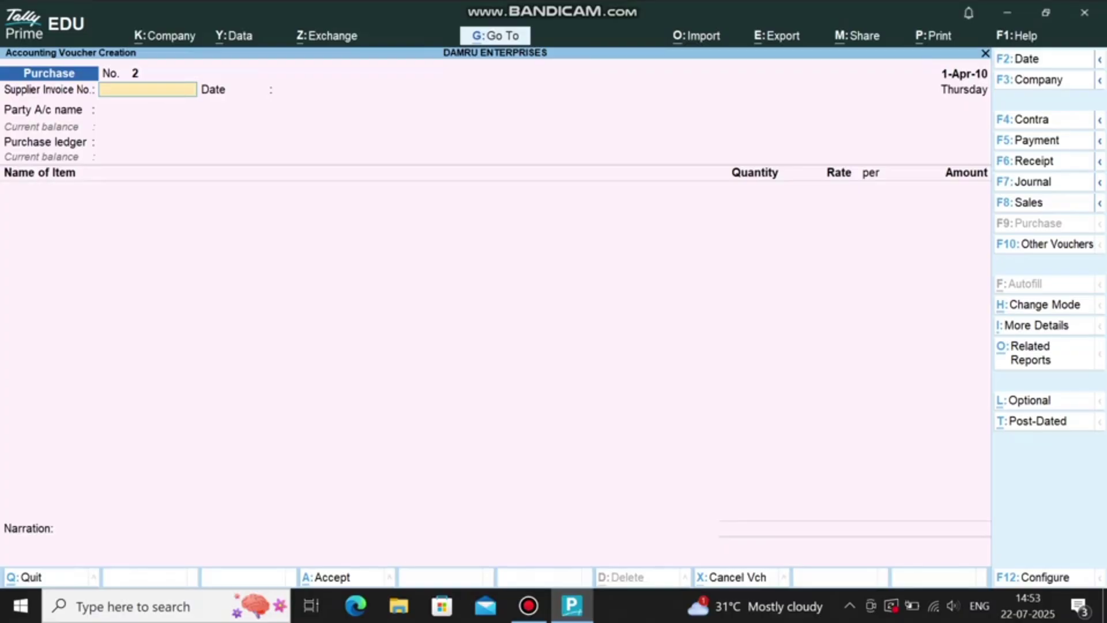
{"action": "key", "text": "F8"}
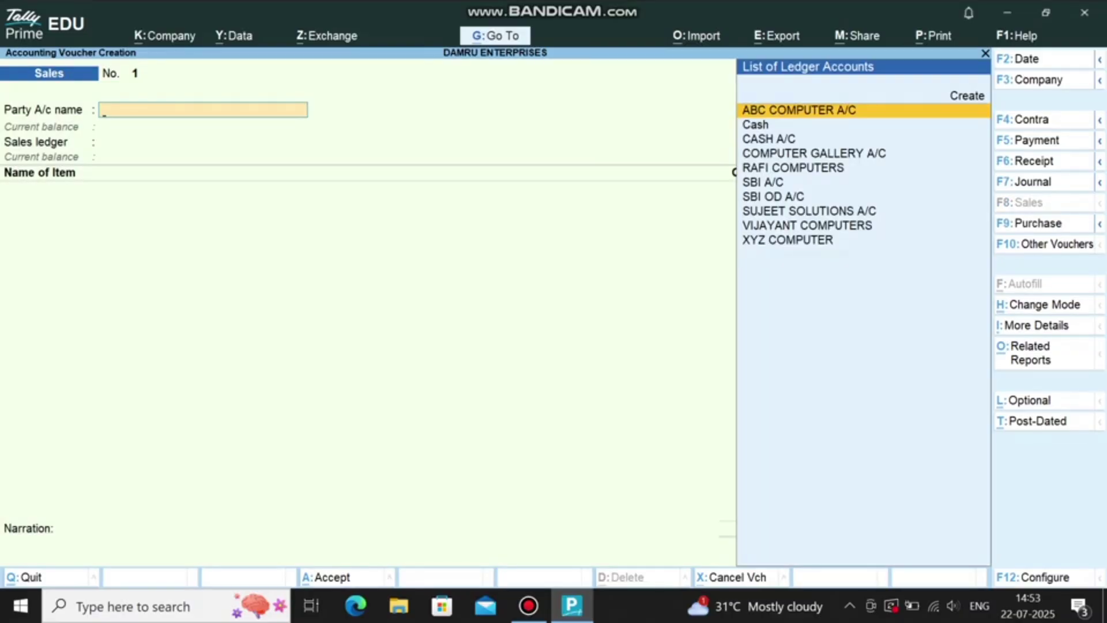
Step: Bill the sale to SUJEET SOLUTIONS A/C and create a SALES A/C ledger under Sales Accounts
{"action": "key", "text": "Down"}
{"action": "key", "text": "Down"}
{"action": "key", "text": "Down"}
{"action": "key", "text": "Down"}
{"action": "key", "text": "Down"}
{"action": "key", "text": "Down"}
{"action": "key", "text": "Down"}
{"action": "key", "text": "Return"}
{"action": "key", "text": "ctrl+a"}
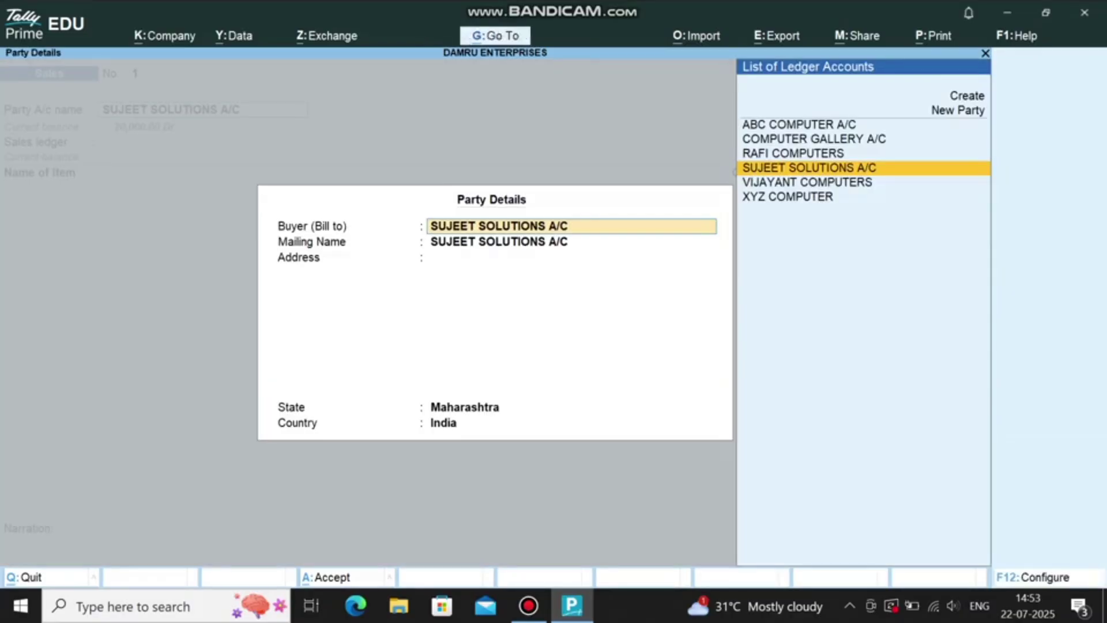
{"action": "key", "text": "ctrl+a"}
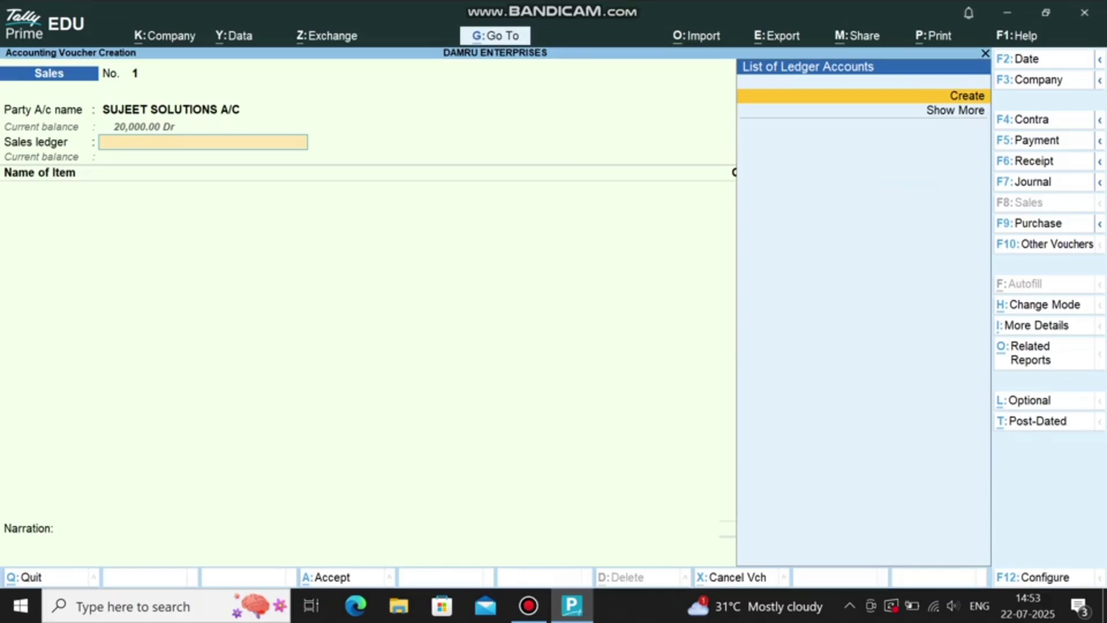
{"action": "key", "text": "Return"}
{"action": "type", "text": "SALES A/C"}
{"action": "key", "text": "Return"}
{"action": "type", "text": "SALE"}
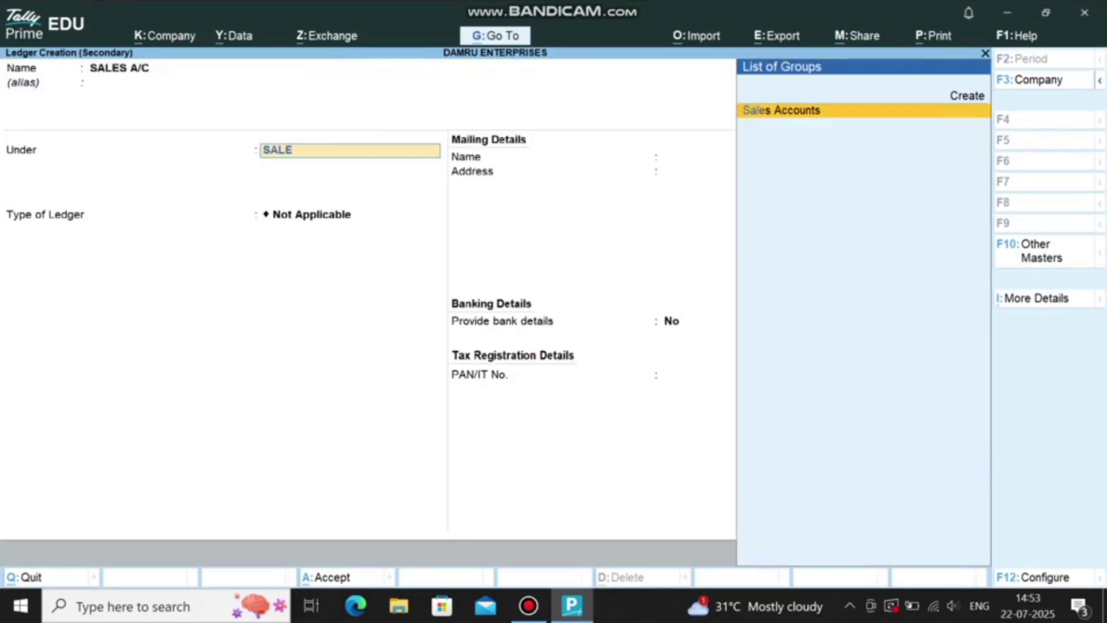
{"action": "key", "text": "Return"}
{"action": "key", "text": "ctrl+a"}
Step: Create the stock item COMPUTERS under Primary with unit NO
{"action": "type", "text": "C"}
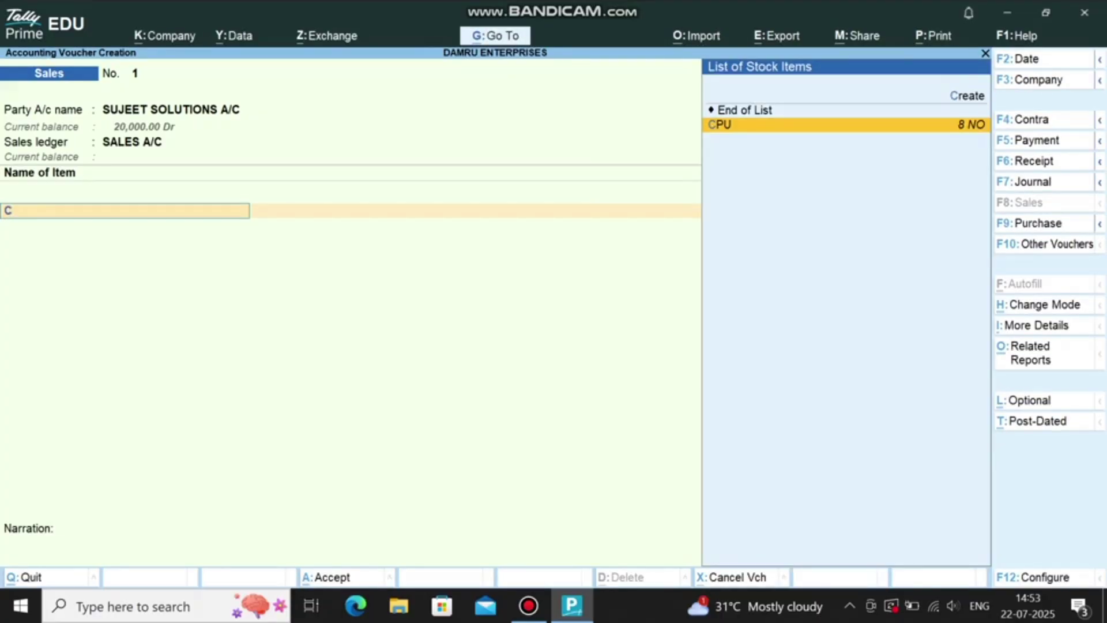
{"action": "key", "text": "Up"}
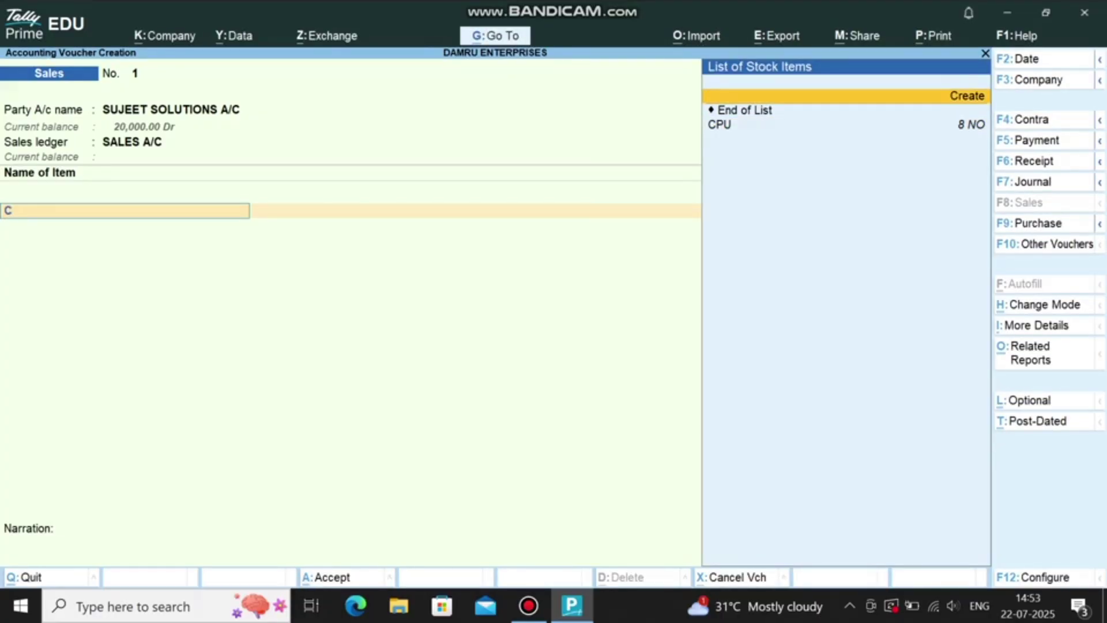
{"action": "key", "text": "Return"}
{"action": "type", "text": "COMPUTERS"}
{"action": "key", "text": "Return"}
{"action": "key", "text": "Return"}
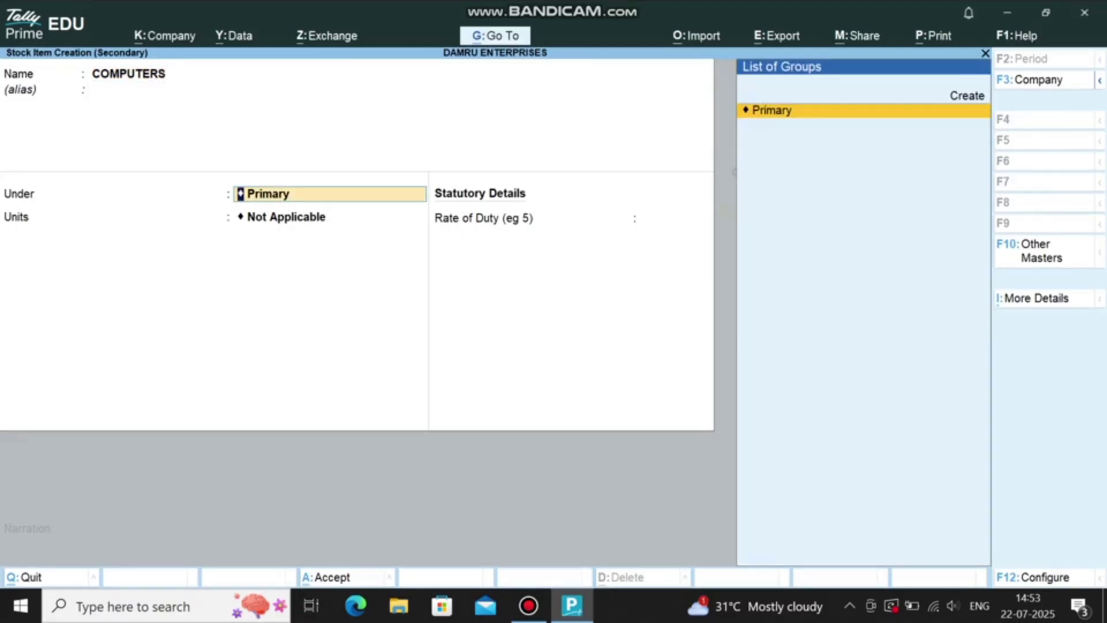
{"action": "key", "text": "Up"}
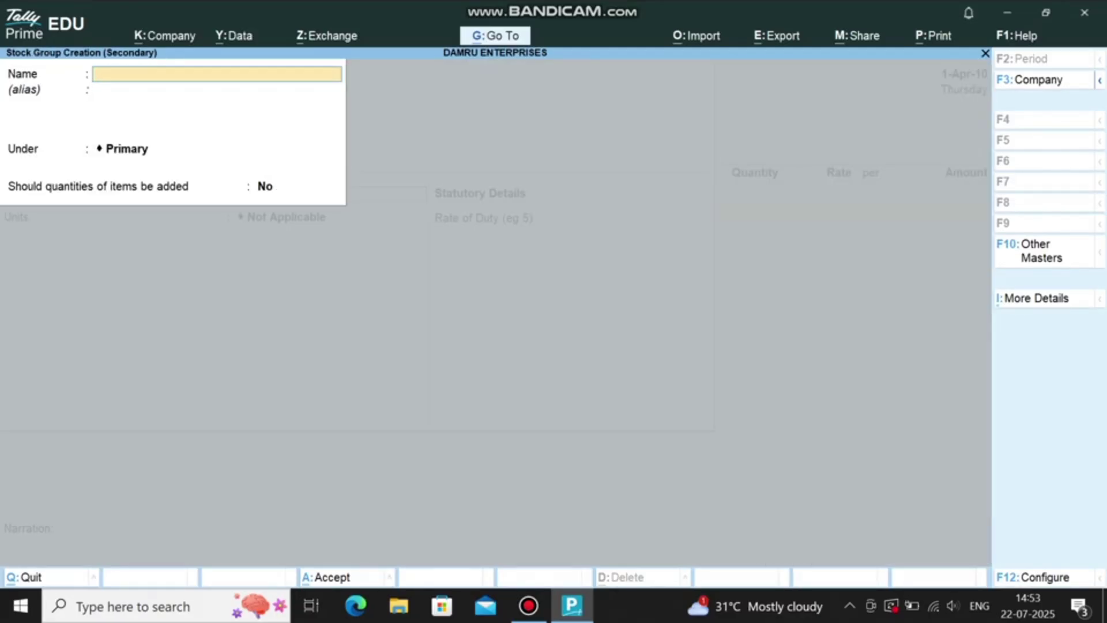
{"action": "key", "text": "Escape"}
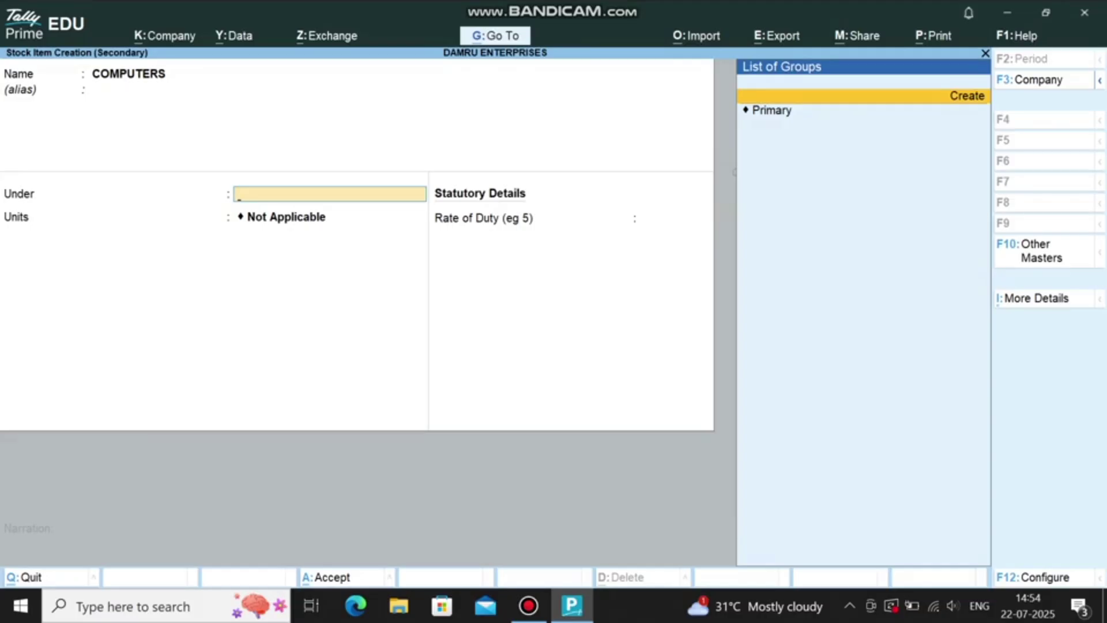
{"action": "key", "text": "Down"}
{"action": "key", "text": "Return"}
{"action": "key", "text": "Down"}
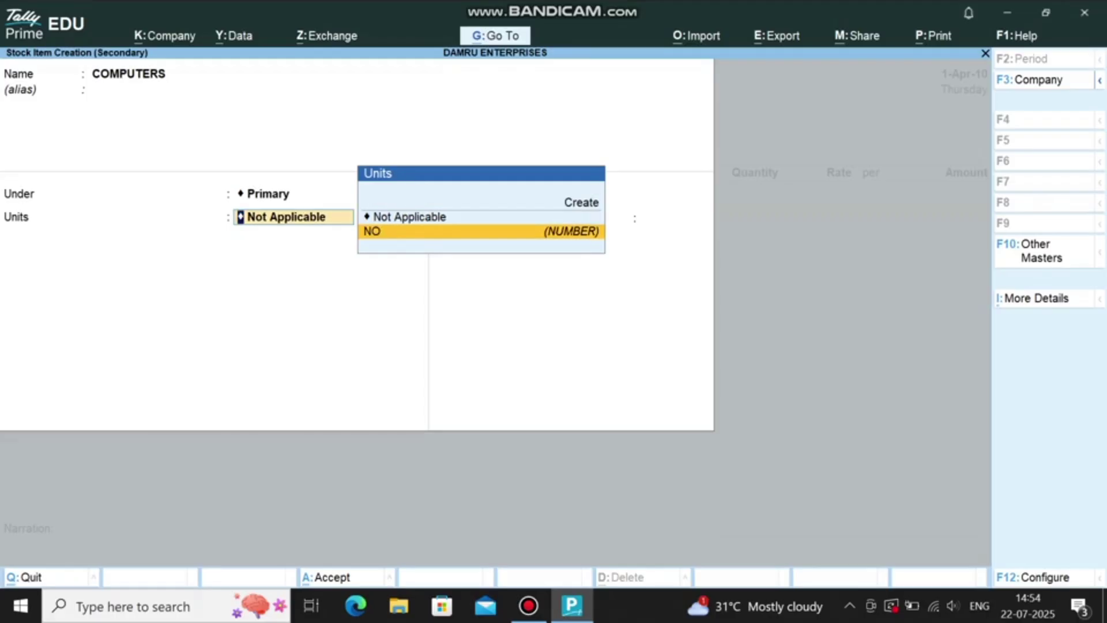
{"action": "key", "text": "Return"}
Step: Enter 4 COMPUTERS at 22,000 and save the sales voucher
{"action": "left_click", "coordinate": [528, 606]}
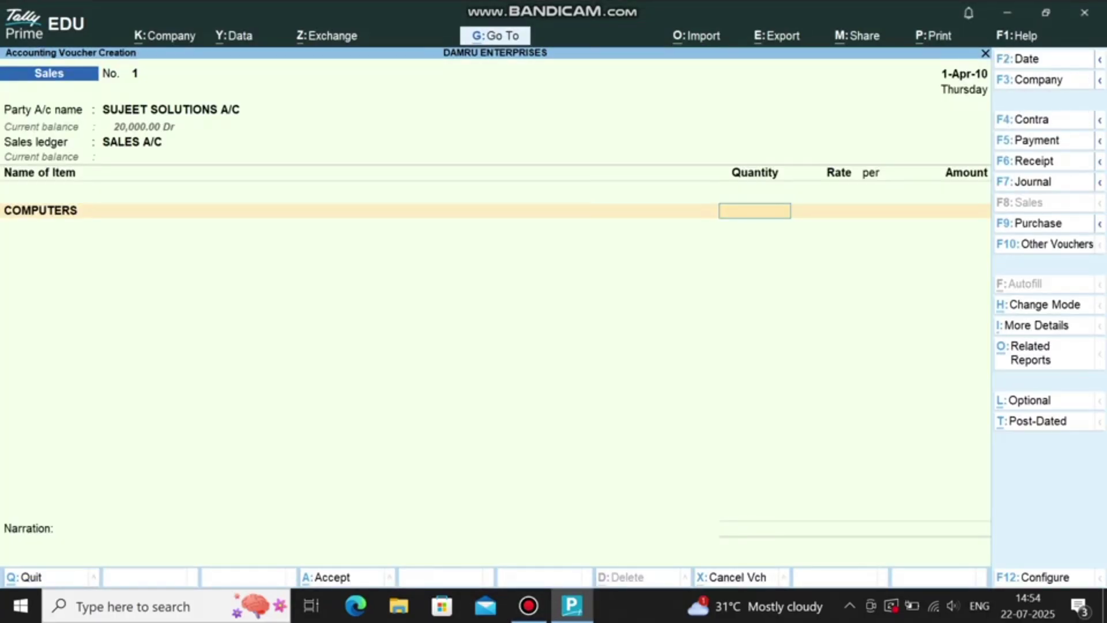
{"action": "type", "text": "4"}
{"action": "key", "text": "Return"}
{"action": "key", "text": "Return"}
{"action": "type", "text": "22000"}
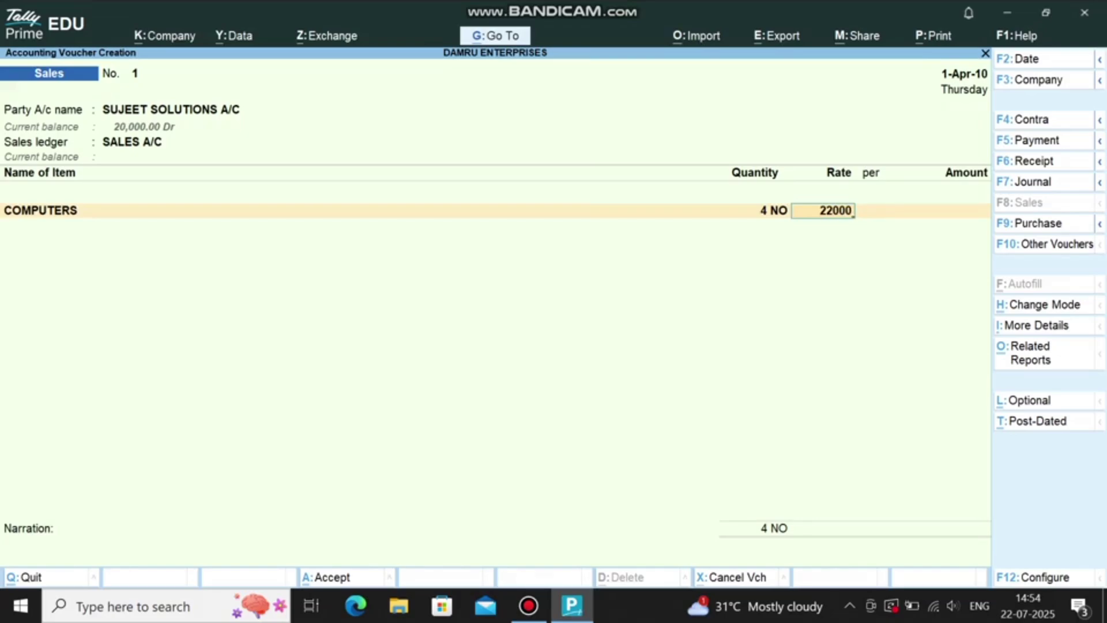
{"action": "key", "text": "Return"}
{"action": "key", "text": "ctrl+a"}
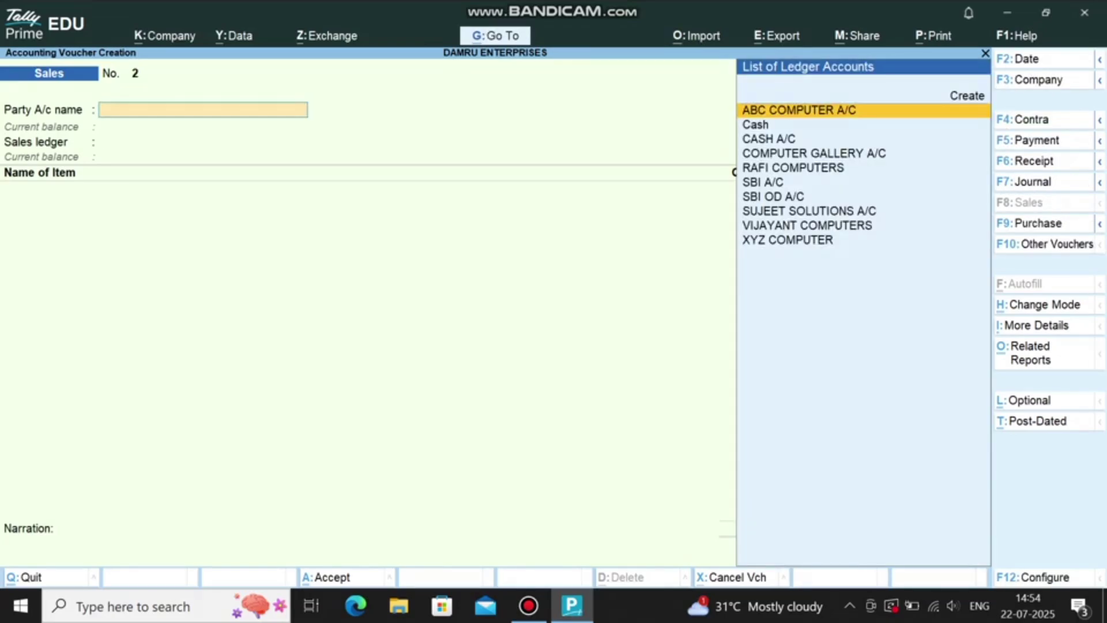
Step: Record a 50,000 contra deposit from CASH A/C into SBI A/C and save it
{"action": "key", "text": "F4"}
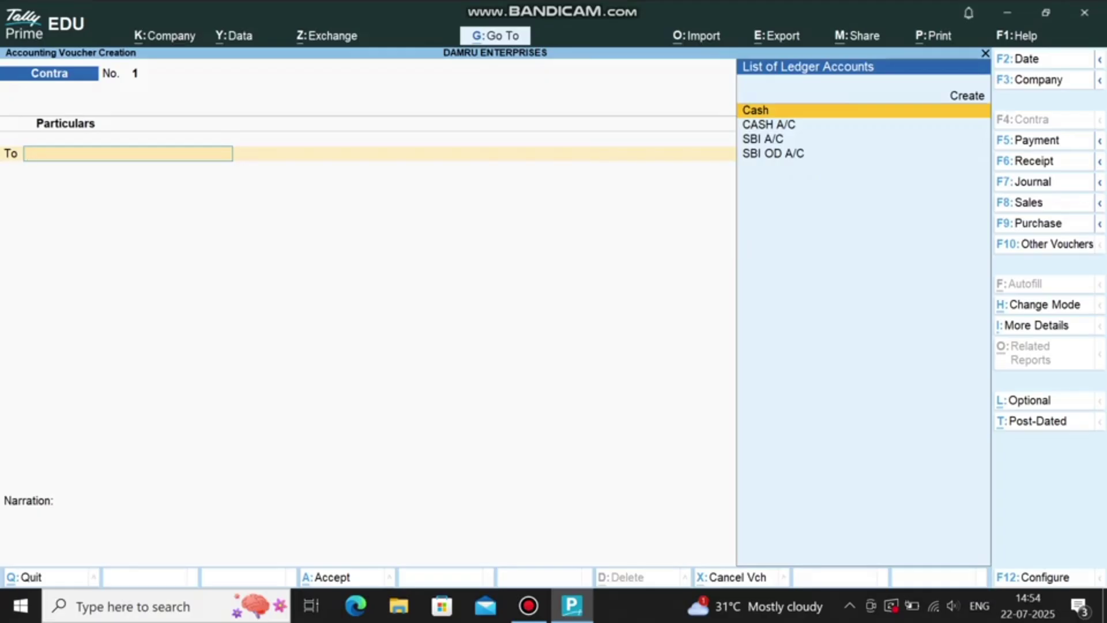
{"action": "key", "text": "Return"}
{"action": "key", "text": "BackSpace"}
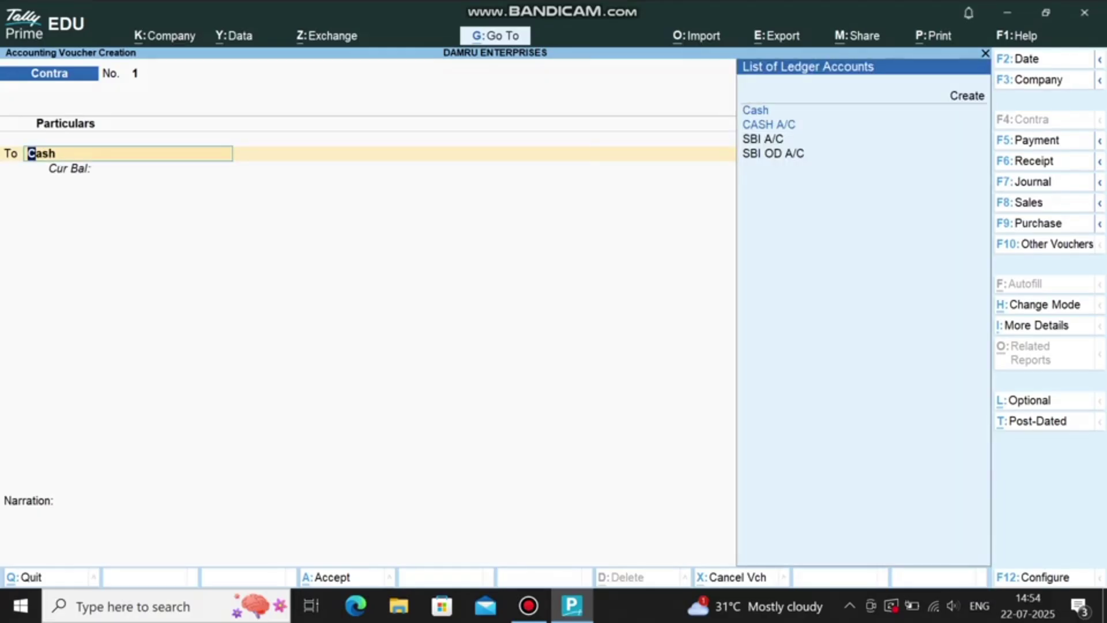
{"action": "key", "text": "Down"}
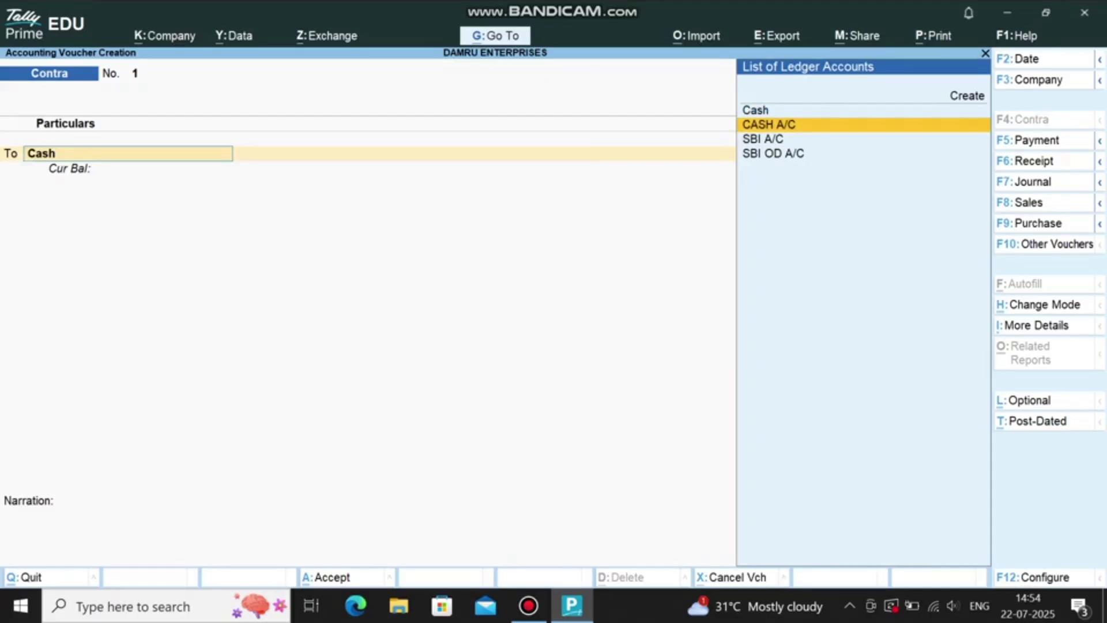
{"action": "key", "text": "Return"}
{"action": "type", "text": "50000"}
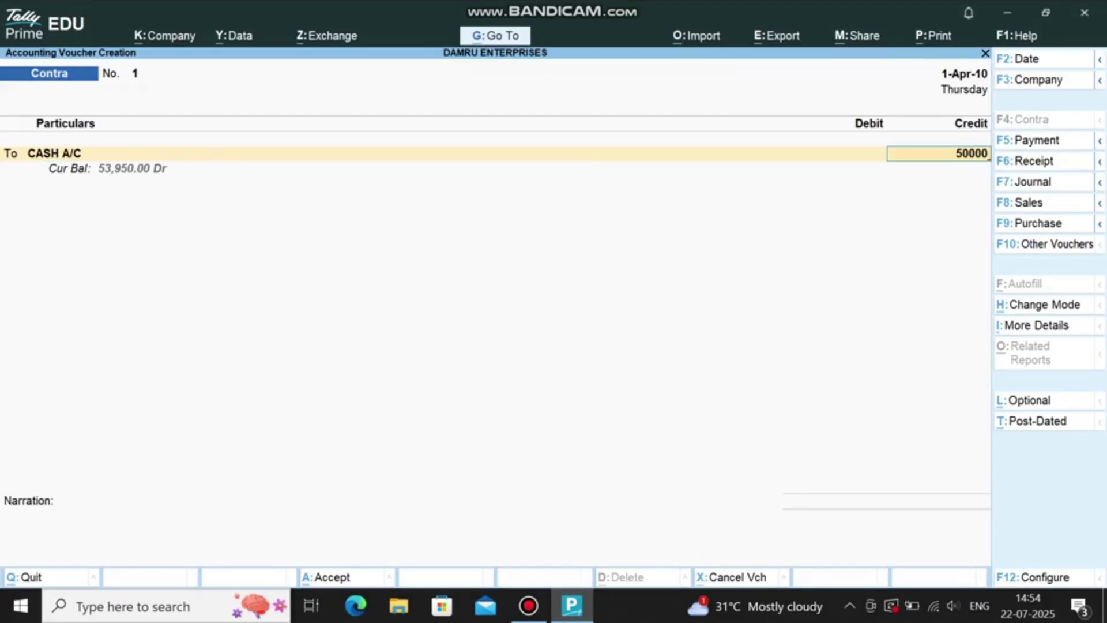
{"action": "key", "text": "Return"}
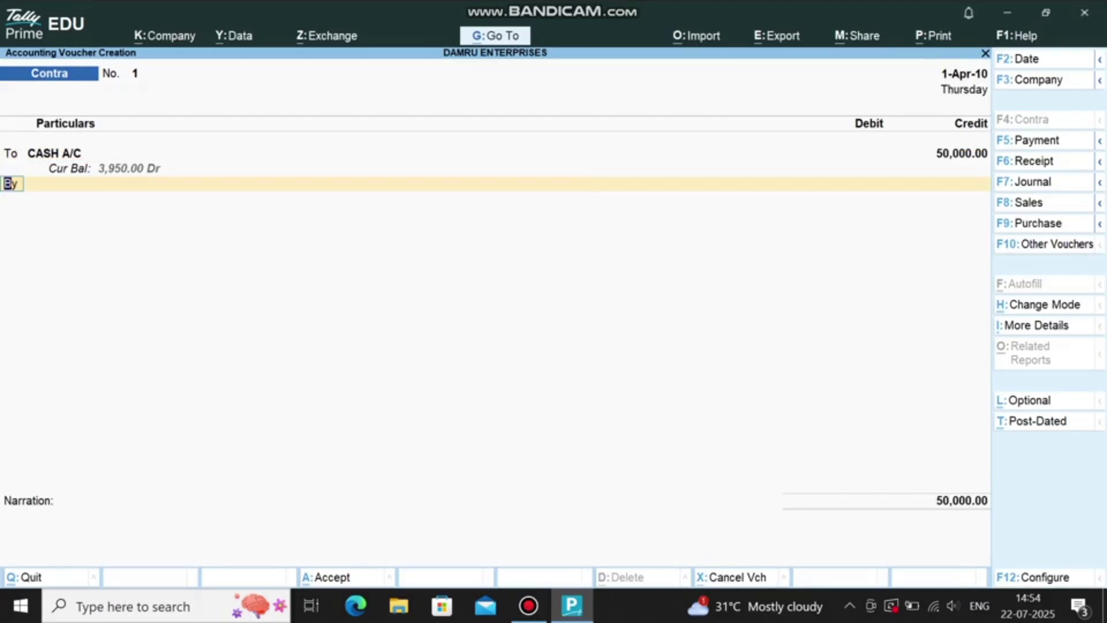
{"action": "type", "text": "Ba"}
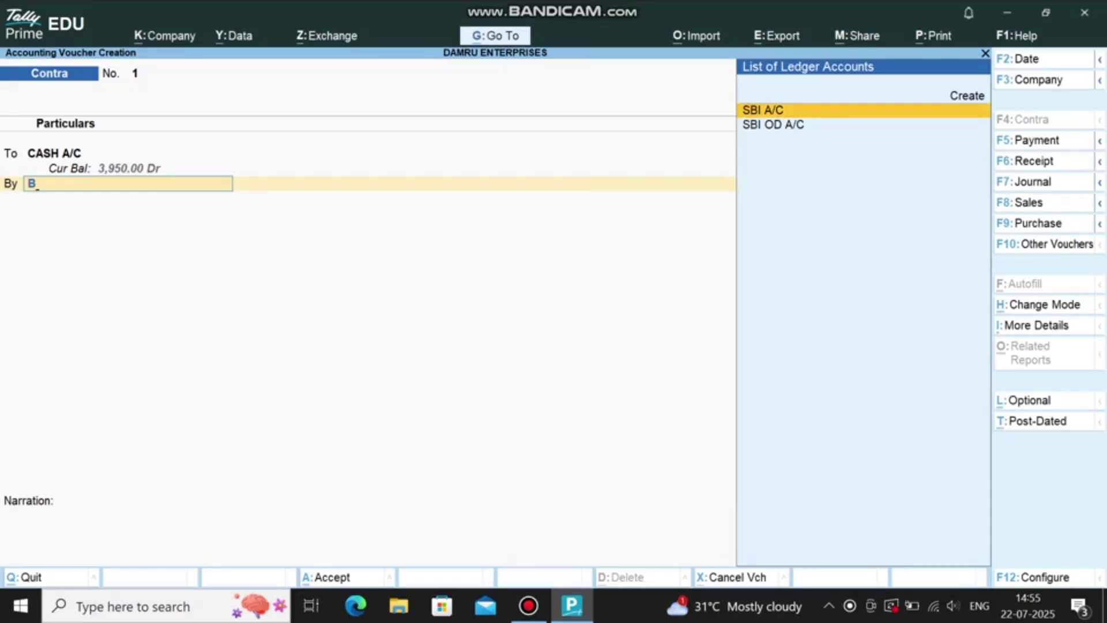
{"action": "key", "text": "Return"}
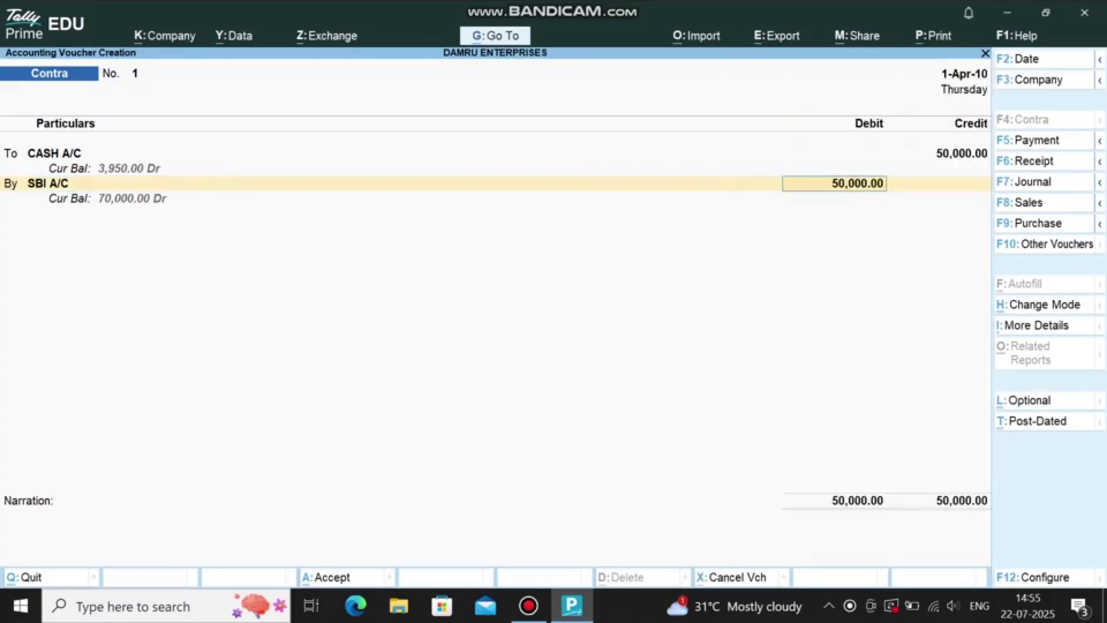
{"action": "key", "text": "ctrl+a"}
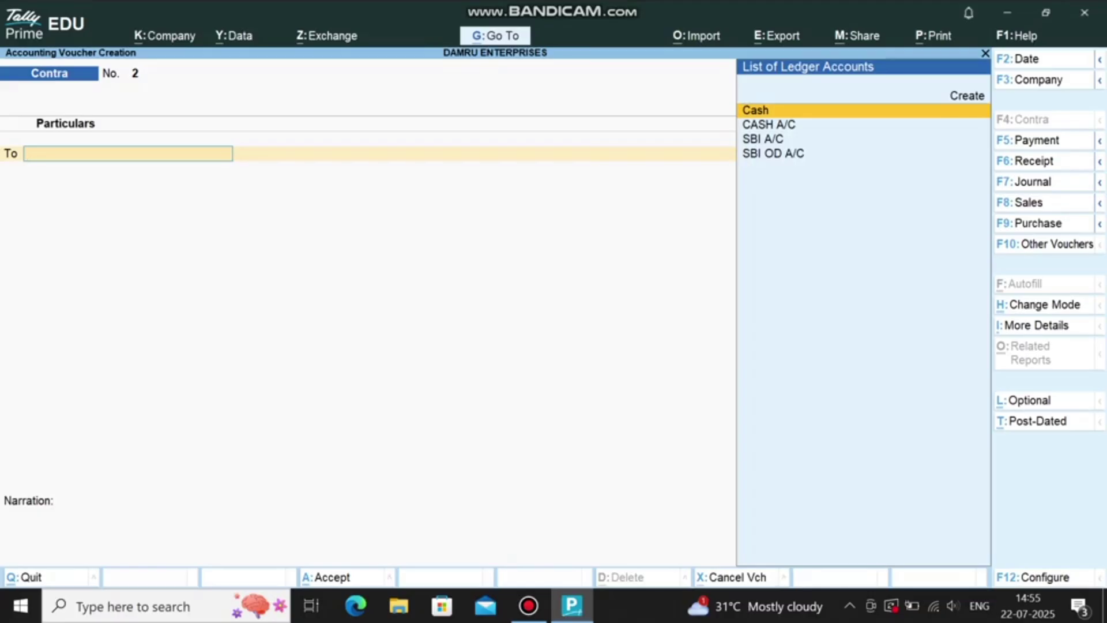
Step: Start a purchase voucher with ABC COMPUTER A/C as the supplier
{"action": "key", "text": "F9"}
{"action": "key", "text": "Return"}
{"action": "key", "text": "Return"}
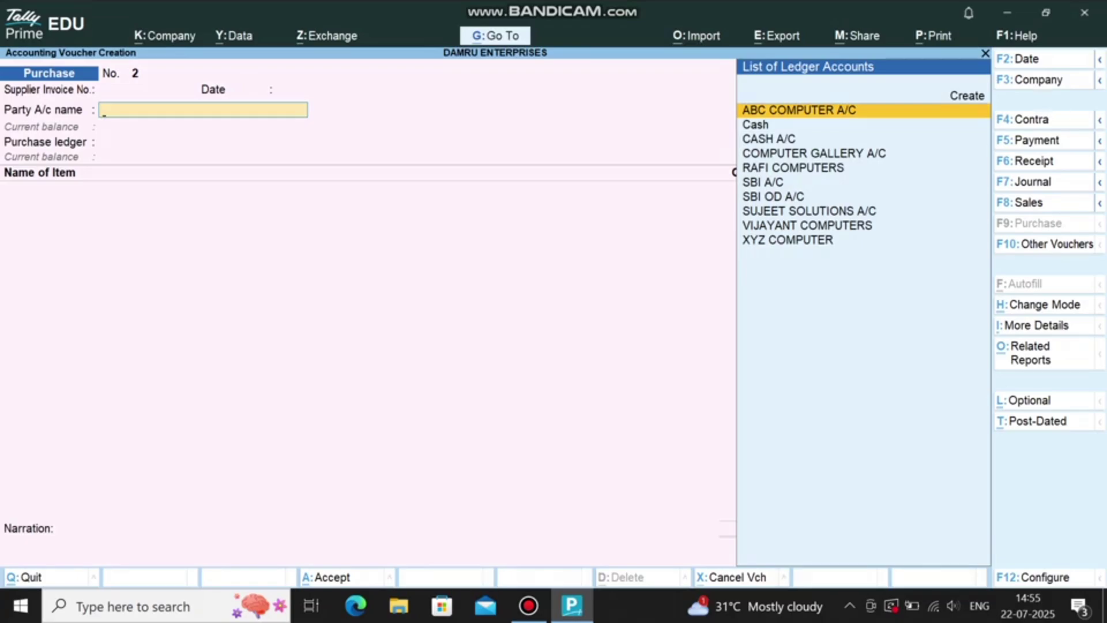
{"action": "type", "text": "AB"}
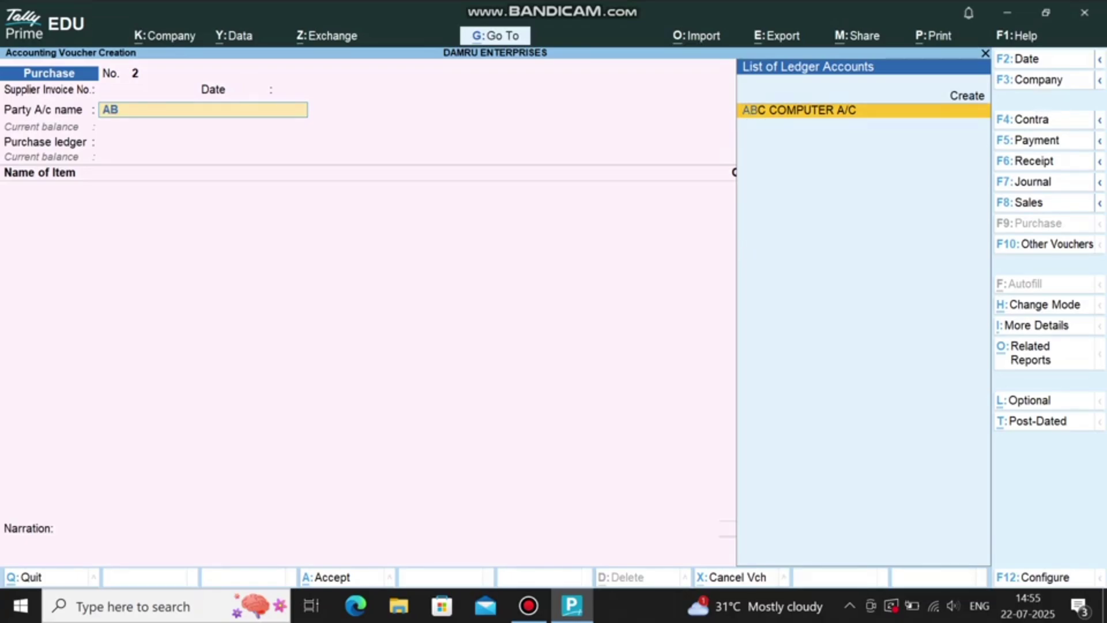
{"action": "key", "text": "Return"}
{"action": "key", "text": "Return"}
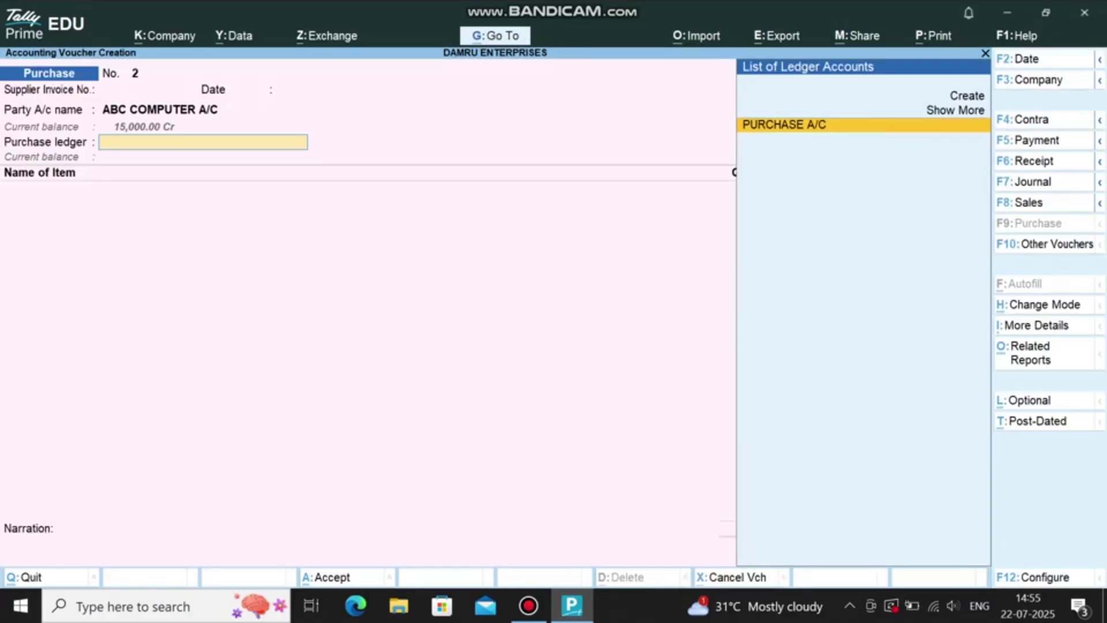
{"action": "key", "text": "Return"}
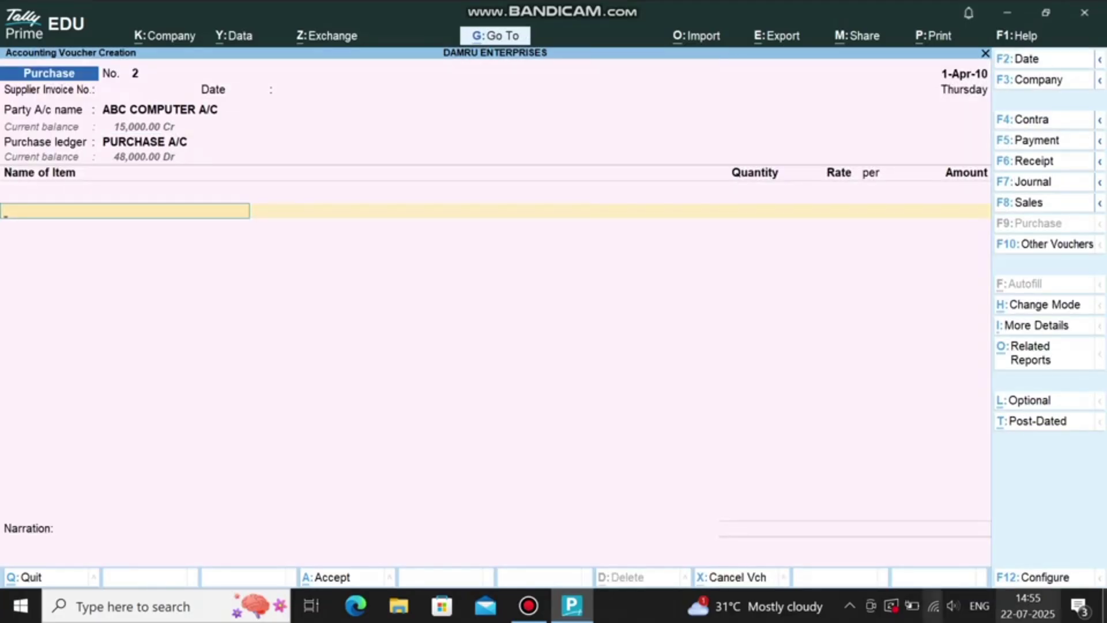
{"action": "left_click", "coordinate": [528, 605]}
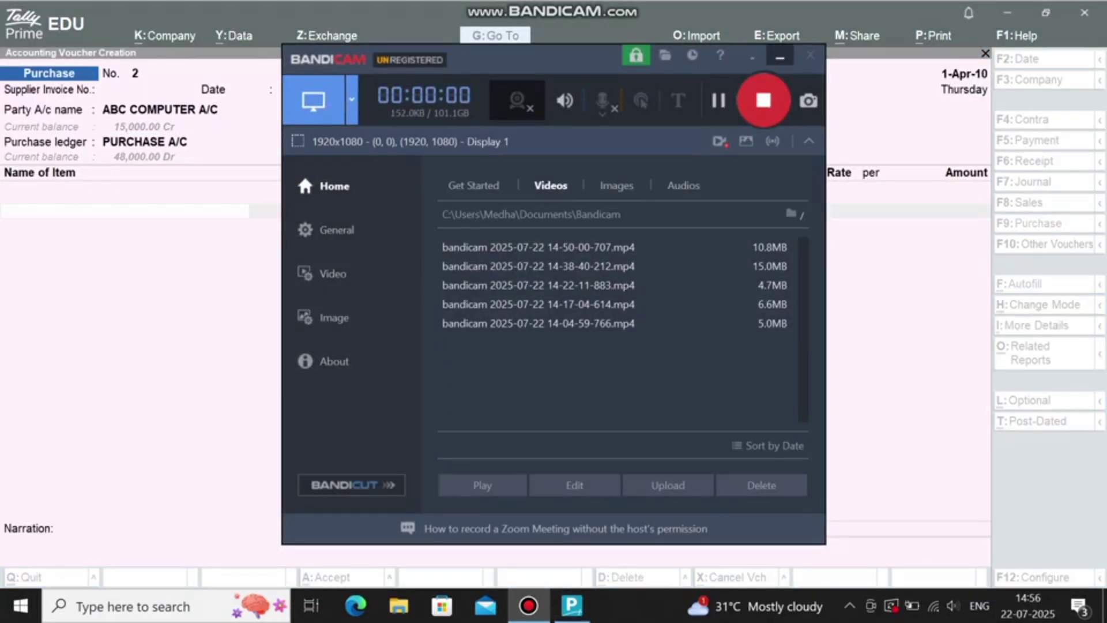
{"action": "key", "text": "alt+Tab"}
Step: Enter 2 CPU at 13,000 and 2 MOUSES at 300, then save the purchase
{"action": "type", "text": "CP"}
{"action": "key", "text": "Return"}
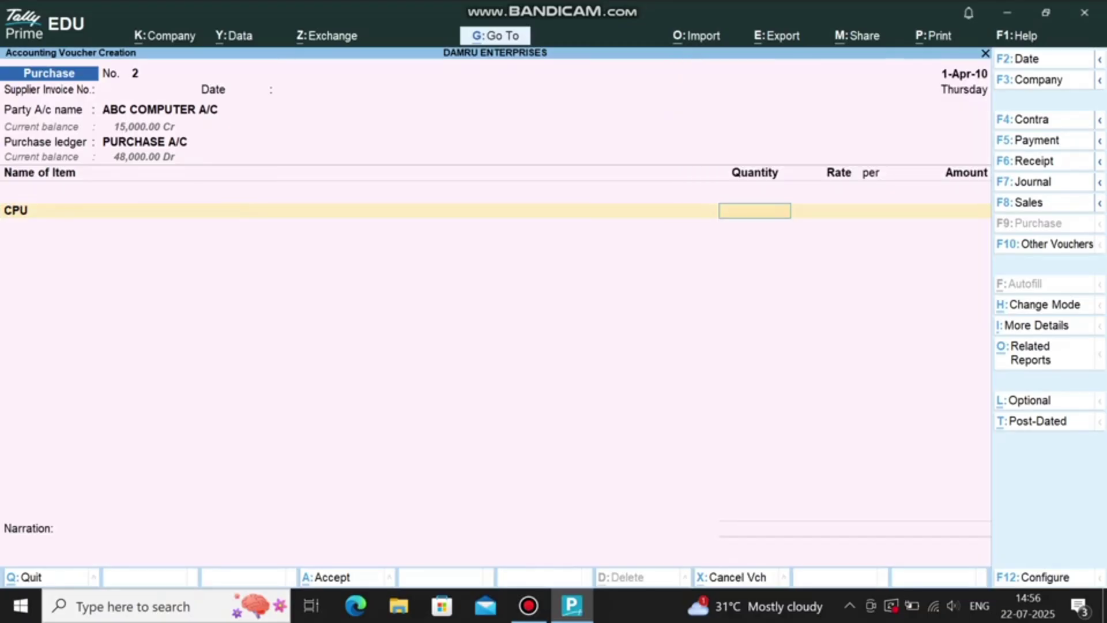
{"action": "type", "text": "2"}
{"action": "key", "text": "Return"}
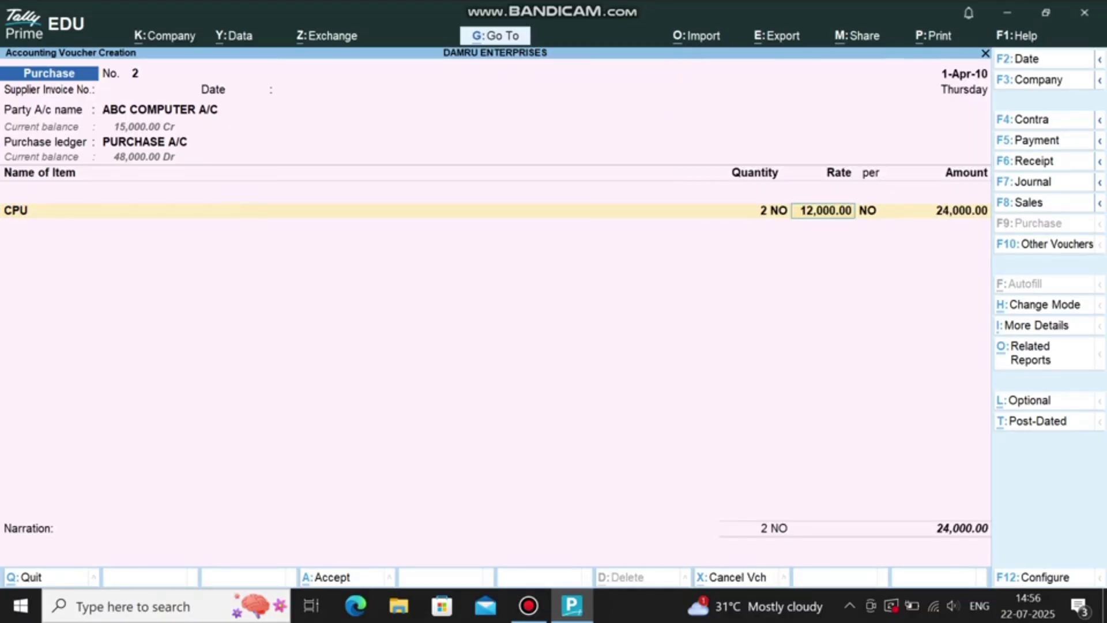
{"action": "type", "text": "13,000"}
{"action": "key", "text": "Return"}
{"action": "key", "text": "Return"}
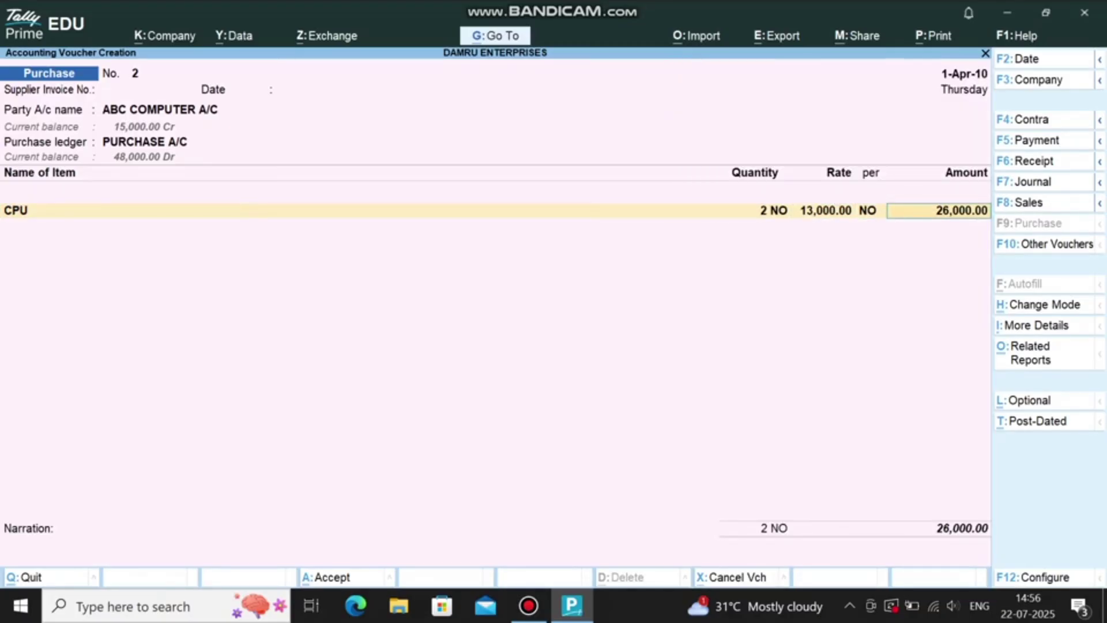
{"action": "type", "text": "MOU"}
{"action": "key", "text": "Return"}
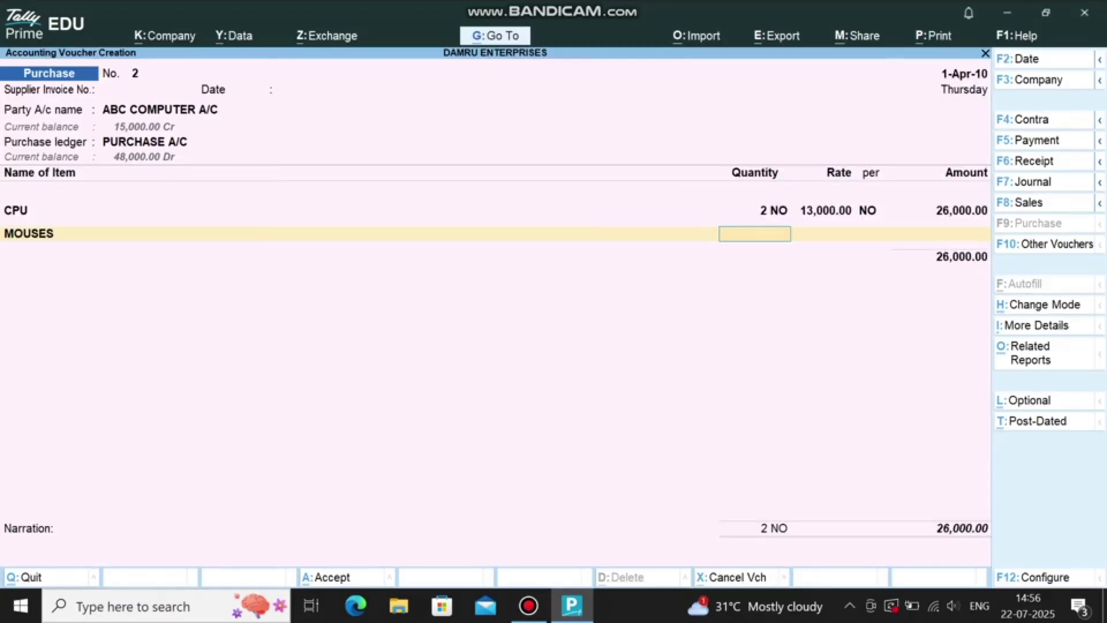
{"action": "type", "text": "2"}
{"action": "key", "text": "Return"}
{"action": "type", "text": "300"}
{"action": "key", "text": "Return"}
{"action": "key", "text": "Return"}
{"action": "key", "text": "ctrl+a"}
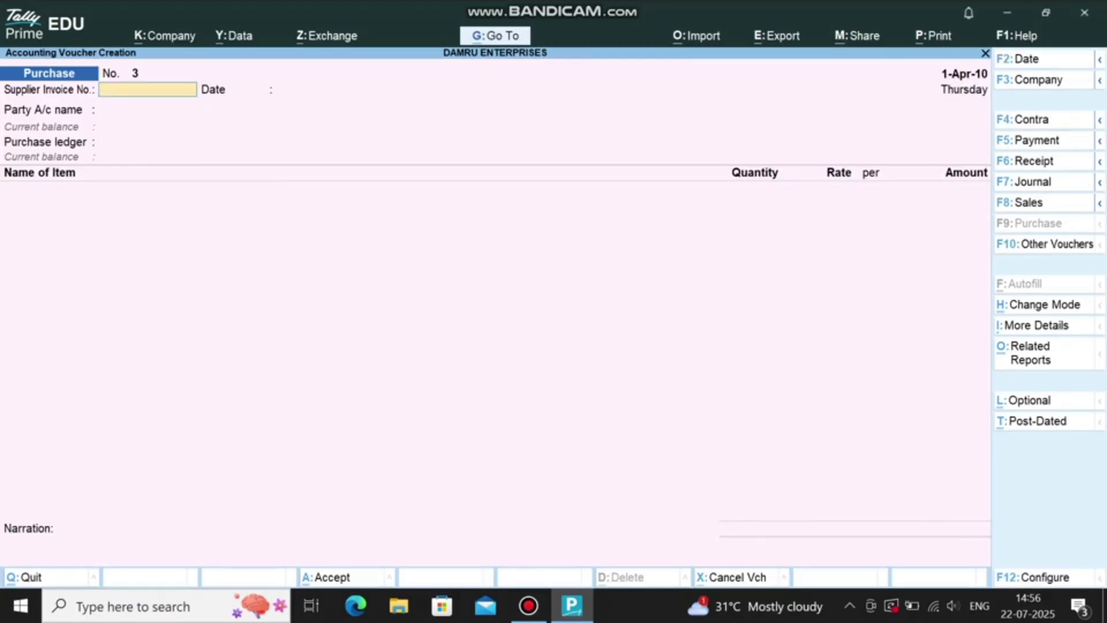
{"action": "key", "text": "F6"}
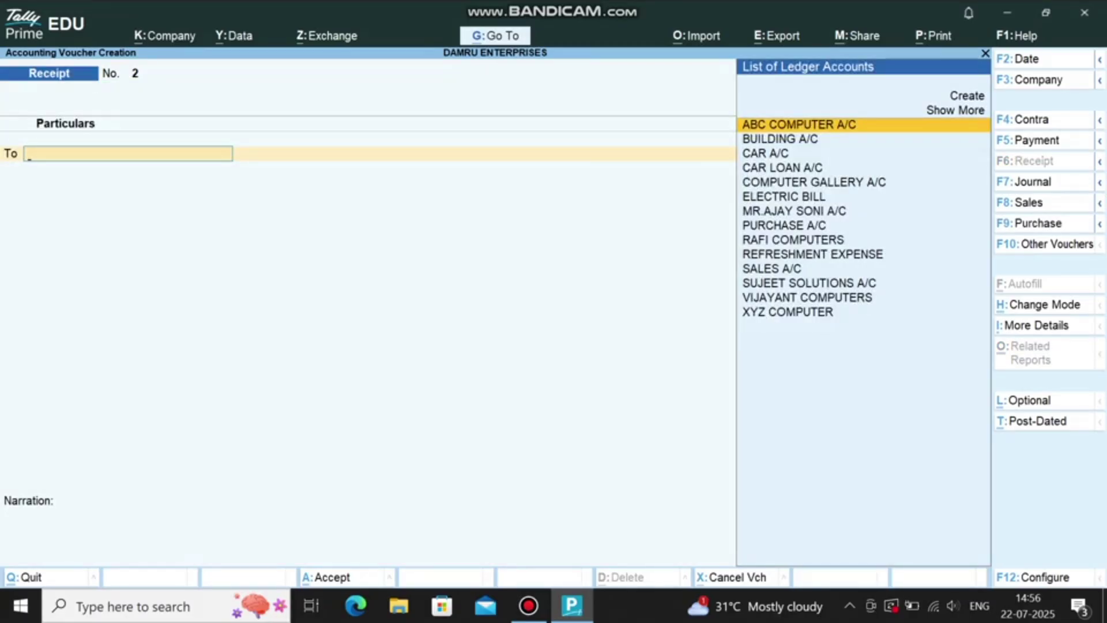
Step: Receive 15,000 from SUJEET SOLUTIONS A/C against reference 1 into CASH A/C and save
{"action": "left_click", "coordinate": [809, 283]}
{"action": "key", "text": "Return"}
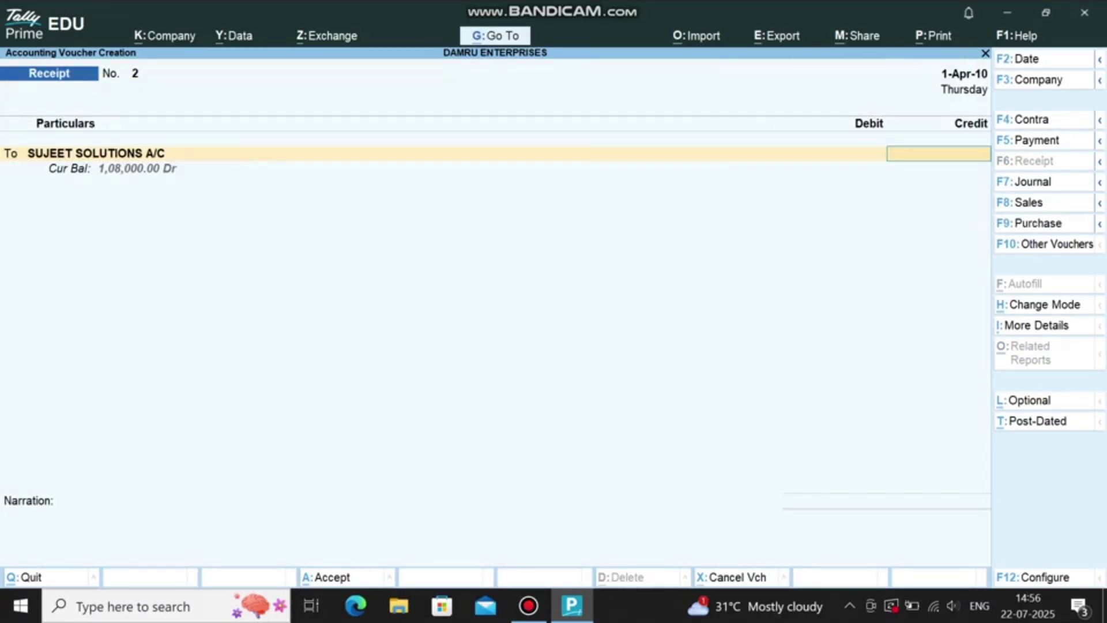
{"action": "type", "text": "15000"}
{"action": "key", "text": "Return"}
{"action": "key", "text": "ctrl+a"}
{"action": "type", "text": "CASH"}
{"action": "key", "text": "Down"}
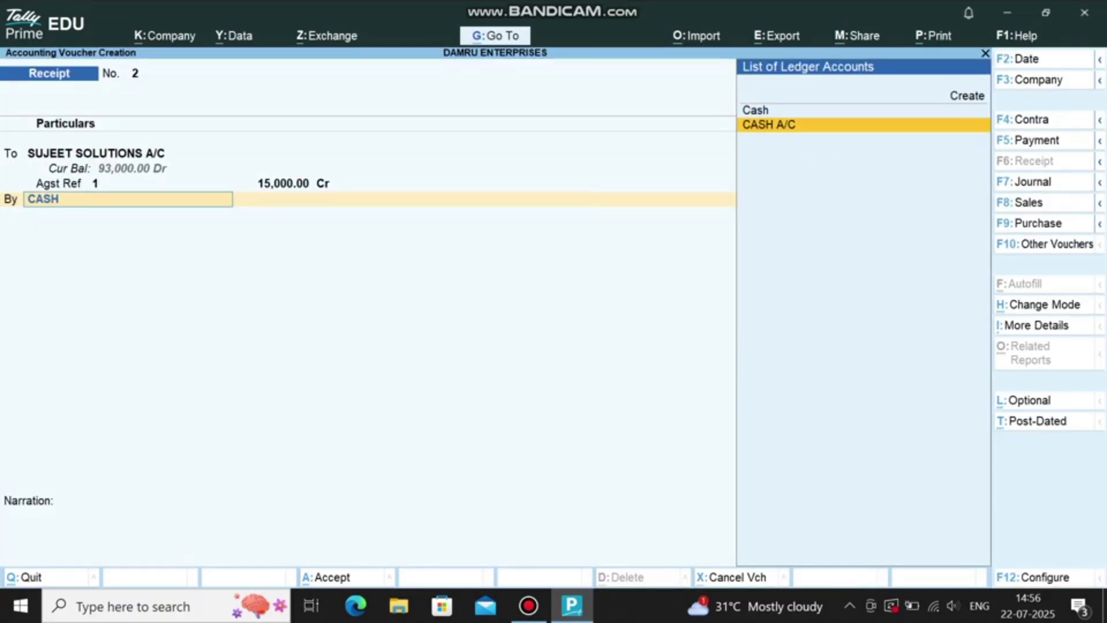
{"action": "key", "text": "Return"}
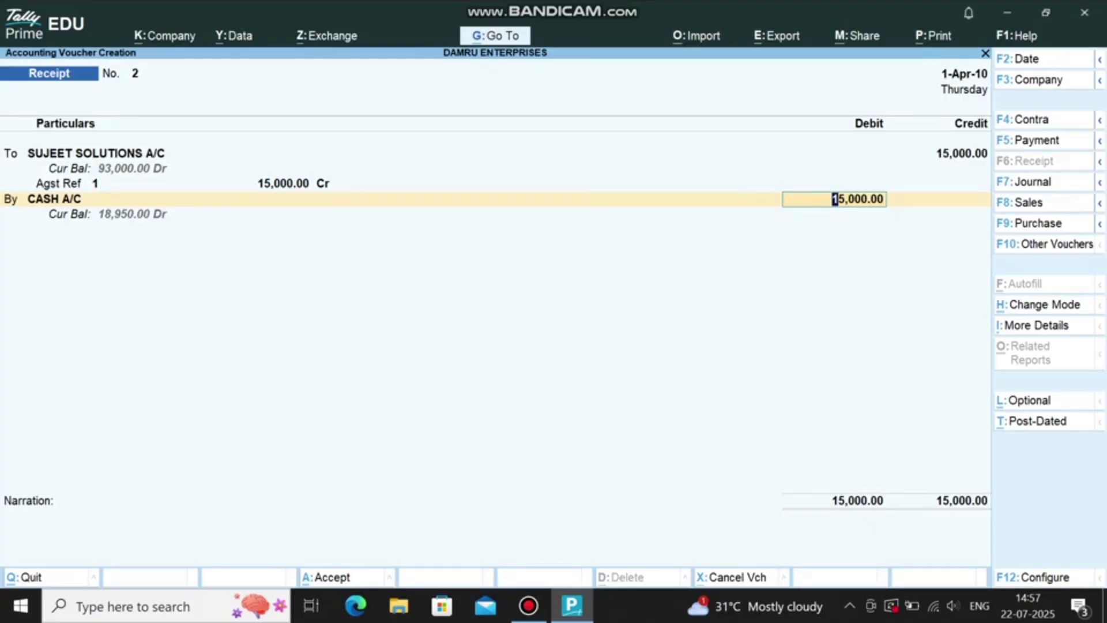
{"action": "key", "text": "ctrl+a"}
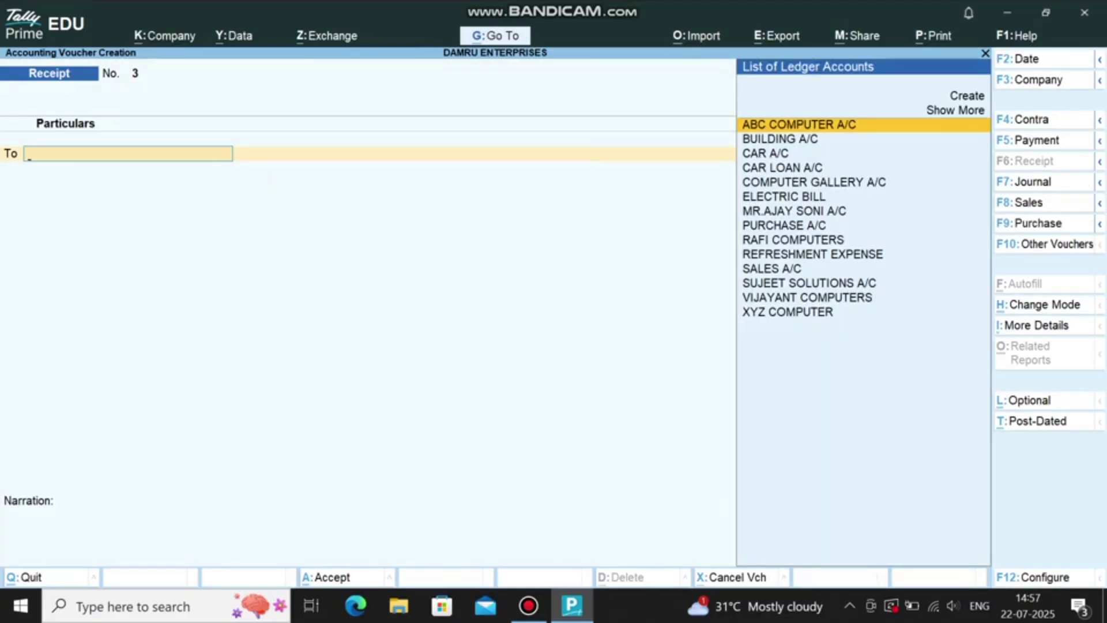
{"action": "key", "text": "F5"}
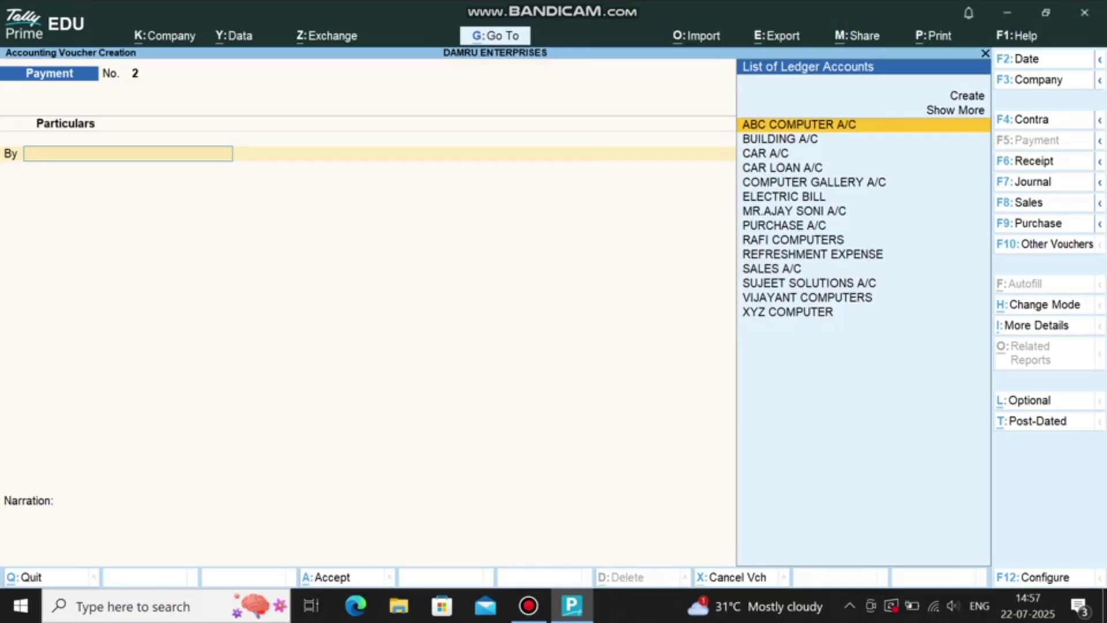
Step: Debit SBI OD A/C 50,000 with the cheque bank allocation
{"action": "type", "text": "SBI"}
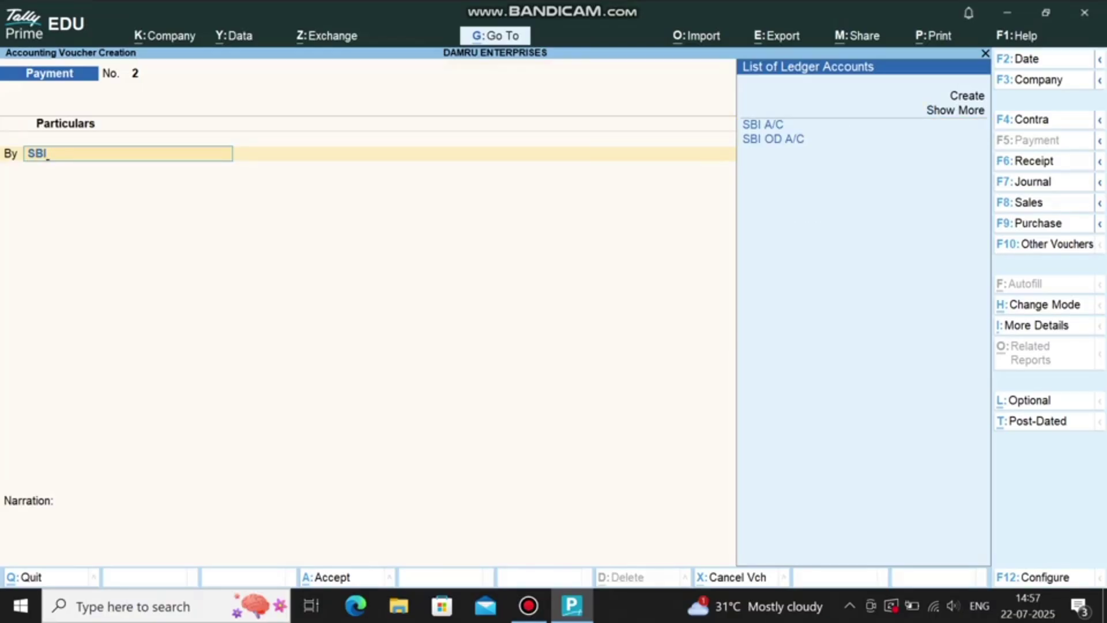
{"action": "key", "text": "Down"}
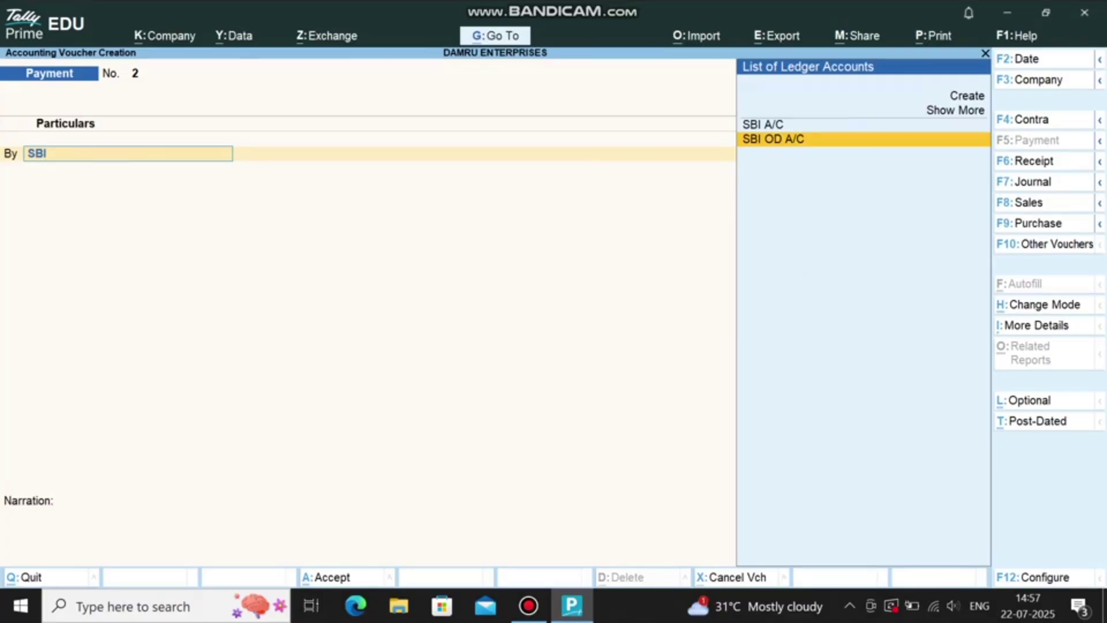
{"action": "key", "text": "Return"}
{"action": "type", "text": "500000.00"}
{"action": "key", "text": "Return"}
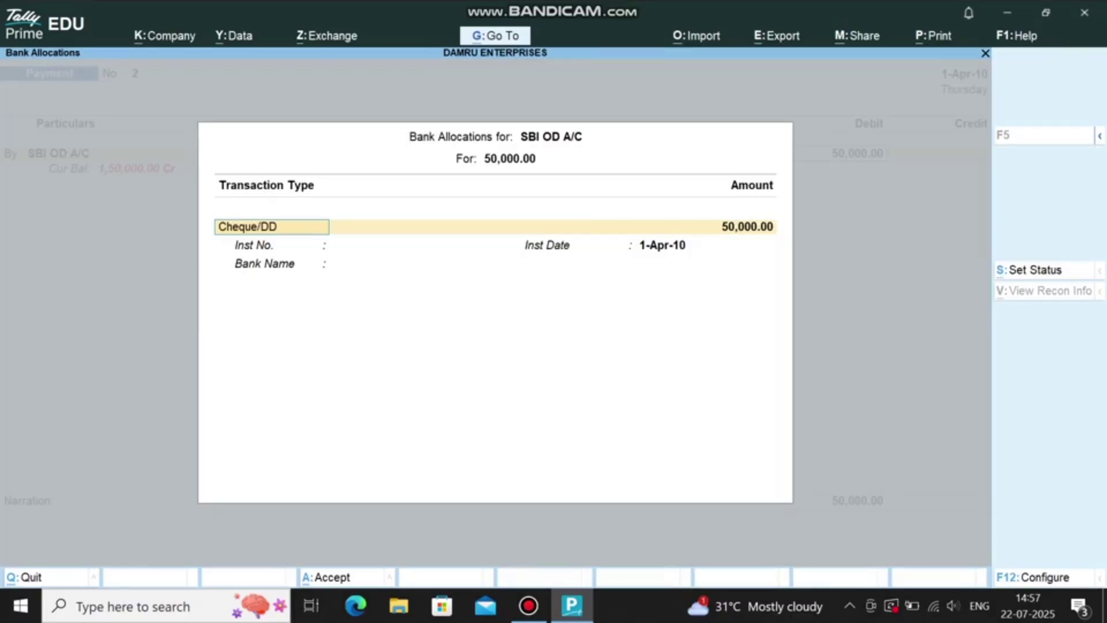
{"action": "key", "text": "Return"}
{"action": "key", "text": "Return"}
{"action": "key", "text": "Return"}
Step: Credit SBI A/C 50,000.00 on a To line and save the payment voucher
{"action": "type", "text": "B"}
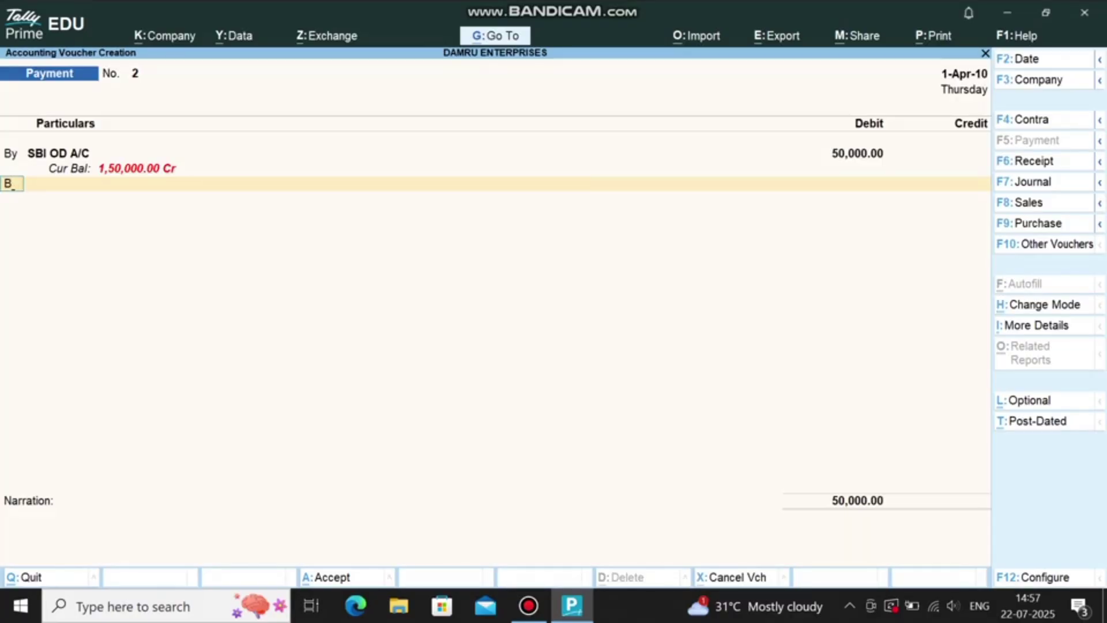
{"action": "key", "text": "BackSpace"}
{"action": "key", "text": "Return"}
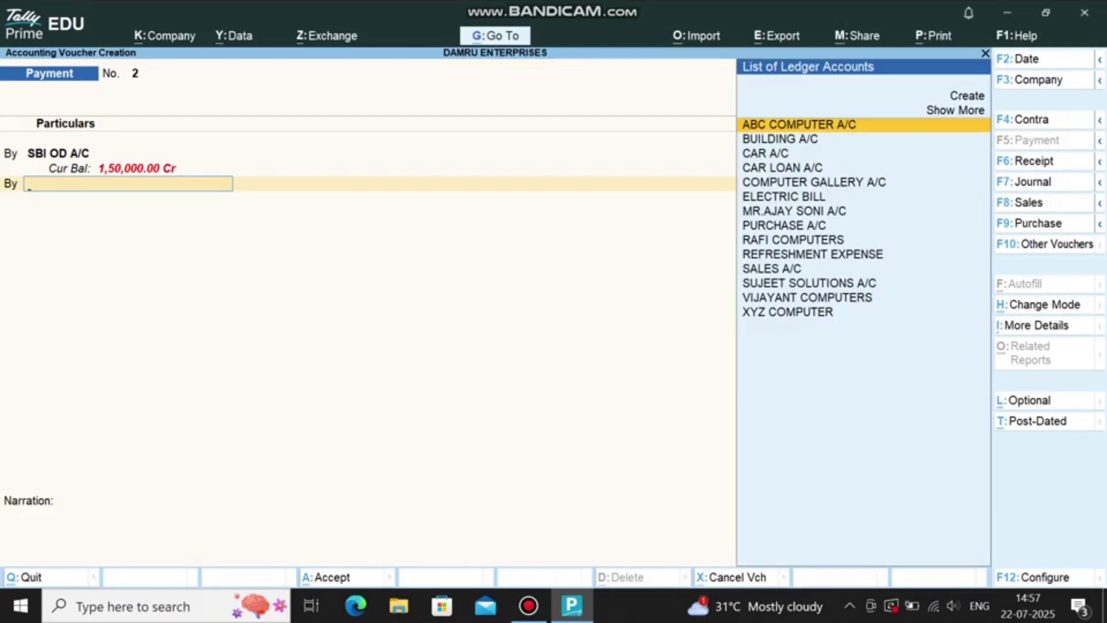
{"action": "key", "text": "BackSpace"}
{"action": "type", "text": "TO"}
{"action": "key", "text": "Return"}
{"action": "type", "text": "B"}
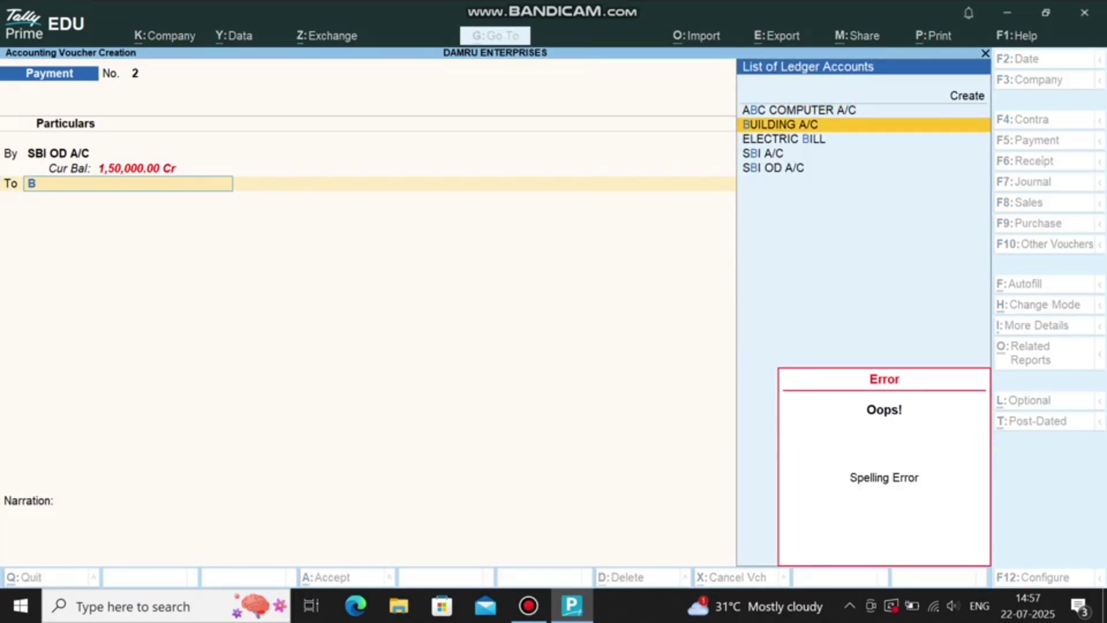
{"action": "key", "text": "Down"}
{"action": "key", "text": "Down"}
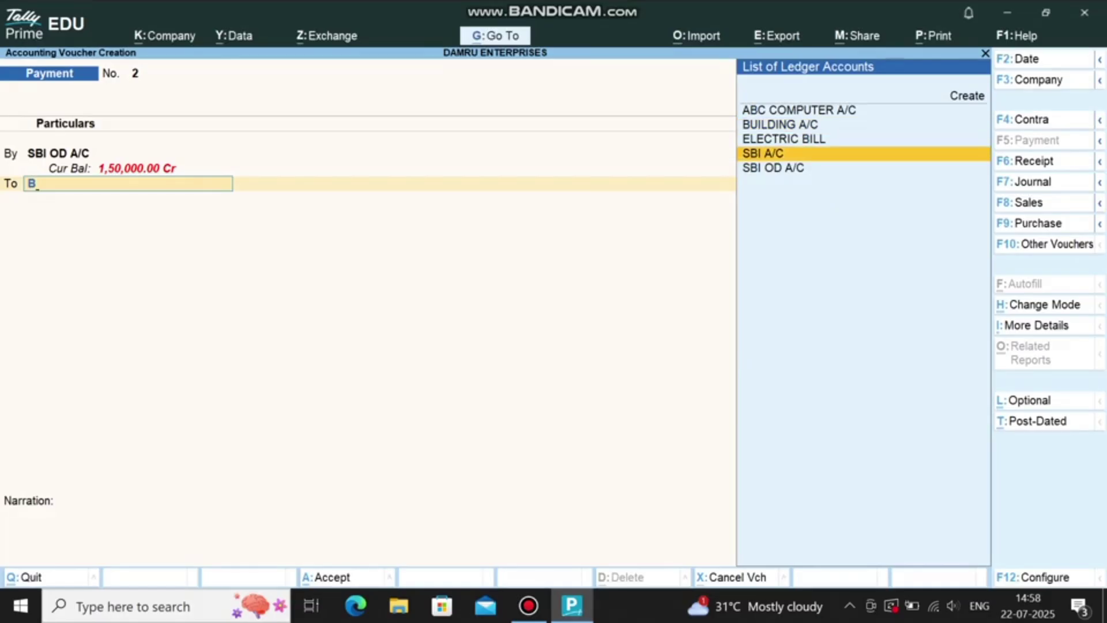
{"action": "key", "text": "Return"}
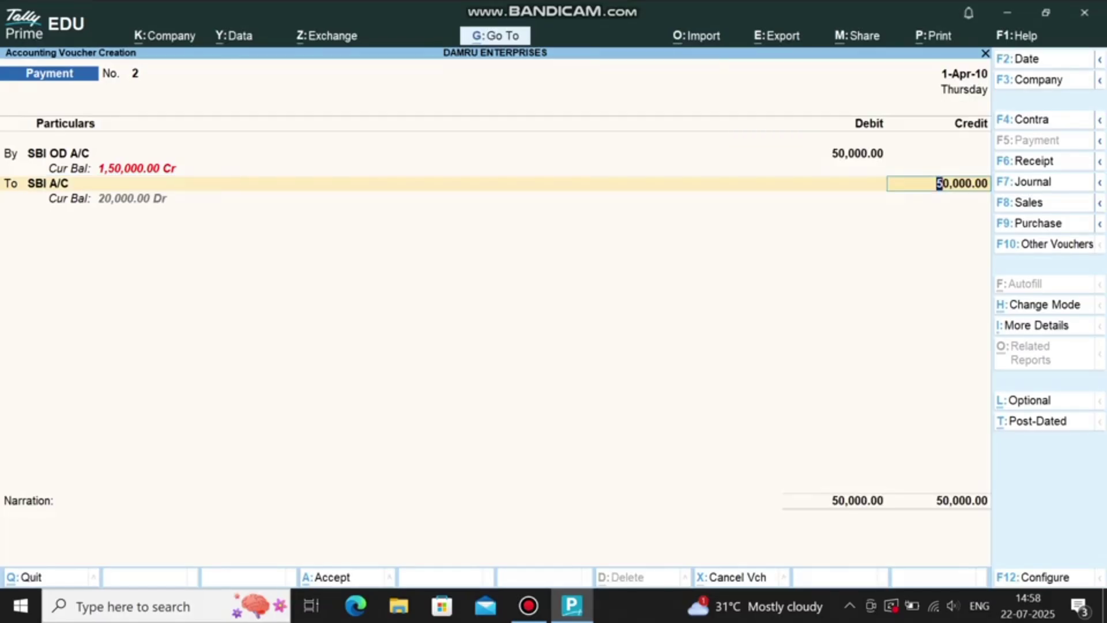
{"action": "key", "text": "ctrl+a"}
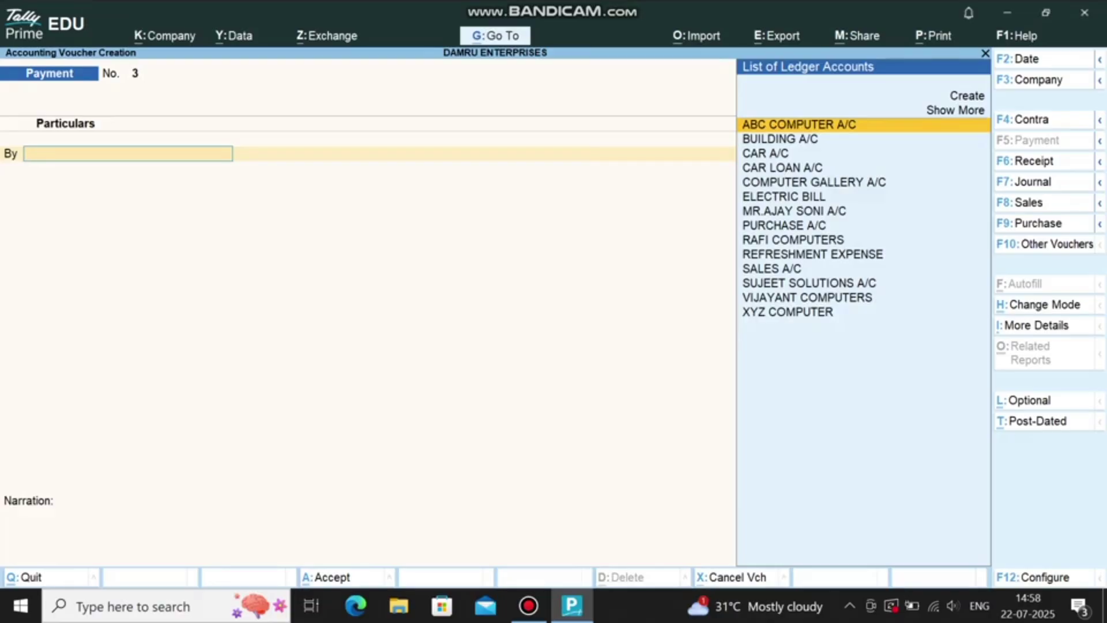
Step: Create a PETROL EXPENSE ledger under Indirect Expenses
{"action": "key", "text": "Up"}
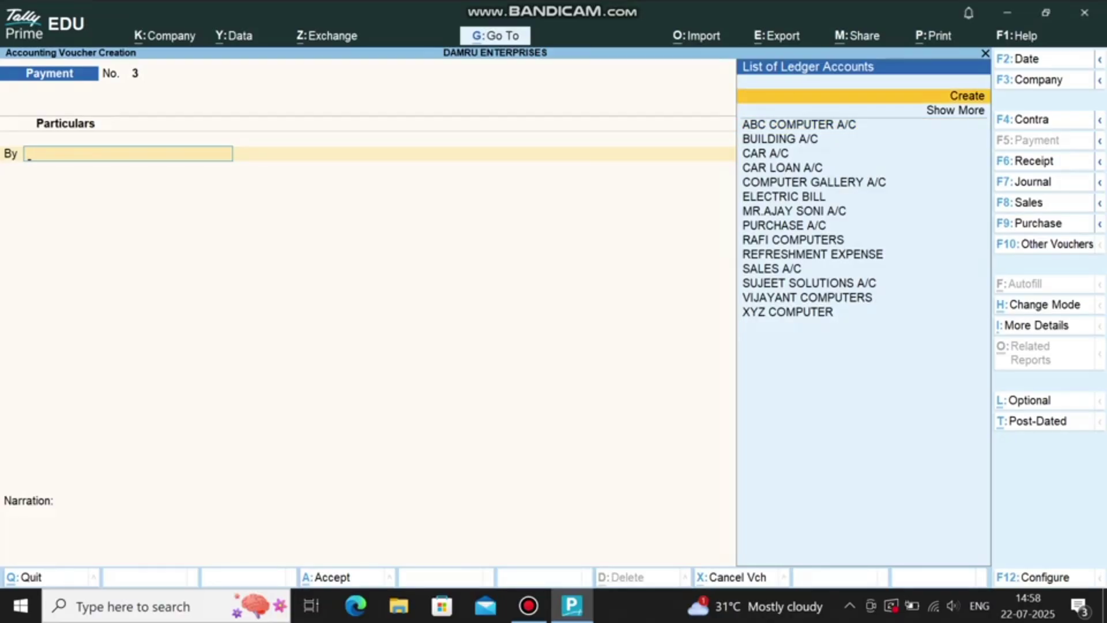
{"action": "key", "text": "Return"}
{"action": "type", "text": "PETROL"}
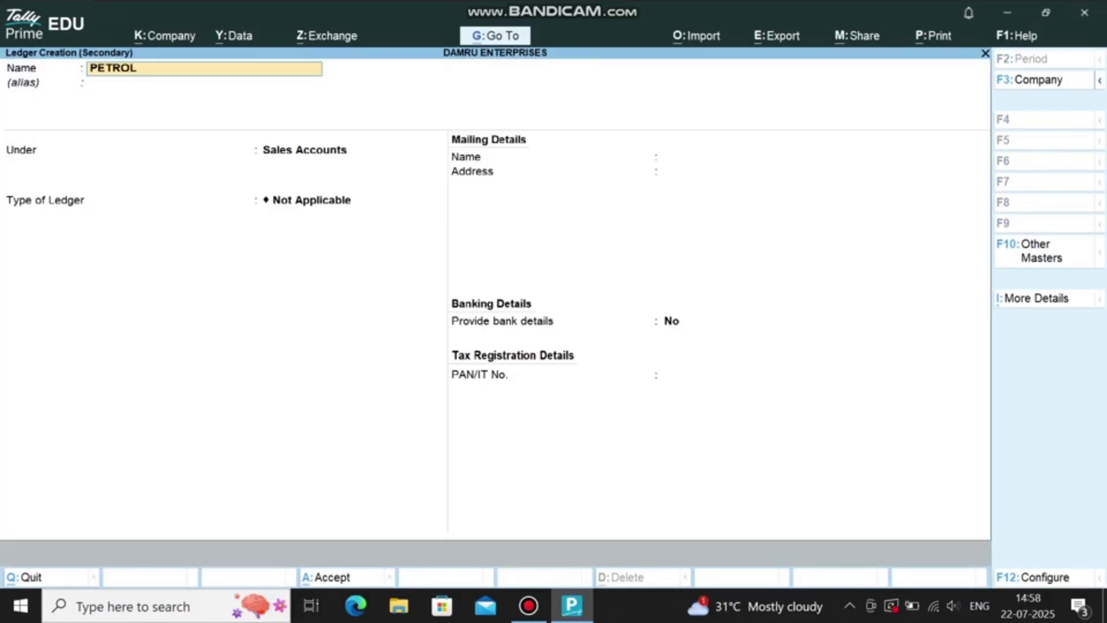
{"action": "type", "text": " EXPENSE"}
{"action": "key", "text": "Return"}
{"action": "key", "text": "Return"}
{"action": "key", "text": "Return"}
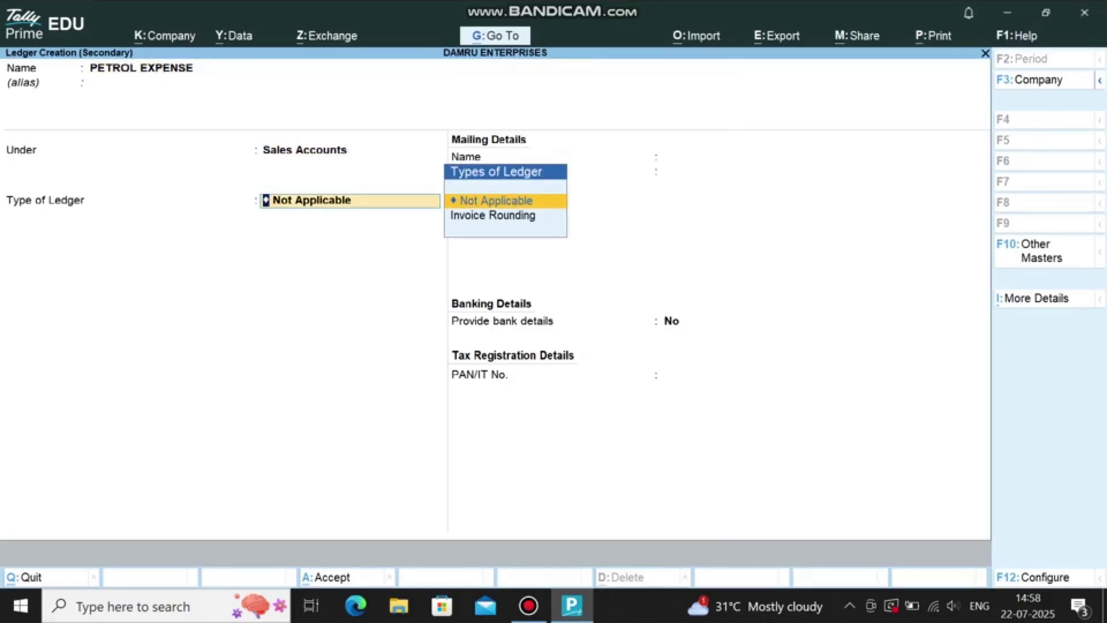
{"action": "key", "text": "BackSpace"}
{"action": "type", "text": "INDI"}
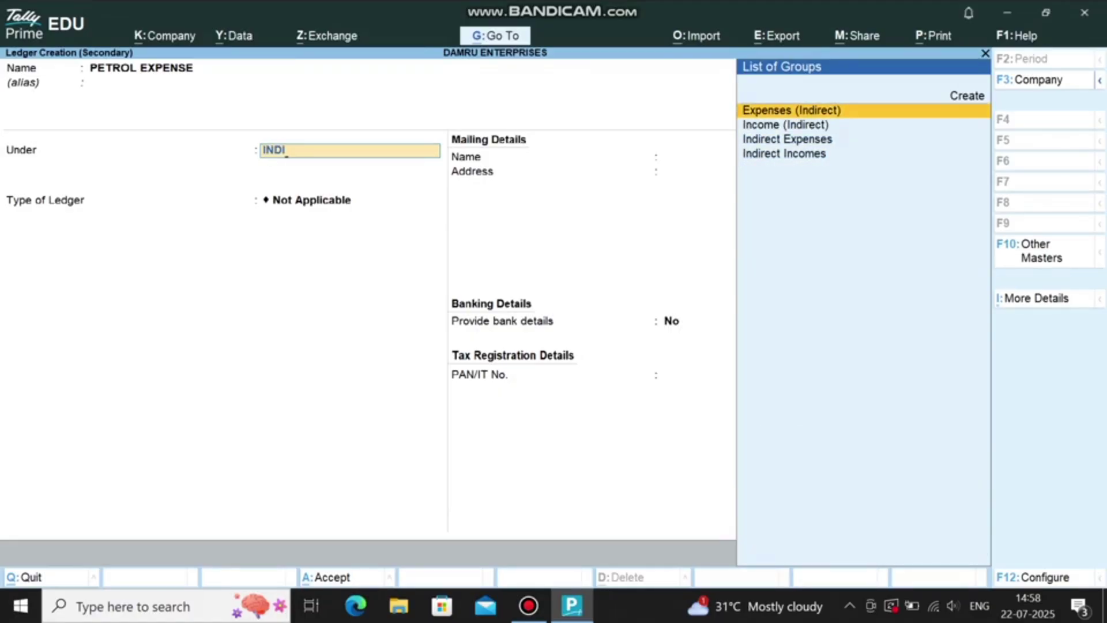
{"action": "key", "text": "Return"}
{"action": "key", "text": "ctrl+a"}
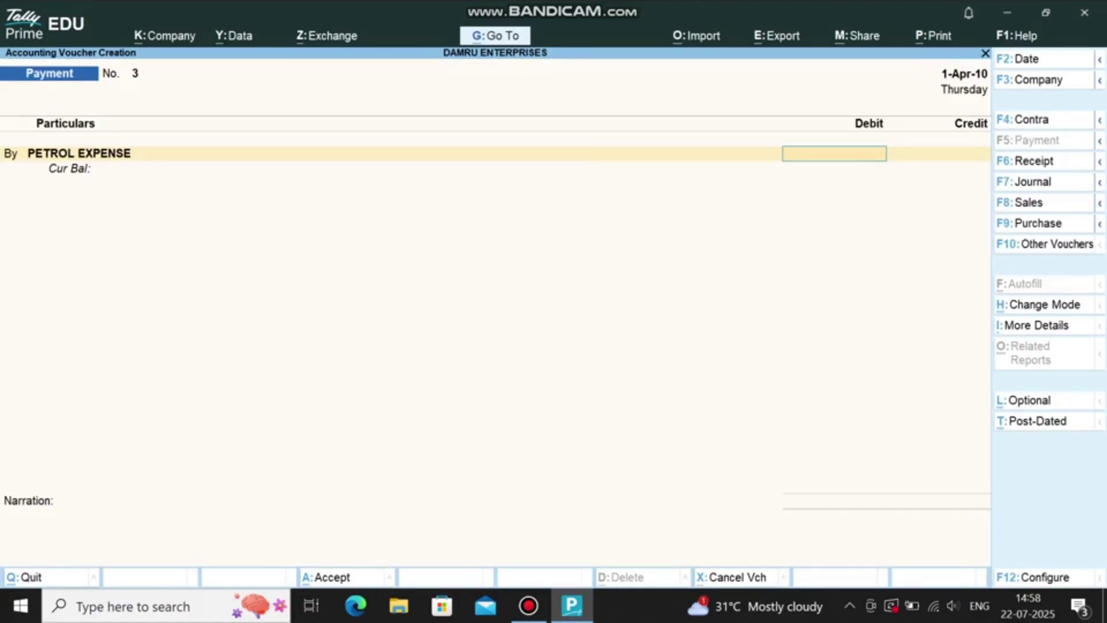
Step: Debit PETROL EXPENSE 1,500 and credit CASH A/C
{"action": "type", "text": "1500"}
{"action": "key", "text": "Return"}
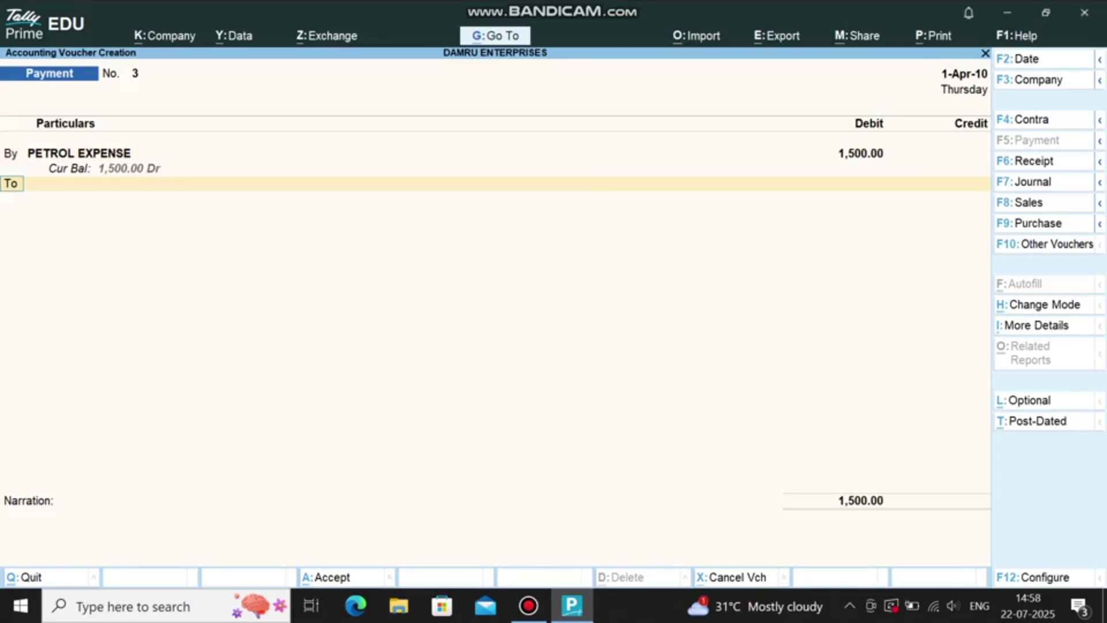
{"action": "type", "text": "CAS"}
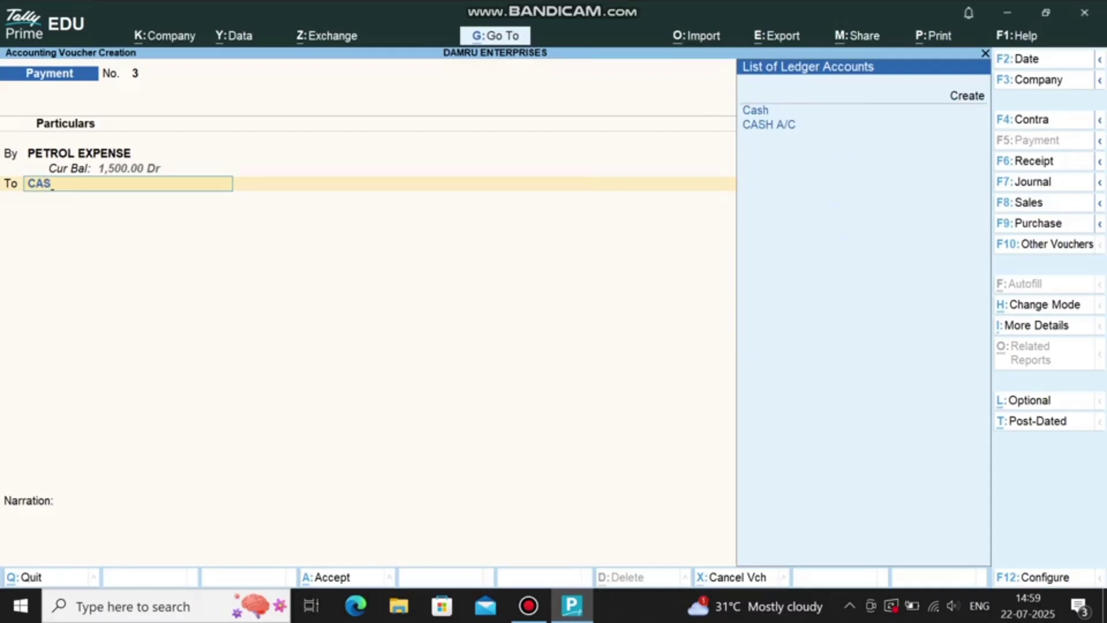
{"action": "key", "text": "Down"}
{"action": "key", "text": "Return"}
{"action": "key", "text": "Return"}
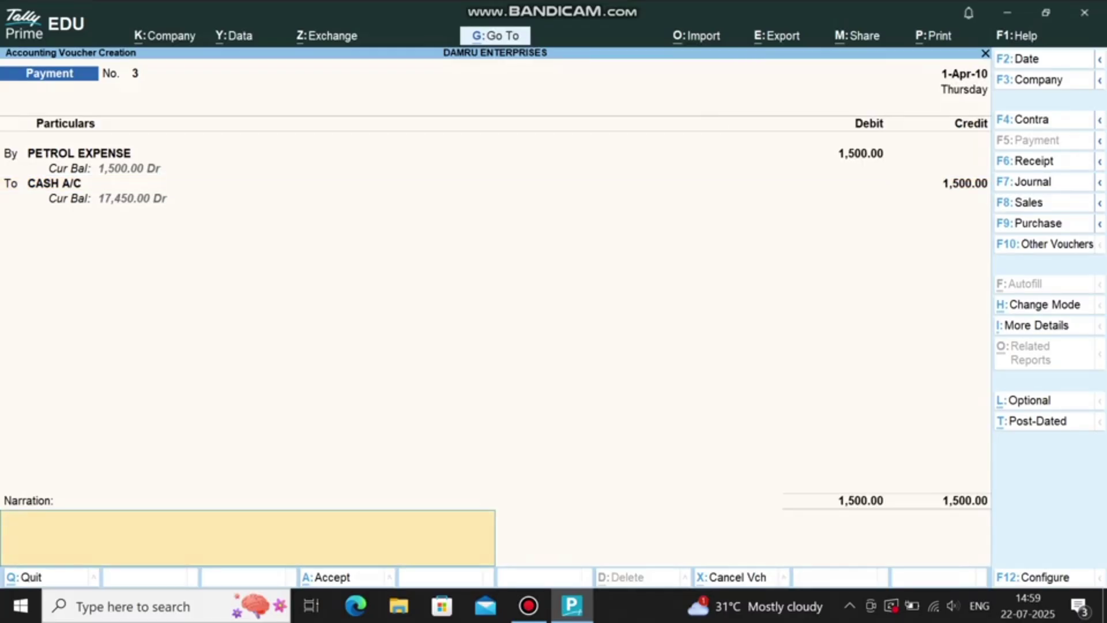
Step: Add the narration 'VEHICLE 1 900 VEHICLE2 600' and save the payment voucher
{"action": "type", "text": "VECHILE 1  900"}
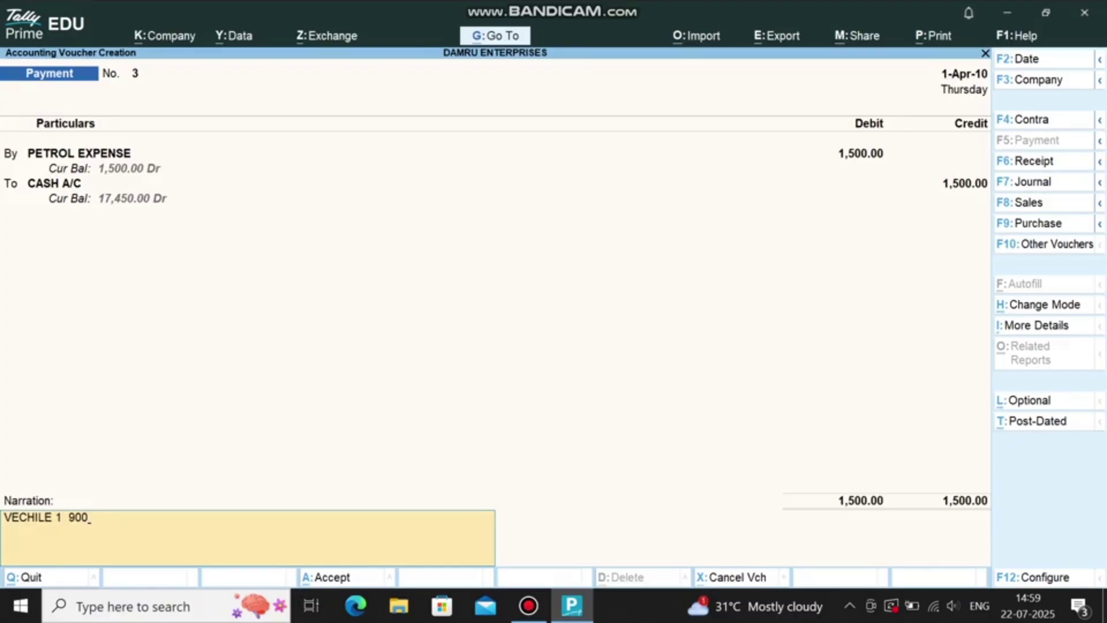
{"action": "key", "text": "Return"}
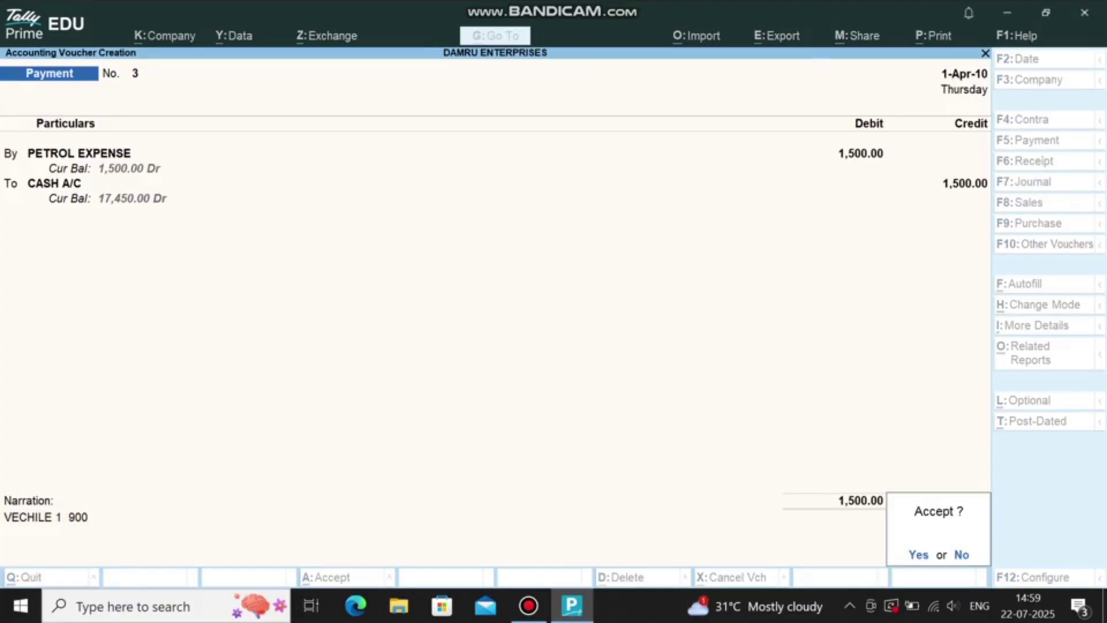
{"action": "key", "text": "n"}
{"action": "key", "text": "Return"}
{"action": "key", "text": "Return"}
{"action": "key", "text": "Return"}
{"action": "key", "text": "Return"}
{"action": "key", "text": "BackSpace"}
{"action": "type", "text": "VECHIL"}
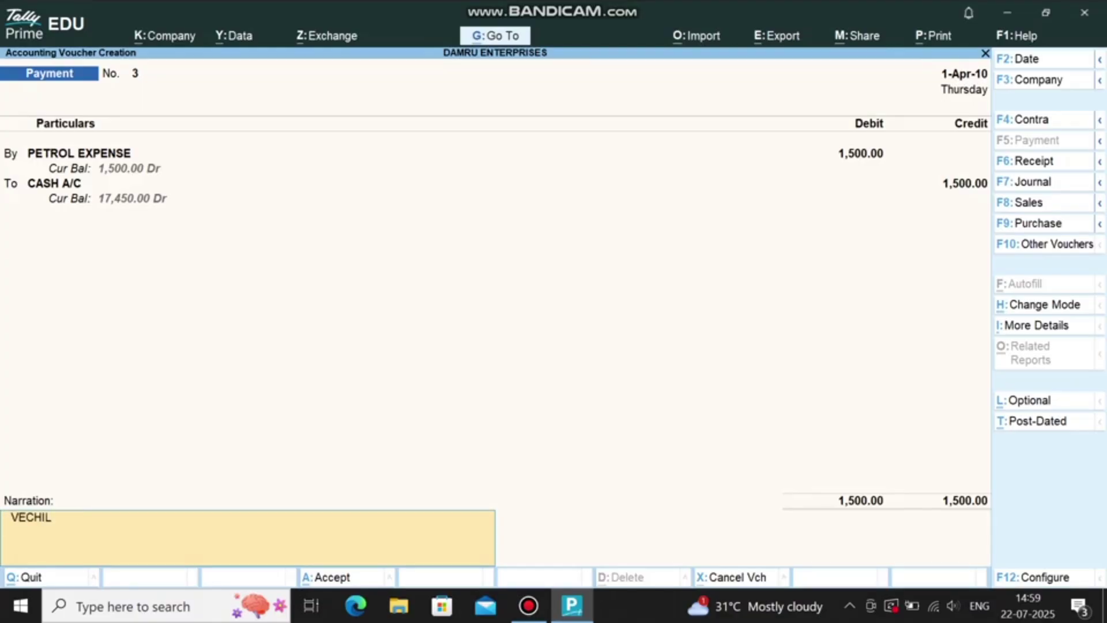
{"action": "key", "text": "BackSpace"}
{"action": "key", "text": "BackSpace"}
{"action": "key", "text": "BackSpace"}
{"action": "key", "text": "BackSpace"}
{"action": "type", "text": "HICLE 1 900     VEHICLE2"}
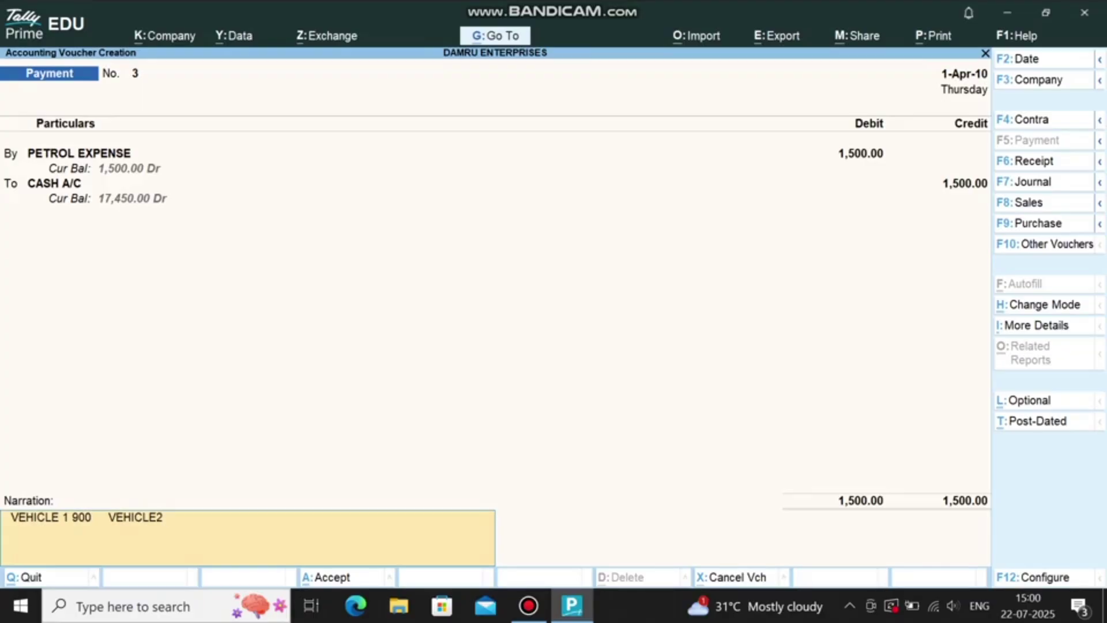
{"action": "type", "text": "600"}
{"action": "key", "text": "Return"}
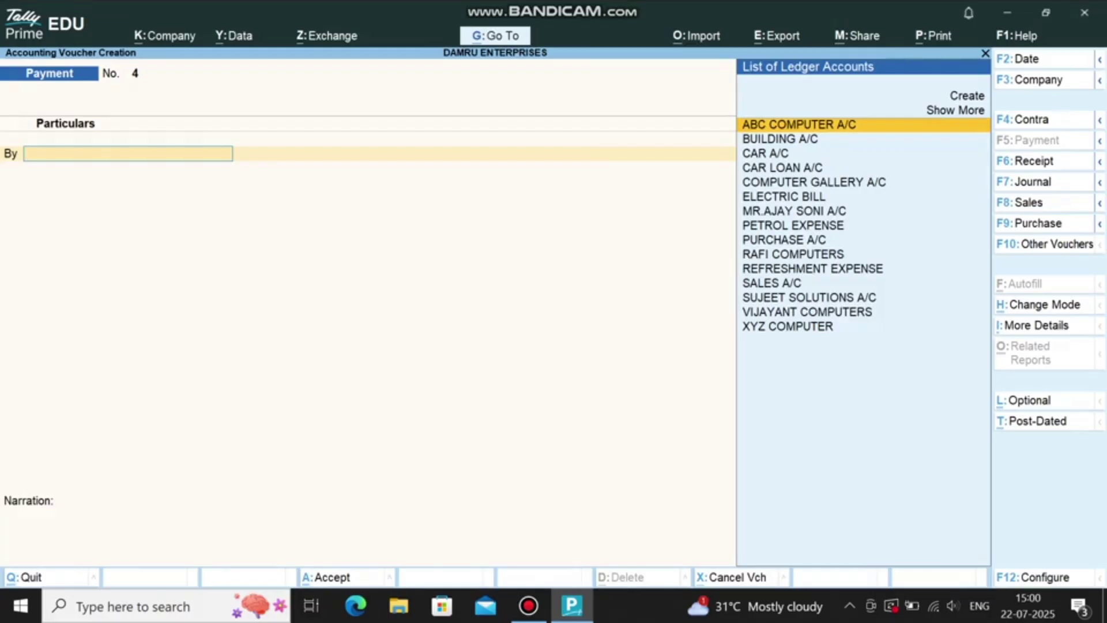
Step: Create REPAIRING EXPENSE under Indirect Expenses and pay it 2,500 from CASH A/C
{"action": "key", "text": "alt+c"}
{"action": "type", "text": "REP"}
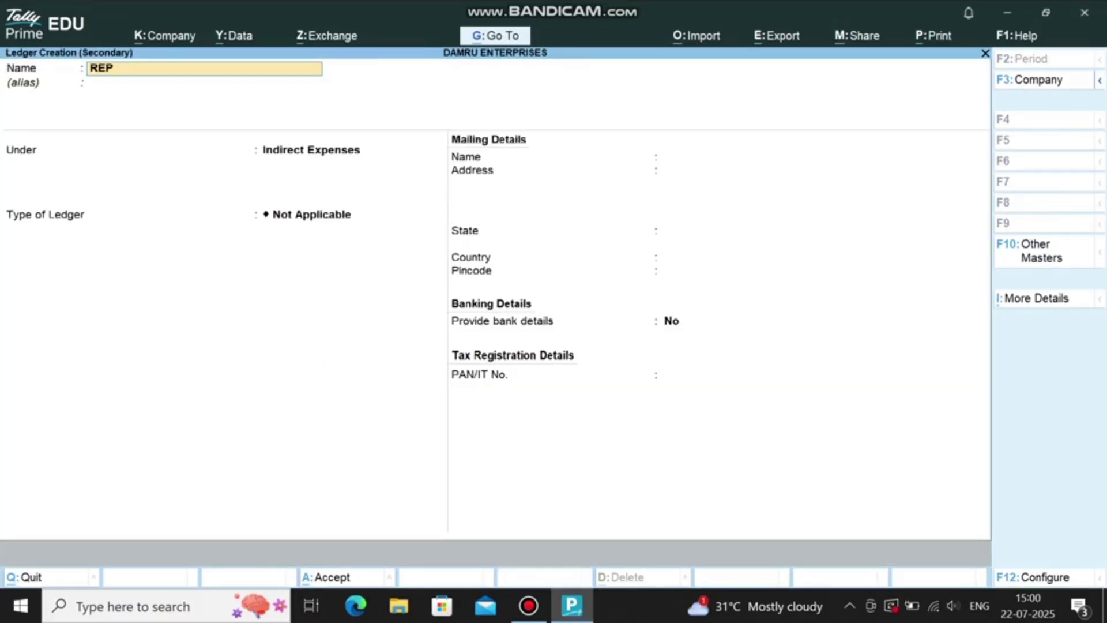
{"action": "type", "text": "AIRING EXPENSE"}
{"action": "key", "text": "Return"}
{"action": "key", "text": "Return"}
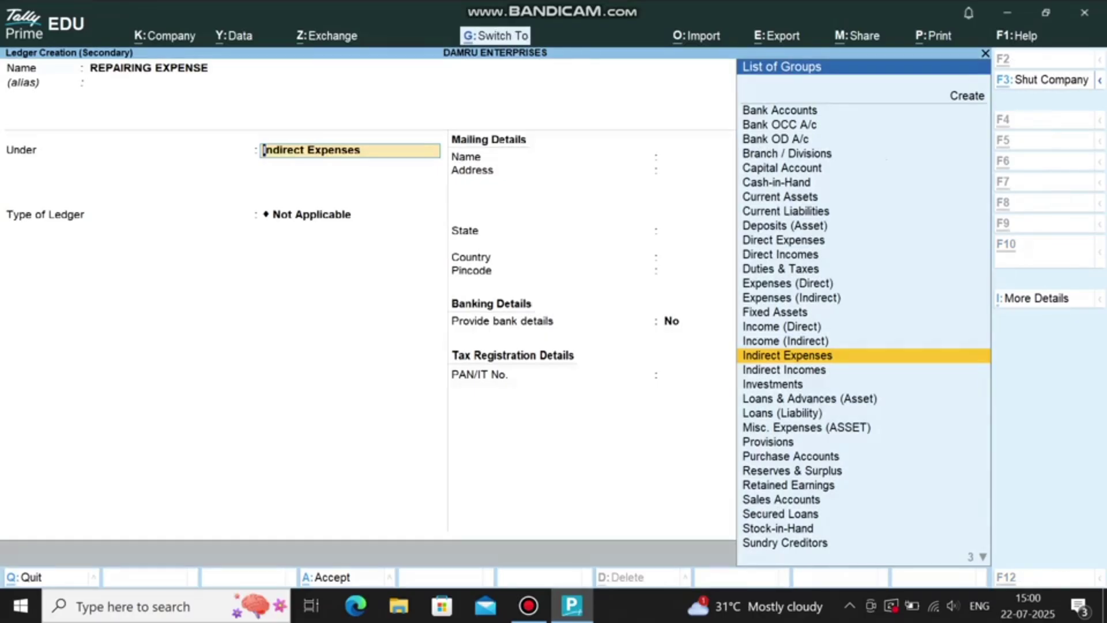
{"action": "key", "text": "ctrl+a"}
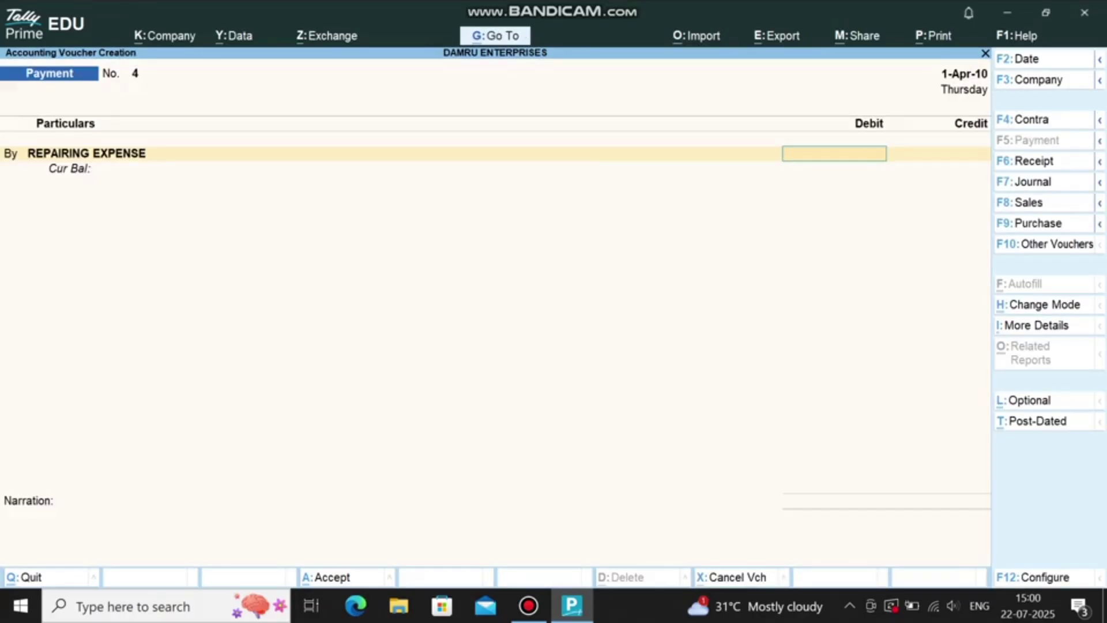
{"action": "type", "text": "2500"}
{"action": "key", "text": "Return"}
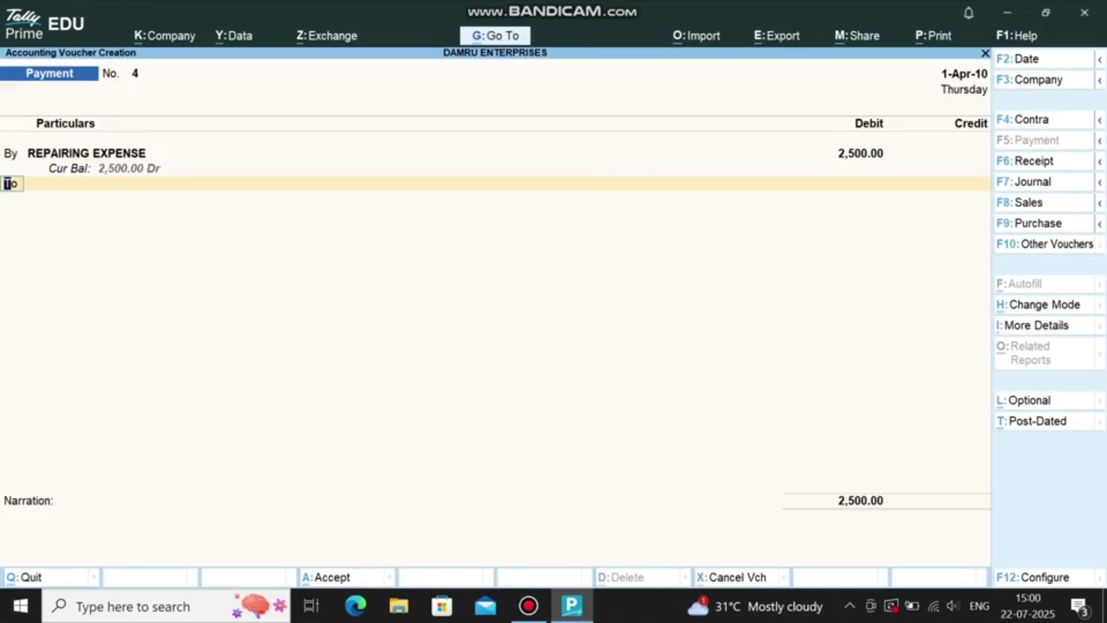
{"action": "type", "text": "CAS"}
{"action": "key", "text": "Return"}
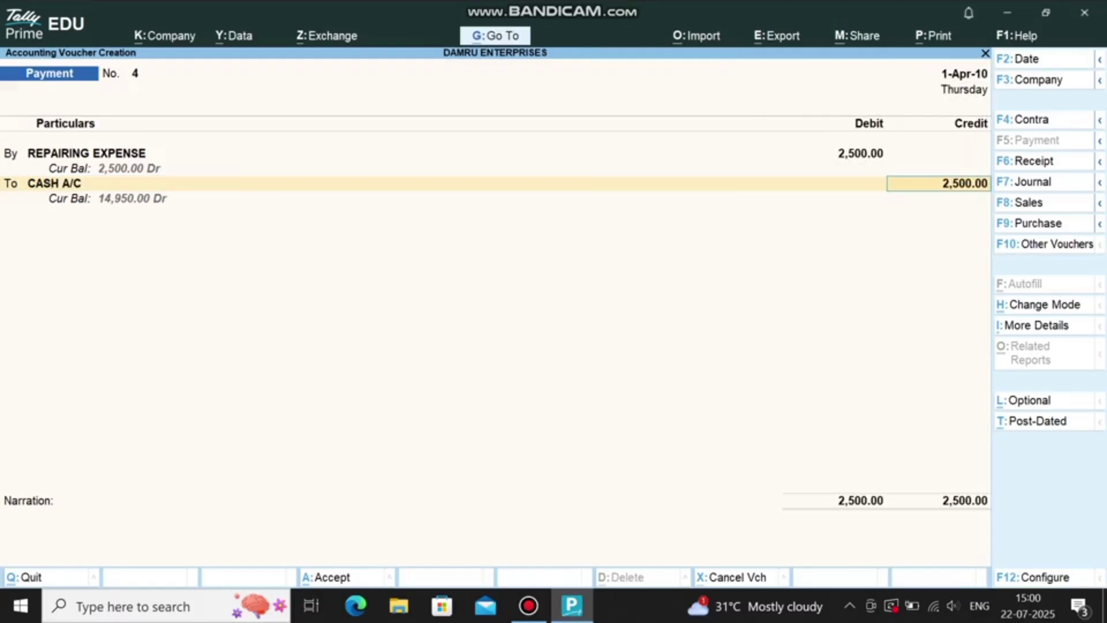
{"action": "key", "text": "ctrl+a"}
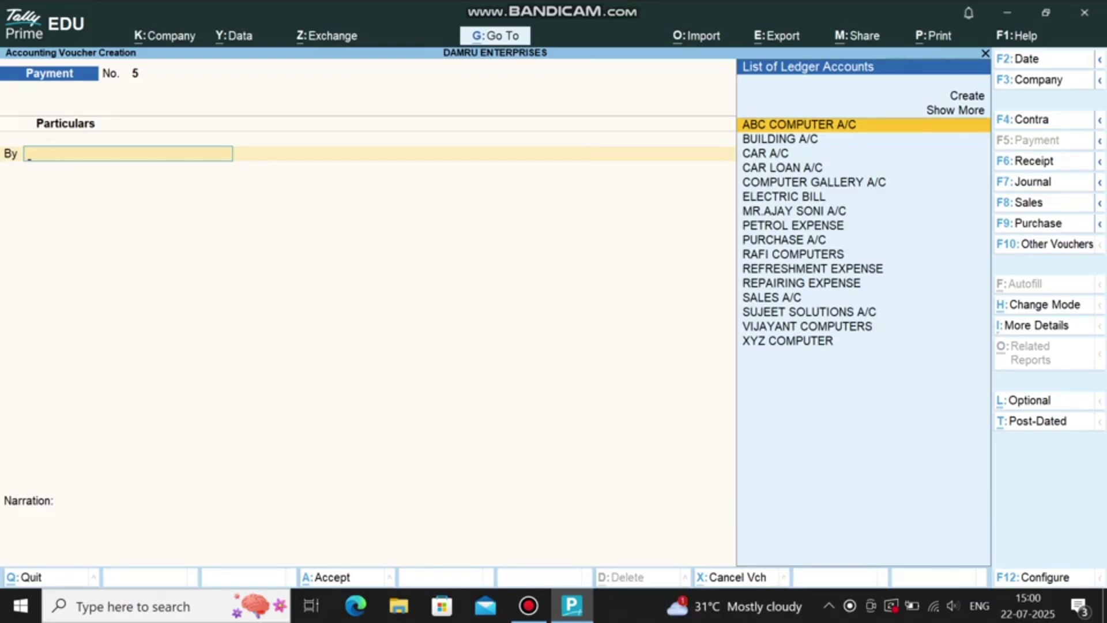
Step: Pay 1,000 for PETROL EXPENSE from CASH A/C, then begin a new purchase voucher
{"action": "type", "text": "PET"}
{"action": "key", "text": "Return"}
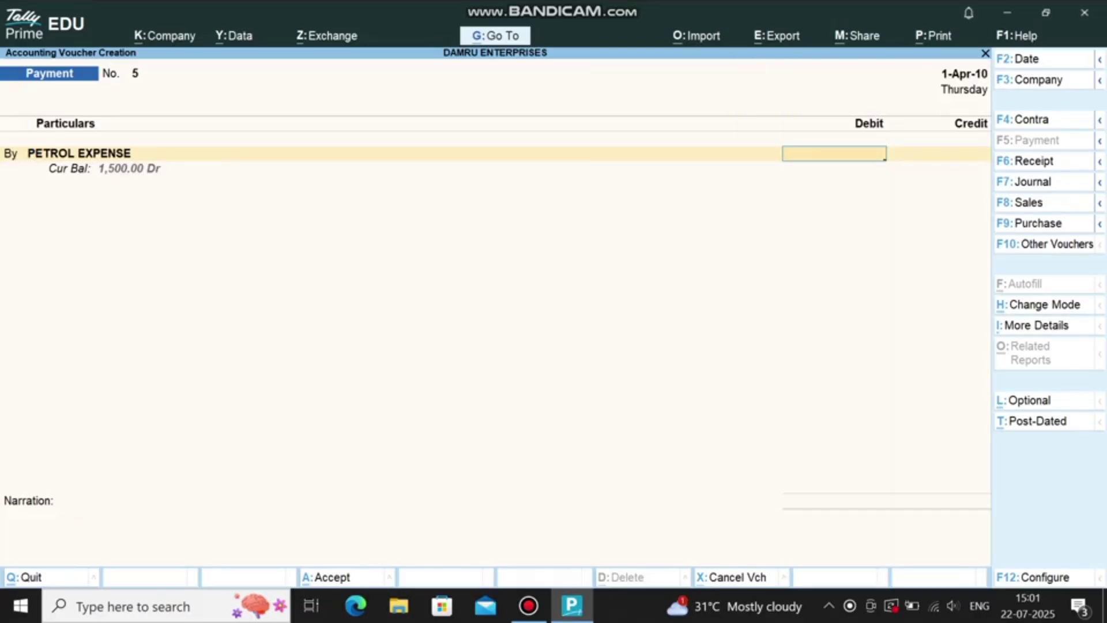
{"action": "type", "text": "1000"}
{"action": "key", "text": "Return"}
{"action": "key", "text": "Return"}
{"action": "key", "text": "Return"}
{"action": "key", "text": "Return"}
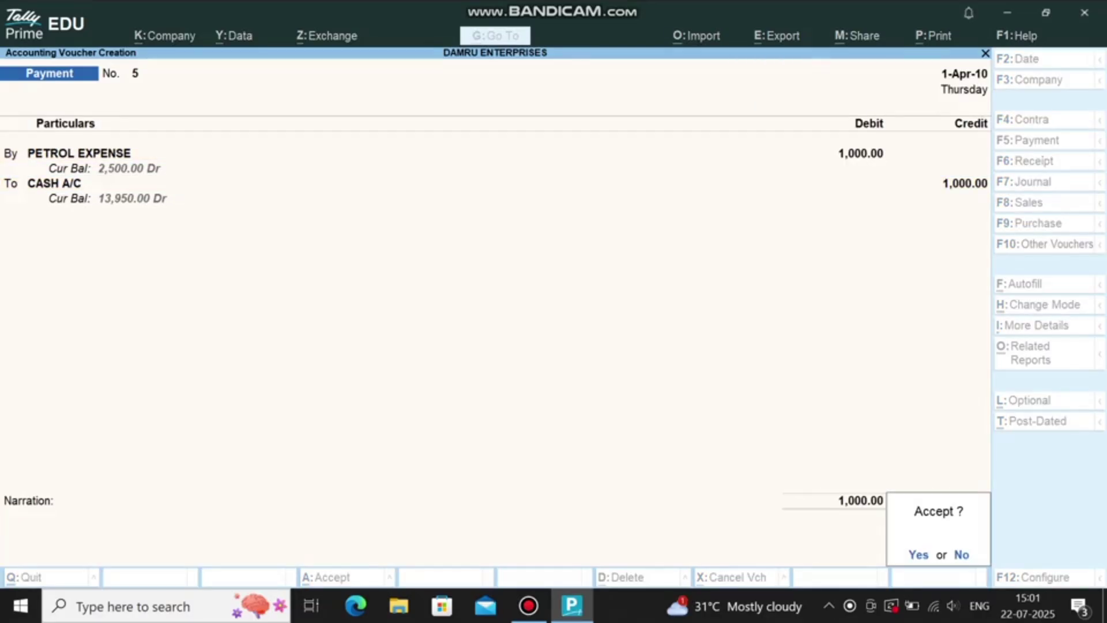
{"action": "key", "text": "Return"}
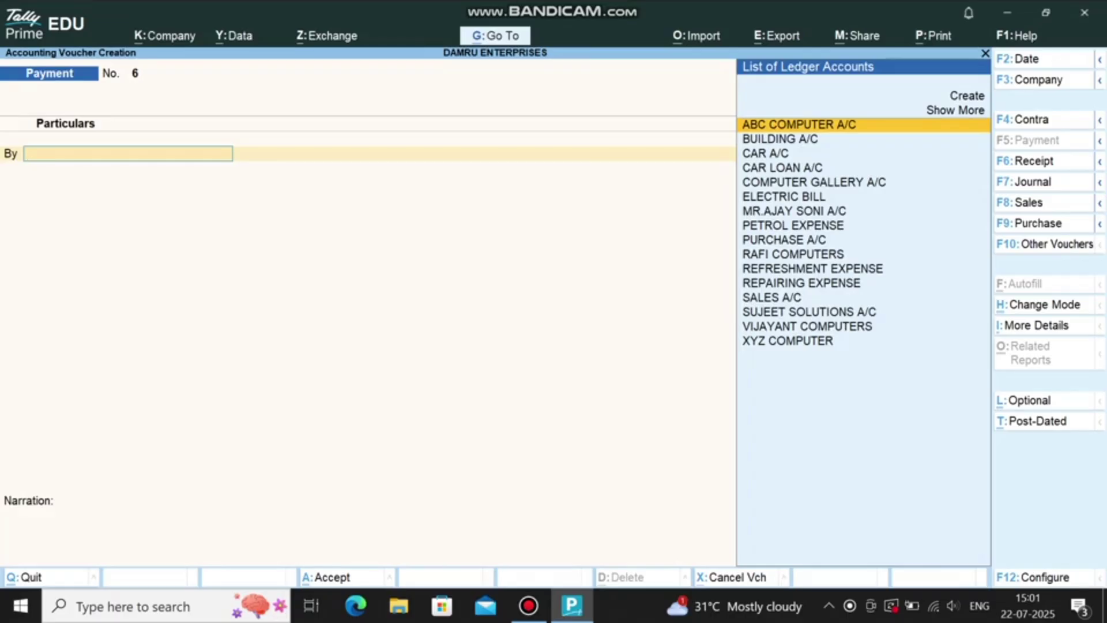
{"action": "key", "text": "F9"}
{"action": "key", "text": "Return"}
{"action": "key", "text": "Return"}
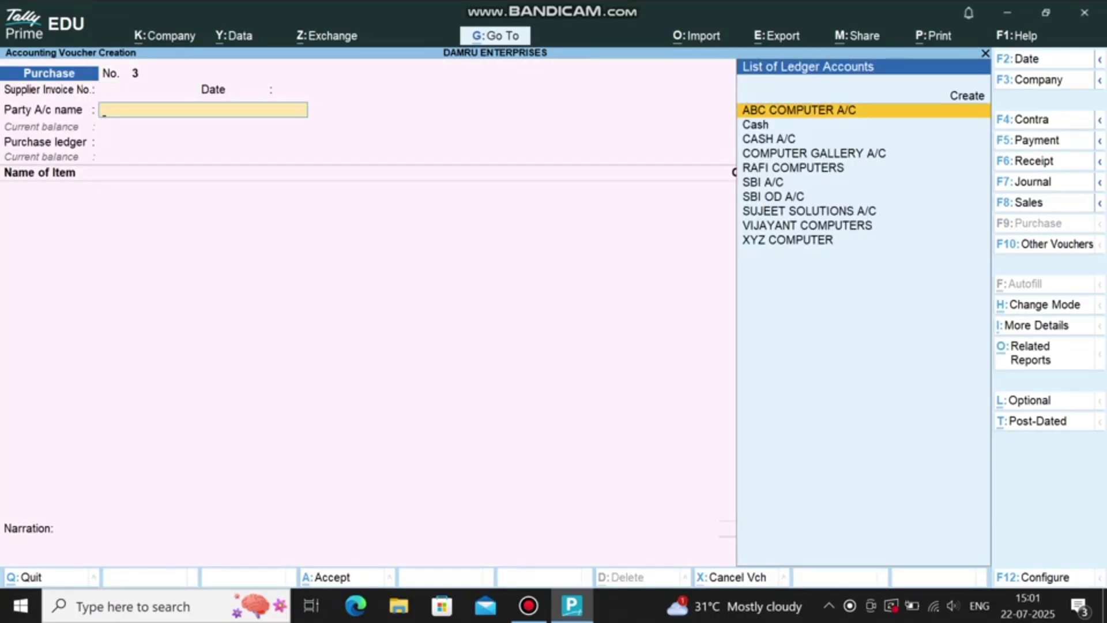
Step: Choose COMPUTER GALLERY A/C as the supplier and PURCHASE A/C as the purchase ledger
{"action": "type", "text": "COM"}
{"action": "key", "text": "Return"}
{"action": "key", "text": "Return"}
{"action": "key", "text": "ctrl+a"}
{"action": "key", "text": "Return"}
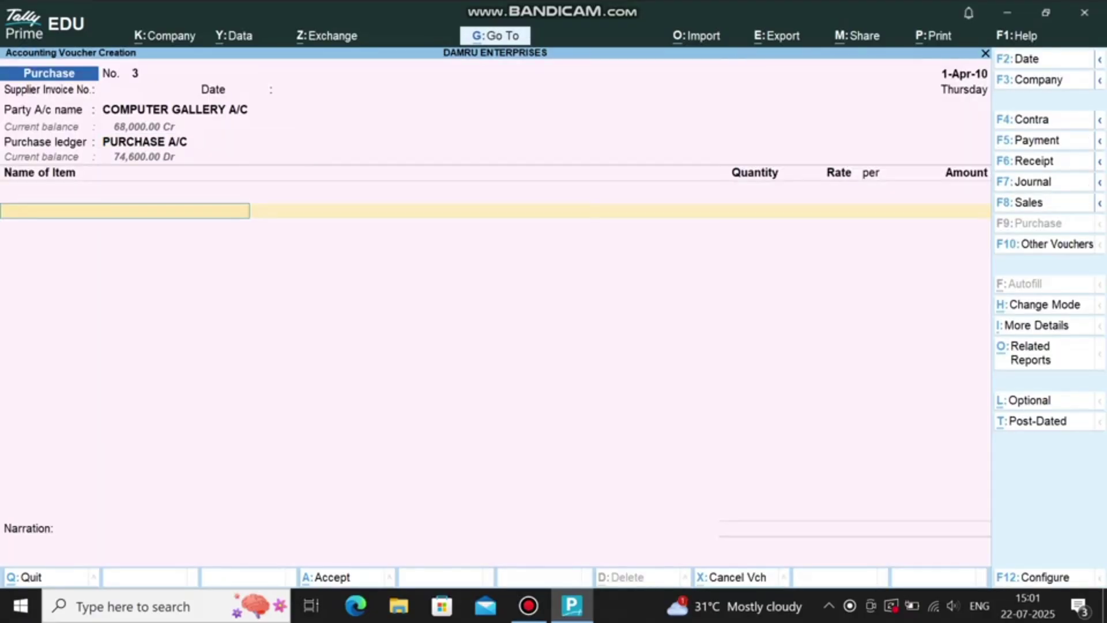
{"action": "type", "text": "CP"}
Step: Enter 3 CPU at 12,000 and 2 MONITOR at 6,000, accepting the 48,000 new bill reference
{"action": "key", "text": "Return"}
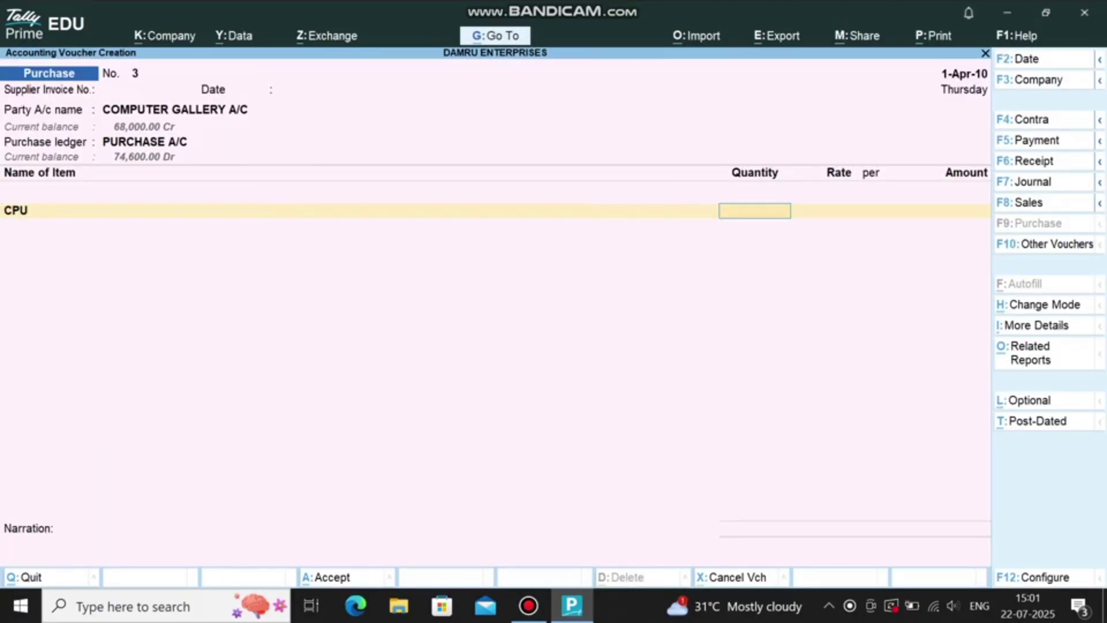
{"action": "type", "text": "3"}
{"action": "key", "text": "Return"}
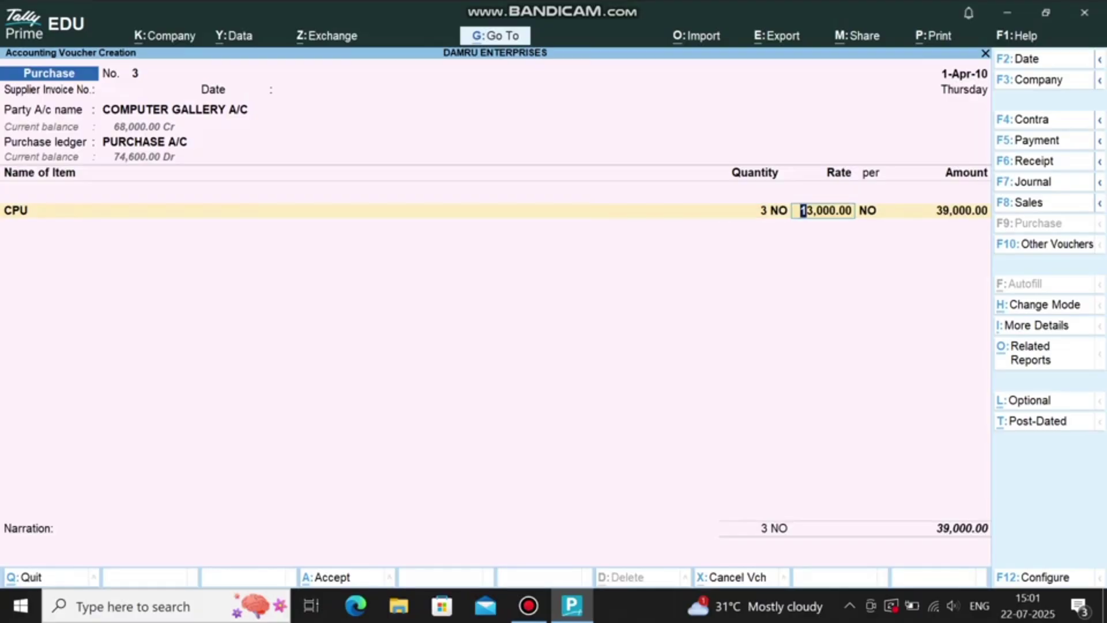
{"action": "type", "text": "12000"}
{"action": "key", "text": "Return"}
{"action": "key", "text": "Return"}
{"action": "key", "text": "Return"}
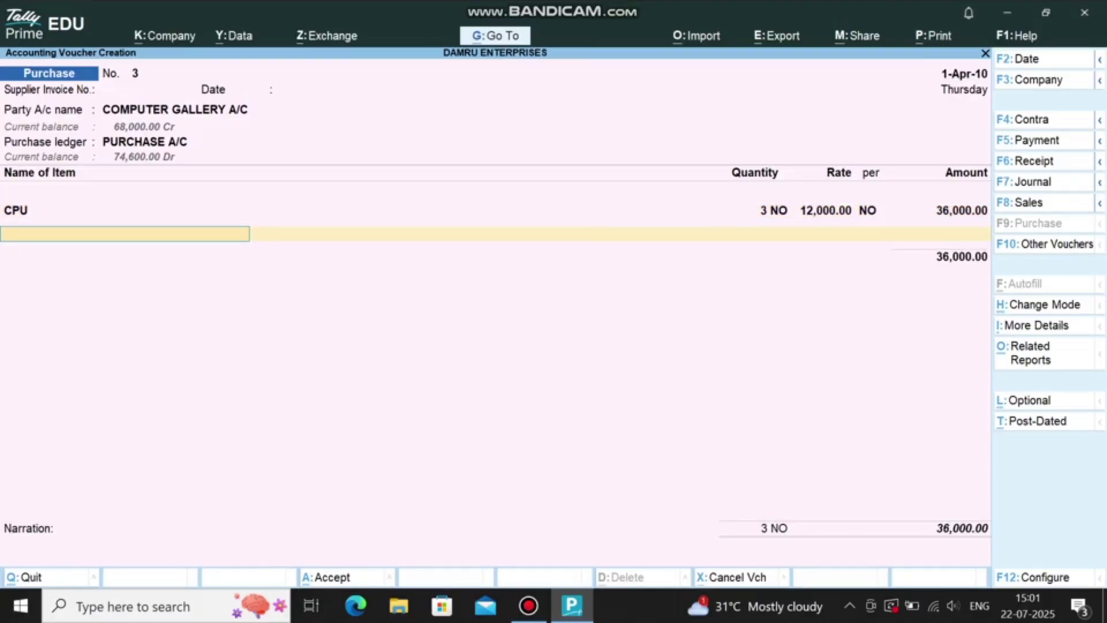
{"action": "type", "text": "MON"}
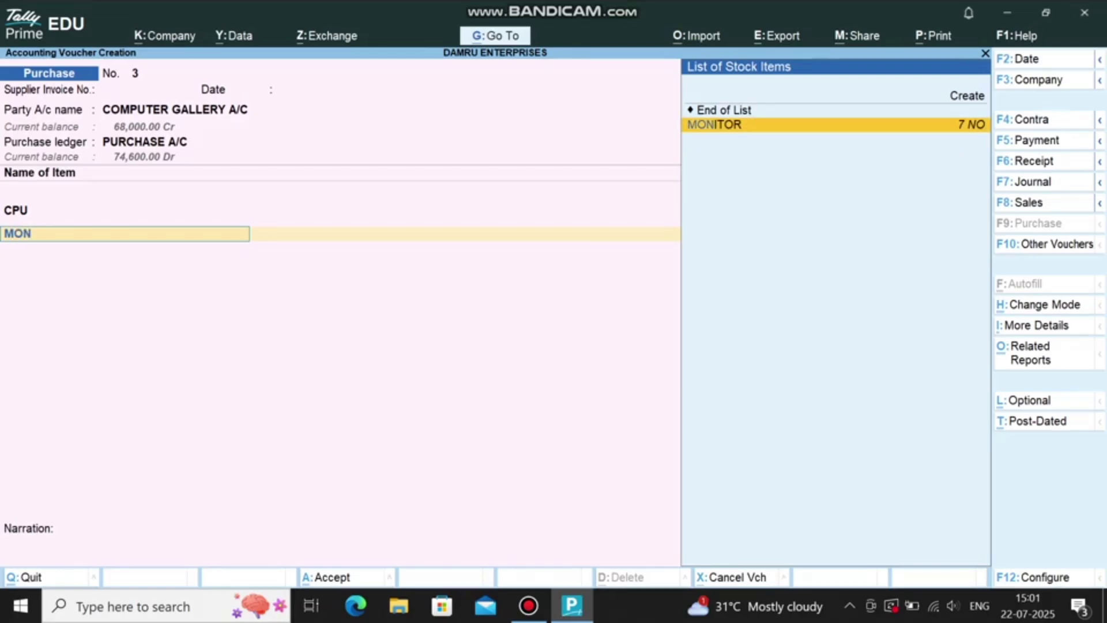
{"action": "key", "text": "Return"}
{"action": "type", "text": "2"}
{"action": "key", "text": "Return"}
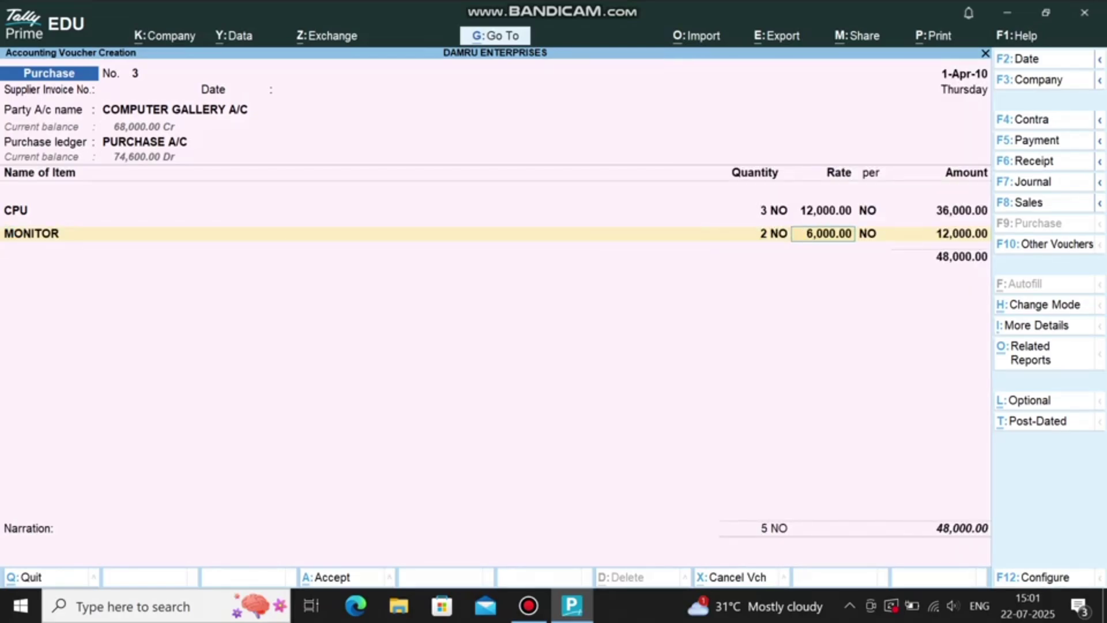
{"action": "key", "text": "Return"}
{"action": "key", "text": "Return"}
{"action": "key", "text": "Return"}
{"action": "key", "text": "Return"}
{"action": "key", "text": "Return"}
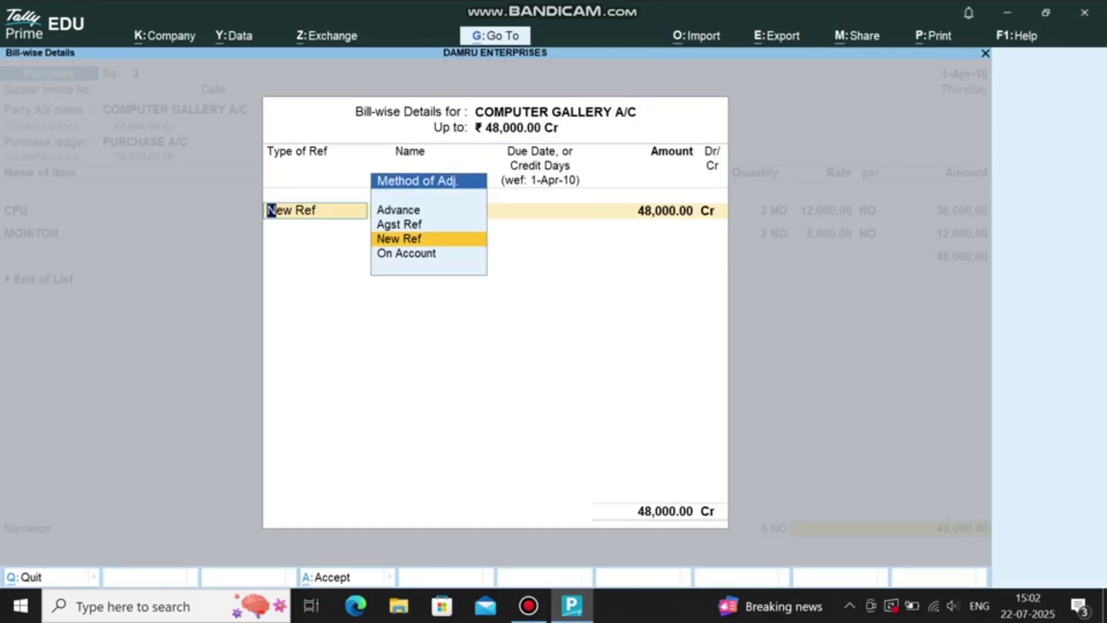
{"action": "key", "text": "ctrl+a"}
{"action": "key", "text": "ctrl+a"}
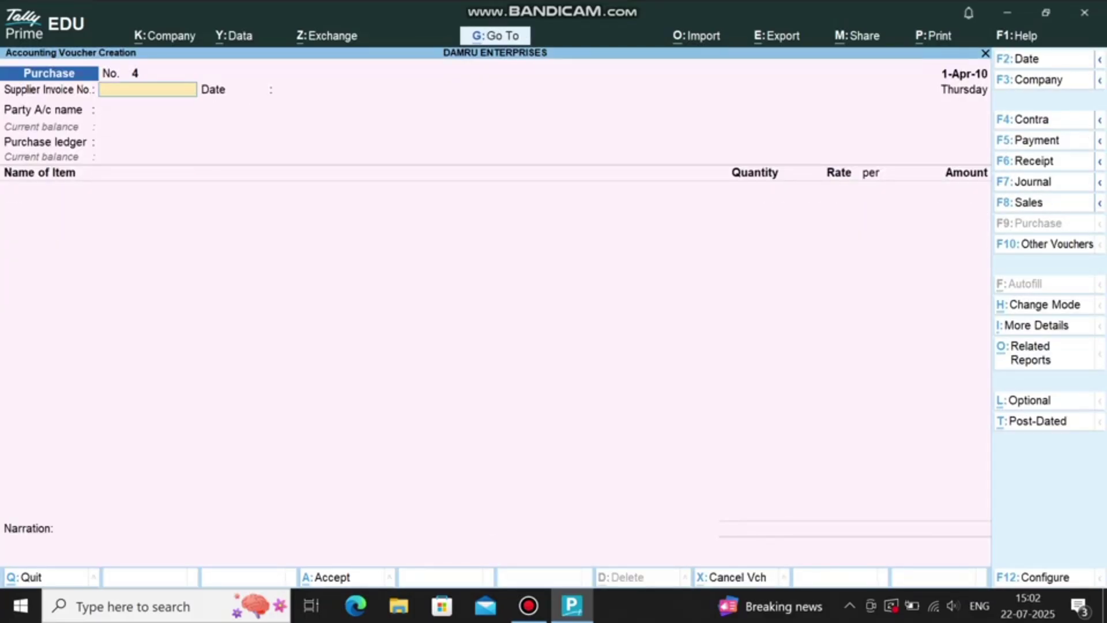
{"action": "left_click", "coordinate": [528, 606]}
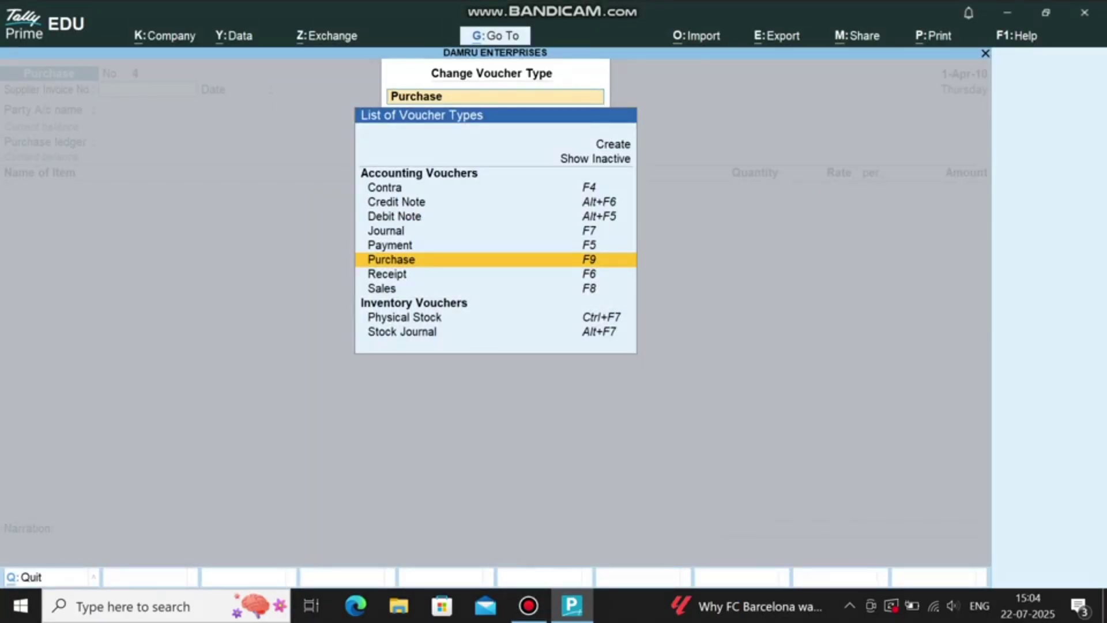
Step: Start a Debit Note to COMPUTER GALLERY A/C with PURCHASE A/C as the ledger
{"action": "key", "text": "Return"}
{"action": "key", "text": "F10"}
{"action": "key", "text": "Up"}
{"action": "key", "text": "Up"}
{"action": "key", "text": "Up"}
{"action": "key", "text": "Return"}
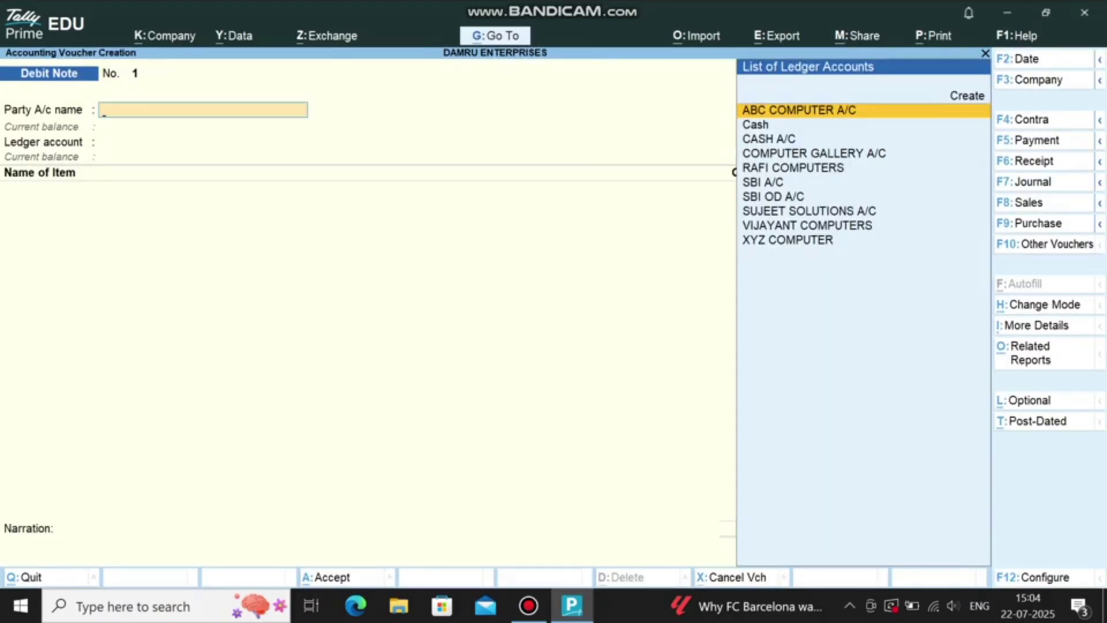
{"action": "type", "text": "COM"}
{"action": "key", "text": "Return"}
{"action": "key", "text": "ctrl+a"}
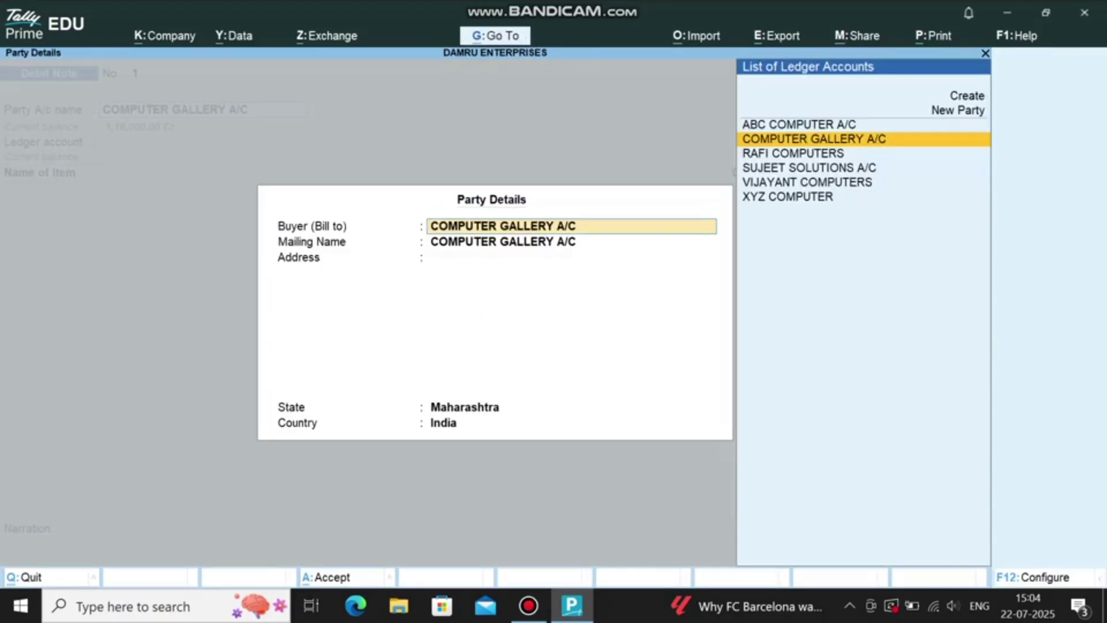
{"action": "key", "text": "ctrl+a"}
{"action": "key", "text": "Return"}
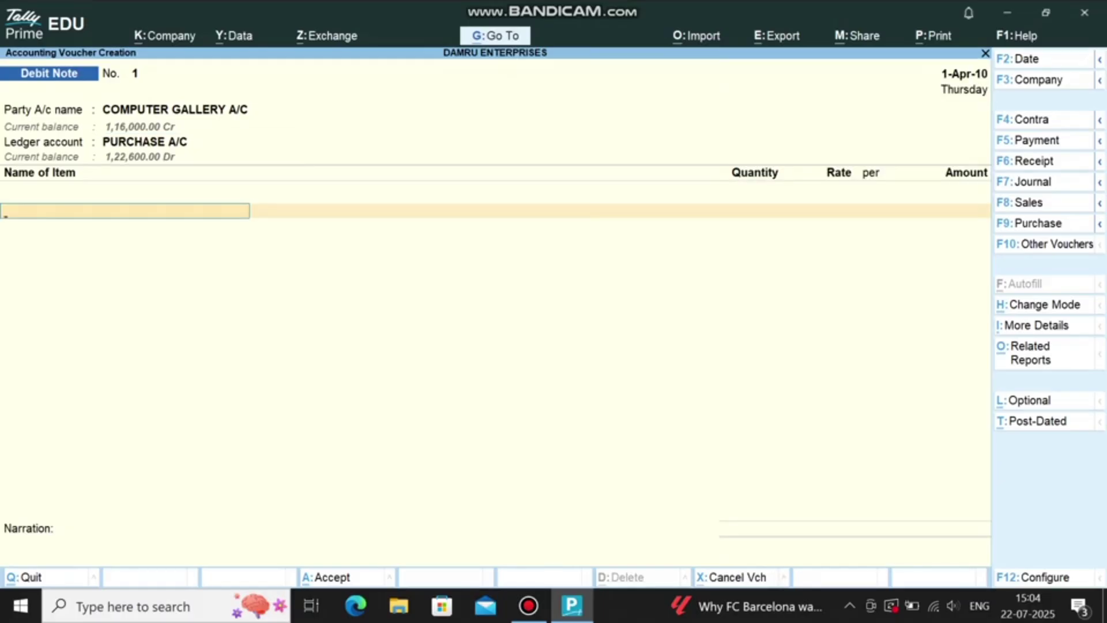
Step: Return 1 CPU and 1 MONITOR, adjusting the 18,000 against pending bill 1
{"action": "type", "text": "CP"}
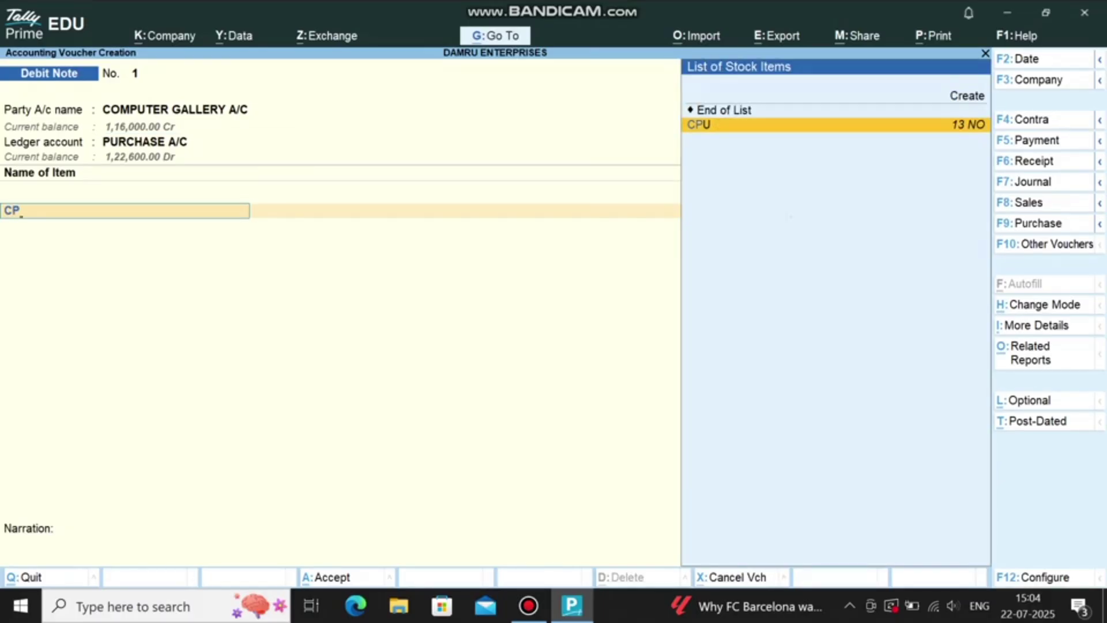
{"action": "key", "text": "Return"}
{"action": "type", "text": "1"}
{"action": "key", "text": "Return"}
{"action": "key", "text": "Return"}
{"action": "key", "text": "Return"}
{"action": "key", "text": "Return"}
{"action": "type", "text": "MONI"}
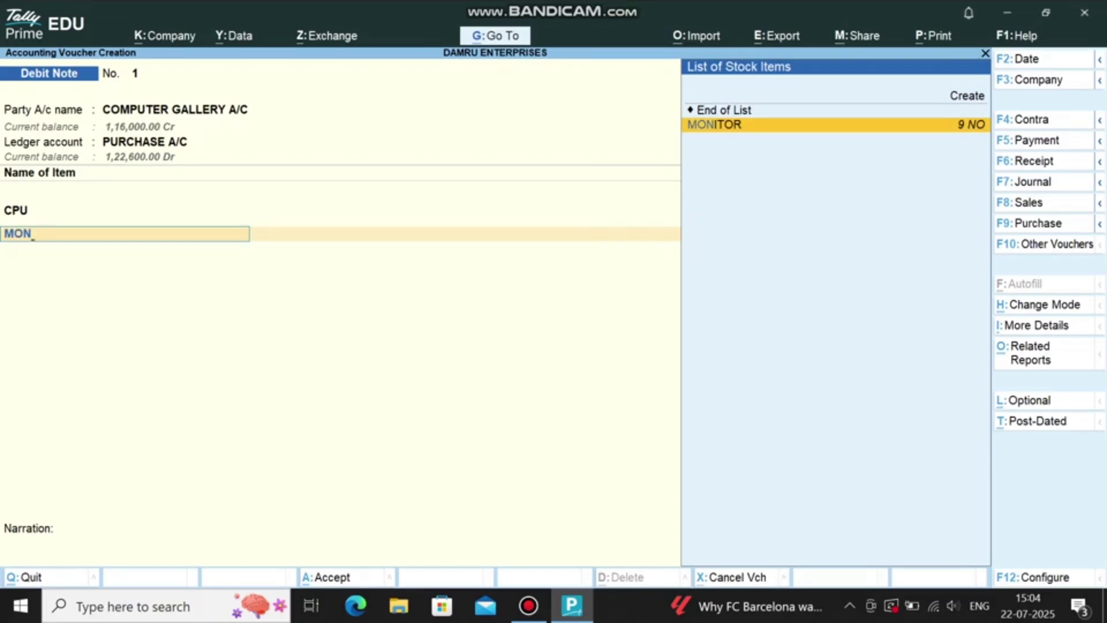
{"action": "key", "text": "Return"}
{"action": "type", "text": "1"}
{"action": "key", "text": "Return"}
{"action": "key", "text": "Return"}
{"action": "key", "text": "Return"}
{"action": "key", "text": "Return"}
{"action": "key", "text": "Return"}
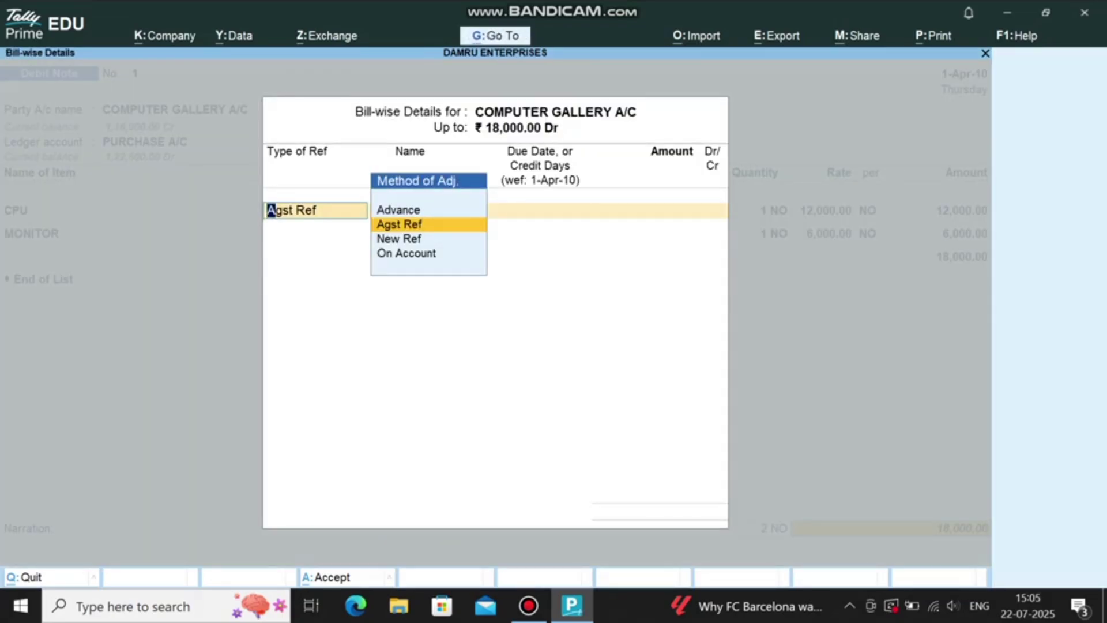
{"action": "key", "text": "Return"}
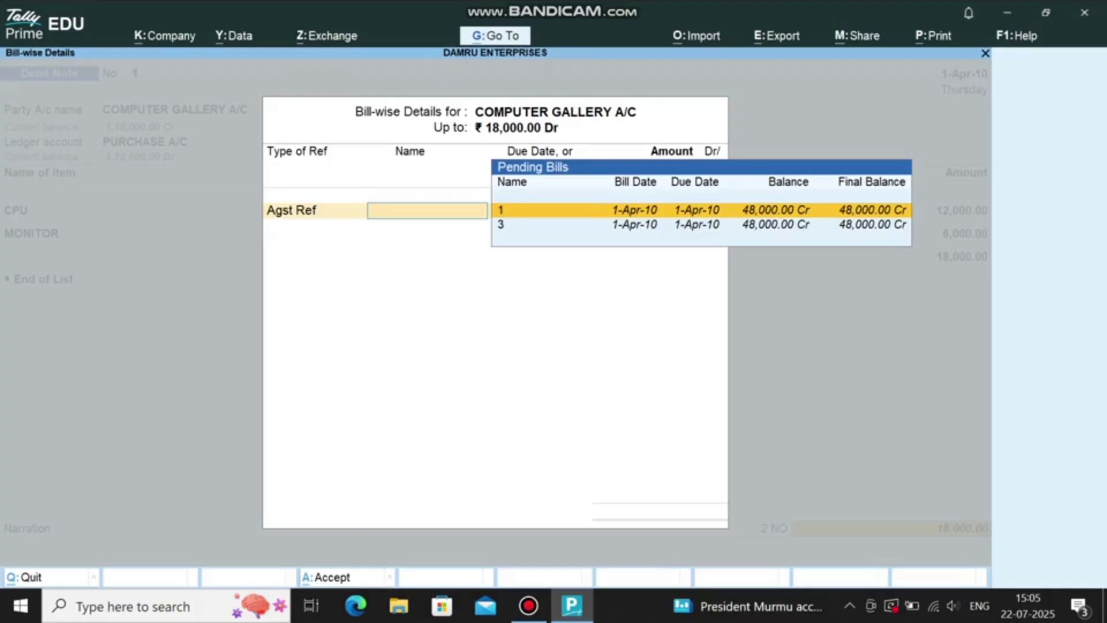
{"action": "key", "text": "Return"}
{"action": "key", "text": "Return"}
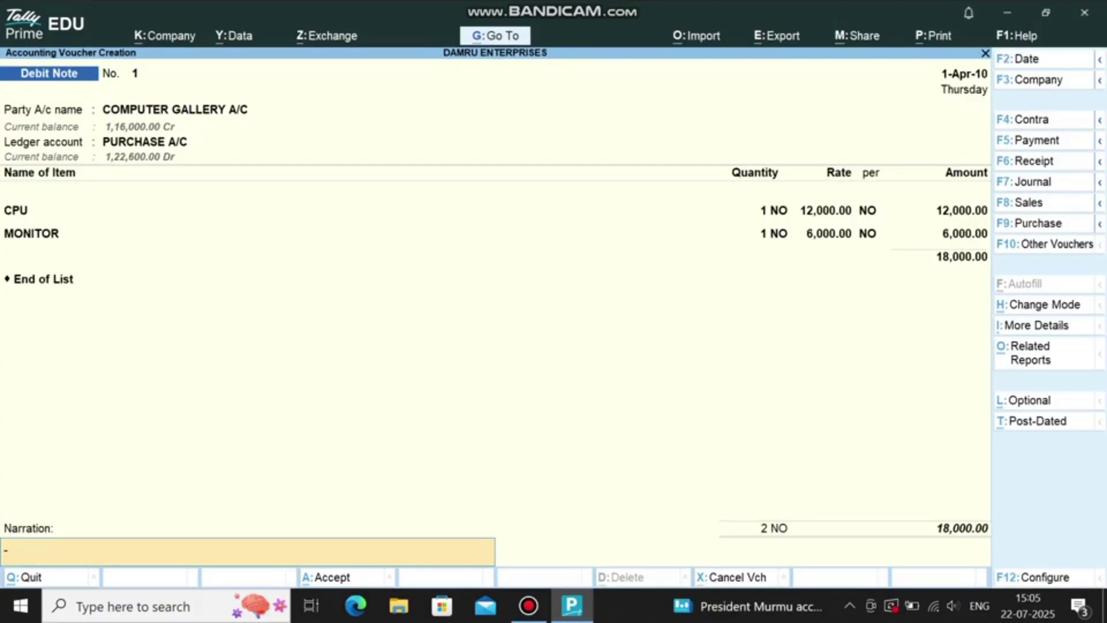
{"action": "key", "text": "Return"}
{"action": "key", "text": "F8"}
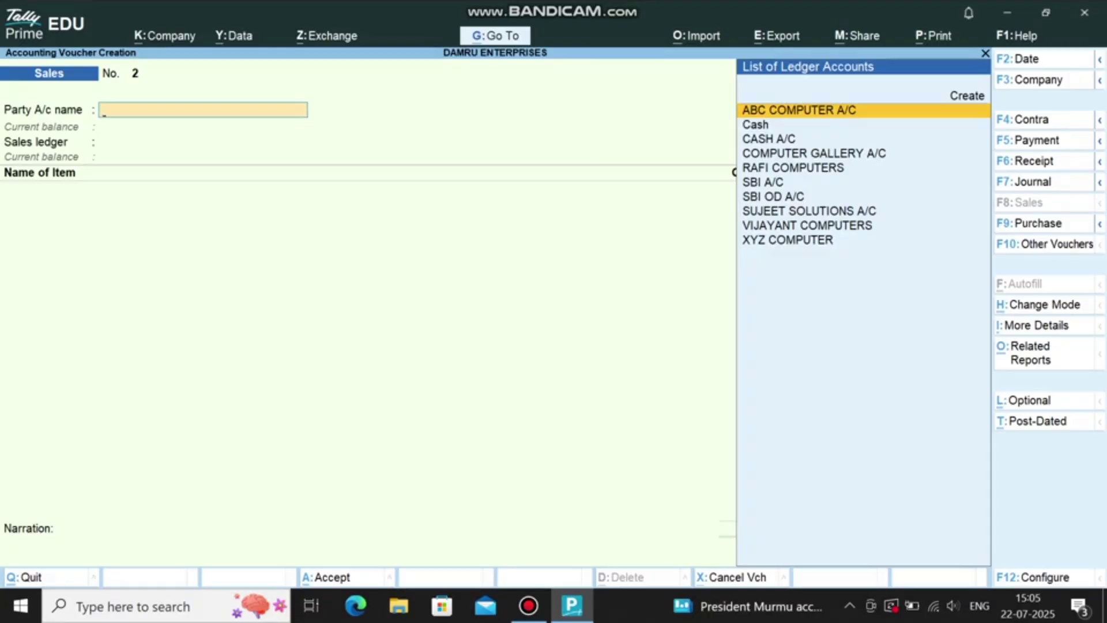
Step: Sell 3 CPU at 15,000 (45,000) to SUJEET SOLUTIONS A/C and save the voucher
{"action": "left_click", "coordinate": [809, 211]}
{"action": "key", "text": "Return"}
{"action": "key", "text": "Return"}
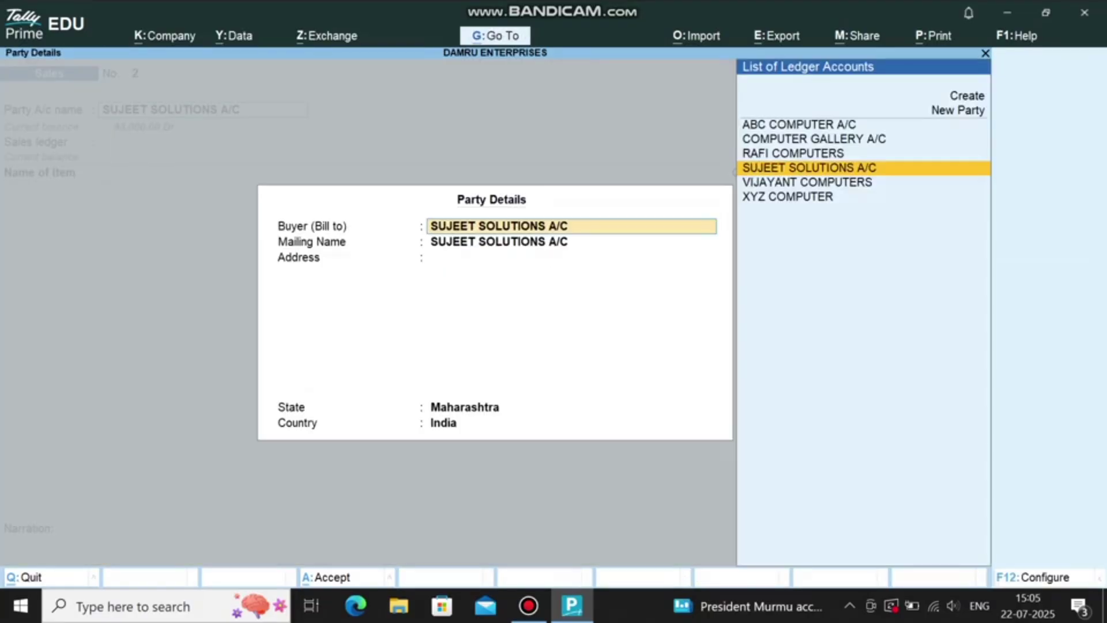
{"action": "key", "text": "Return"}
{"action": "key", "text": "Return"}
{"action": "type", "text": "C"}
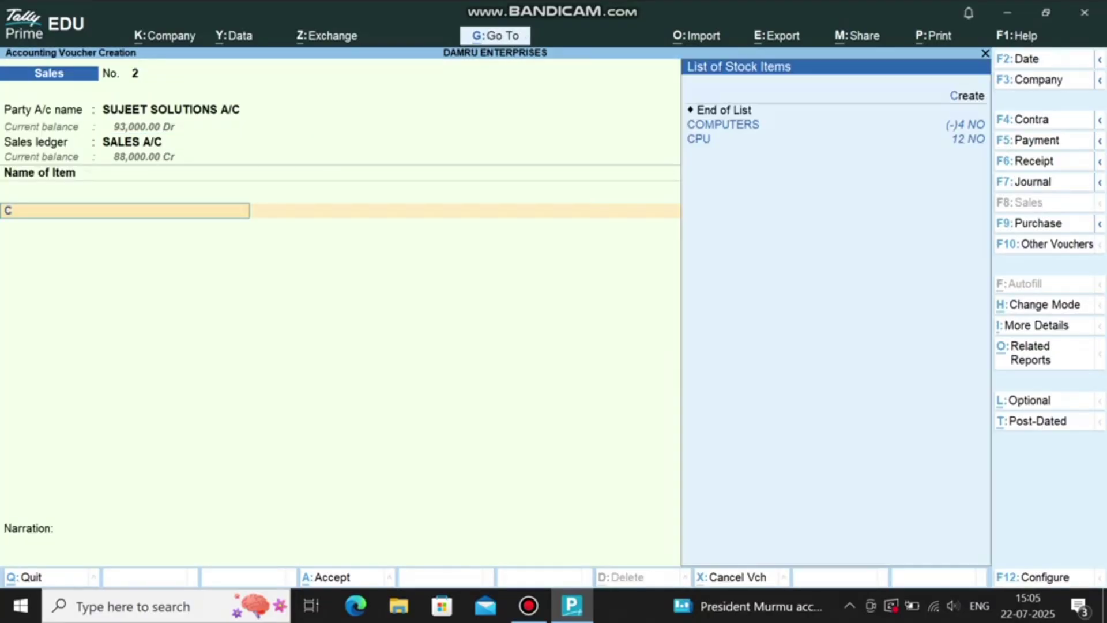
{"action": "type", "text": "P"}
{"action": "key", "text": "Return"}
{"action": "type", "text": "3"}
{"action": "key", "text": "Return"}
{"action": "type", "text": "15000"}
{"action": "key", "text": "Return"}
{"action": "key", "text": "Return"}
{"action": "key", "text": "ctrl+a"}
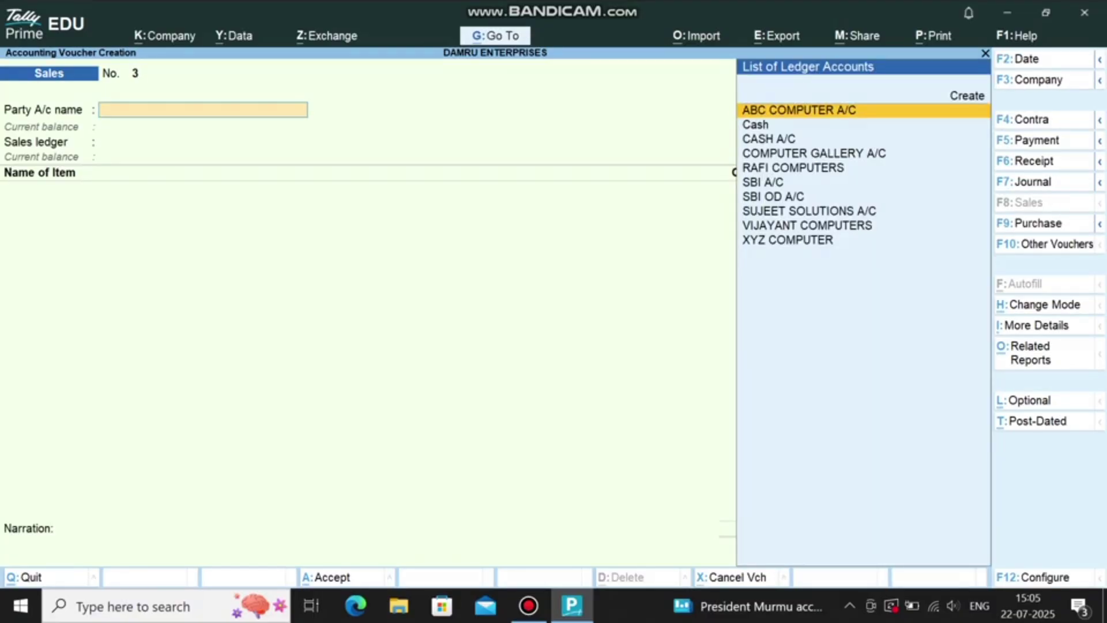
Step: Start a Credit Note from SUJEET SOLUTIONS A/C with SALES A/C as the ledger
{"action": "key", "text": "F10"}
{"action": "key", "text": "Up"}
{"action": "key", "text": "Up"}
{"action": "key", "text": "Up"}
{"action": "key", "text": "Up"}
{"action": "key", "text": "Up"}
{"action": "key", "text": "Up"}
{"action": "key", "text": "Return"}
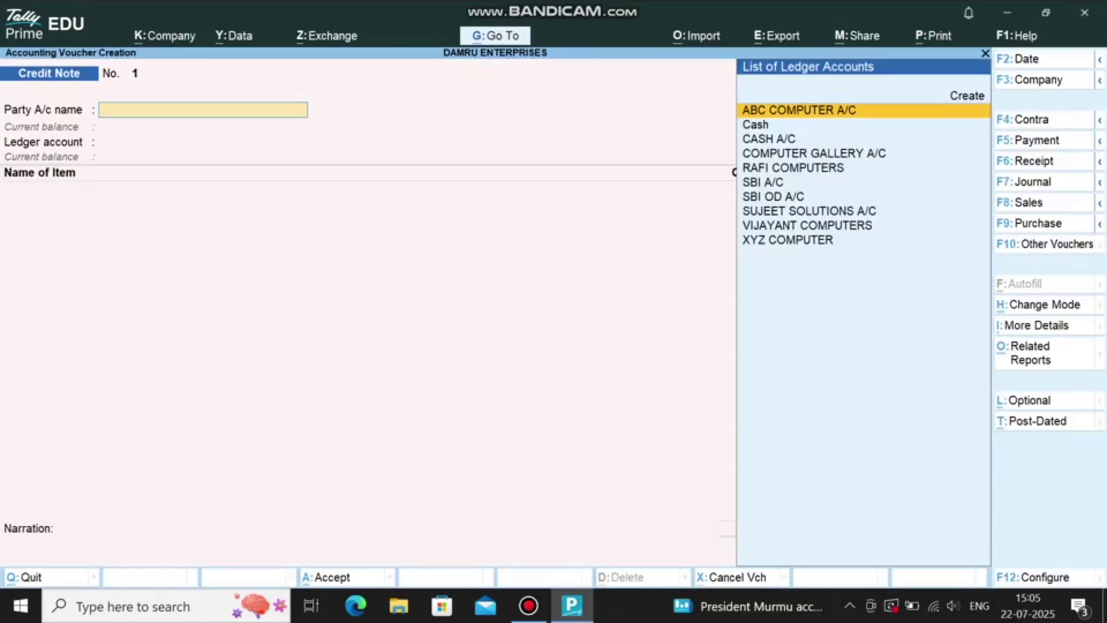
{"action": "type", "text": "SUJEET SOLUTIONS A/C"}
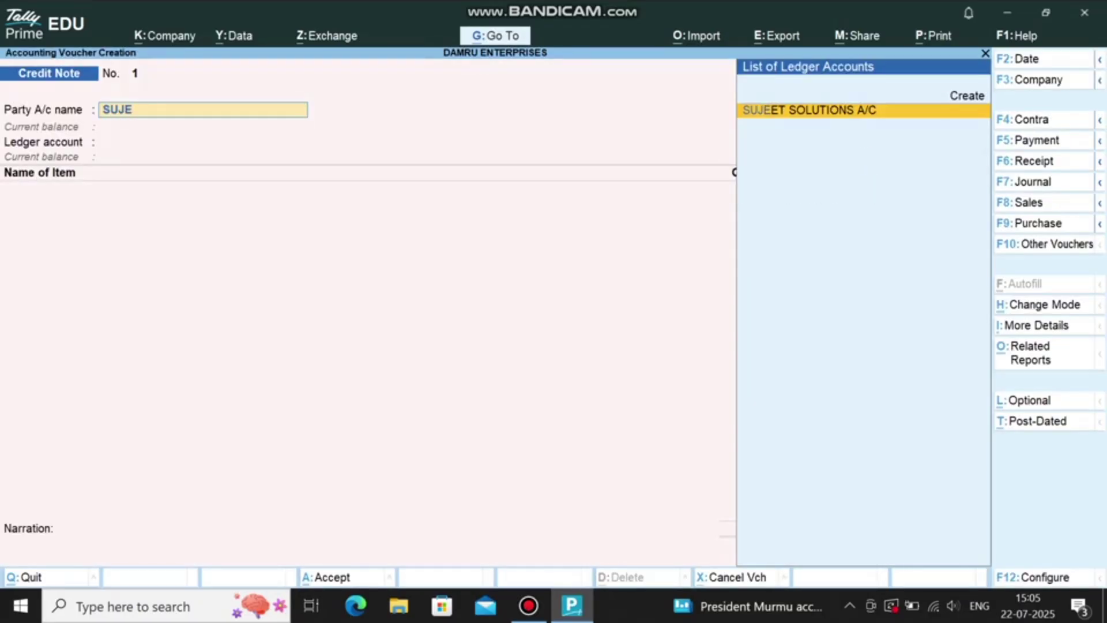
{"action": "key", "text": "Return"}
{"action": "key", "text": "Return"}
{"action": "key", "text": "ctrl+a"}
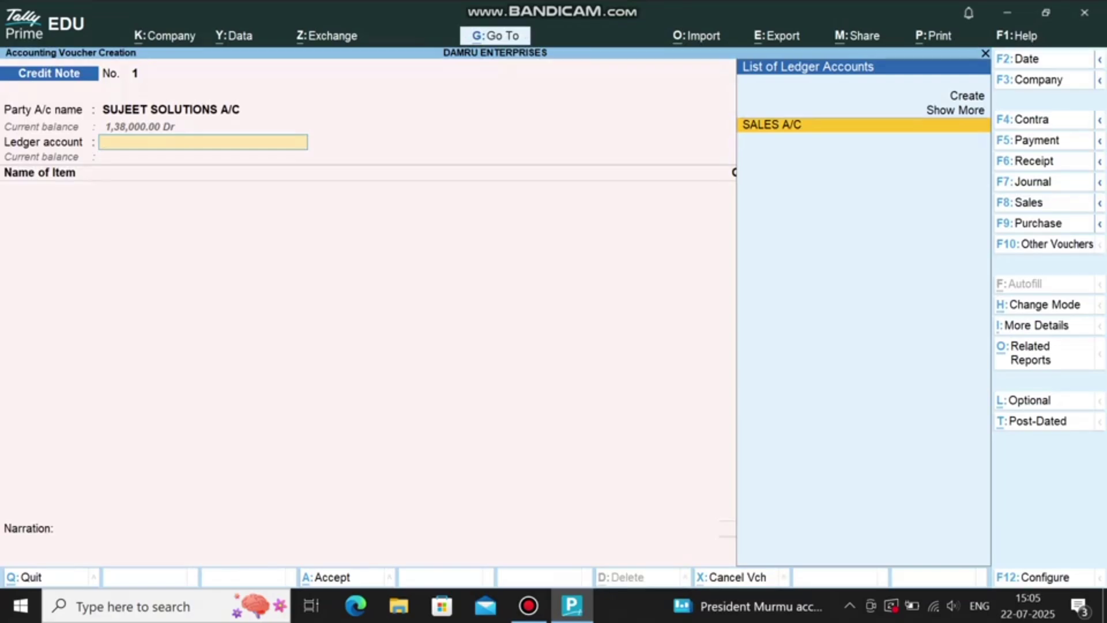
{"action": "key", "text": "Return"}
Step: Enter 3 returned CPU, adjust the 45,000 against bill 1, and save
{"action": "type", "text": "CP"}
{"action": "key", "text": "Return"}
{"action": "type", "text": "3"}
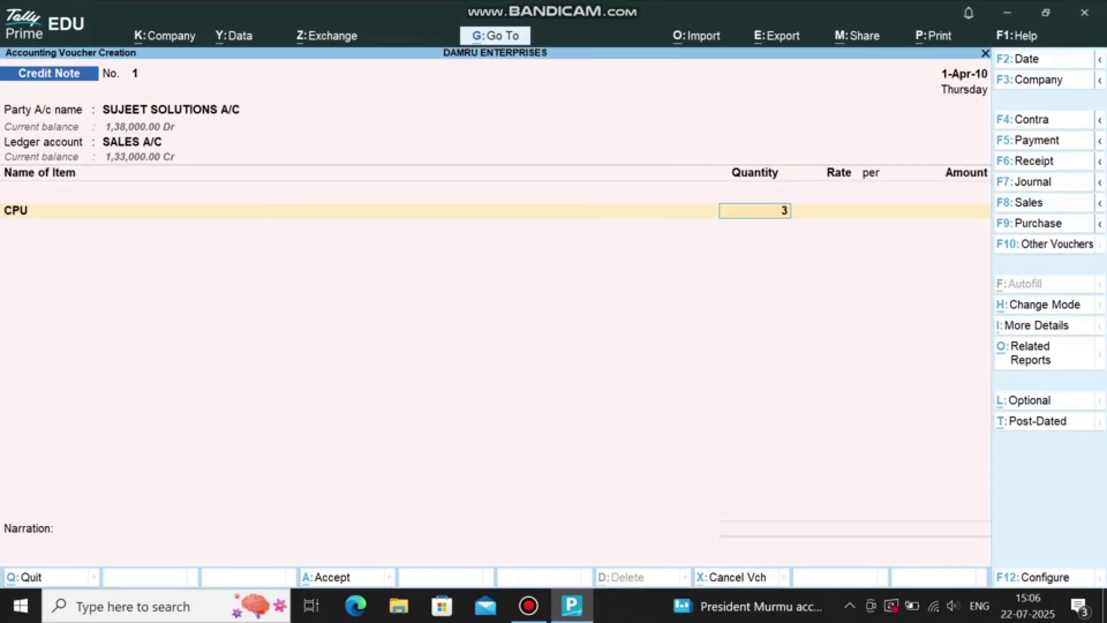
{"action": "key", "text": "Return"}
{"action": "key", "text": "Return"}
{"action": "key", "text": "Return"}
{"action": "key", "text": "Return"}
{"action": "key", "text": "Return"}
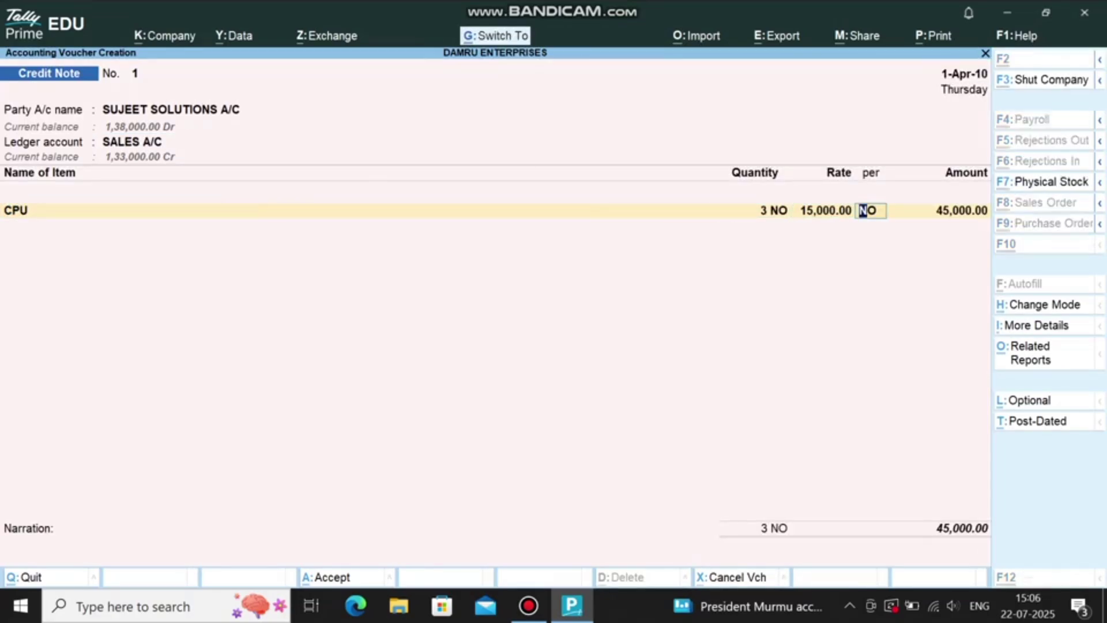
{"action": "key", "text": "Return"}
{"action": "key", "text": "Return"}
{"action": "key", "text": "Return"}
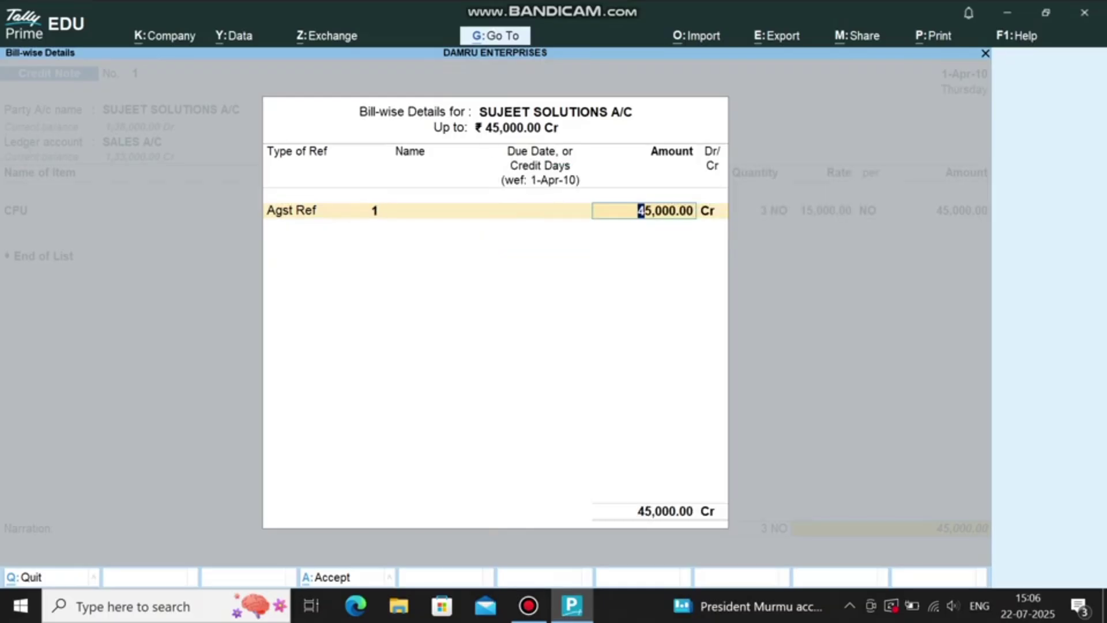
{"action": "key", "text": "ctrl+a"}
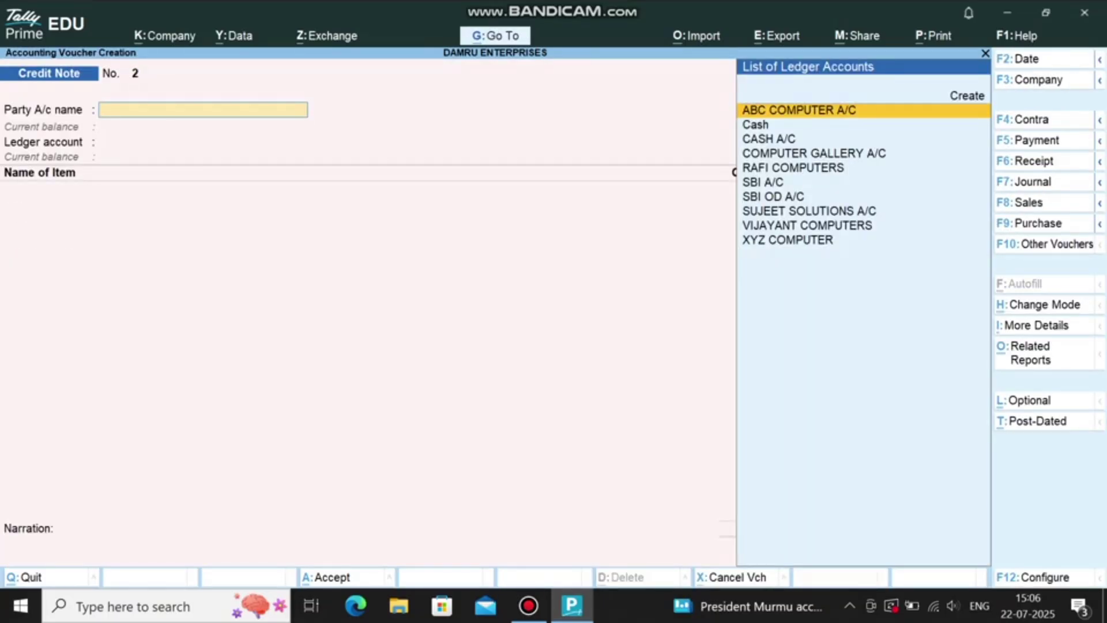
Step: Start a Receipt crediting SALES A/C for 2 CPU at 15,000
{"action": "key", "text": "F6"}
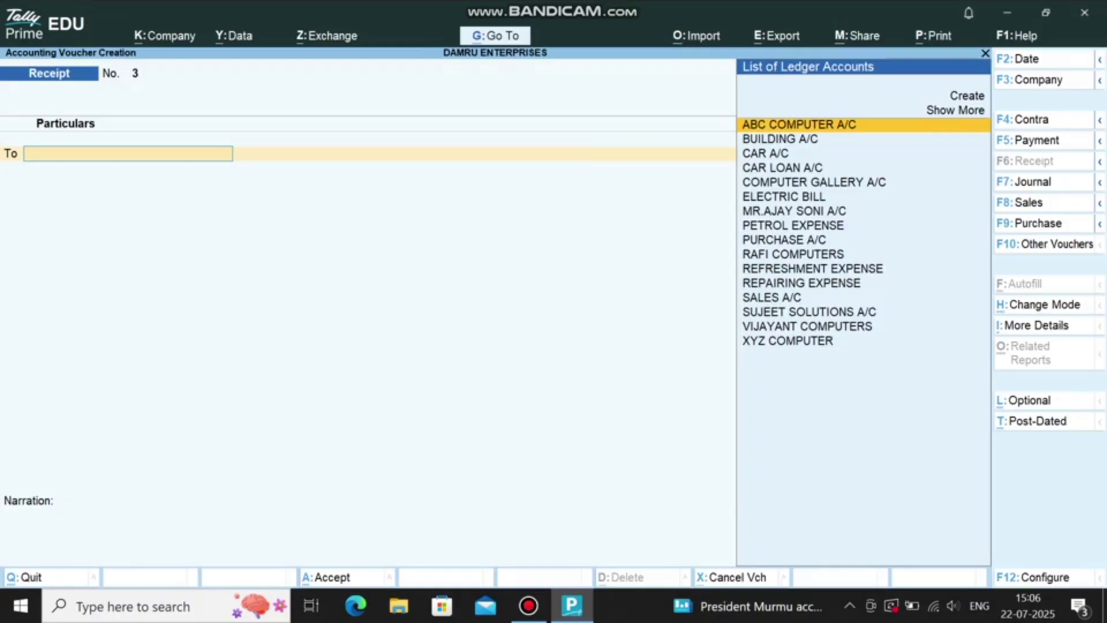
{"action": "type", "text": "SA"}
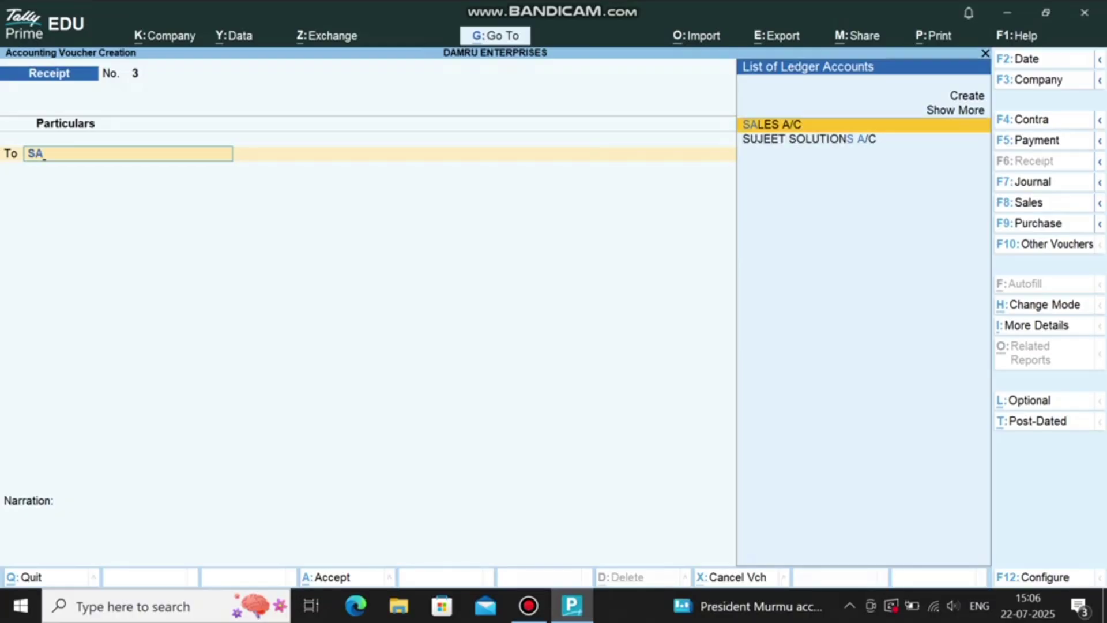
{"action": "key", "text": "Return"}
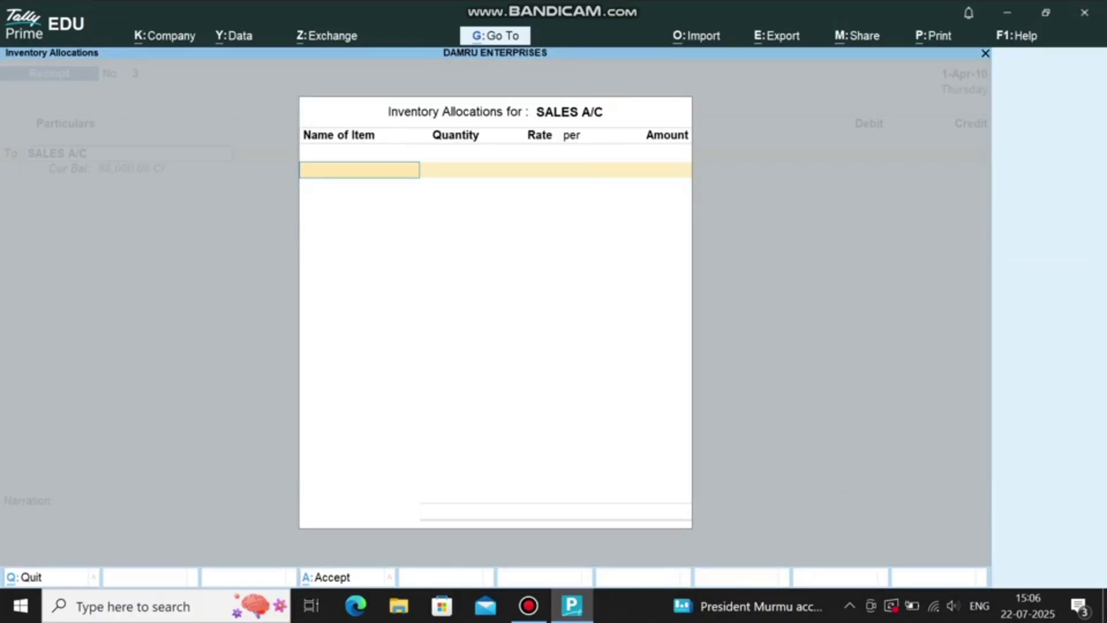
{"action": "type", "text": "CO"}
{"action": "key", "text": "BackSpace"}
{"action": "type", "text": "P"}
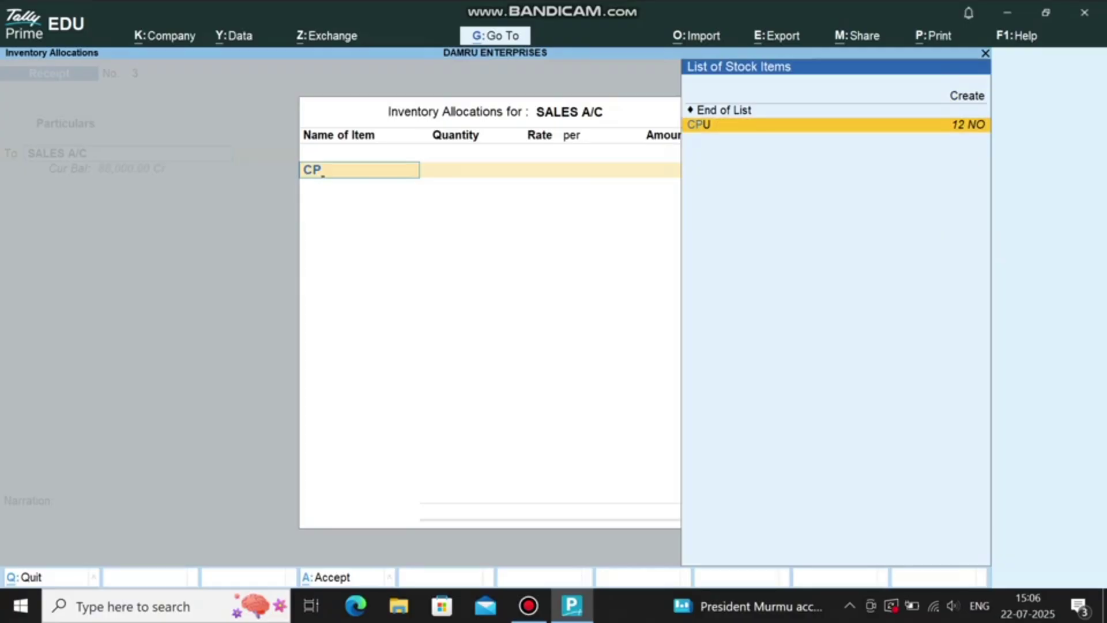
{"action": "key", "text": "Return"}
{"action": "type", "text": "2"}
{"action": "key", "text": "Return"}
{"action": "key", "text": "Return"}
{"action": "key", "text": "Return"}
{"action": "key", "text": "Return"}
{"action": "key", "text": "Return"}
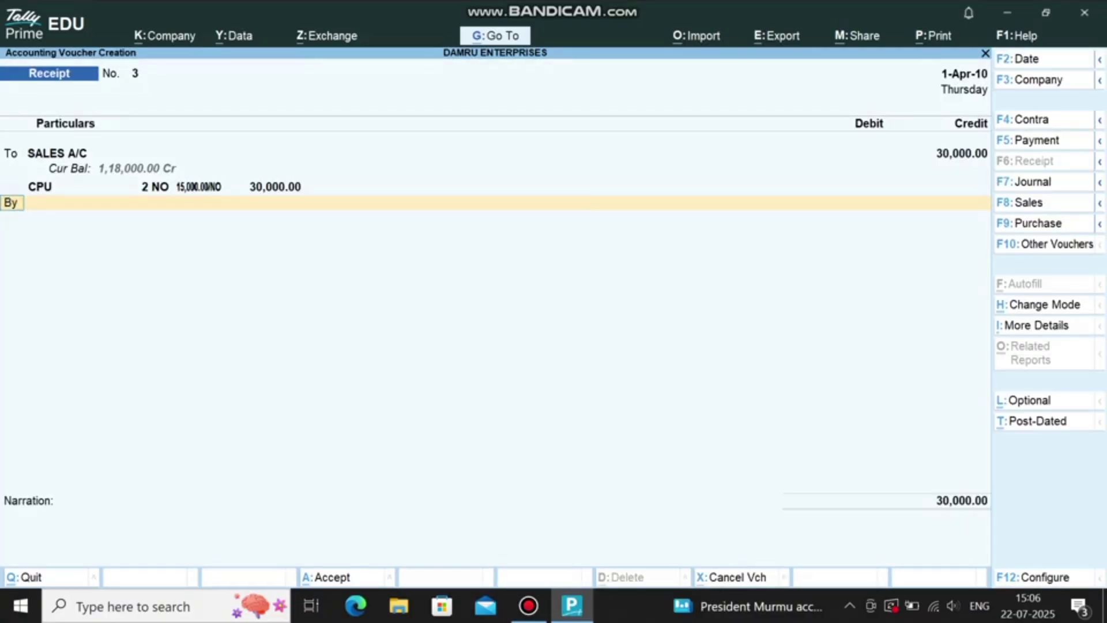
Step: Debit CASH A/C with 30,000 and save the receipt
{"action": "type", "text": "CAS"}
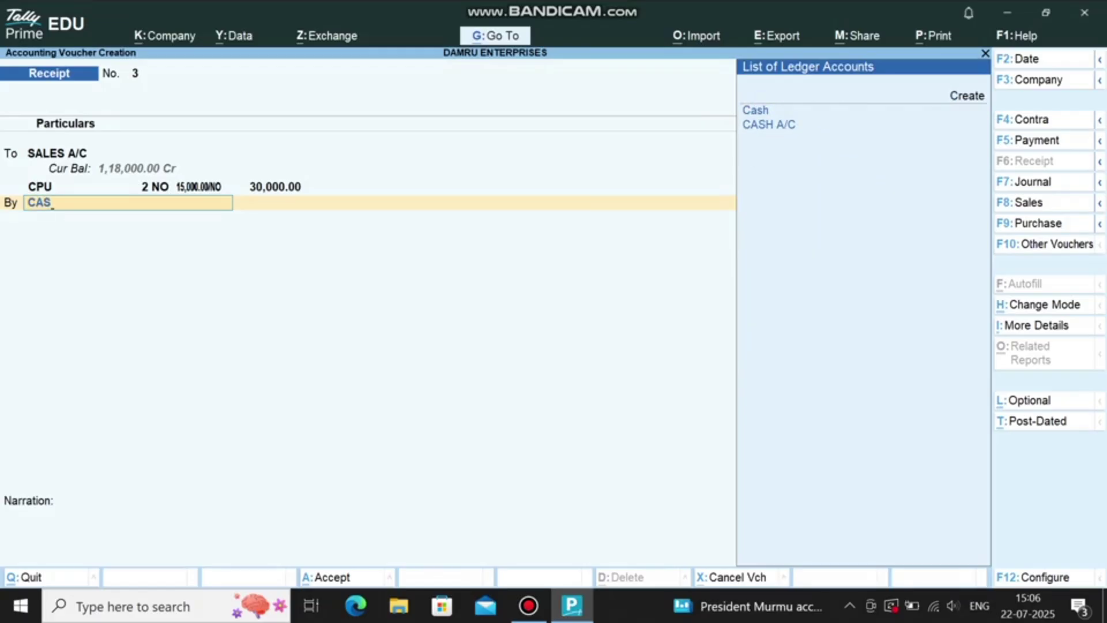
{"action": "key", "text": "Down"}
{"action": "key", "text": "Return"}
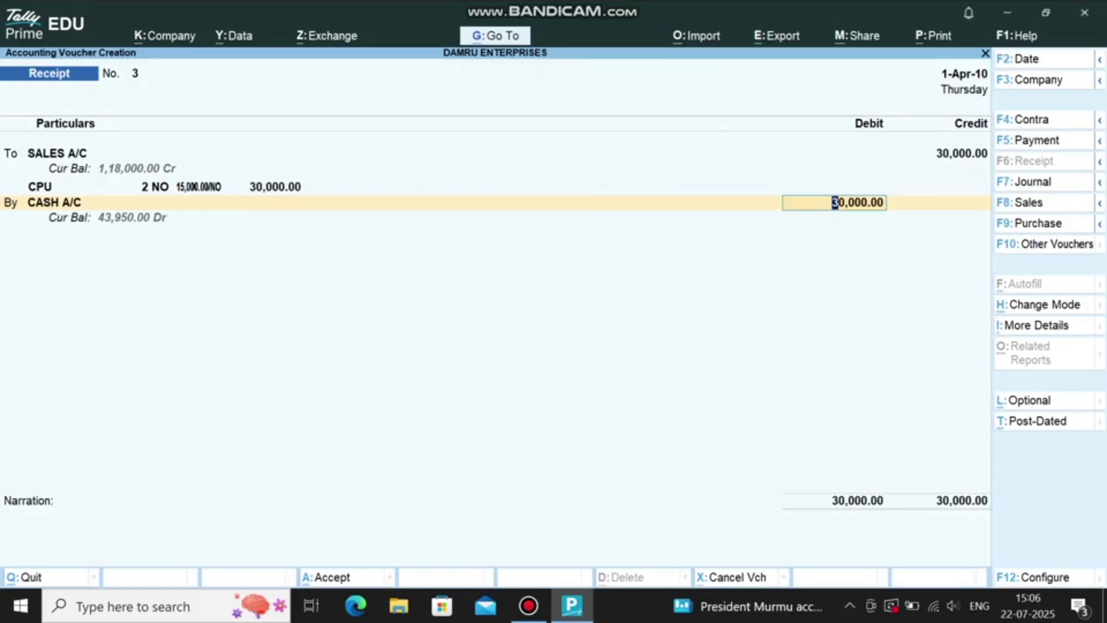
{"action": "key", "text": "Return"}
{"action": "key", "text": "Return"}
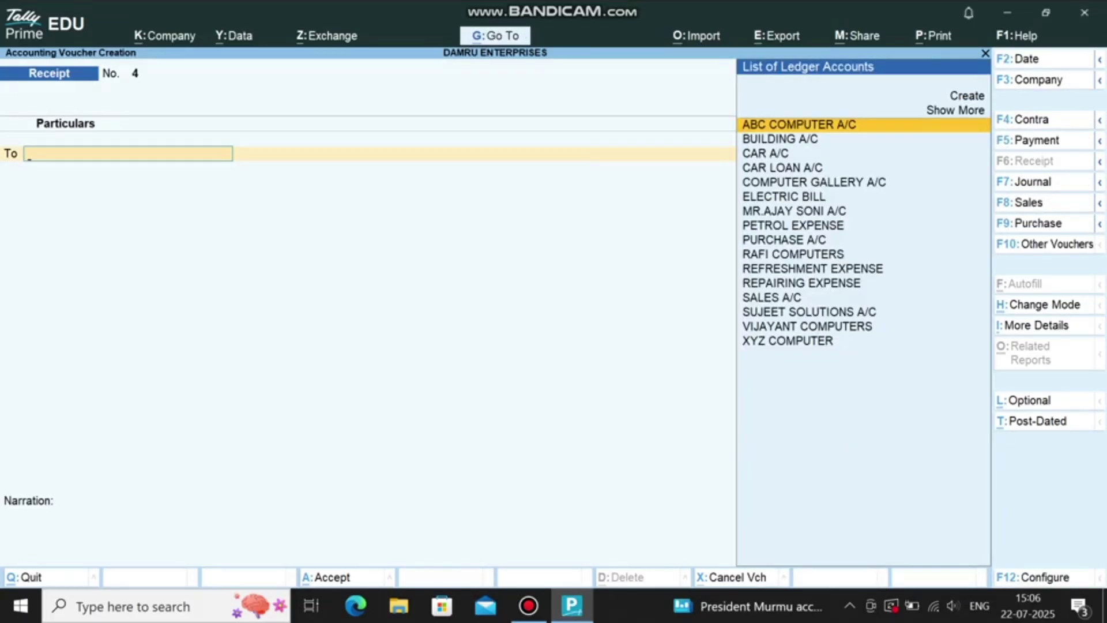
{"action": "key", "text": "F10"}
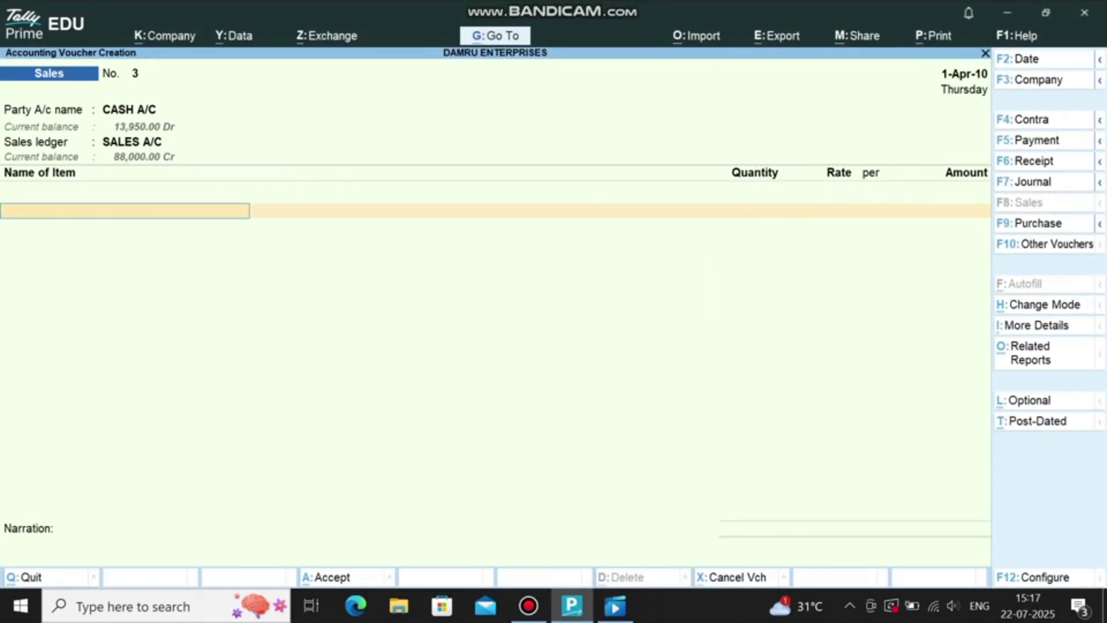
Step: Create the ledger SYSTEMATRIX COMPUTERS A/C under Sundry Creditors from the Payment voucher
{"action": "key", "text": "F5"}
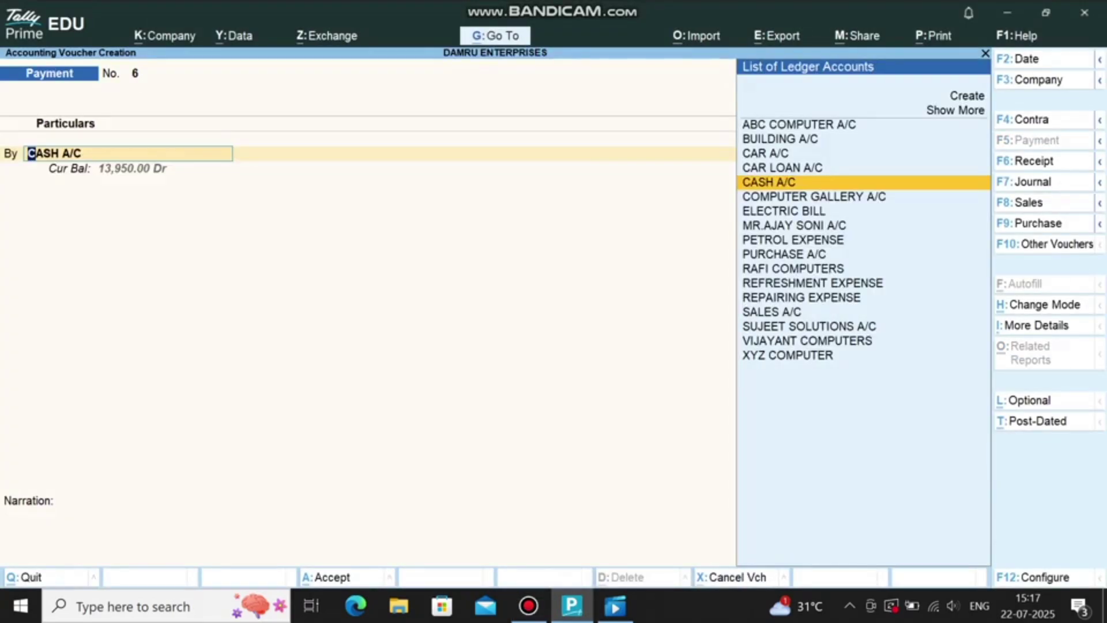
{"action": "key", "text": "alt+c"}
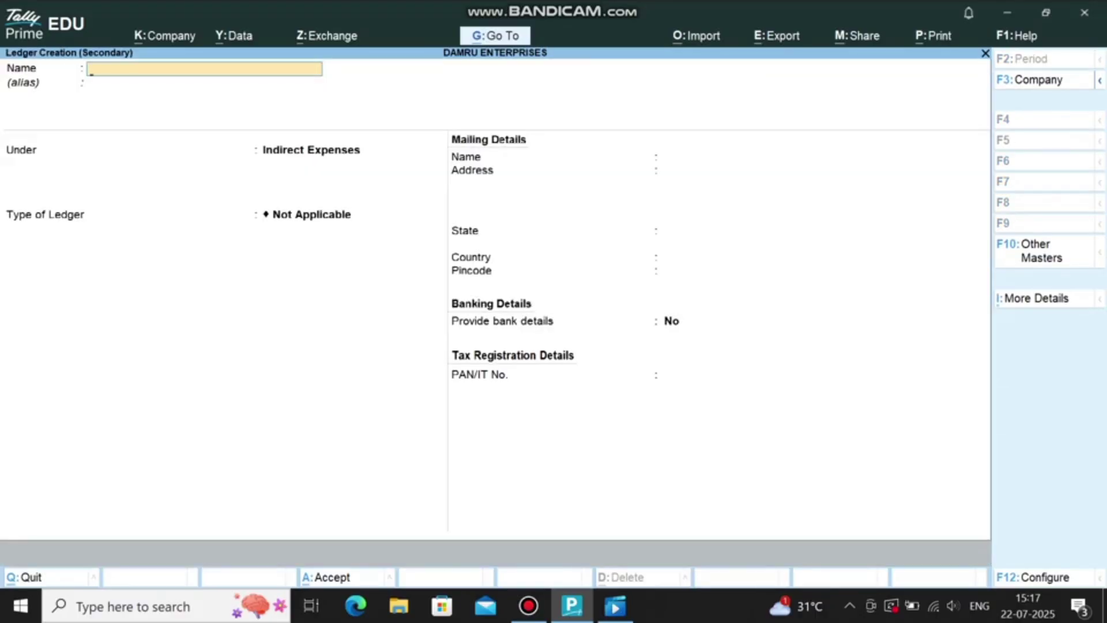
{"action": "type", "text": "SYSTEMATRIX COM"}
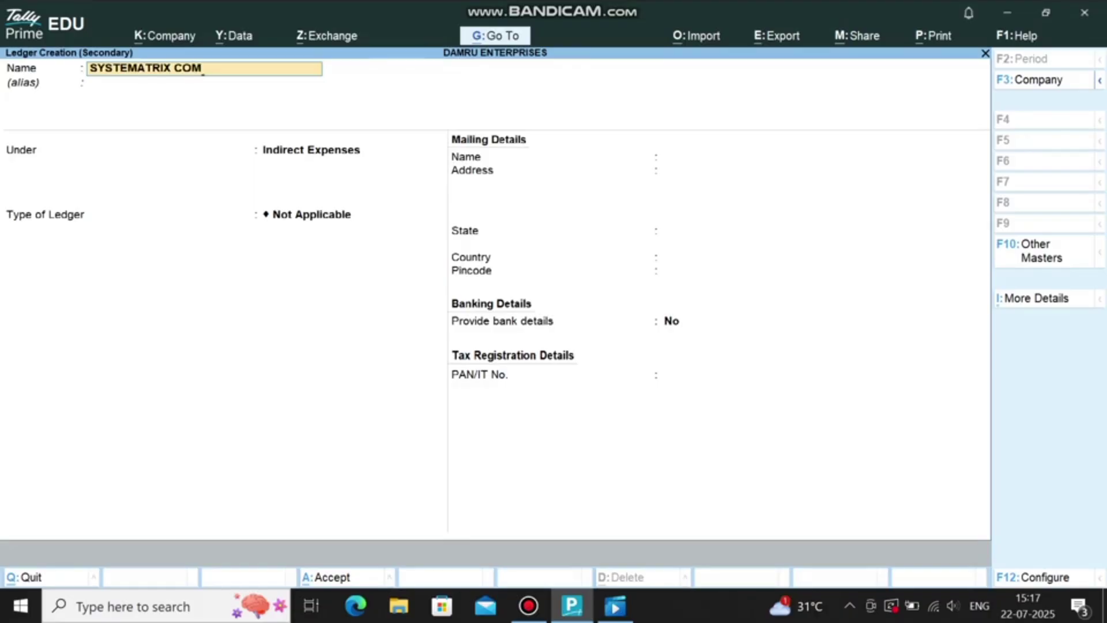
{"action": "type", "text": "PUTERS A/C"}
{"action": "key", "text": "Return"}
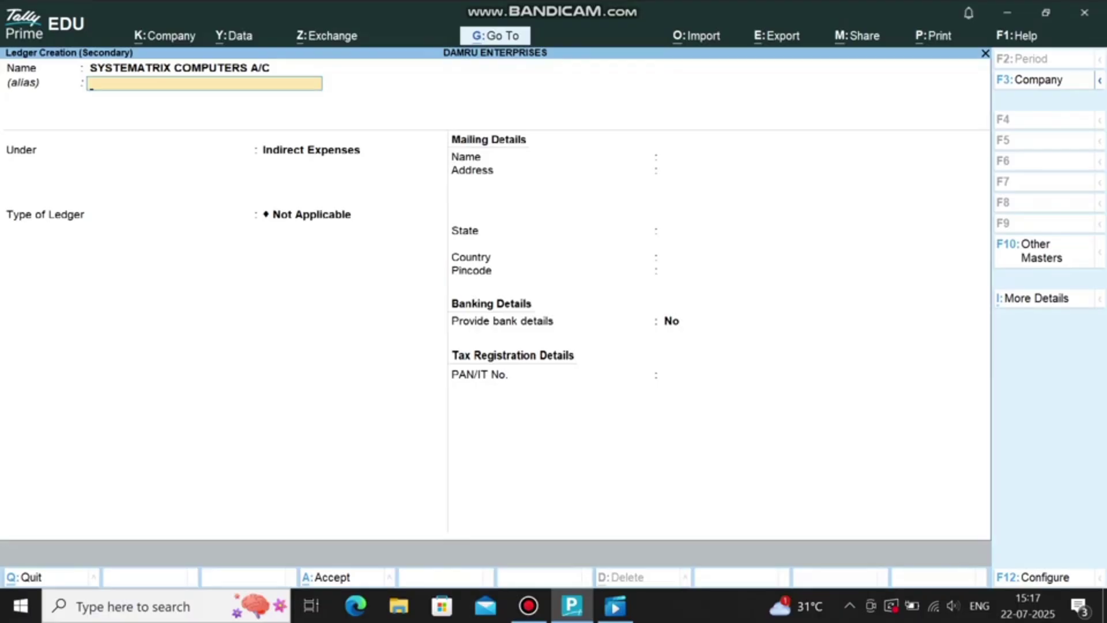
{"action": "key", "text": "Return"}
{"action": "type", "text": "CRE"}
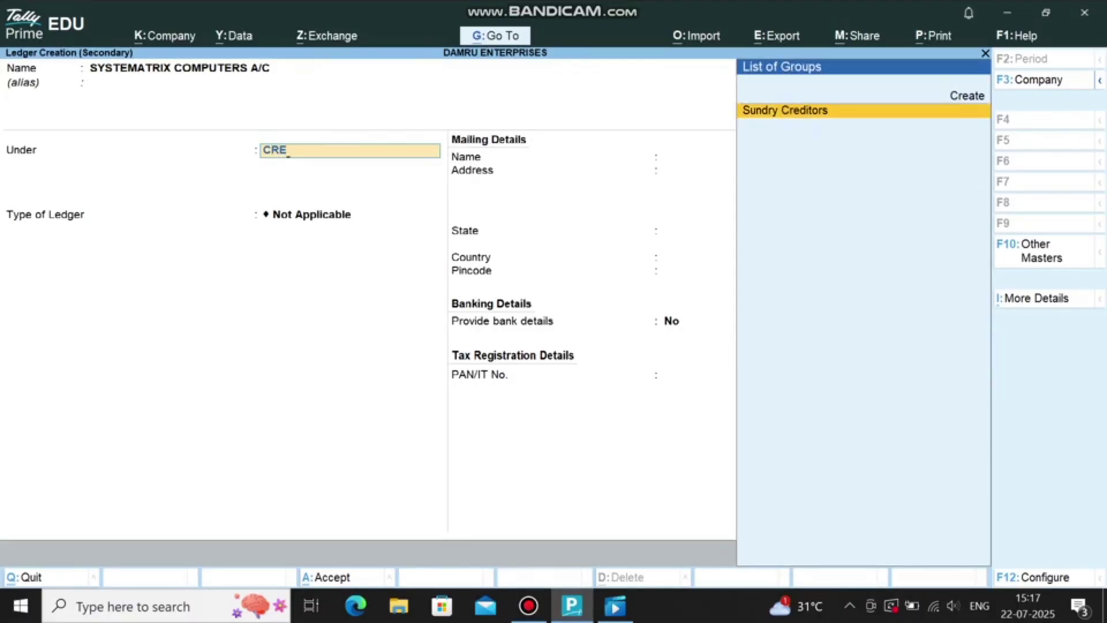
{"action": "key", "text": "Return"}
{"action": "key", "text": "ctrl+a"}
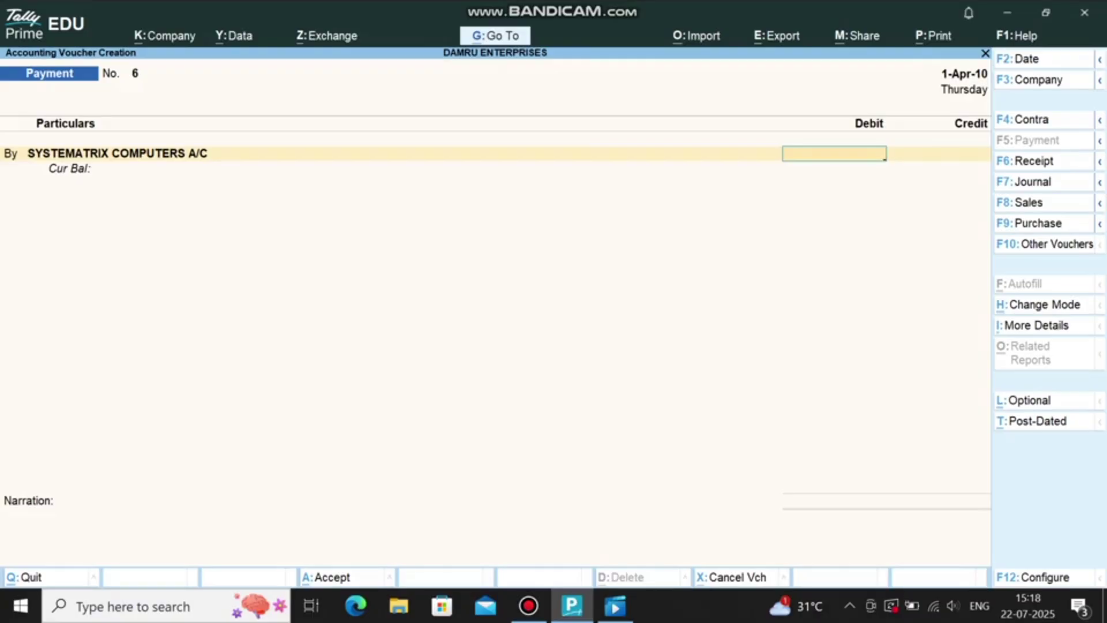
Step: Pay a 50,000 Advance to the new creditor from CASH A/C
{"action": "type", "text": "50000"}
{"action": "key", "text": "Return"}
{"action": "key", "text": "Return"}
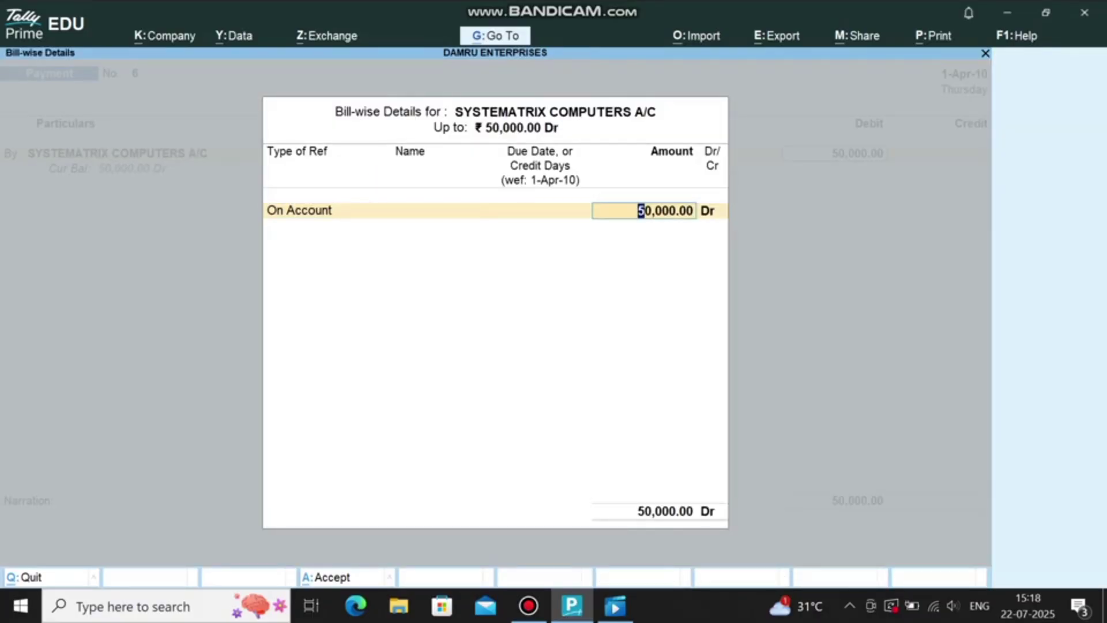
{"action": "key", "text": "BackSpace"}
{"action": "key", "text": "Up"}
{"action": "key", "text": "Up"}
{"action": "key", "text": "Up"}
{"action": "key", "text": "Return"}
{"action": "key", "text": "Return"}
{"action": "key", "text": "Return"}
{"action": "type", "text": "CASH A/"}
{"action": "key", "text": "Return"}
{"action": "key", "text": "Return"}
{"action": "key", "text": "Return"}
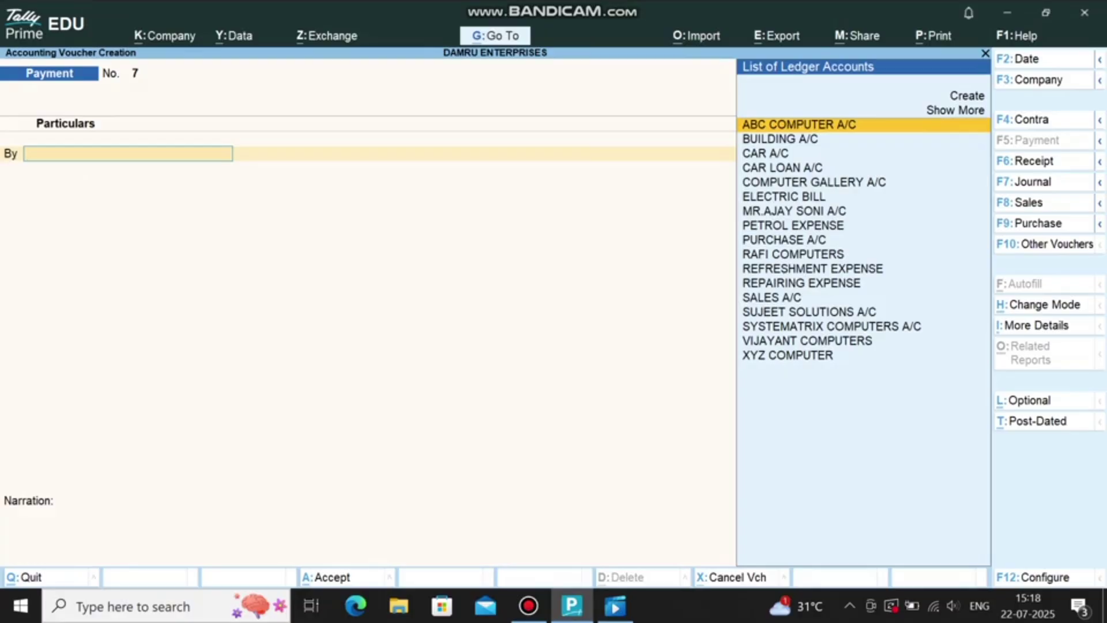
Step: Start a Purchase from SYSTEMATRIX COMPUTERS A/C with PURCHASE A/C as the ledger
{"action": "key", "text": "F9"}
{"action": "key", "text": "Return"}
{"action": "type", "text": "SY"}
{"action": "key", "text": "Return"}
{"action": "key", "text": "Return"}
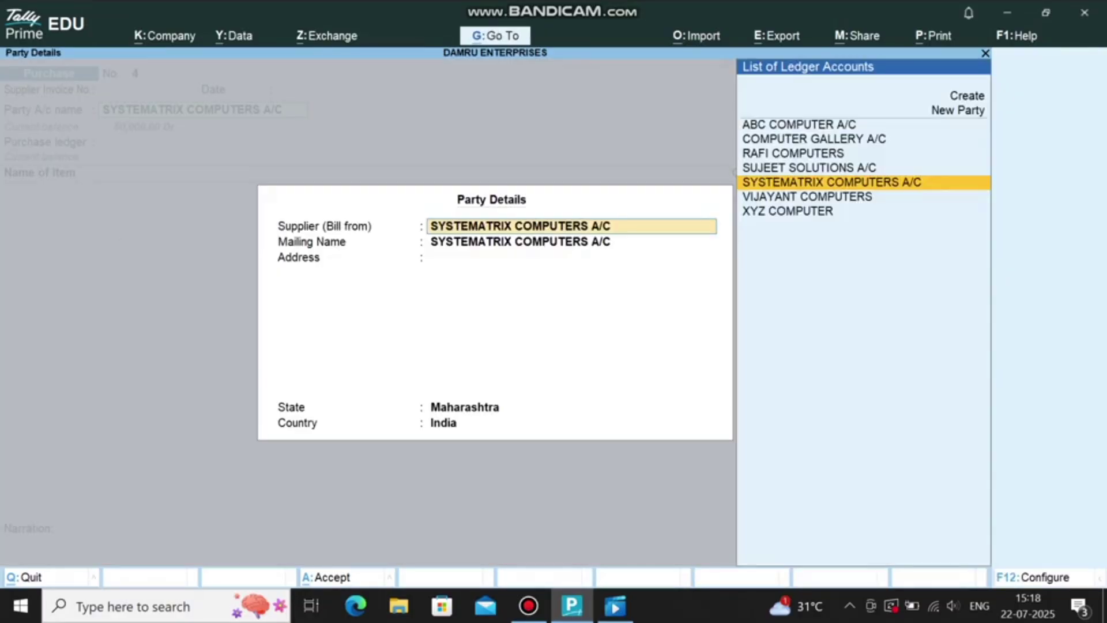
{"action": "key", "text": "Return"}
{"action": "key", "text": "Return"}
{"action": "type", "text": "CPU"}
{"action": "key", "text": "Return"}
Step: Add 1 CPU and 2 MONITOR to the purchase and save it
{"action": "key", "text": "Return"}
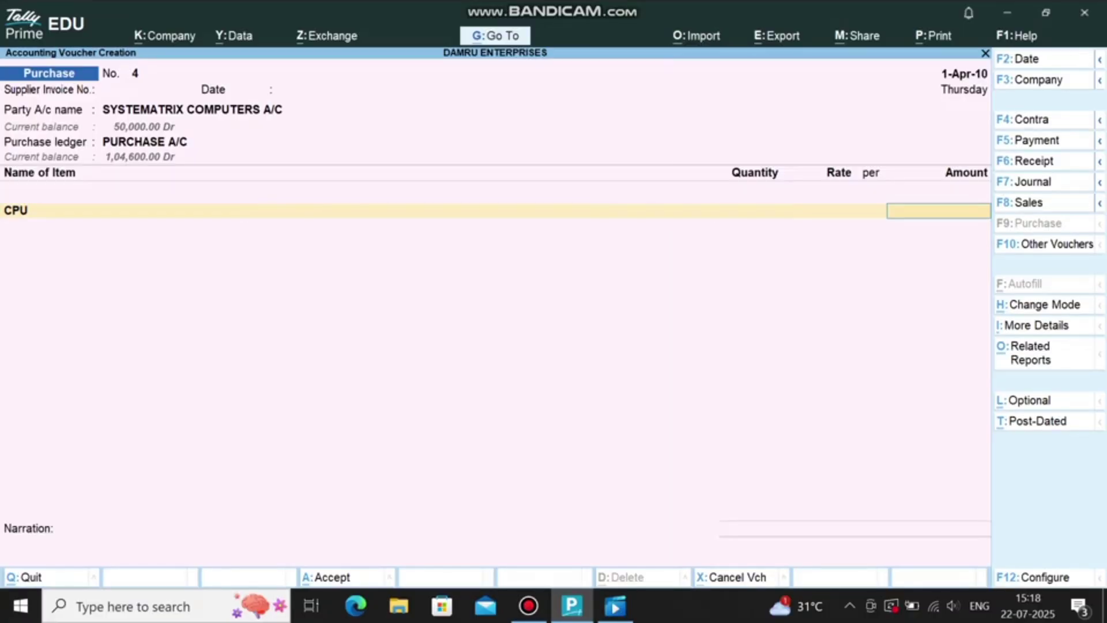
{"action": "key", "text": "BackSpace"}
{"action": "type", "text": "1"}
{"action": "key", "text": "Return"}
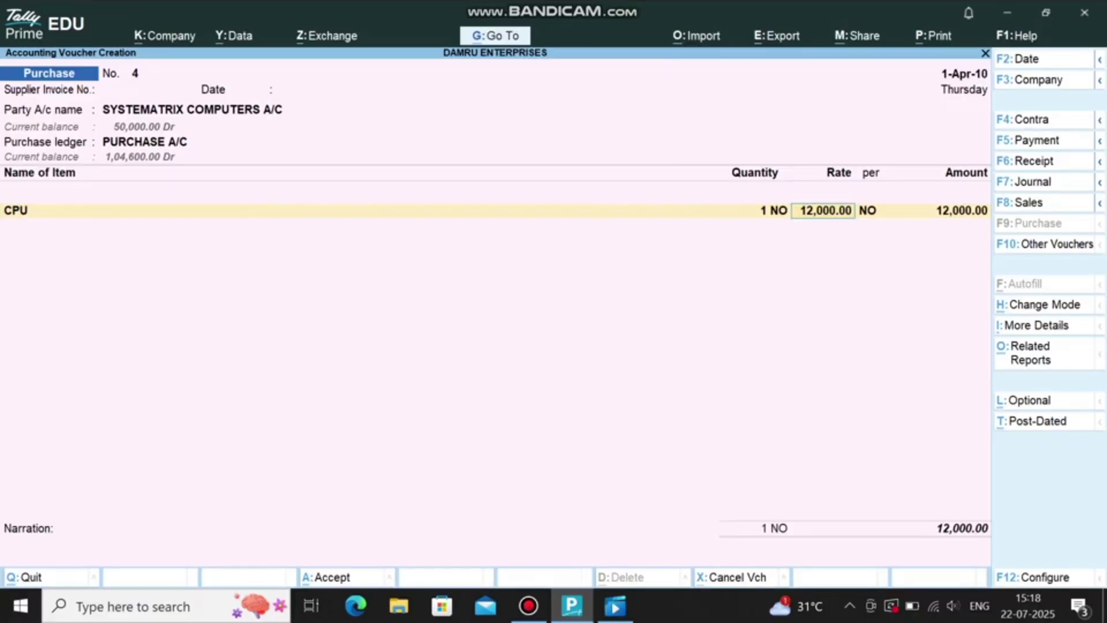
{"action": "key", "text": "Return"}
{"action": "key", "text": "Return"}
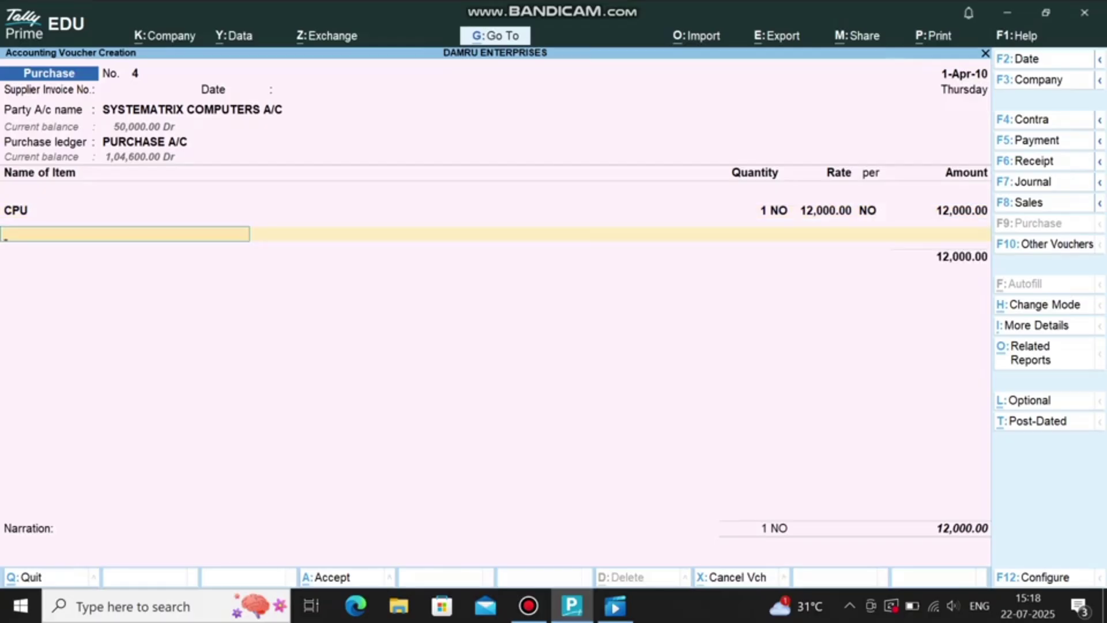
{"action": "type", "text": "MO"}
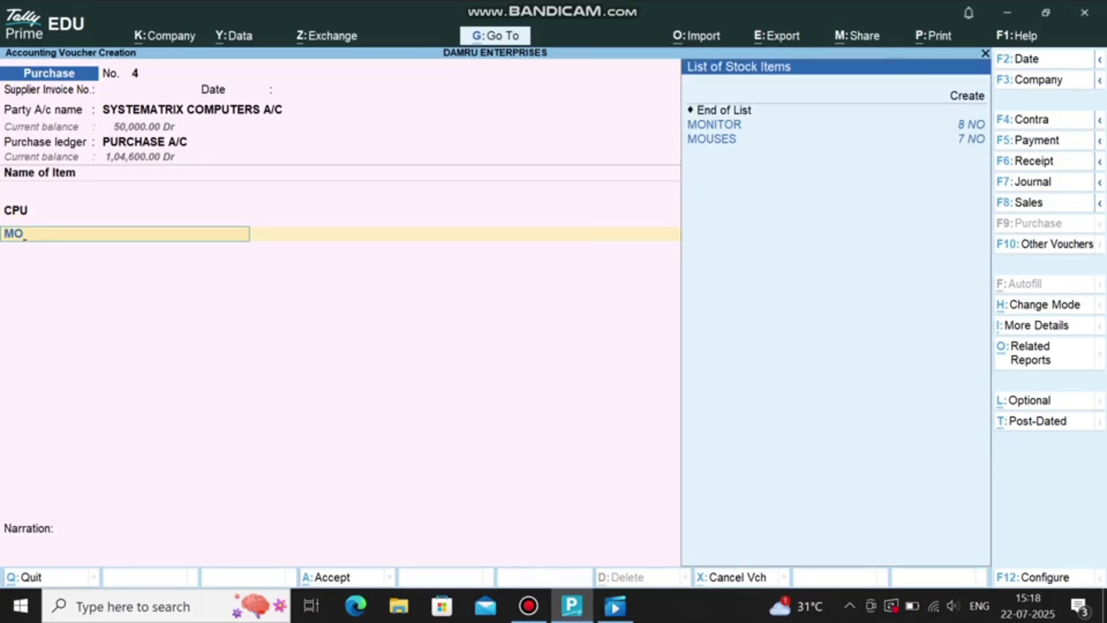
{"action": "key", "text": "Return"}
{"action": "type", "text": "2"}
{"action": "key", "text": "Return"}
{"action": "key", "text": "Return"}
{"action": "key", "text": "Return"}
{"action": "key", "text": "ctrl+a"}
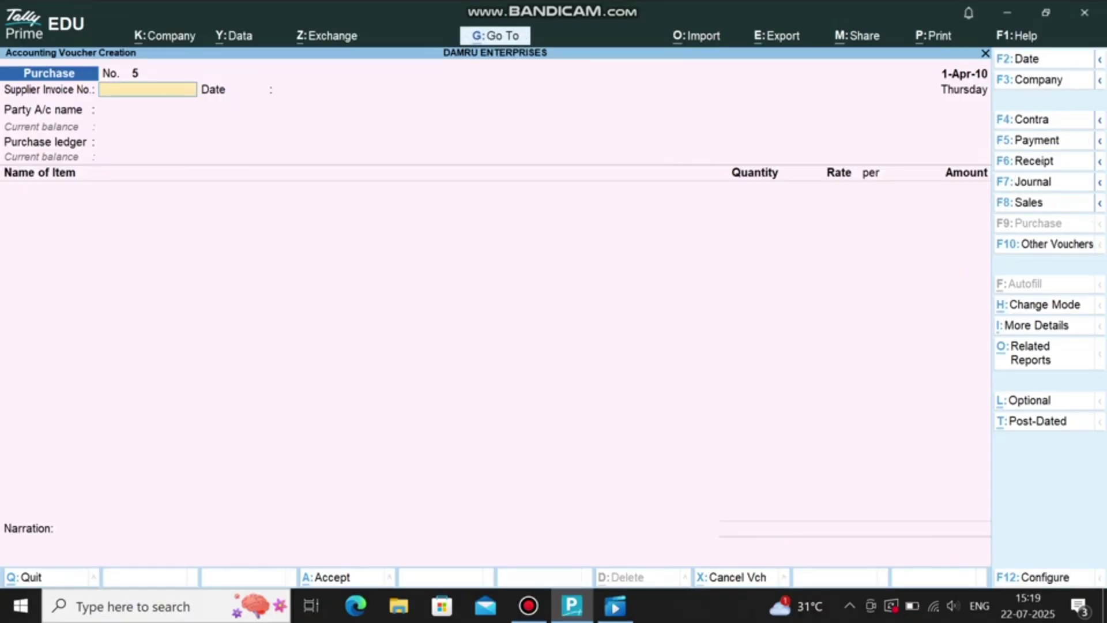
Step: Create the ledger DEEPAK COMPUTERS under Sundry Debtors from a Receipt voucher
{"action": "key", "text": "F6"}
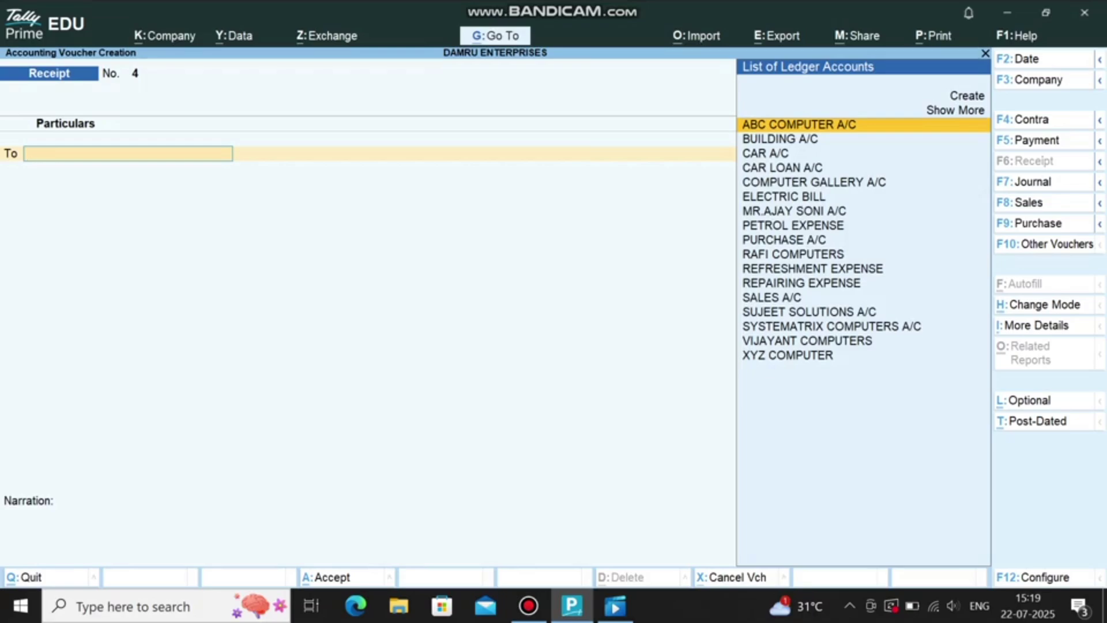
{"action": "key", "text": "Up"}
{"action": "key", "text": "Return"}
{"action": "type", "text": "DE"}
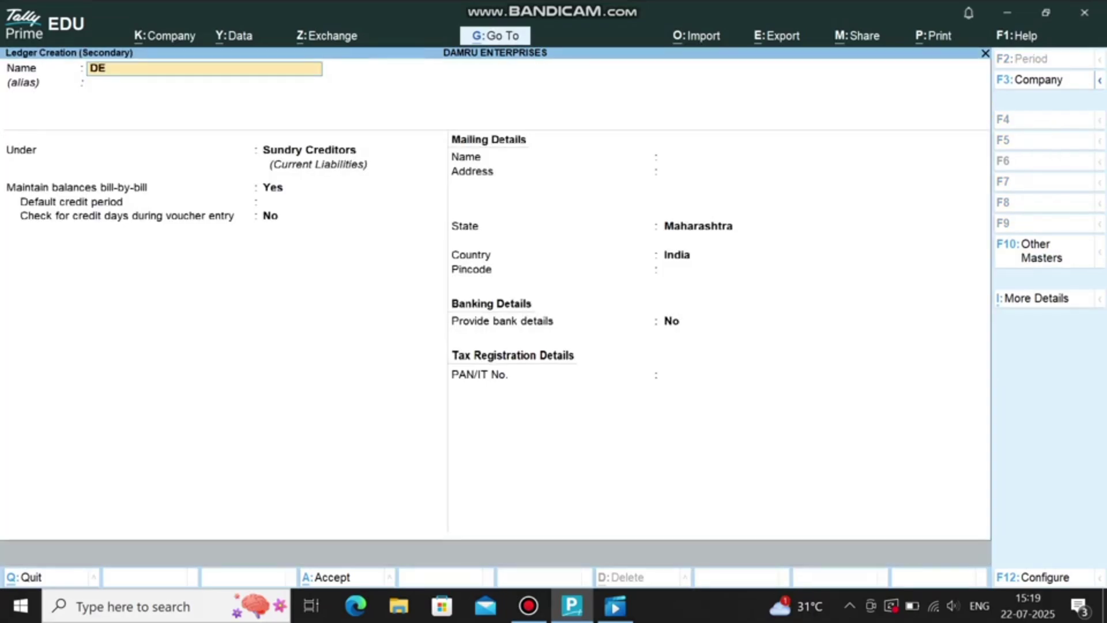
{"action": "type", "text": "EPAK COMPUTERS"}
{"action": "key", "text": "Return"}
{"action": "type", "text": "DEB"}
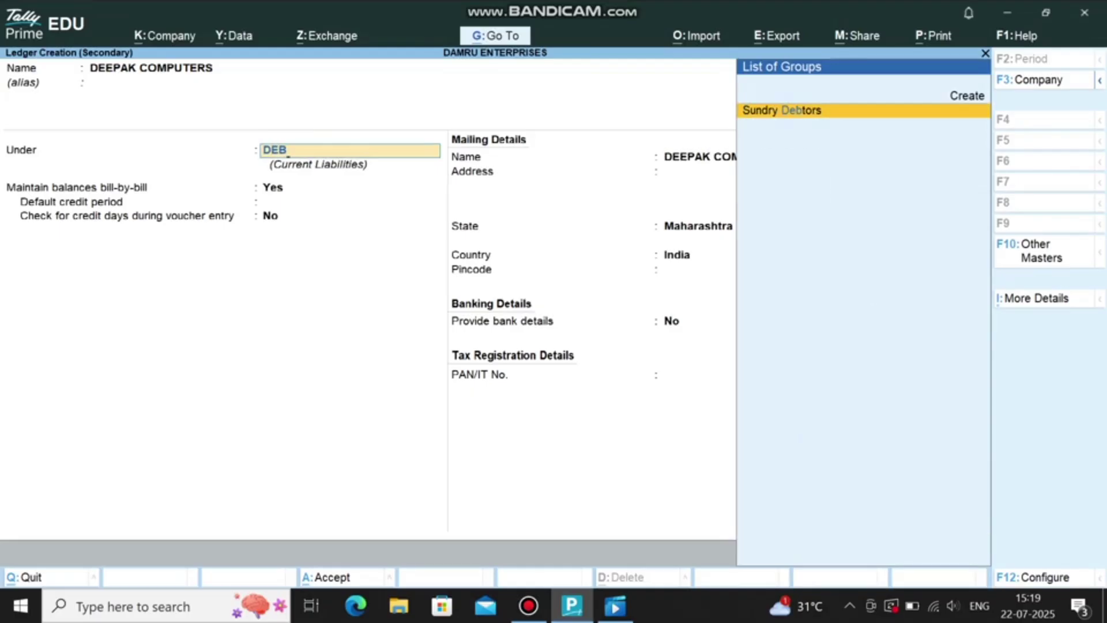
{"action": "key", "text": "Return"}
{"action": "key", "text": "ctrl+a"}
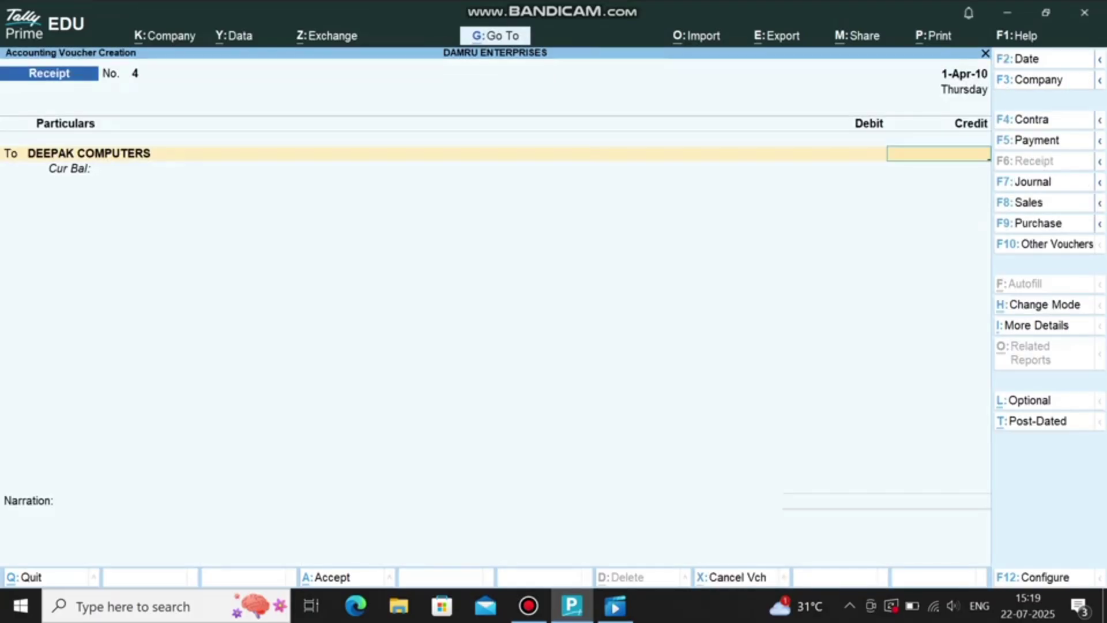
Step: Credit 2,00,000 as an Advance reference and debit CASH A/C 2,00,000
{"action": "type", "text": "200000"}
{"action": "key", "text": "Return"}
{"action": "key", "text": "Up"}
{"action": "key", "text": "Up"}
{"action": "key", "text": "Up"}
{"action": "key", "text": "Return"}
{"action": "key", "text": "Return"}
{"action": "key", "text": "Return"}
{"action": "key", "text": "Return"}
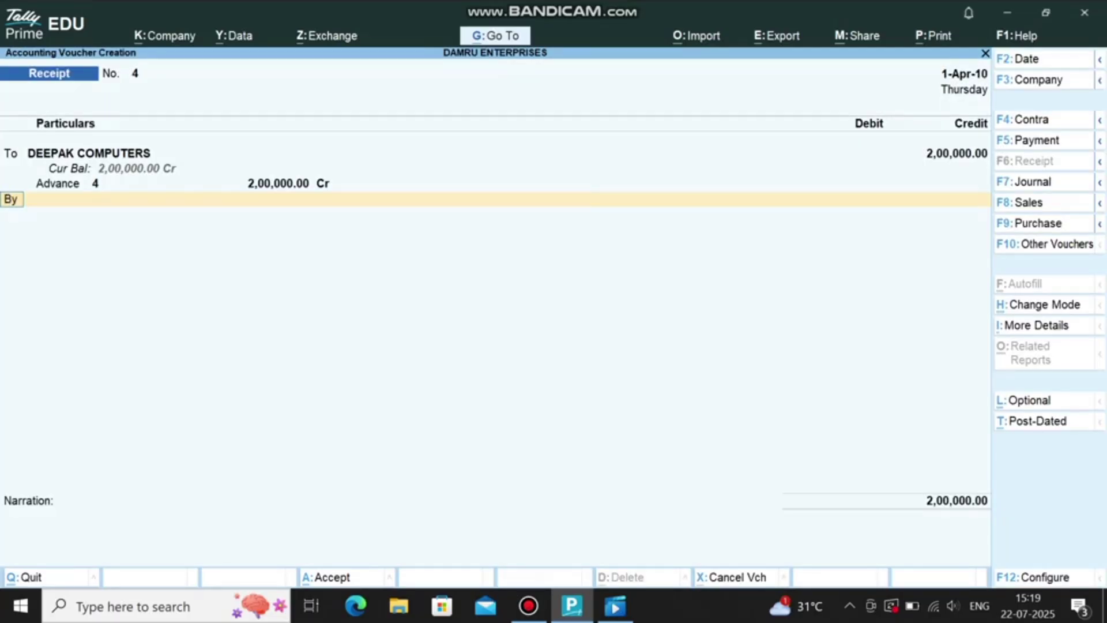
{"action": "key", "text": "Return"}
{"action": "type", "text": "CASH"}
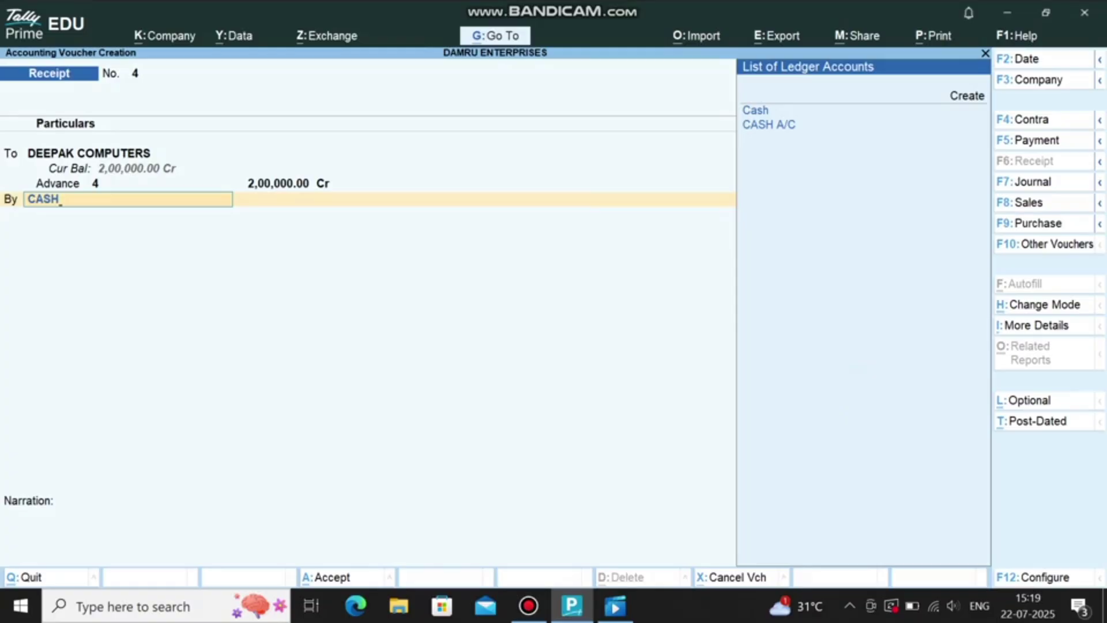
{"action": "key", "text": "Down"}
{"action": "key", "text": "Return"}
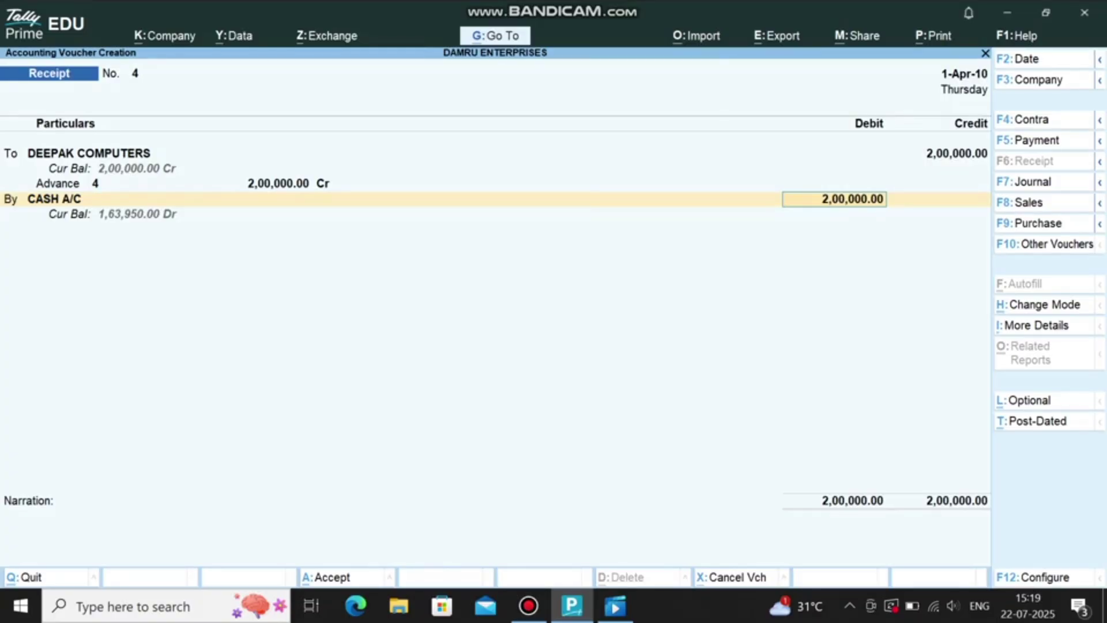
Step: Reselect DEEPAK COMPUTERS as the credited party and save Receipt No. 4
{"action": "left_click", "coordinate": [89, 152]}
{"action": "type", "text": "C"}
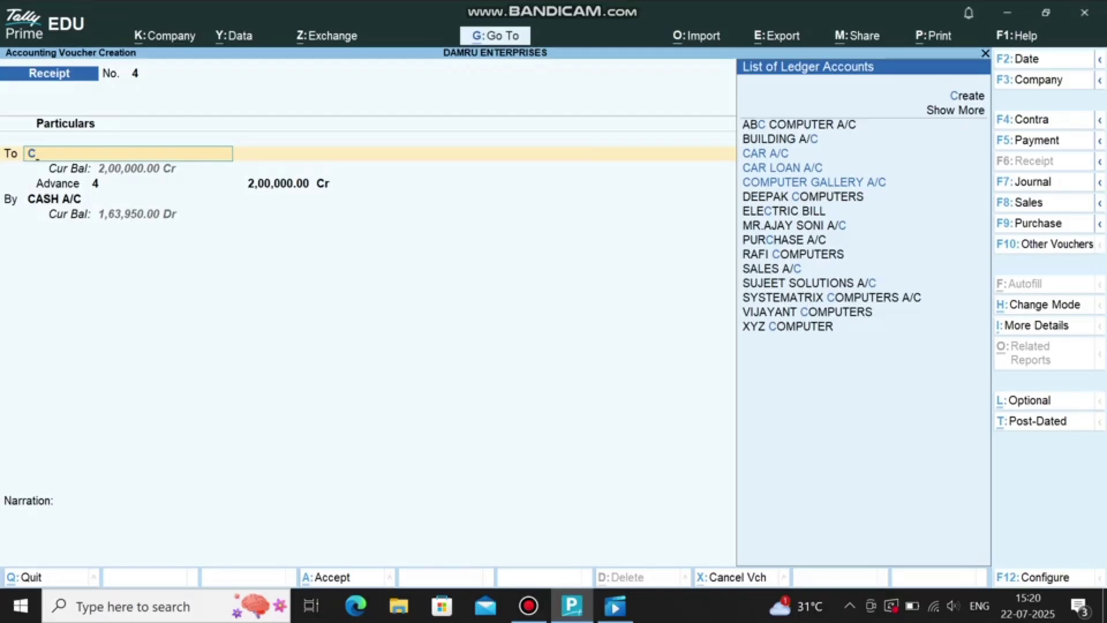
{"action": "key", "text": "BackSpace"}
{"action": "type", "text": "DEEPAK COMPUTERS"}
{"action": "key", "text": "Return"}
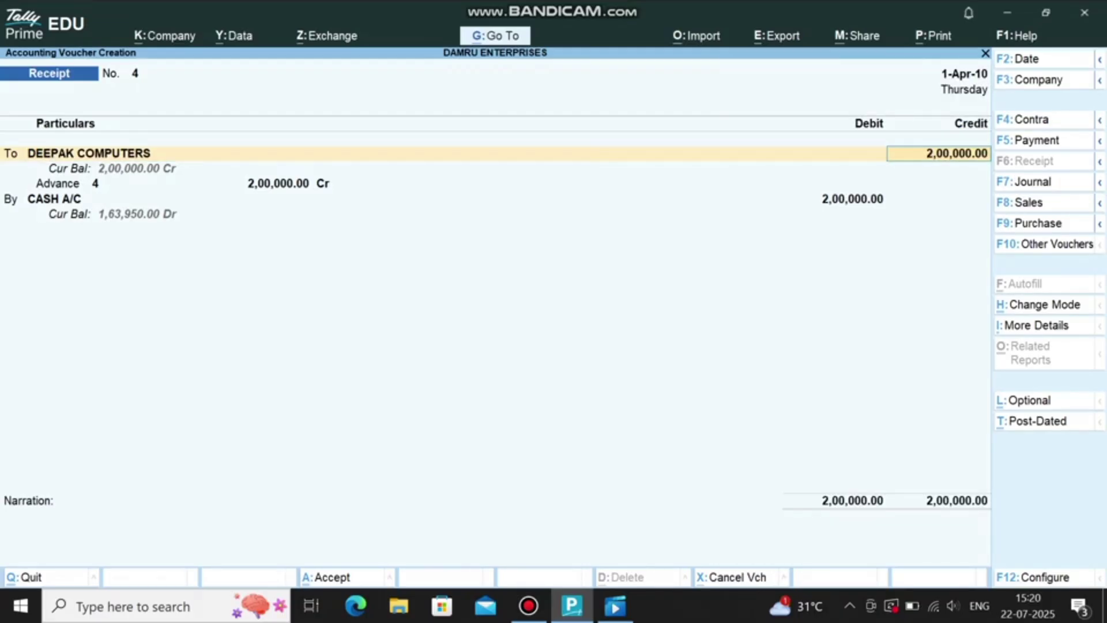
{"action": "key", "text": "ctrl+a"}
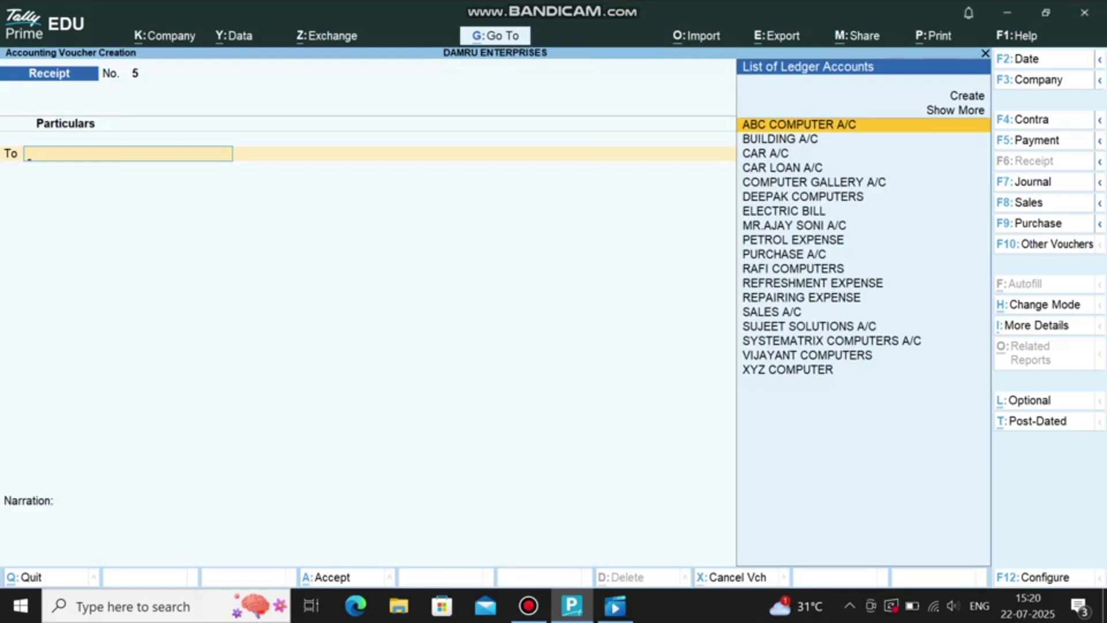
Step: Start a sales voucher for DEEPAK COMPUTERS using the SALES A/C ledger
{"action": "key", "text": "F8"}
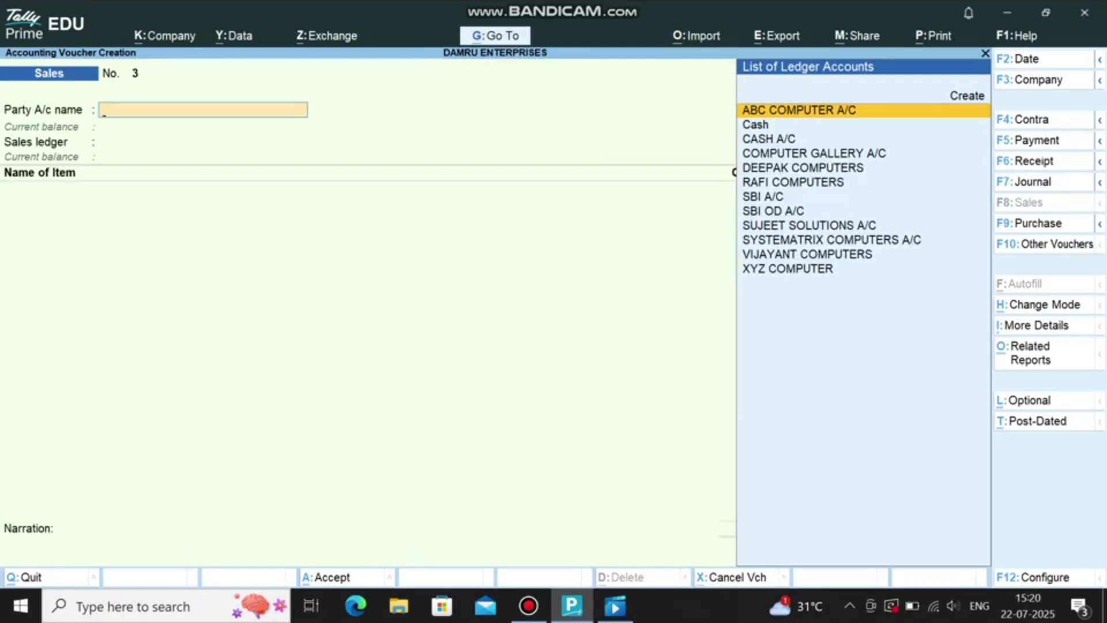
{"action": "type", "text": "DEE"}
{"action": "key", "text": "Return"}
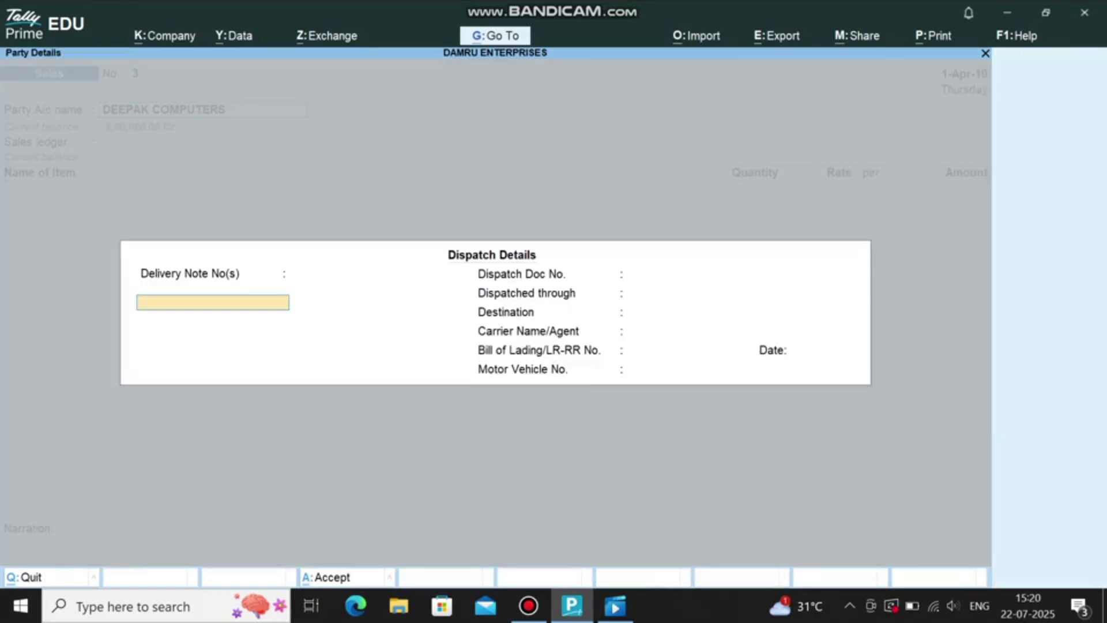
{"action": "key", "text": "ctrl+a"}
{"action": "key", "text": "ctrl+a"}
{"action": "type", "text": "SA"}
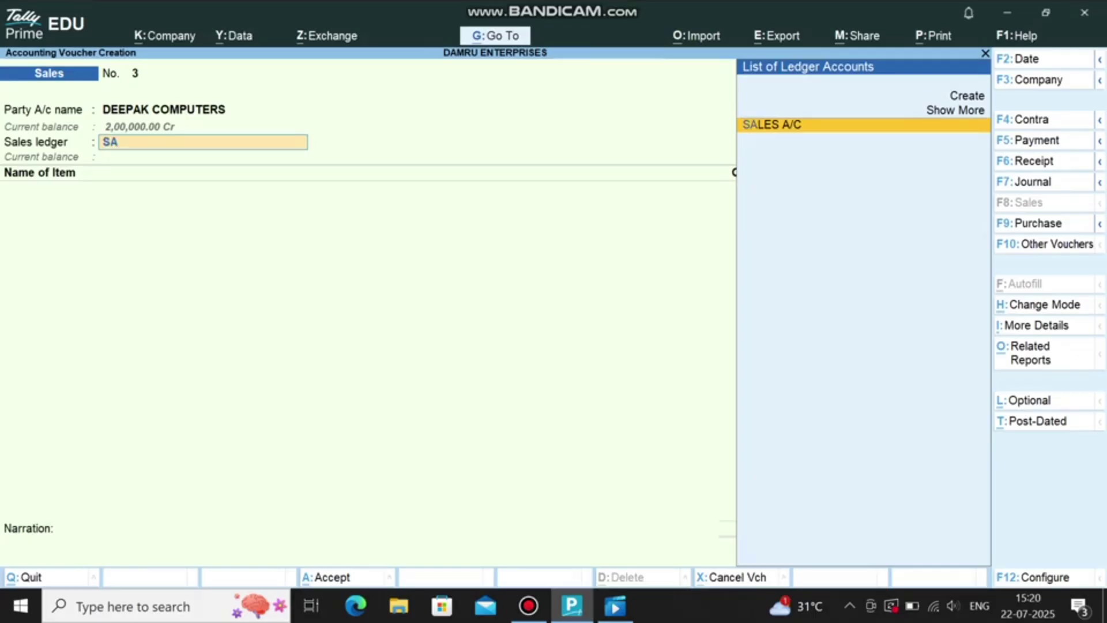
{"action": "key", "text": "Return"}
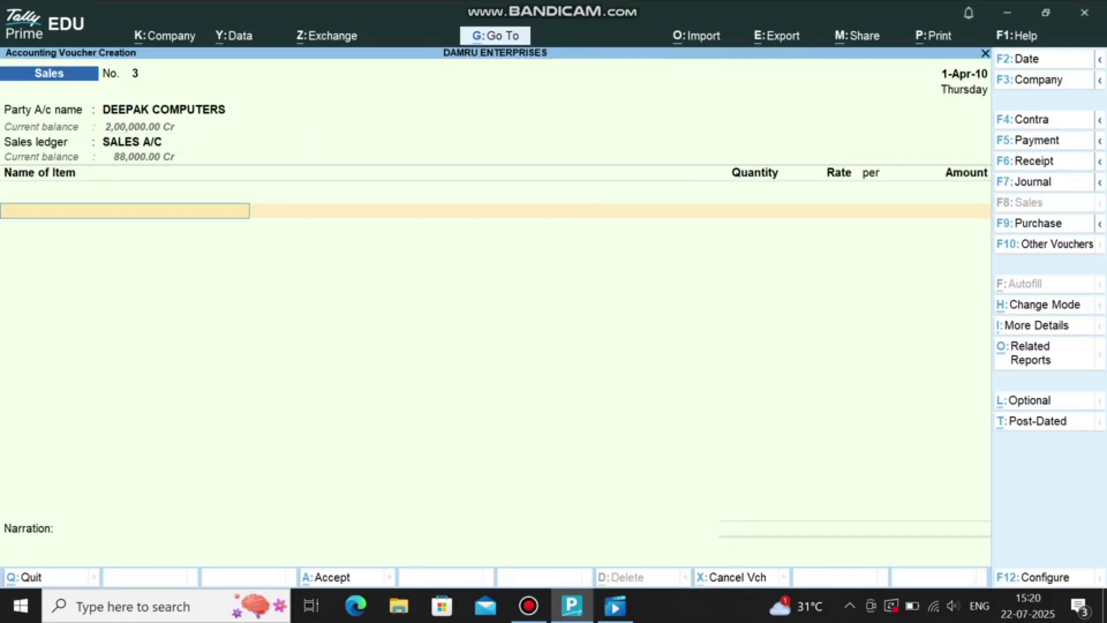
Step: Bill 8 CPU at 15,000 (1,20,000) as an Advance reference and save Sales No. 3
{"action": "type", "text": "CP"}
{"action": "key", "text": "Return"}
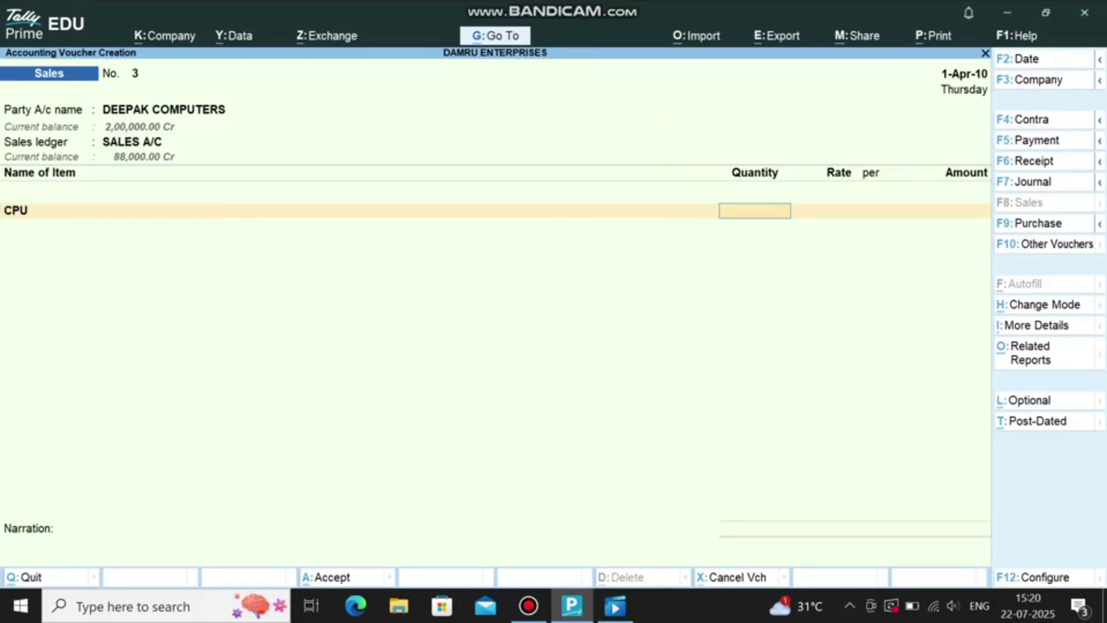
{"action": "type", "text": "8"}
{"action": "key", "text": "Return"}
{"action": "key", "text": "Return"}
{"action": "key", "text": "Return"}
{"action": "key", "text": "Return"}
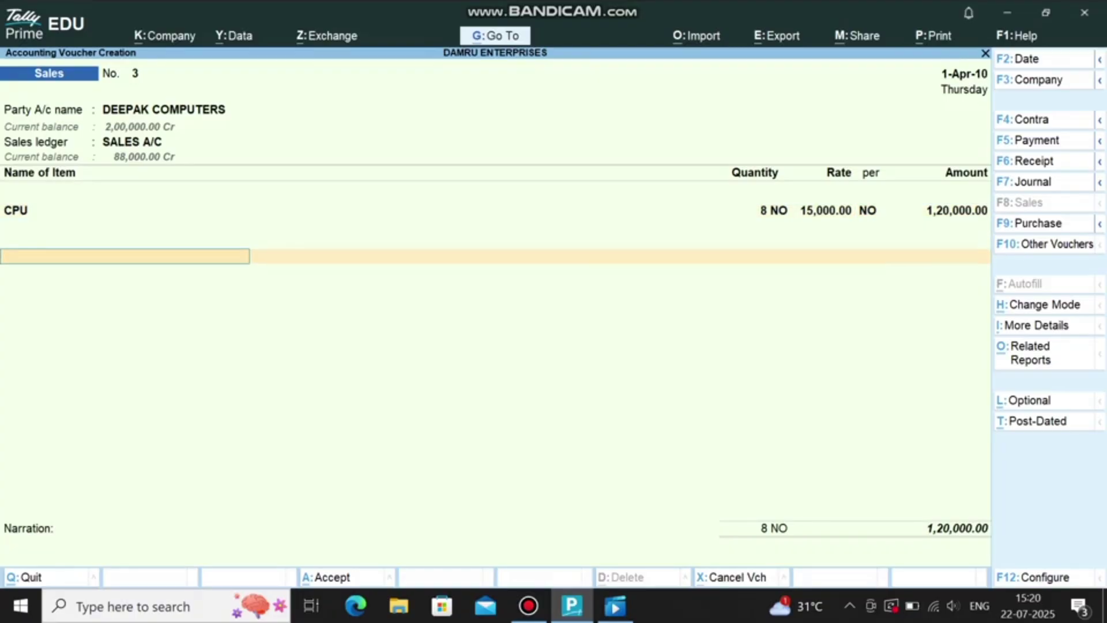
{"action": "key", "text": "Return"}
{"action": "key", "text": "Up"}
{"action": "key", "text": "Up"}
{"action": "key", "text": "Return"}
{"action": "key", "text": "Return"}
{"action": "key", "text": "Return"}
{"action": "key", "text": "Return"}
{"action": "key", "text": "Return"}
{"action": "key", "text": "Return"}
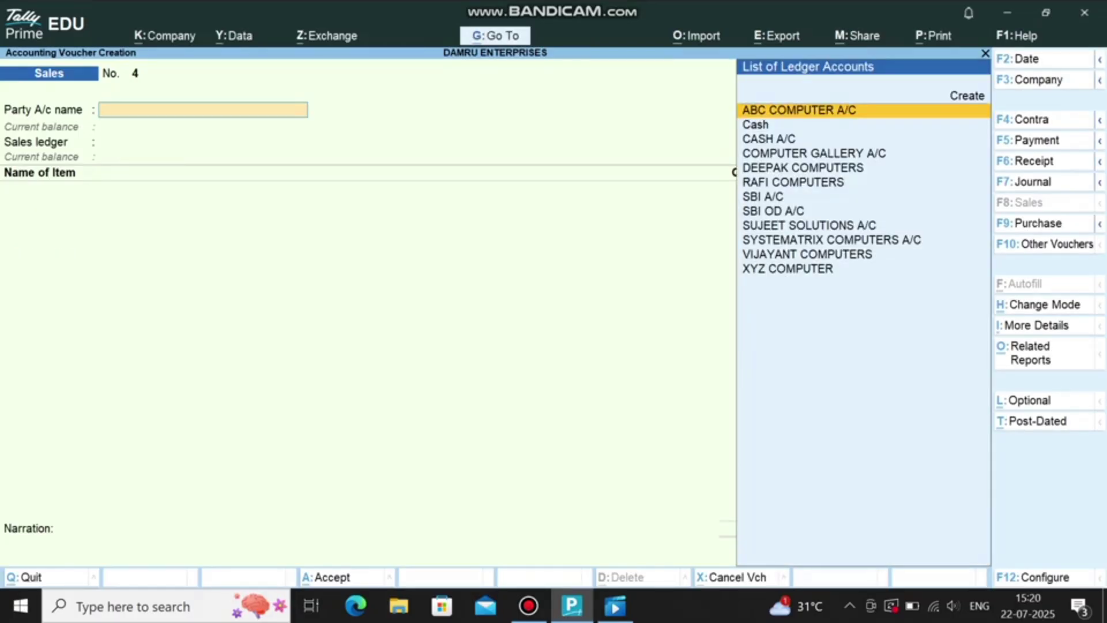
Step: Save Sales No. 4 as a cash sale to CASH A/C: 2 CPU at 15,000, totalling 30,000
{"action": "key", "text": "Down"}
{"action": "key", "text": "Down"}
{"action": "key", "text": "Return"}
{"action": "key", "text": "Return"}
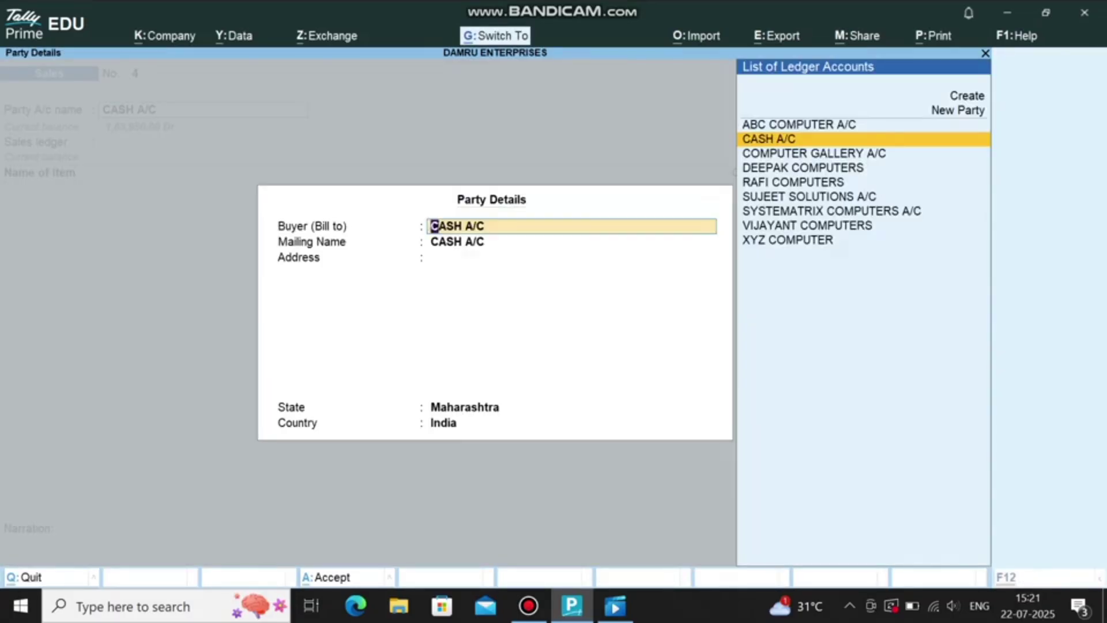
{"action": "key", "text": "Return"}
{"action": "type", "text": "CPU"}
{"action": "key", "text": "Return"}
{"action": "type", "text": "2"}
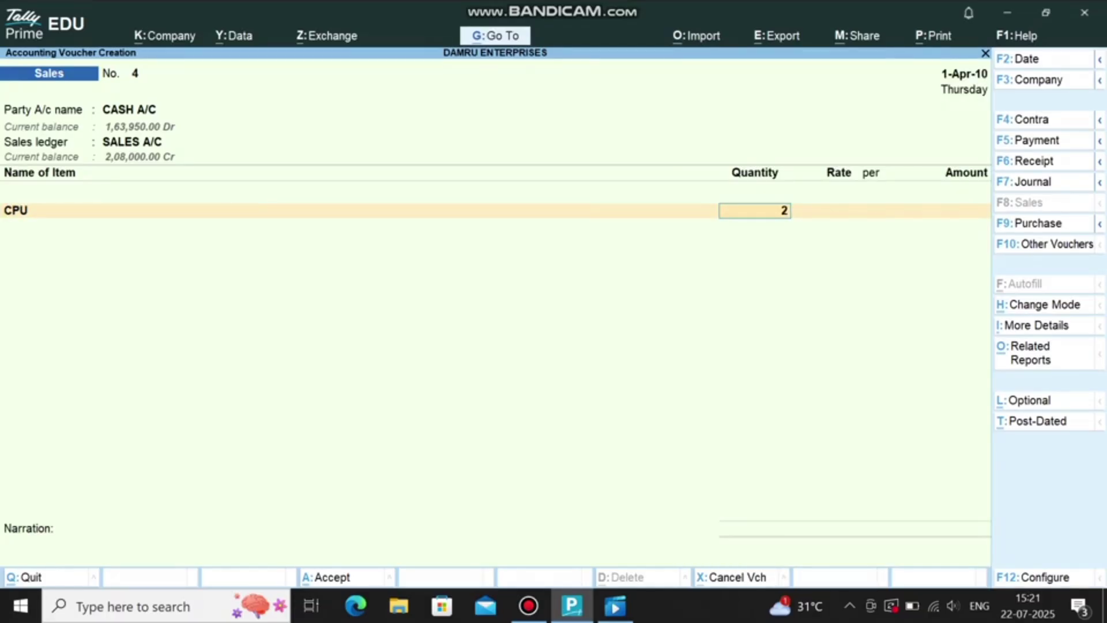
{"action": "key", "text": "Return"}
{"action": "type", "text": "15000"}
{"action": "key", "text": "Return"}
{"action": "key", "text": "Return"}
{"action": "key", "text": "Return"}
{"action": "key", "text": "Return"}
{"action": "key", "text": "Return"}
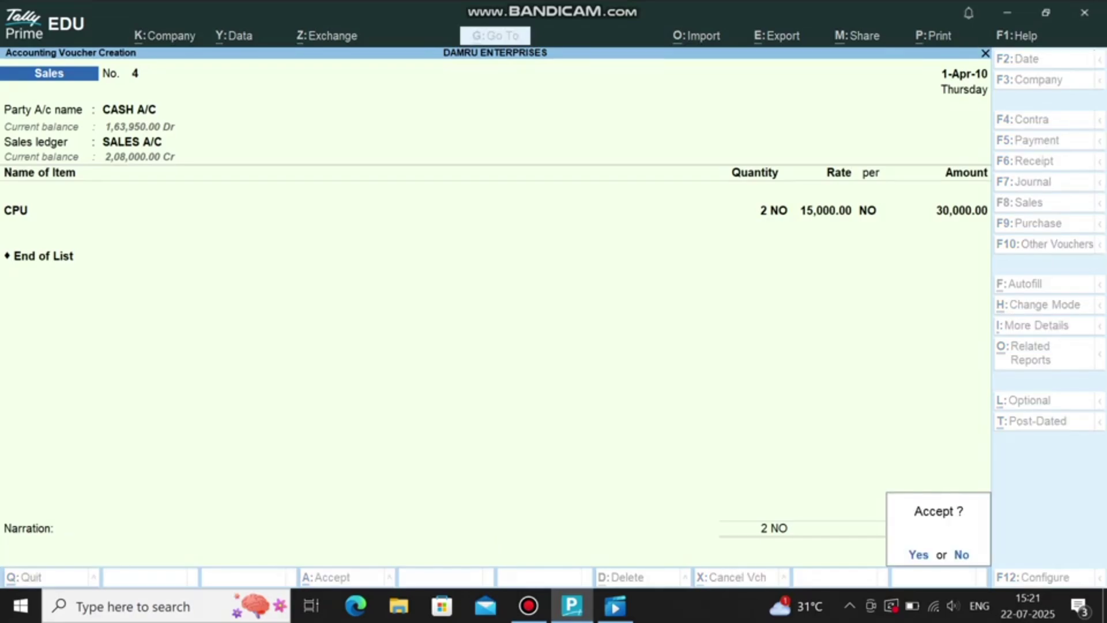
{"action": "key", "text": "Return"}
{"action": "key", "text": "F6"}
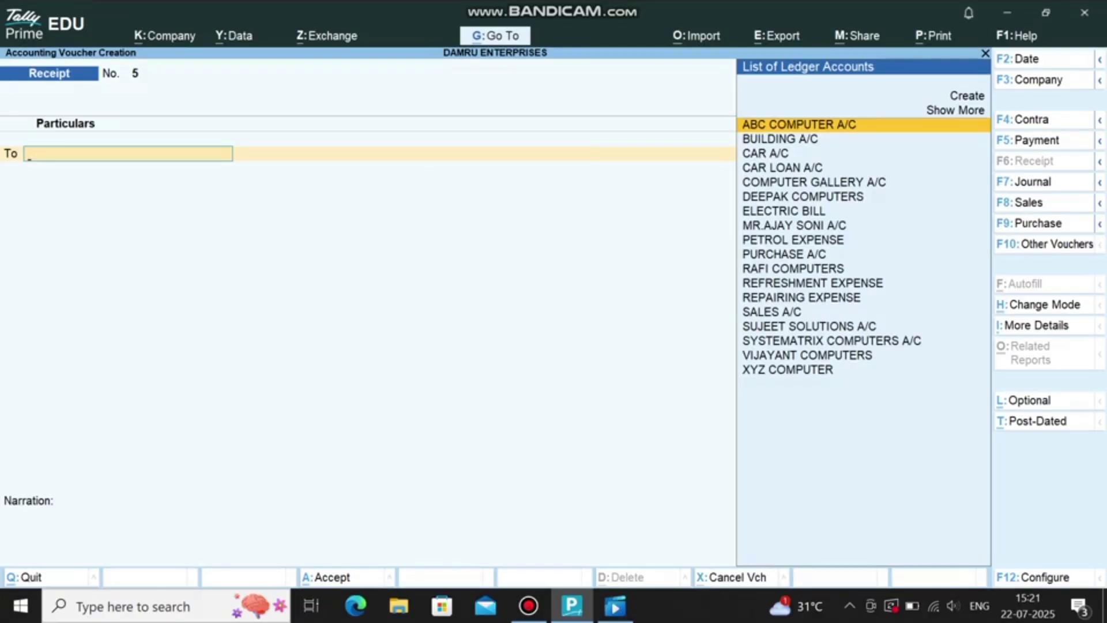
Step: Switch the voucher entry screen from Receipt to a Purchase voucher
{"action": "key", "text": "F9"}
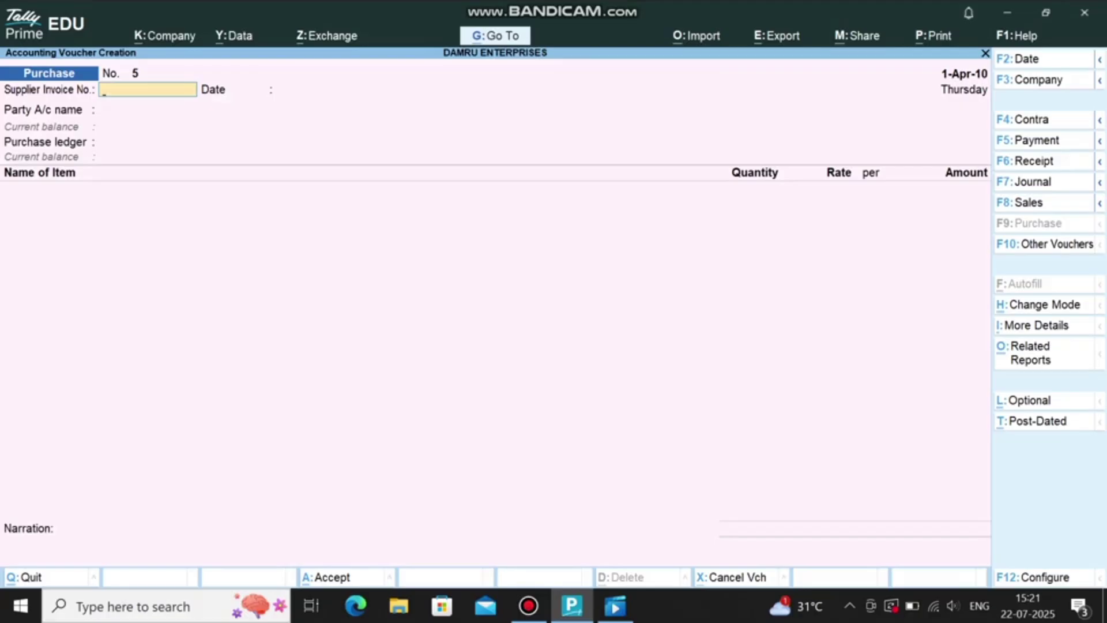
Step: Start purchase No. 5 with CASH A/C as party and PURCHASE A/C as ledger
{"action": "key", "text": "Return"}
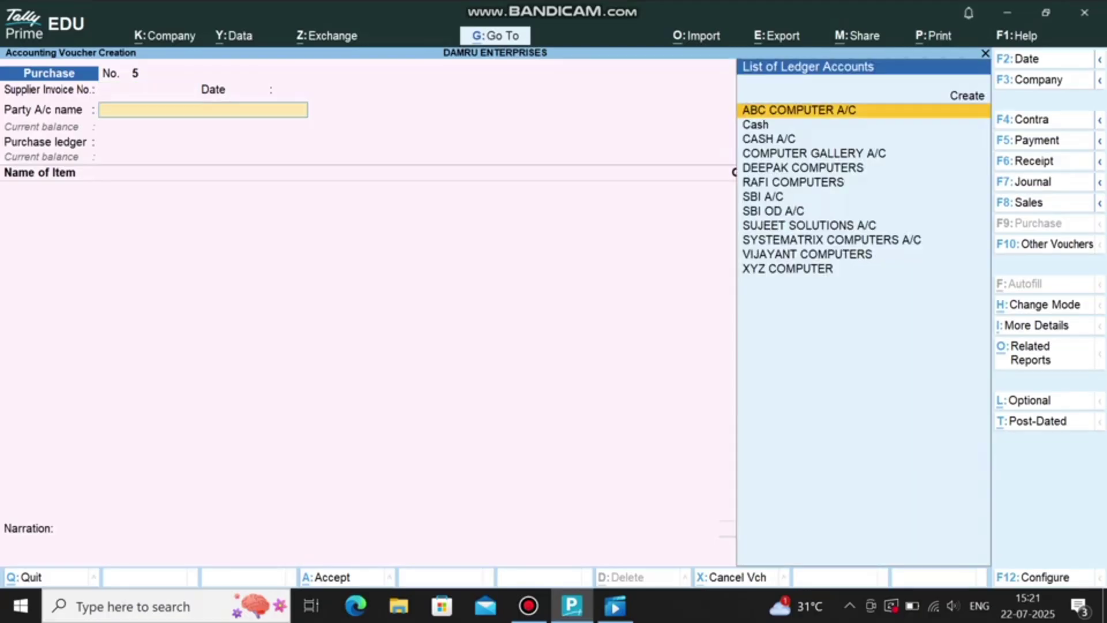
{"action": "type", "text": "CAS"}
{"action": "key", "text": "Down"}
{"action": "key", "text": "Return"}
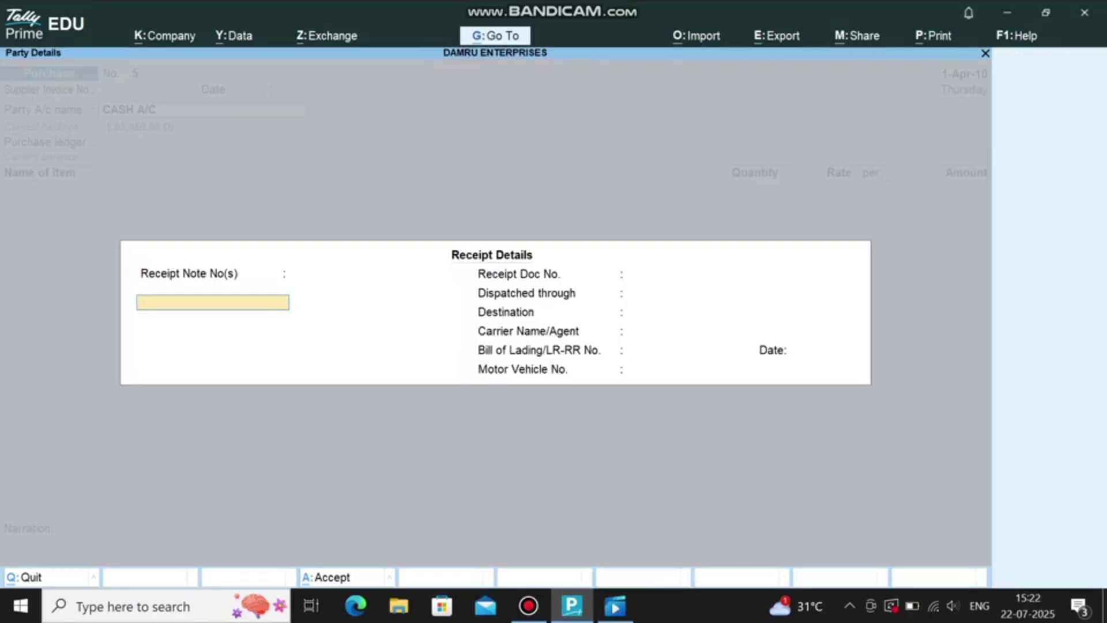
{"action": "key", "text": "ctrl+a"}
{"action": "key", "text": "Return"}
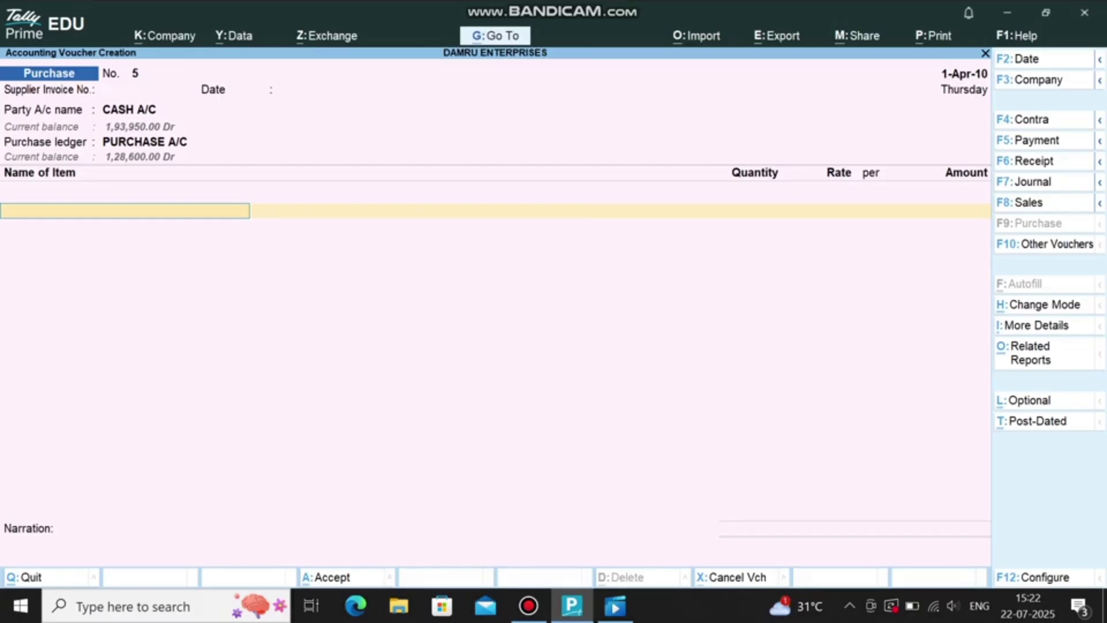
Step: Enter 2 CPU and 2 MONITOR, then save the 36,000 purchase
{"action": "type", "text": "CPU"}
{"action": "key", "text": "Return"}
{"action": "type", "text": "2"}
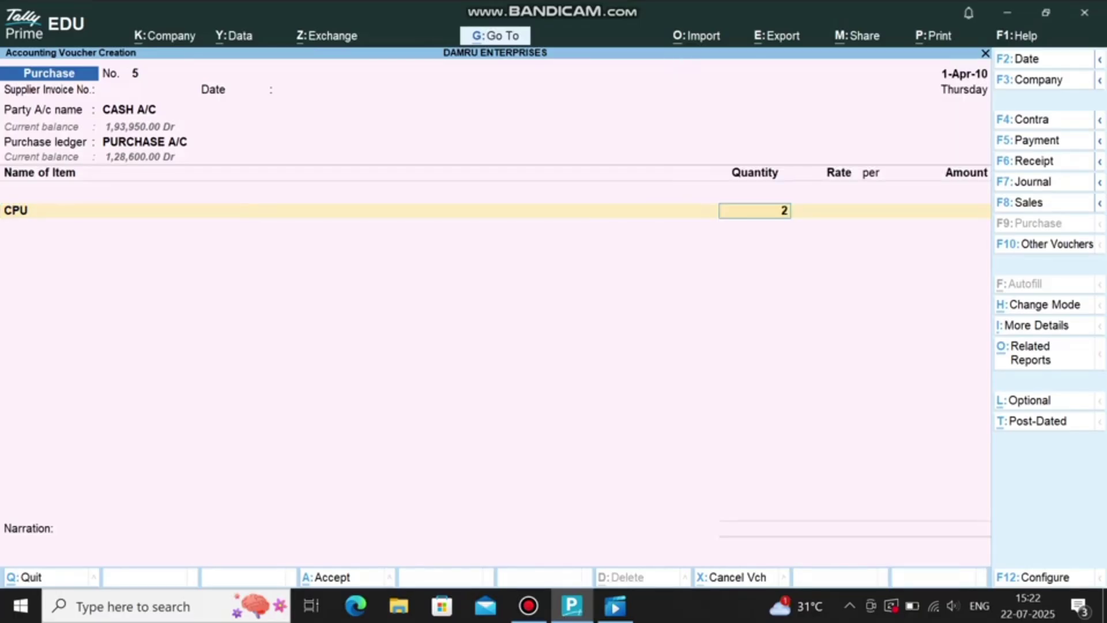
{"action": "key", "text": "Return"}
{"action": "key", "text": "Return"}
{"action": "key", "text": "Return"}
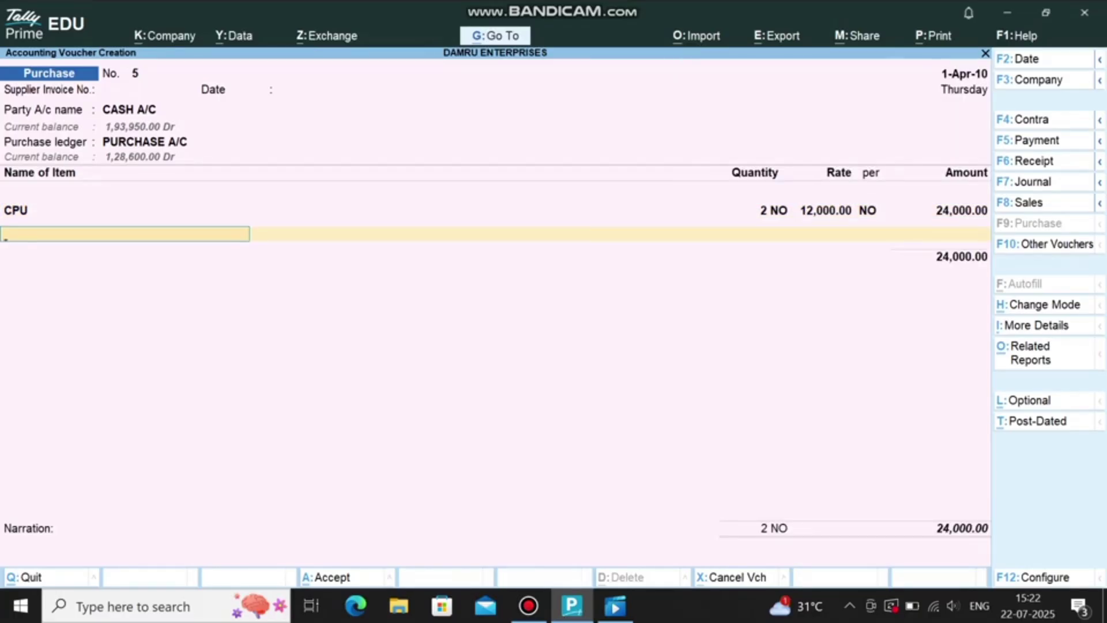
{"action": "type", "text": "MON"}
{"action": "key", "text": "Return"}
{"action": "type", "text": "2"}
{"action": "key", "text": "Return"}
{"action": "key", "text": "Return"}
{"action": "key", "text": "Return"}
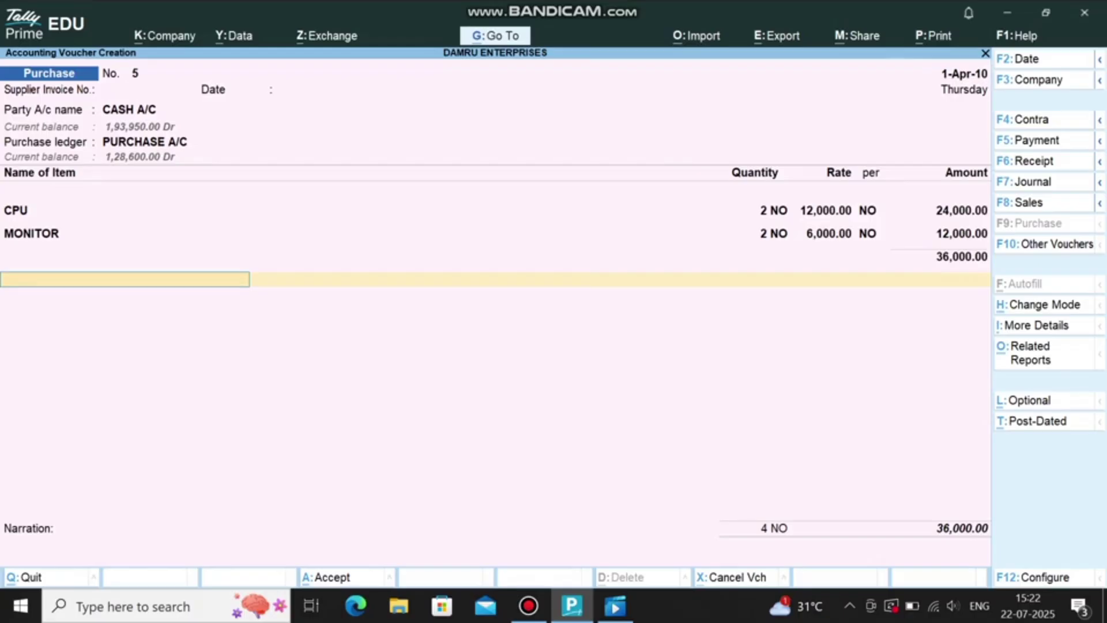
{"action": "key", "text": "ctrl+a"}
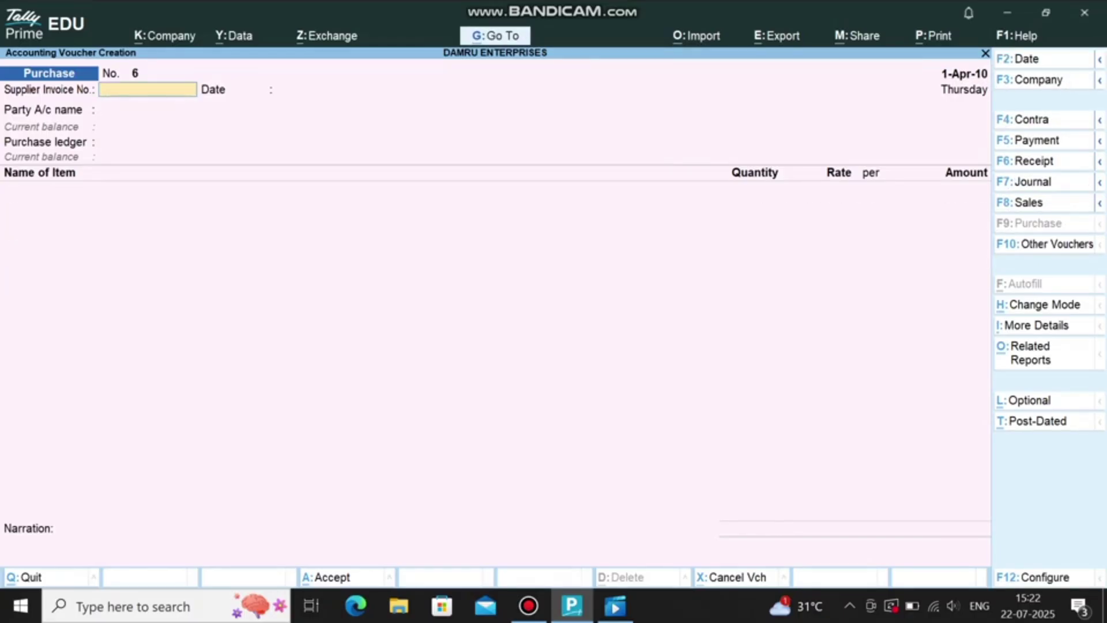
Step: Go back through the Gateway of Tally to the Receipt voucher entry screen
{"action": "key", "text": "F6"}
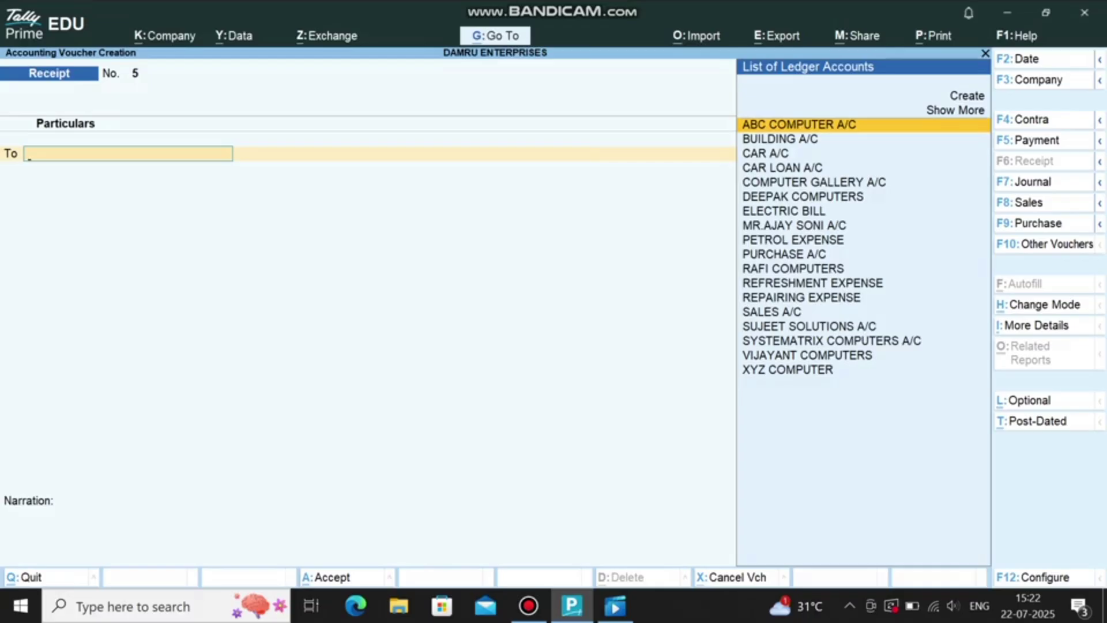
{"action": "key", "text": "Escape"}
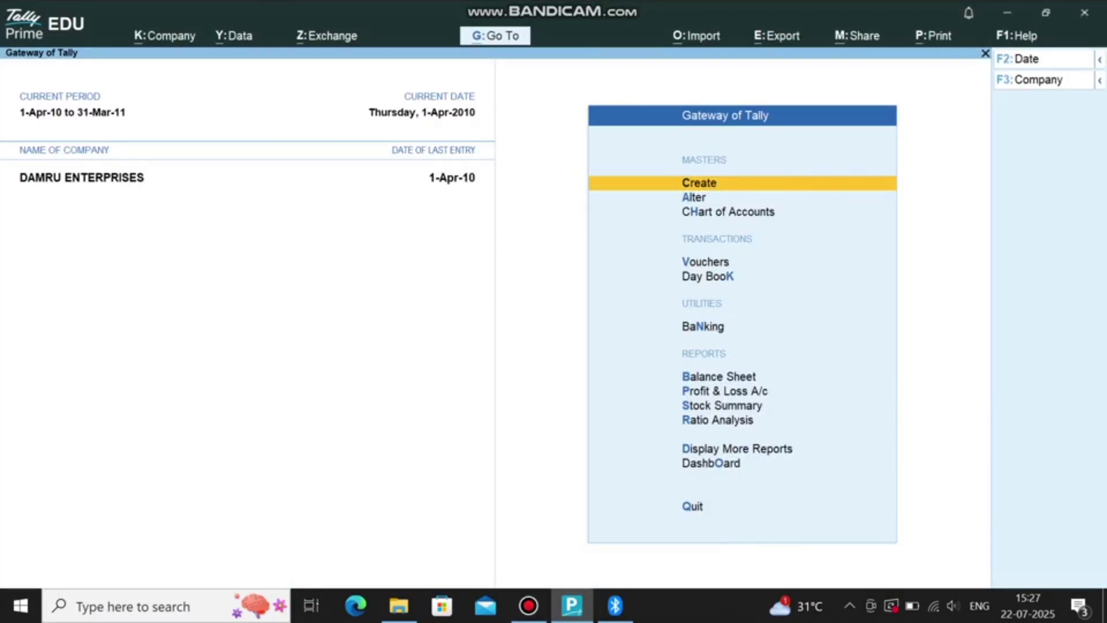
{"action": "key", "text": "v"}
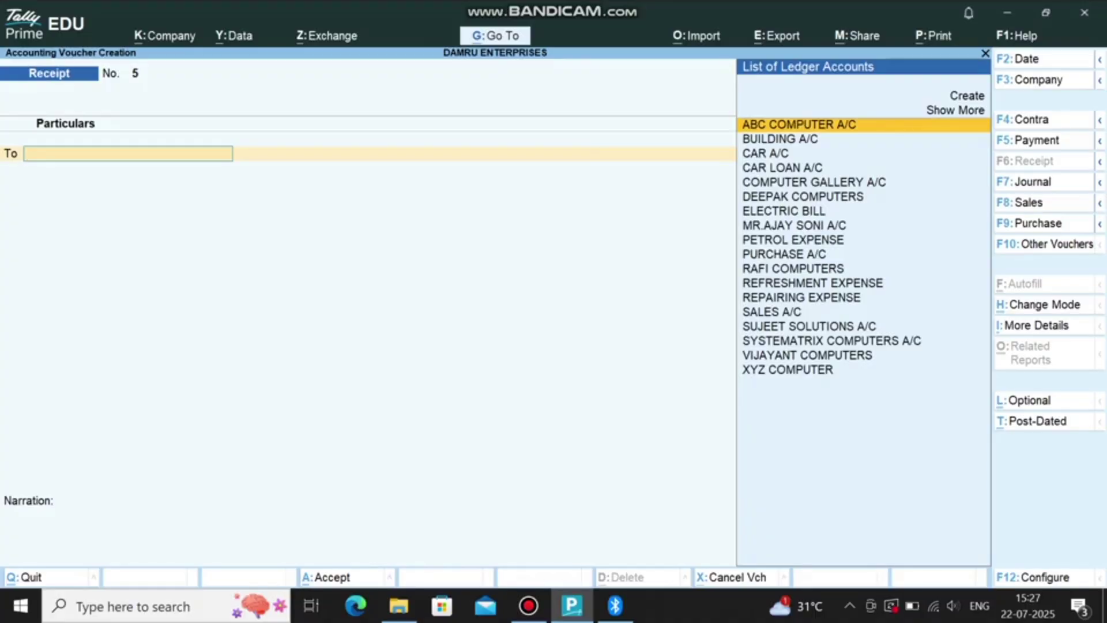
Step: Create voucher type PURCHASE ORDER PROCESSING based on the Purchase Order type
{"action": "key", "text": "F10"}
{"action": "key", "text": "Home"}
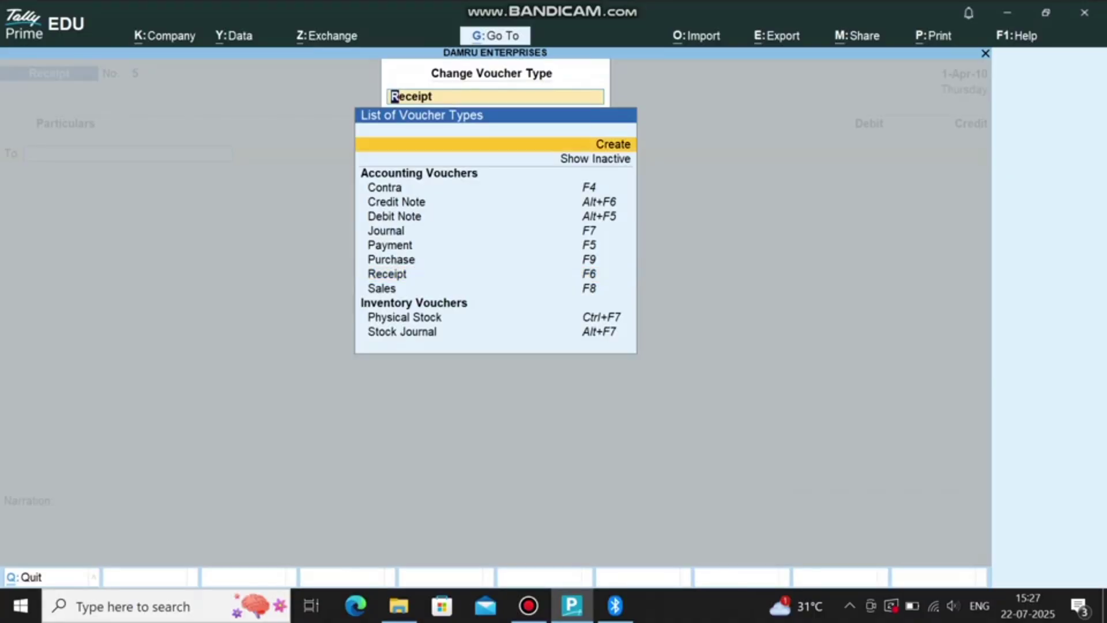
{"action": "key", "text": "Return"}
{"action": "type", "text": "PURCHASE ORDER PROCESSING"}
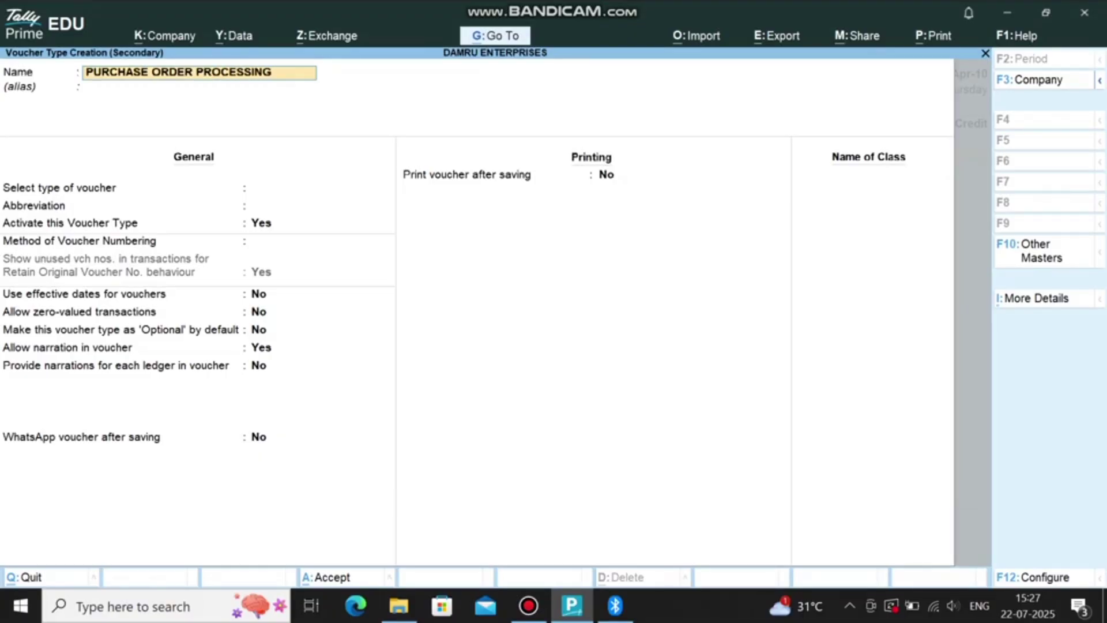
{"action": "key", "text": "Return"}
{"action": "type", "text": "O"}
{"action": "key", "text": "BackSpace"}
{"action": "type", "text": "PU"}
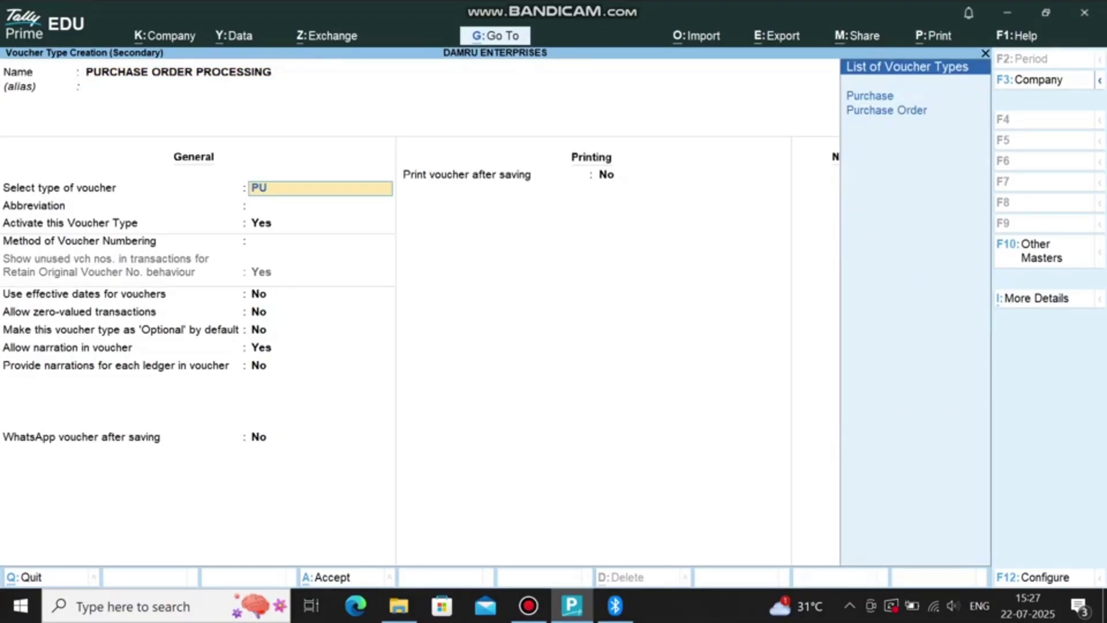
{"action": "key", "text": "Down"}
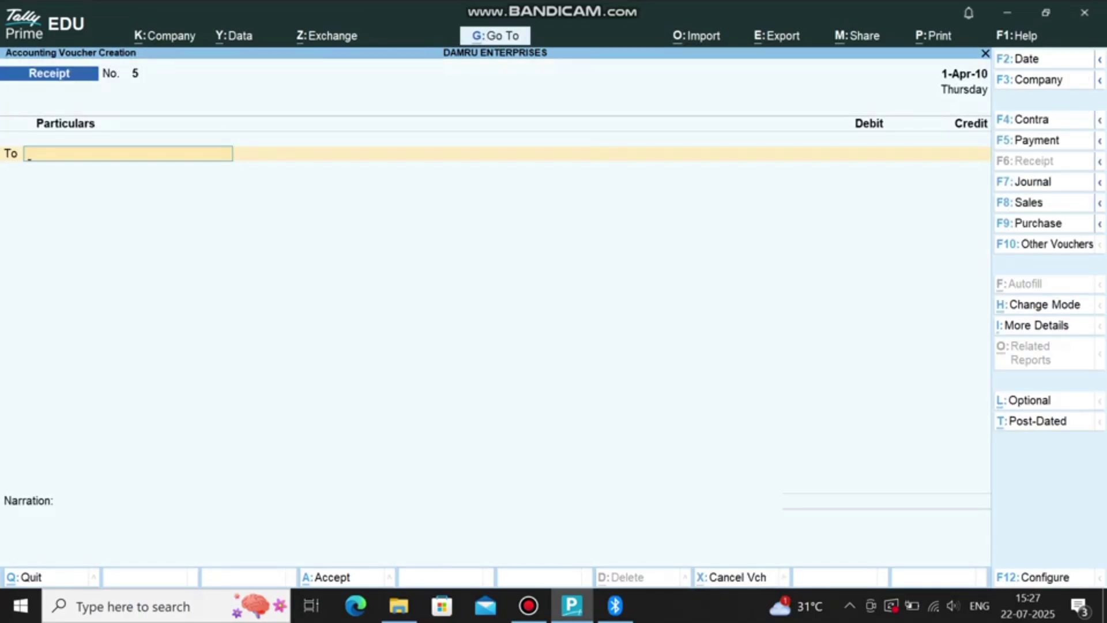
{"action": "key", "text": "F10"}
Step: Start a Purchase Order Processing voucher for COMPUTER GALLERY A/C with order number PO-01
{"action": "key", "text": "End"}
{"action": "key", "text": "Return"}
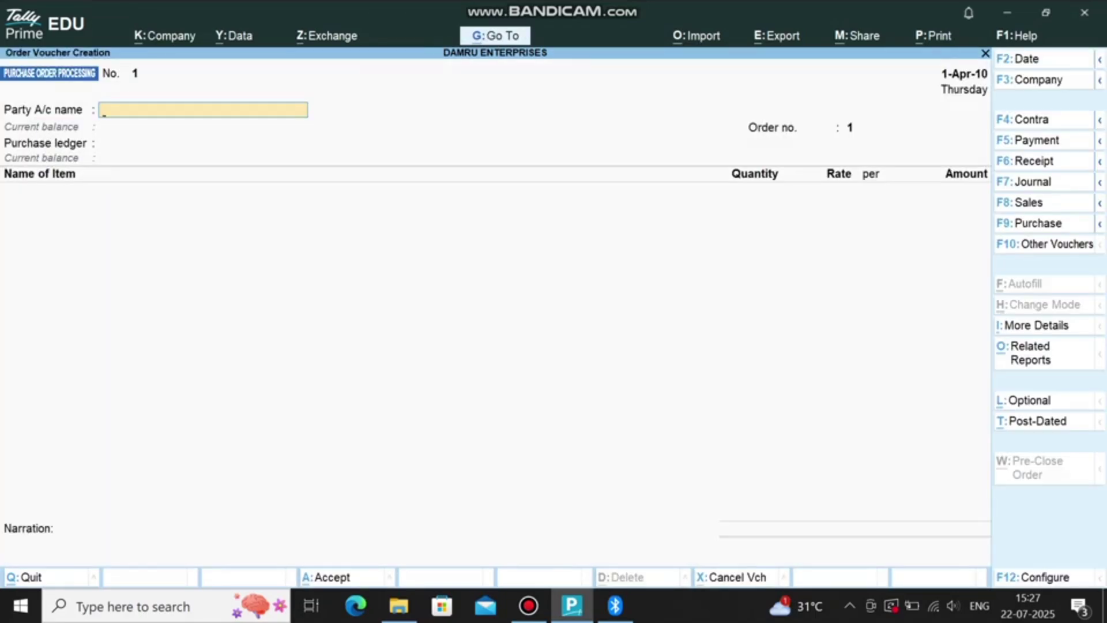
{"action": "type", "text": "COM"}
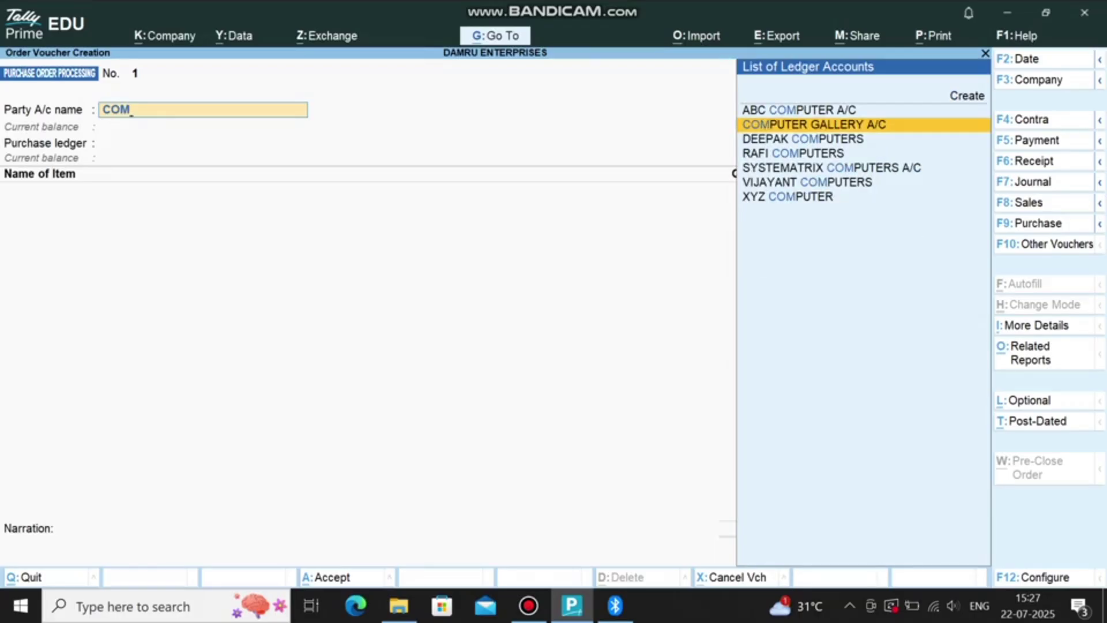
{"action": "key", "text": "Return"}
{"action": "key", "text": "Return"}
{"action": "key", "text": "Return"}
{"action": "key", "text": "Return"}
{"action": "key", "text": "Return"}
{"action": "key", "text": "Return"}
{"action": "key", "text": "Return"}
{"action": "key", "text": "Return"}
{"action": "key", "text": "Return"}
{"action": "key", "text": "Return"}
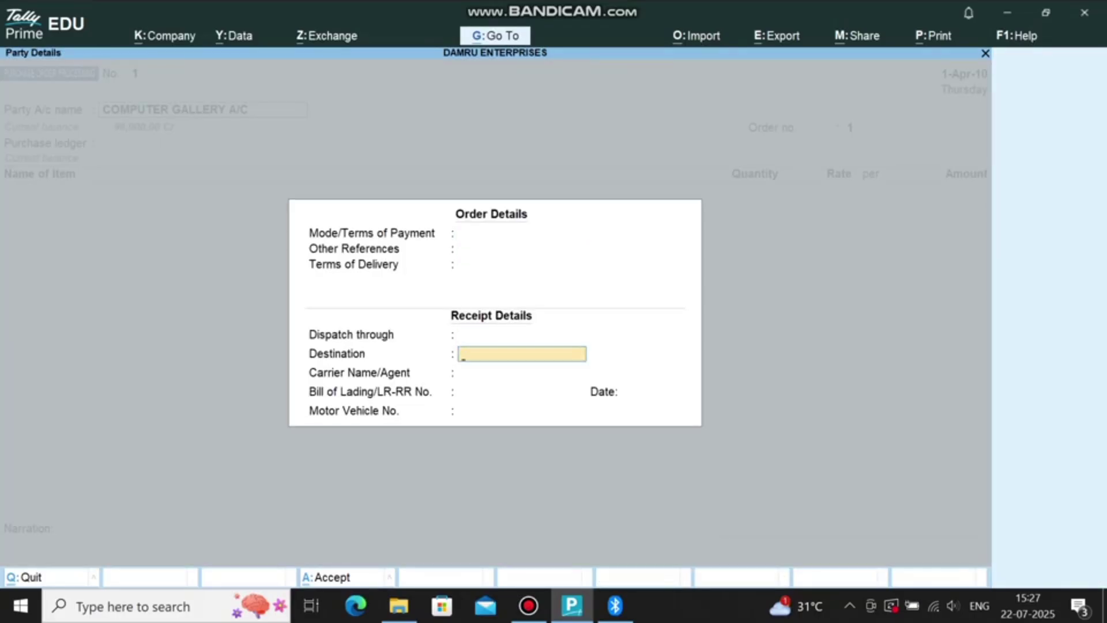
{"action": "key", "text": "Return"}
{"action": "key", "text": "Return"}
{"action": "key", "text": "Return"}
{"action": "key", "text": "Return"}
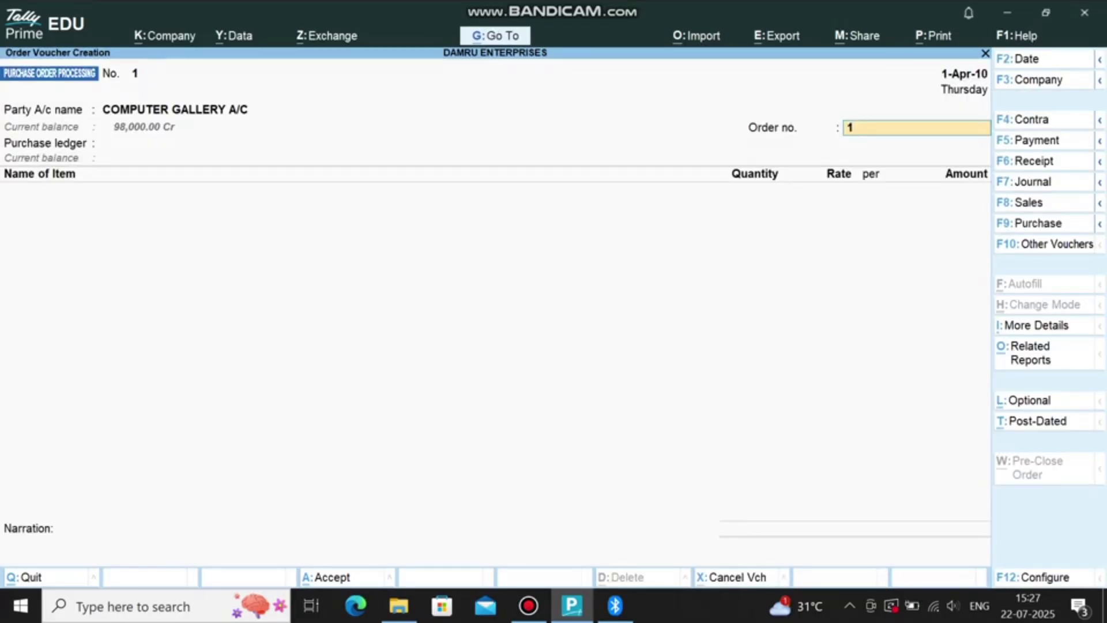
{"action": "type", "text": "PO-01"}
{"action": "key", "text": "Return"}
Step: Order 4 CPUs at 12,000 and 4 monitors at 6,500 under PURCHASE A/C, and save
{"action": "key", "text": "Return"}
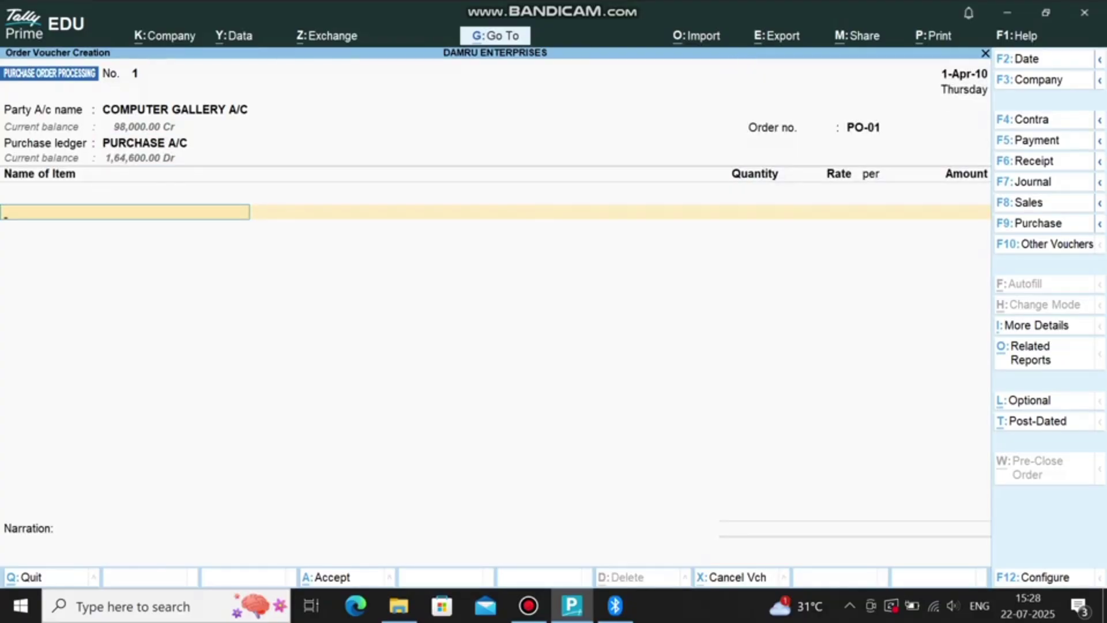
{"action": "type", "text": "CP"}
{"action": "key", "text": "Return"}
{"action": "key", "text": "Return"}
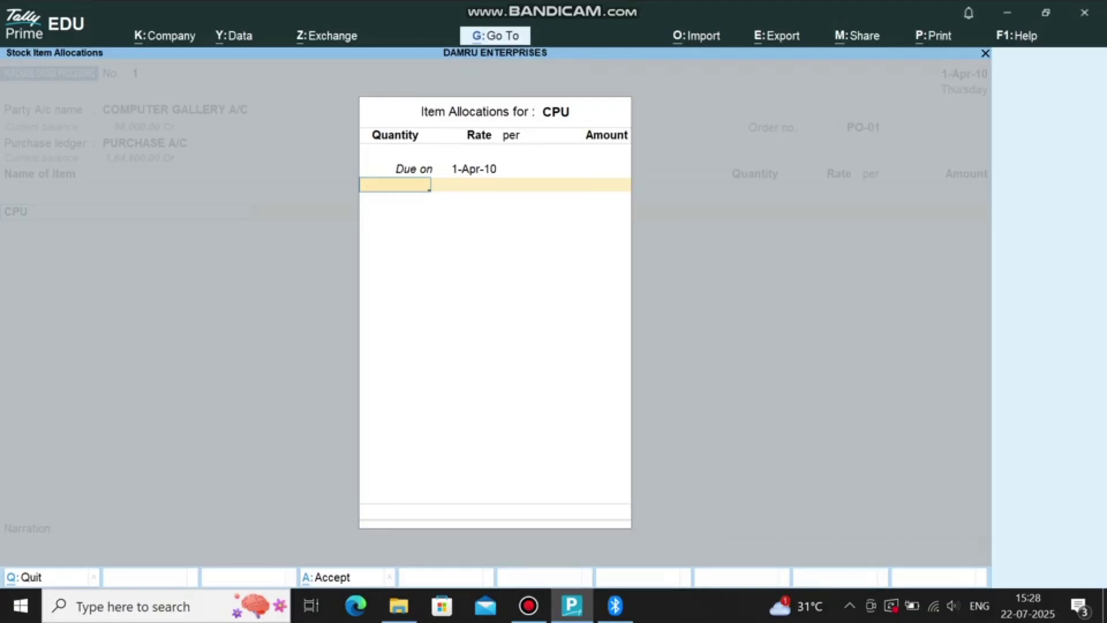
{"action": "type", "text": "4"}
{"action": "key", "text": "Return"}
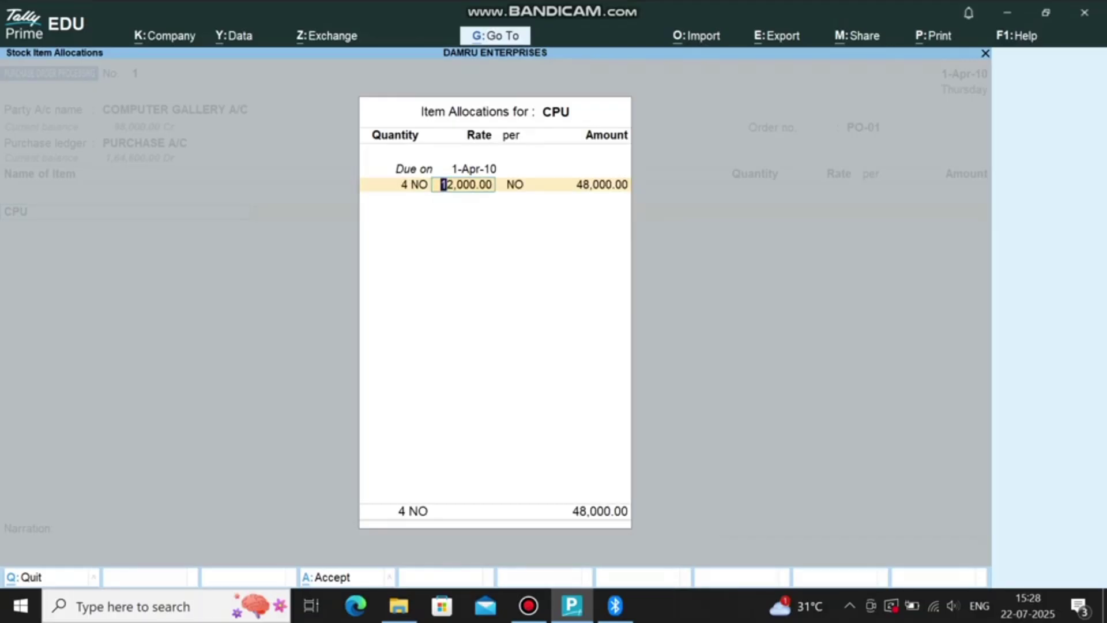
{"action": "key", "text": "Return"}
{"action": "key", "text": "Return"}
{"action": "key", "text": "Return"}
{"action": "key", "text": "Return"}
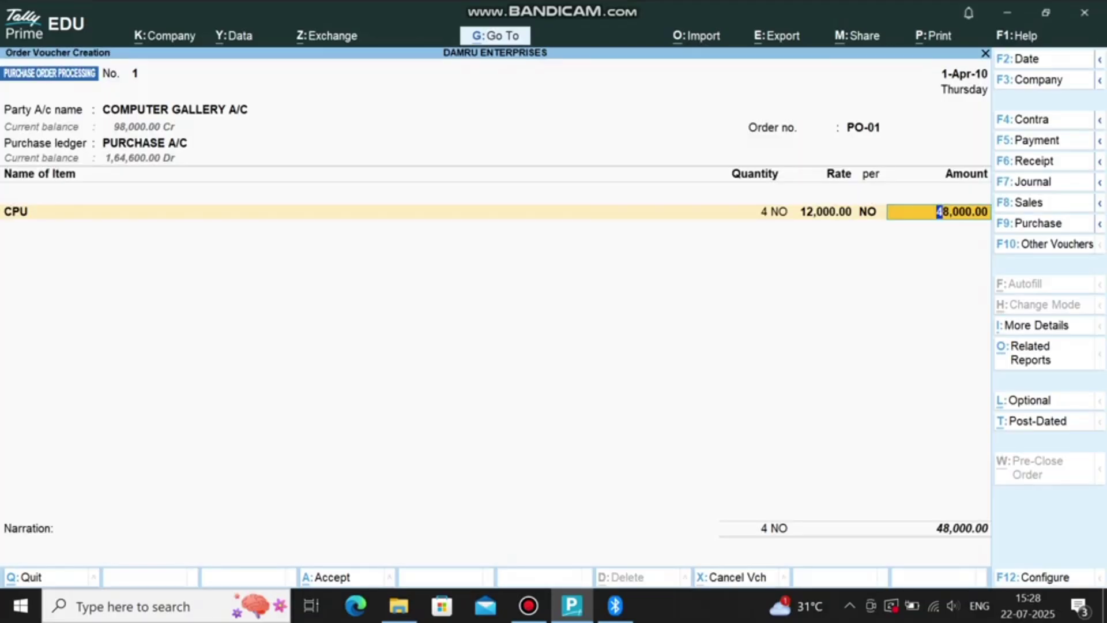
{"action": "key", "text": "BackSpace"}
{"action": "key", "text": "BackSpace"}
{"action": "key", "text": "BackSpace"}
{"action": "key", "text": "Return"}
{"action": "key", "text": "Return"}
{"action": "key", "text": "Return"}
{"action": "key", "text": "Return"}
{"action": "key", "text": "Return"}
{"action": "key", "text": "Return"}
{"action": "key", "text": "Return"}
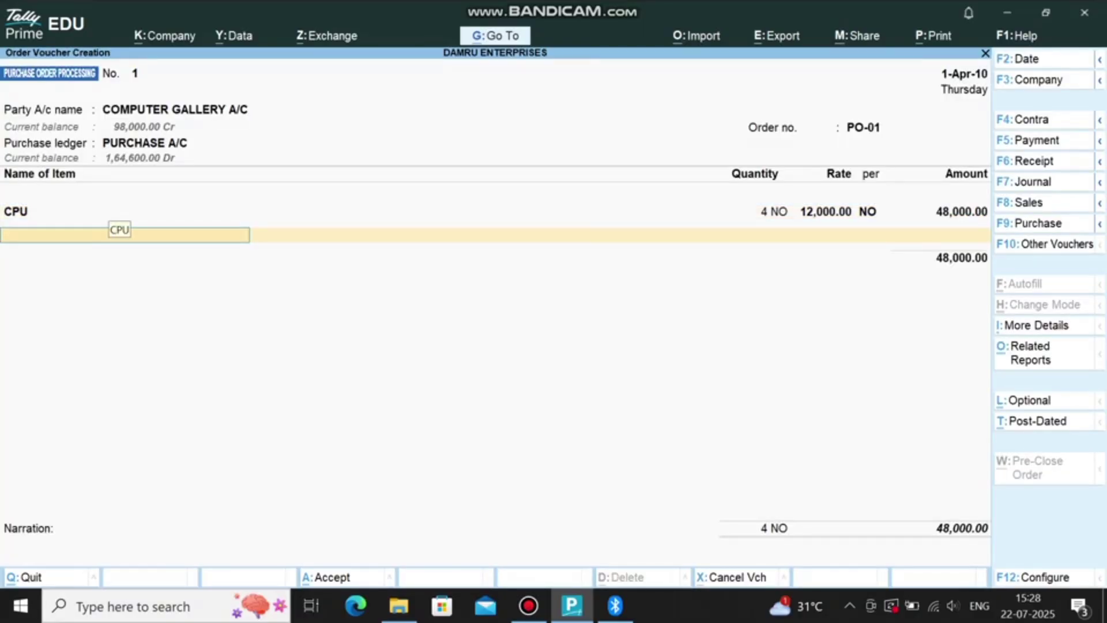
{"action": "type", "text": "MONI"}
{"action": "key", "text": "Return"}
{"action": "key", "text": "Return"}
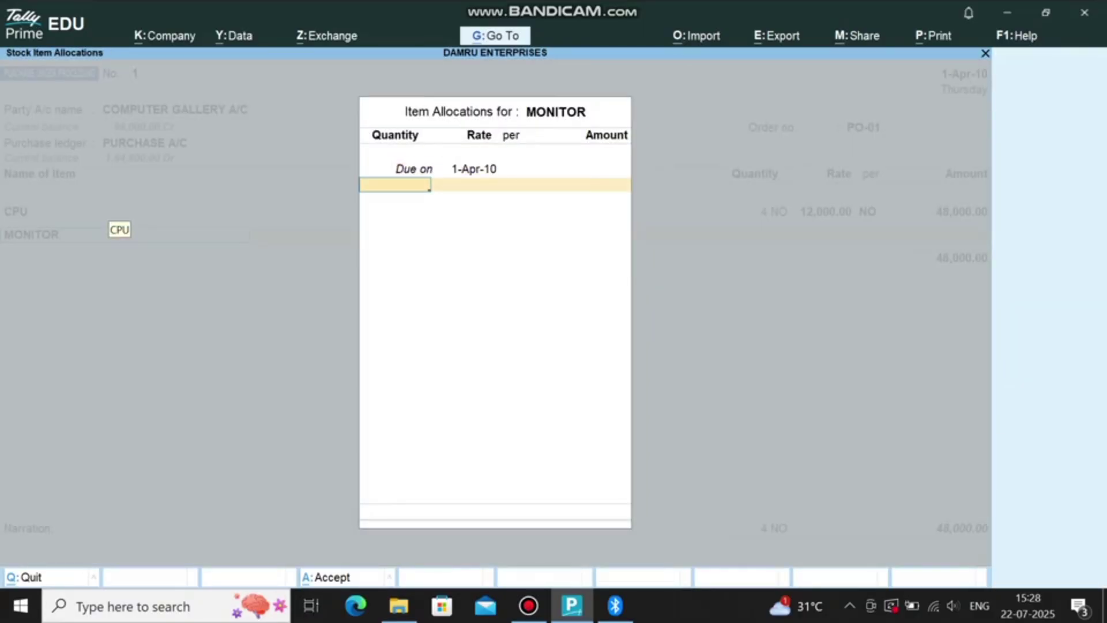
{"action": "type", "text": "4"}
{"action": "key", "text": "Return"}
{"action": "type", "text": "6500"}
{"action": "key", "text": "Return"}
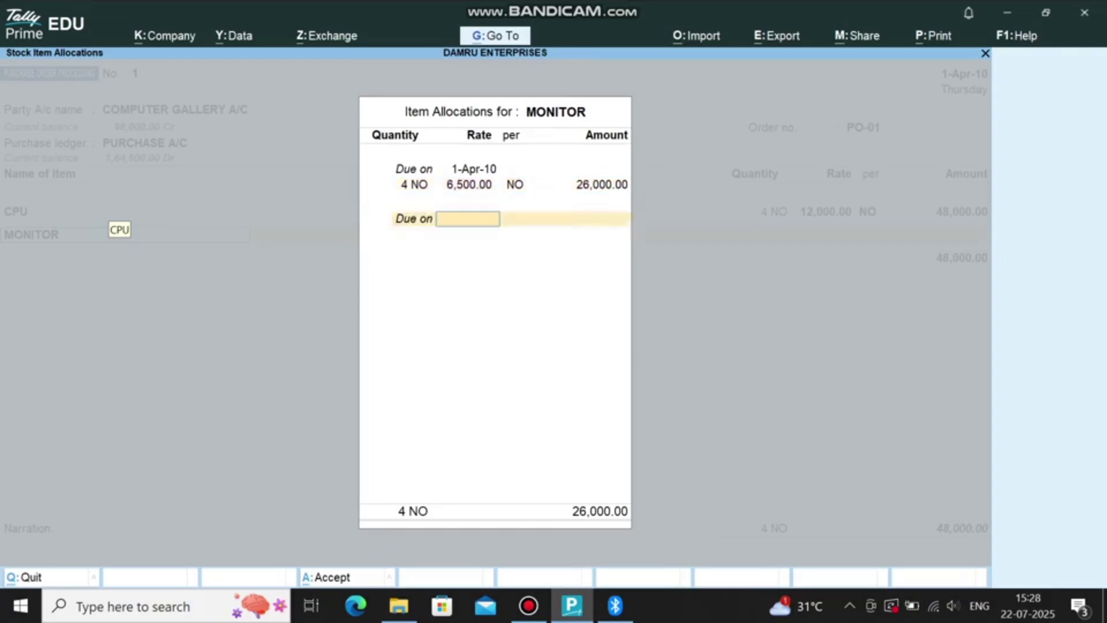
{"action": "key", "text": "Return"}
{"action": "key", "text": "ctrl+a"}
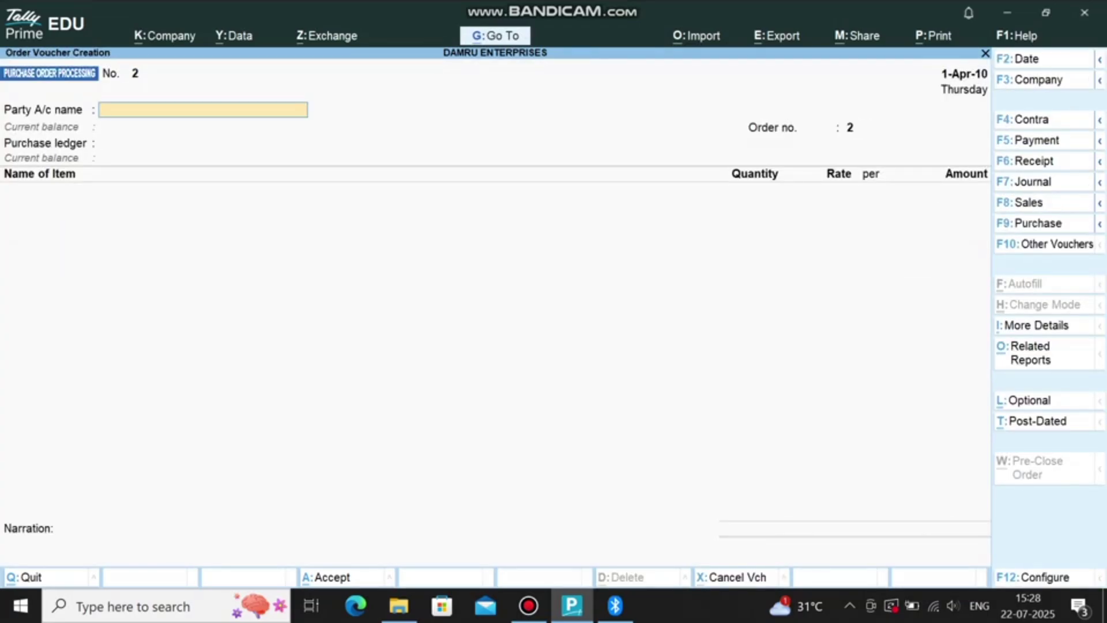
Step: Begin a purchase with invoice PO-01 from COMPUTER GALLERY A/C into PURCHASE A/C
{"action": "key", "text": "F9"}
{"action": "left_click", "coordinate": [312, 89]}
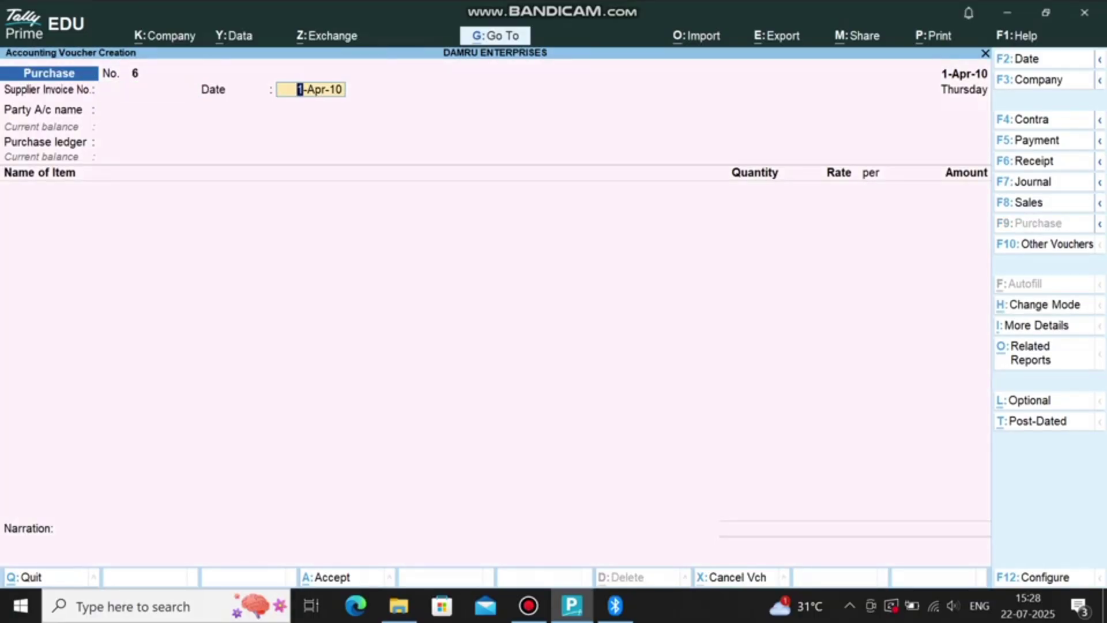
{"action": "left_click", "coordinate": [147, 89]}
{"action": "type", "text": "PO-01"}
{"action": "key", "text": "Return"}
{"action": "type", "text": "COM"}
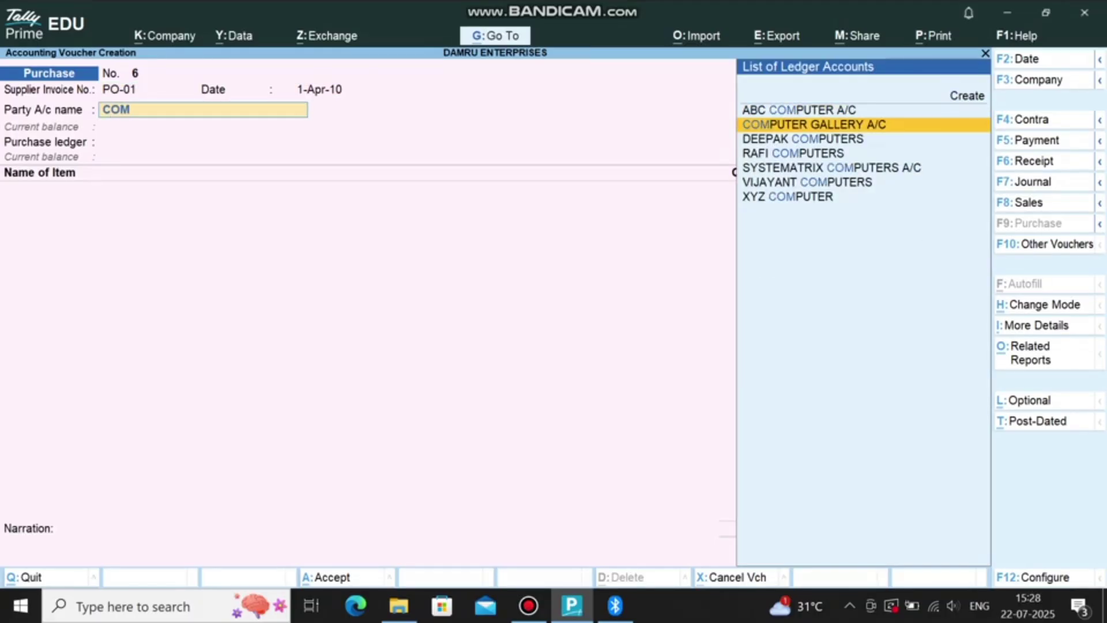
{"action": "key", "text": "Return"}
{"action": "key", "text": "ctrl+a"}
{"action": "type", "text": "PU"}
{"action": "key", "text": "Return"}
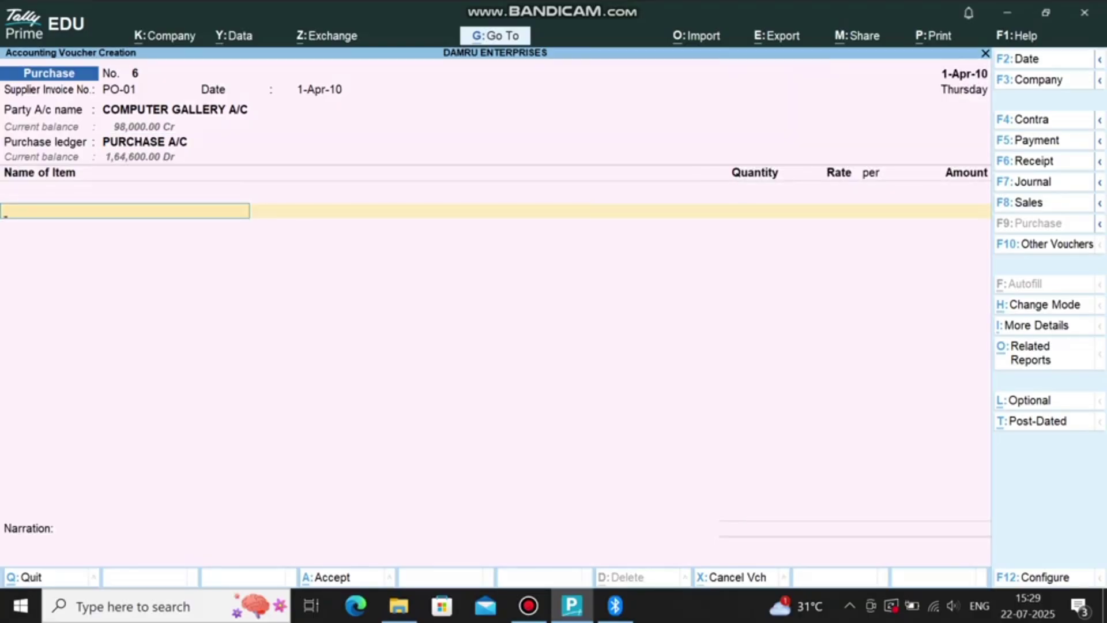
Step: Record 3 CPUs and 4 monitors allocated against order PO-01, and save purchase No. 6
{"action": "type", "text": "CP"}
{"action": "key", "text": "Return"}
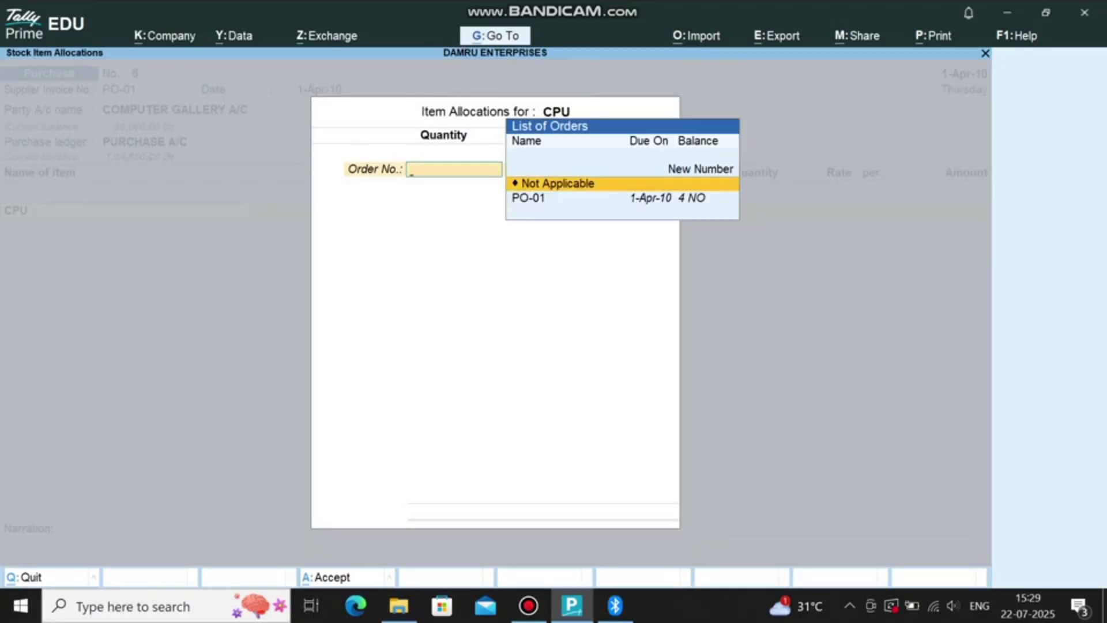
{"action": "key", "text": "Down"}
{"action": "key", "text": "Return"}
{"action": "type", "text": "3"}
{"action": "key", "text": "Return"}
{"action": "key", "text": "Return"}
{"action": "key", "text": "Return"}
{"action": "key", "text": "Return"}
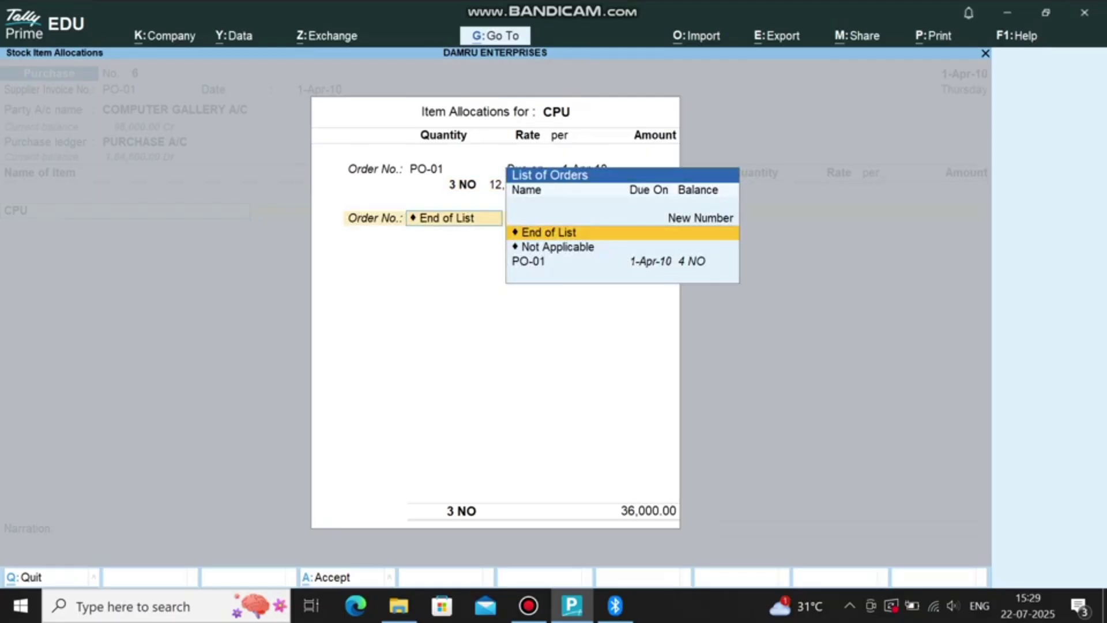
{"action": "key", "text": "Return"}
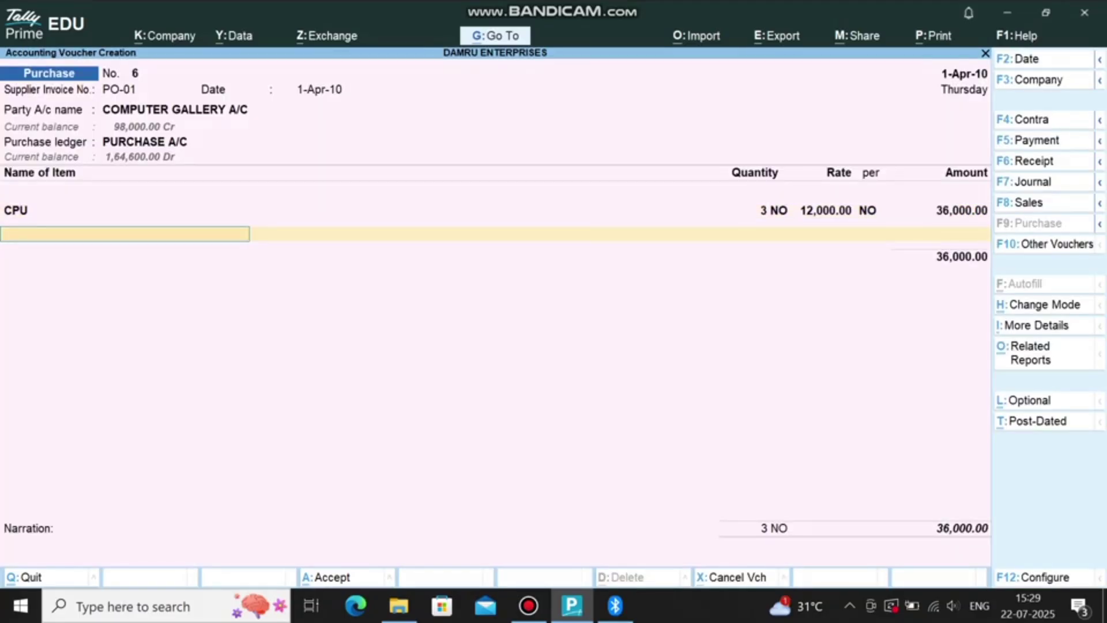
{"action": "type", "text": "MO"}
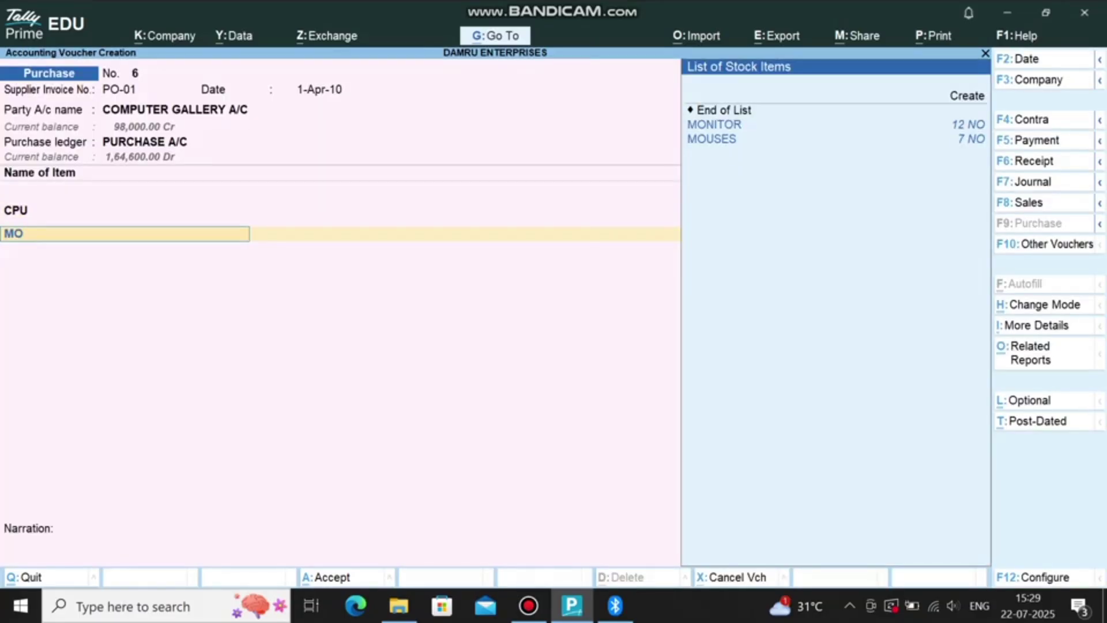
{"action": "key", "text": "Return"}
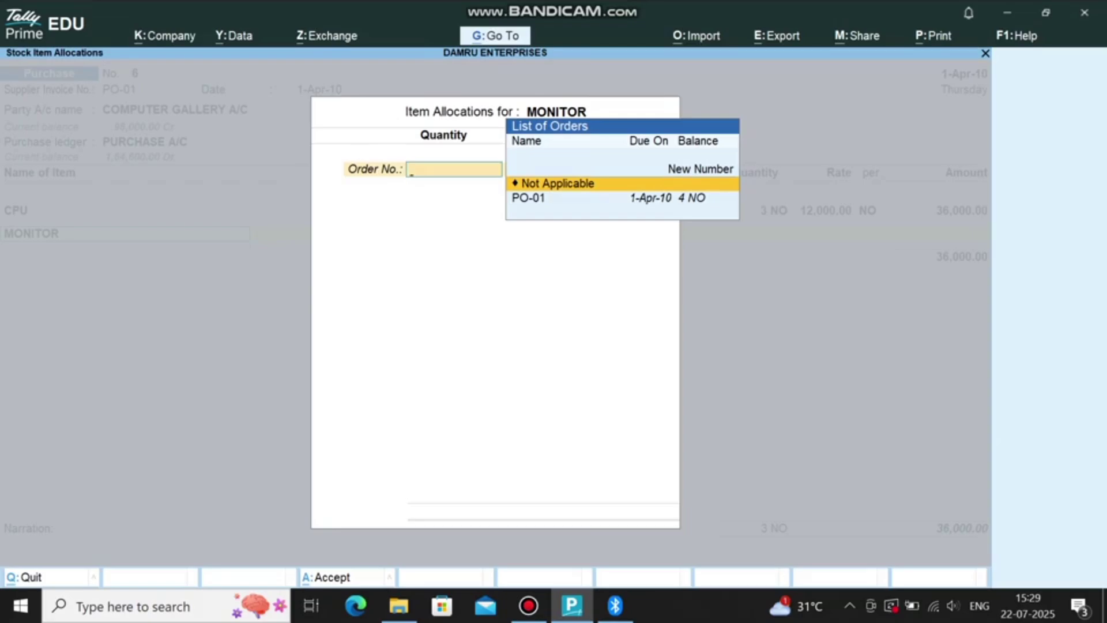
{"action": "key", "text": "Down"}
{"action": "key", "text": "Return"}
{"action": "key", "text": "Return"}
{"action": "key", "text": "Return"}
{"action": "key", "text": "Return"}
{"action": "key", "text": "Return"}
{"action": "key", "text": "ctrl+a"}
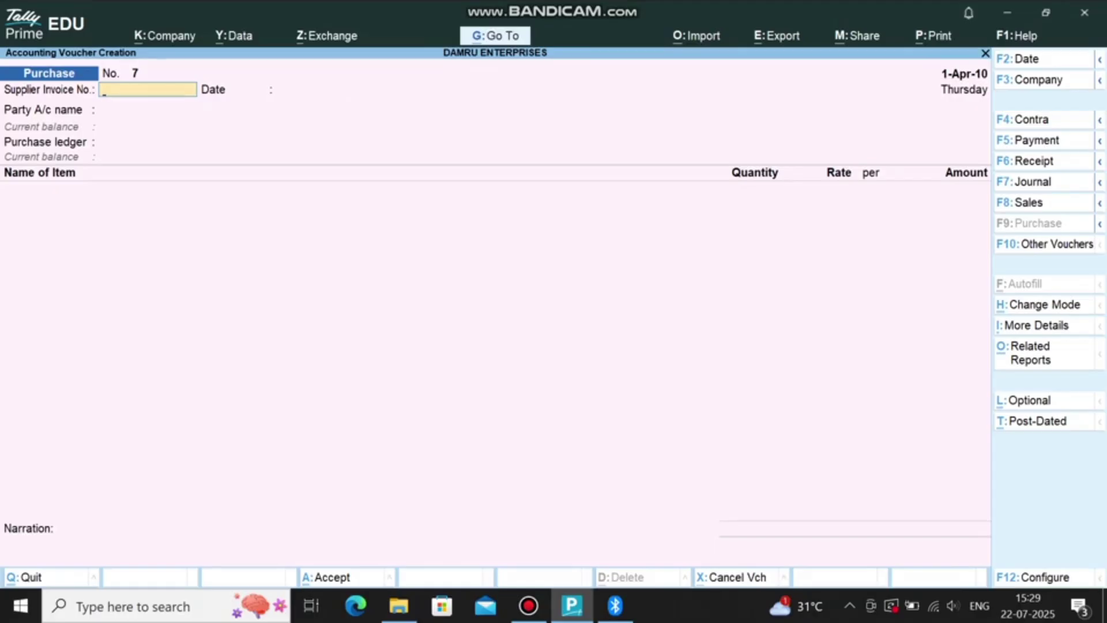
Step: Start purchase order No. 2 for SYSTEMATRIX COMPUTERS A/C with PURCHASE A/C
{"action": "key", "text": "F10"}
{"action": "key", "text": "End"}
{"action": "key", "text": "Return"}
{"action": "type", "text": "SY"}
{"action": "key", "text": "Return"}
{"action": "key", "text": "ctrl+a"}
{"action": "key", "text": "Return"}
{"action": "key", "text": "Return"}
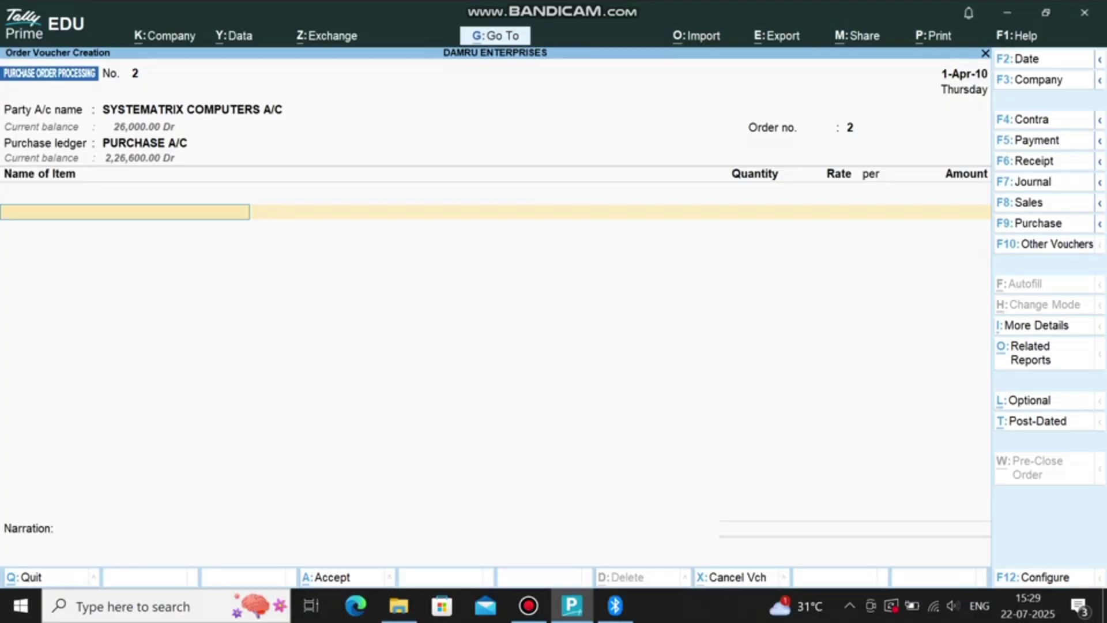
Step: Order 10 CPUs at 12,000 and 12 monitors due 1-Apr-10, and save the order
{"action": "type", "text": "CP"}
{"action": "key", "text": "Return"}
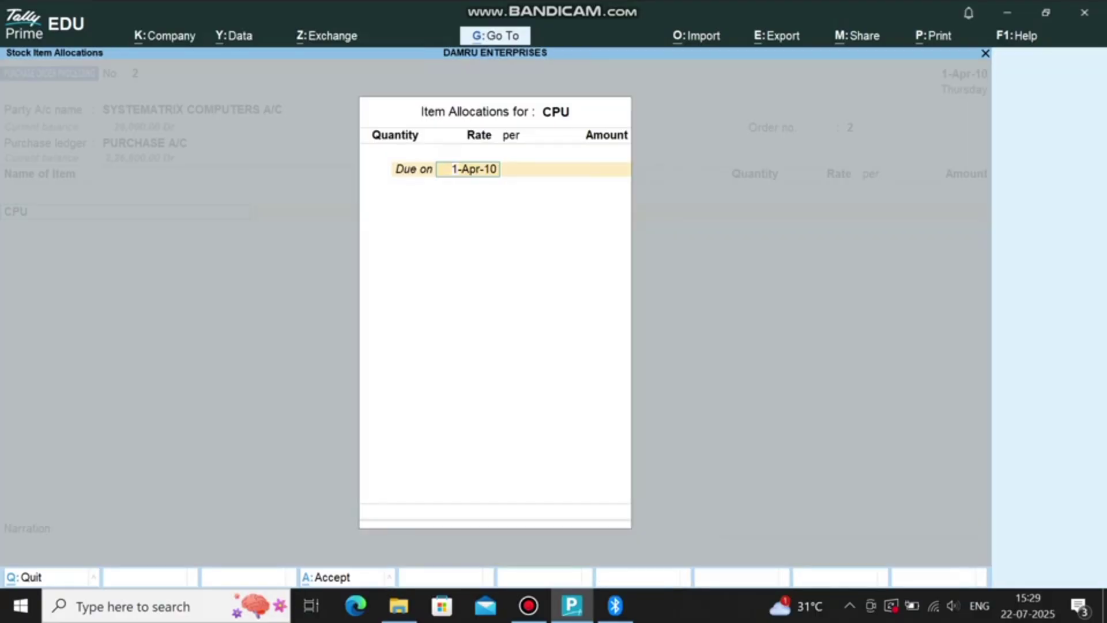
{"action": "key", "text": "Return"}
{"action": "type", "text": "10"}
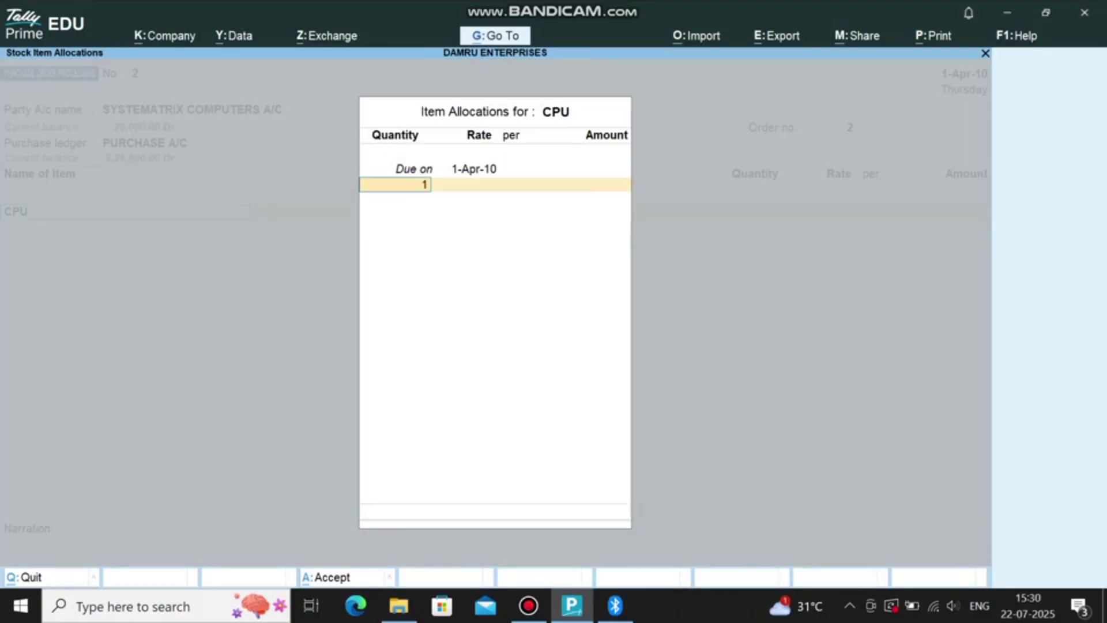
{"action": "key", "text": "Return"}
{"action": "key", "text": "Return"}
{"action": "key", "text": "Return"}
{"action": "key", "text": "Return"}
{"action": "key", "text": "Return"}
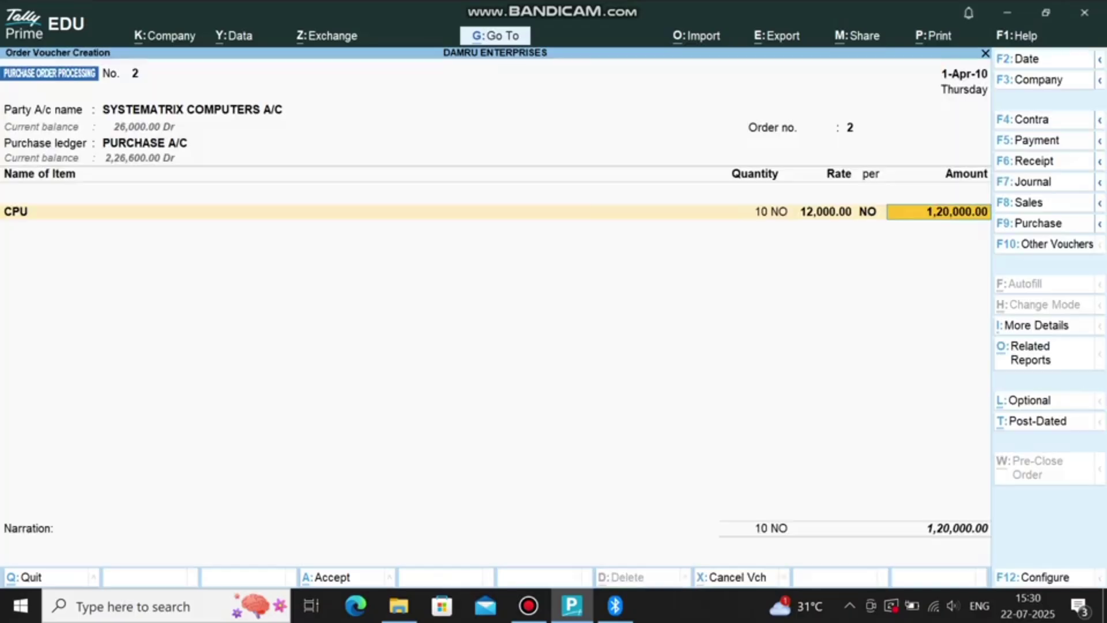
{"action": "type", "text": "MON"}
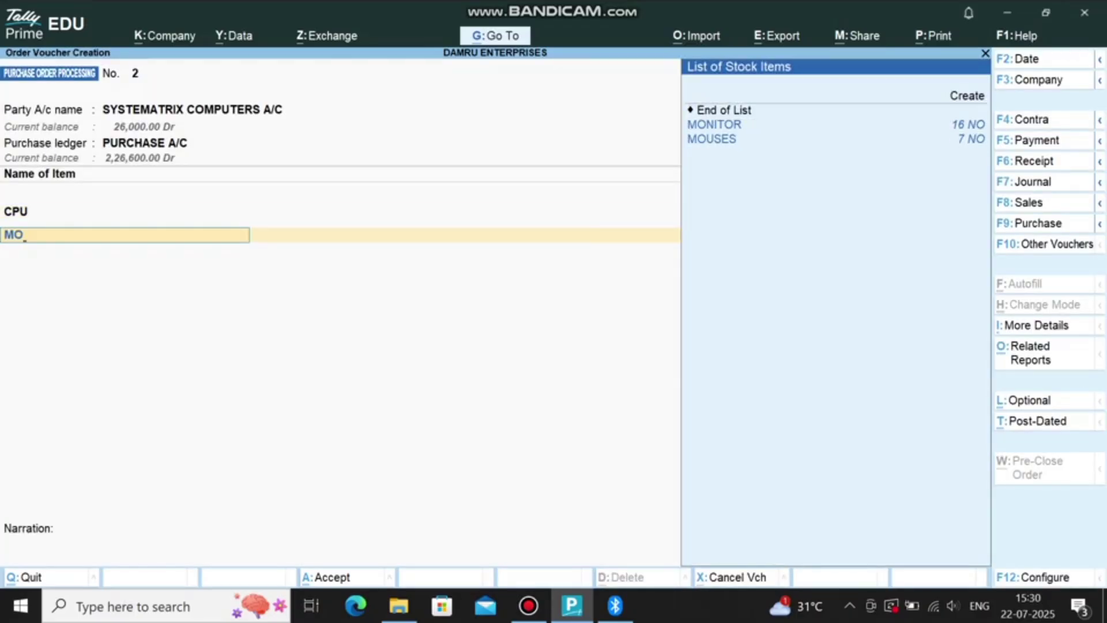
{"action": "key", "text": "Return"}
{"action": "key", "text": "Return"}
{"action": "type", "text": "12"}
{"action": "key", "text": "Return"}
{"action": "key", "text": "Return"}
{"action": "key", "text": "Return"}
{"action": "key", "text": "Return"}
{"action": "key", "text": "ctrl+a"}
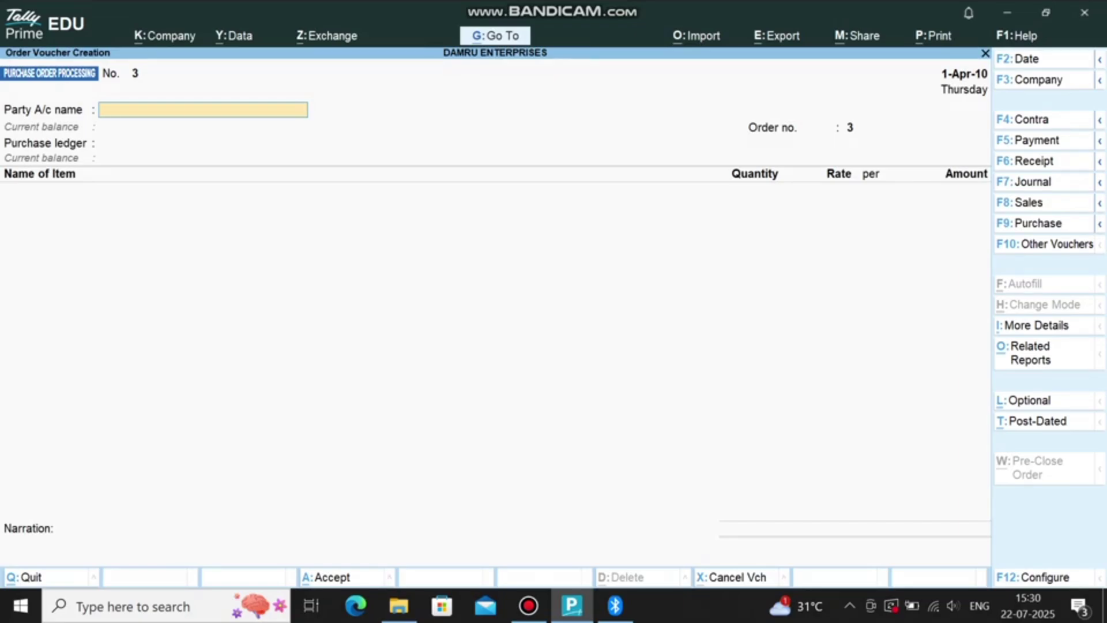
{"action": "key", "text": "F9"}
Step: Set SYSTEMATRIX COMPUTERS A/C as supplier and PURCHASE A/C as ledger for purchase No. 7
{"action": "key", "text": "Return"}
{"action": "key", "text": "Return"}
{"action": "type", "text": "SYS"}
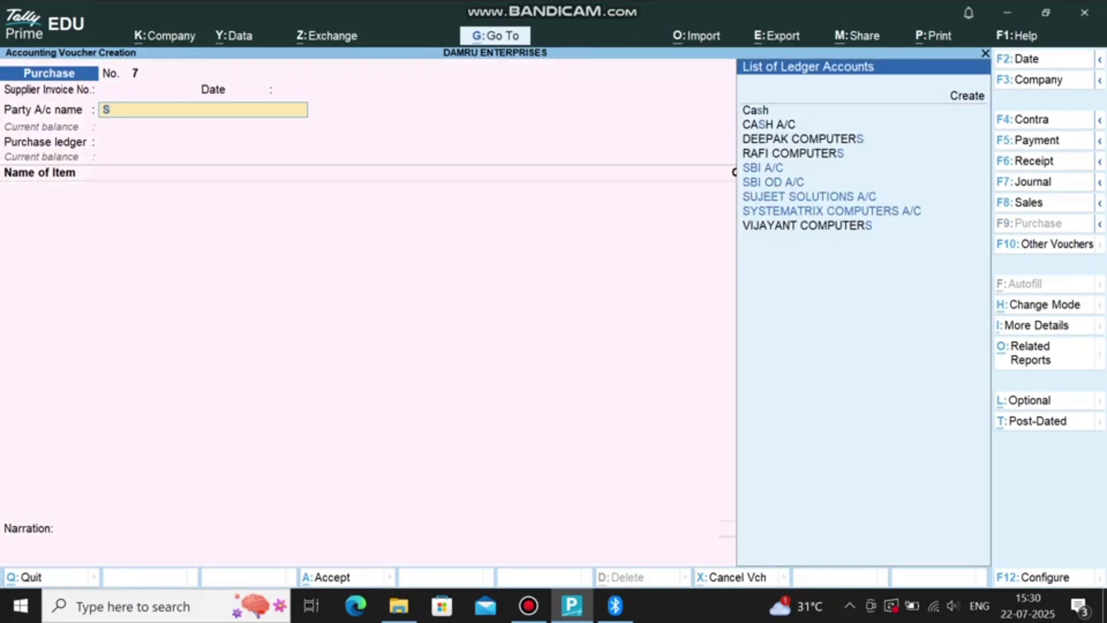
{"action": "key", "text": "Return"}
{"action": "key", "text": "ctrl+a"}
{"action": "key", "text": "ctrl+a"}
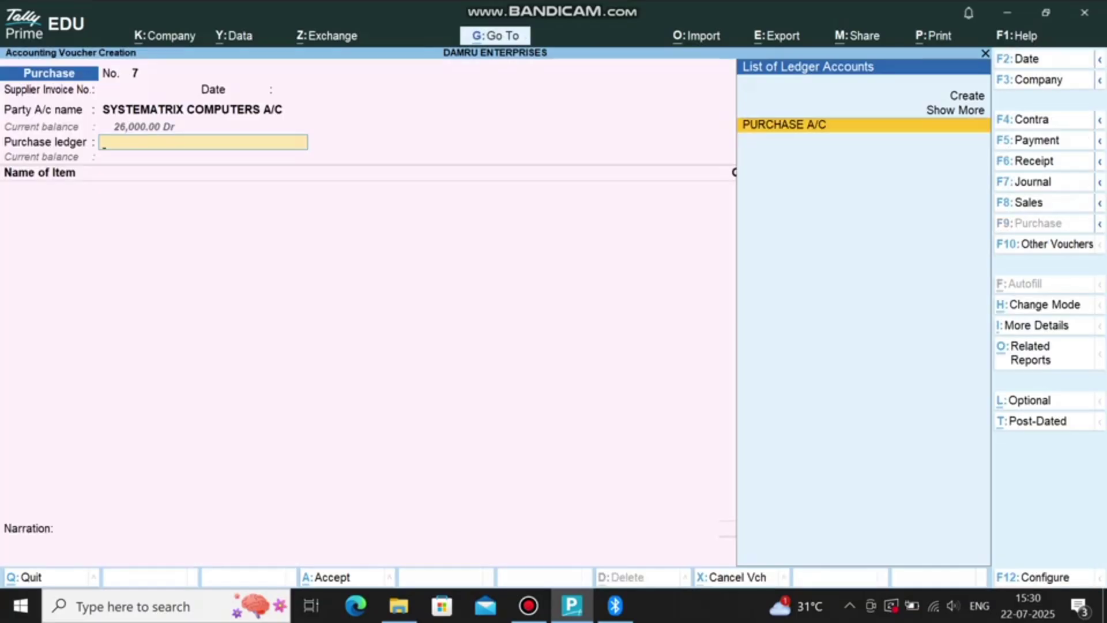
{"action": "key", "text": "Return"}
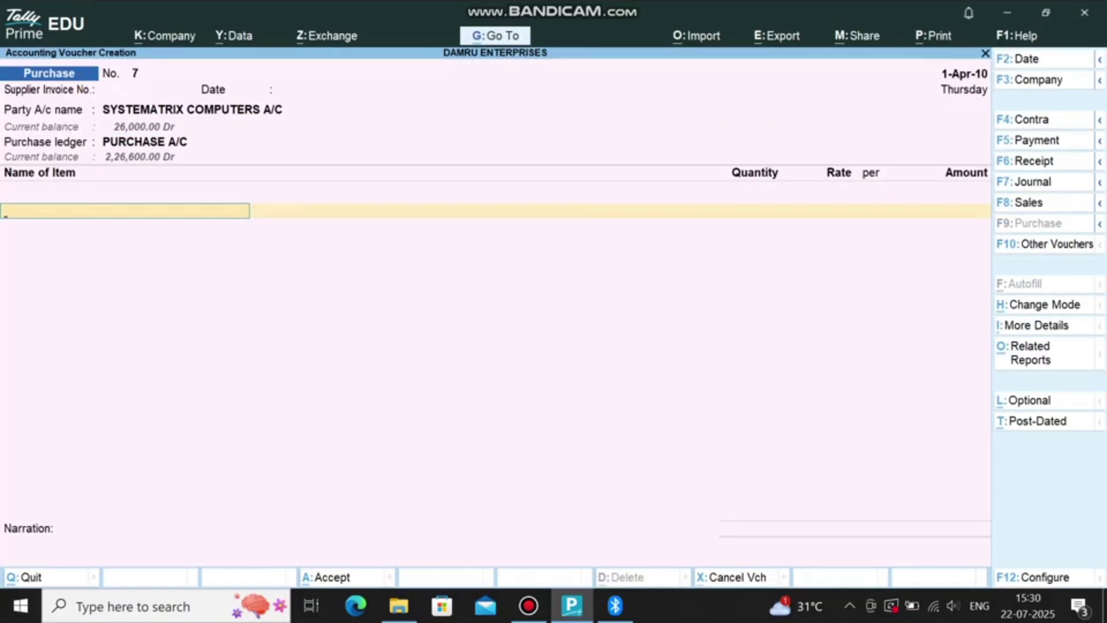
Step: Add 10 CPUs and 12 monitors, each allocated to order 2, and save the purchase
{"action": "type", "text": "CPU"}
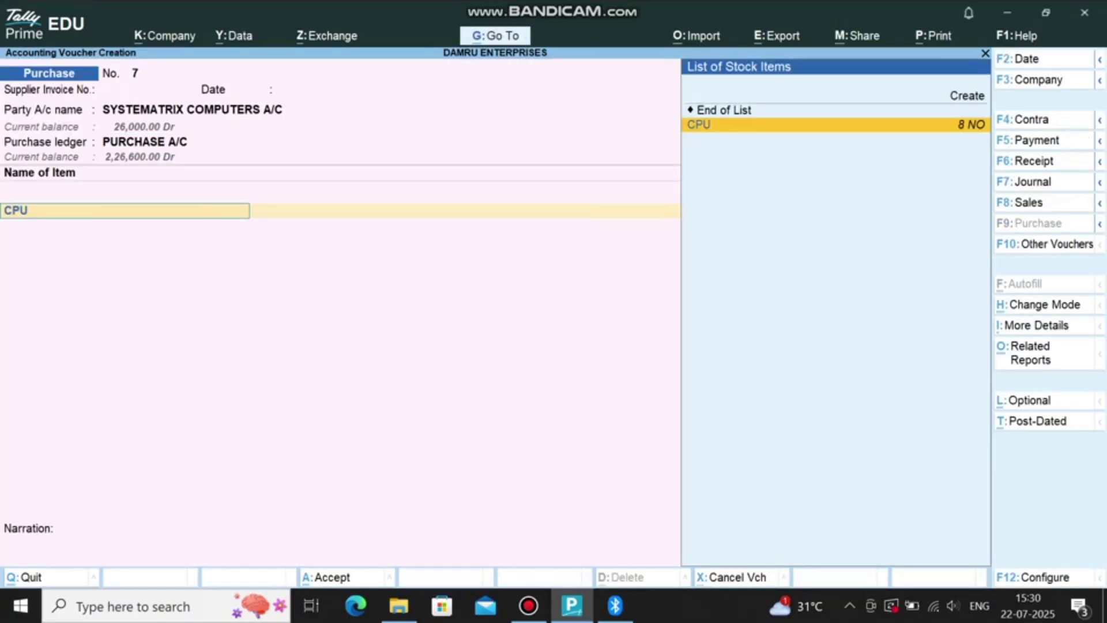
{"action": "key", "text": "Return"}
{"action": "key", "text": "Down"}
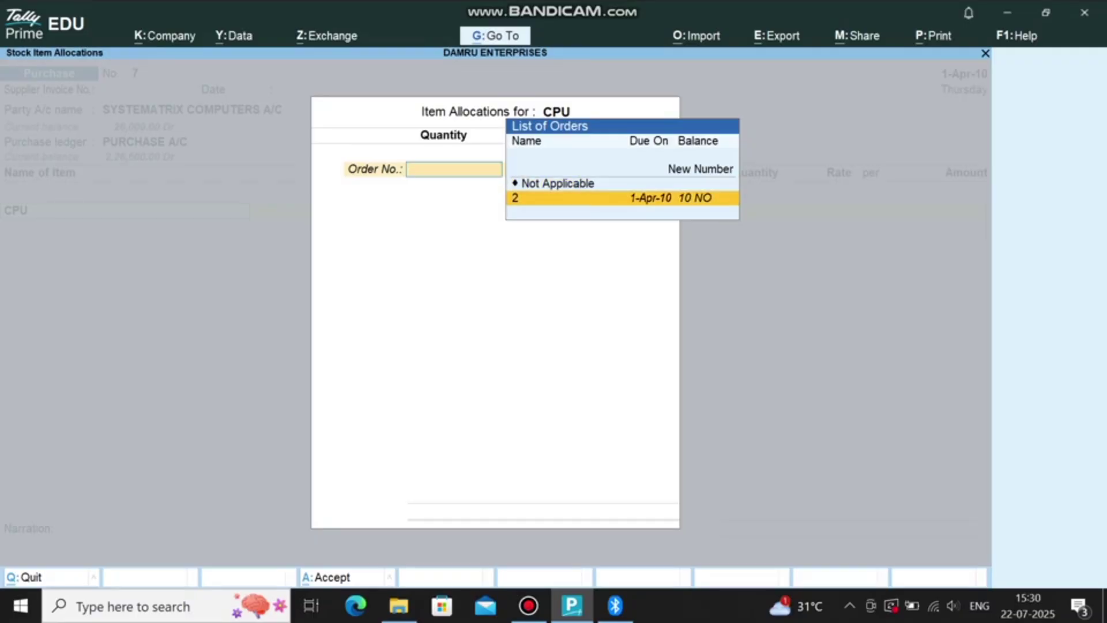
{"action": "key", "text": "Return"}
{"action": "key", "text": "Return"}
{"action": "key", "text": "Return"}
{"action": "key", "text": "Return"}
{"action": "key", "text": "Return"}
{"action": "key", "text": "Return"}
{"action": "key", "text": "Return"}
{"action": "type", "text": "MO"}
{"action": "key", "text": "Return"}
{"action": "key", "text": "Down"}
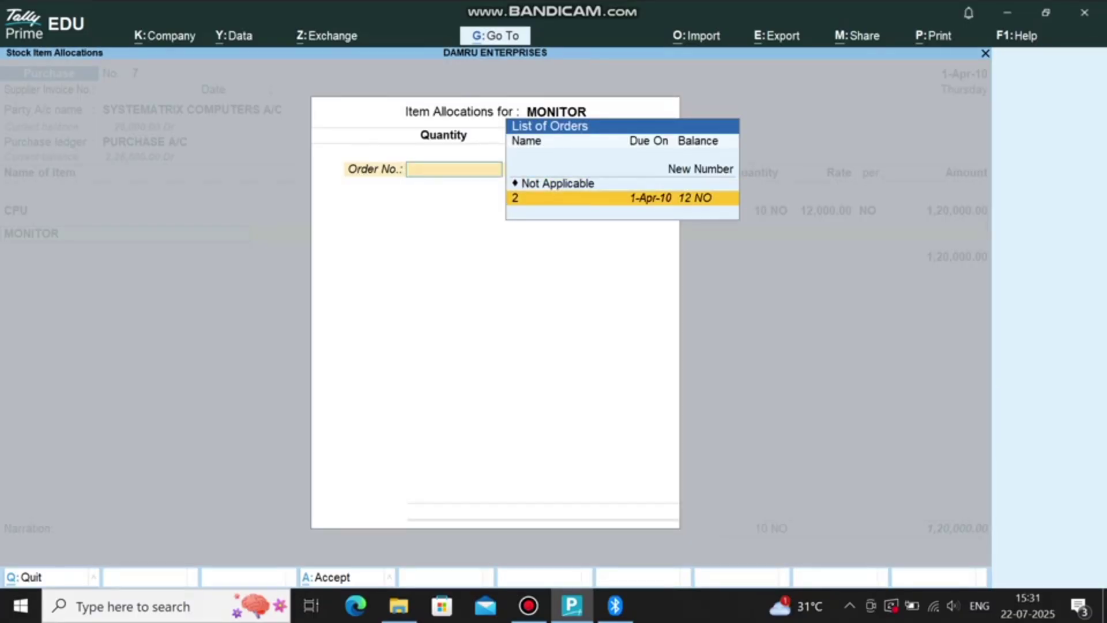
{"action": "key", "text": "Return"}
{"action": "key", "text": "Return"}
{"action": "key", "text": "Return"}
{"action": "key", "text": "Return"}
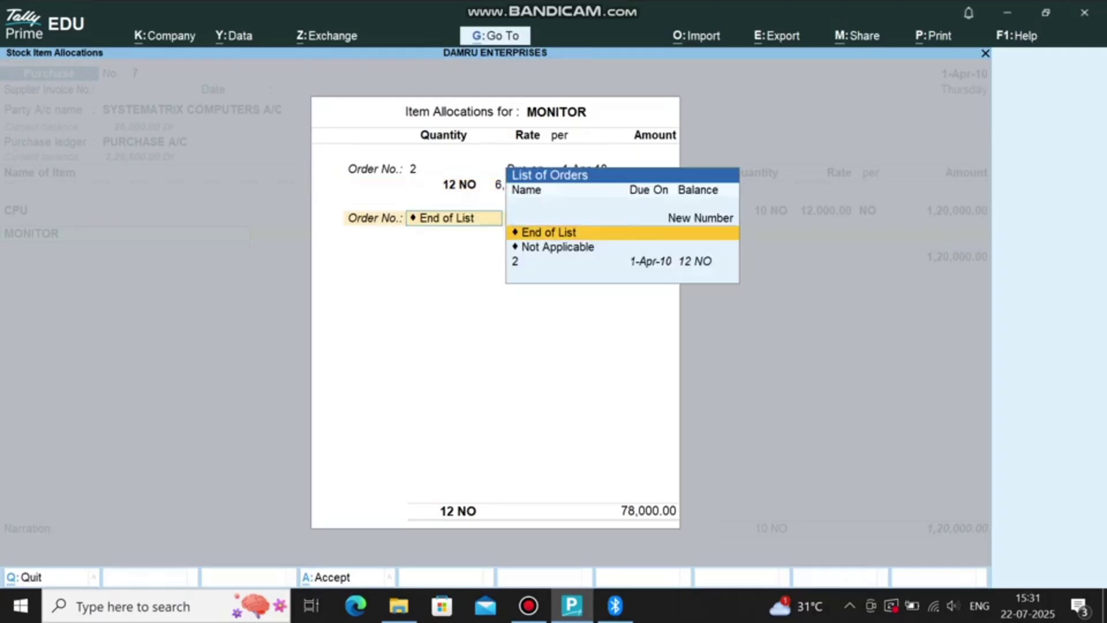
{"action": "key", "text": "Return"}
{"action": "key", "text": "Return"}
{"action": "key", "text": "ctrl+a"}
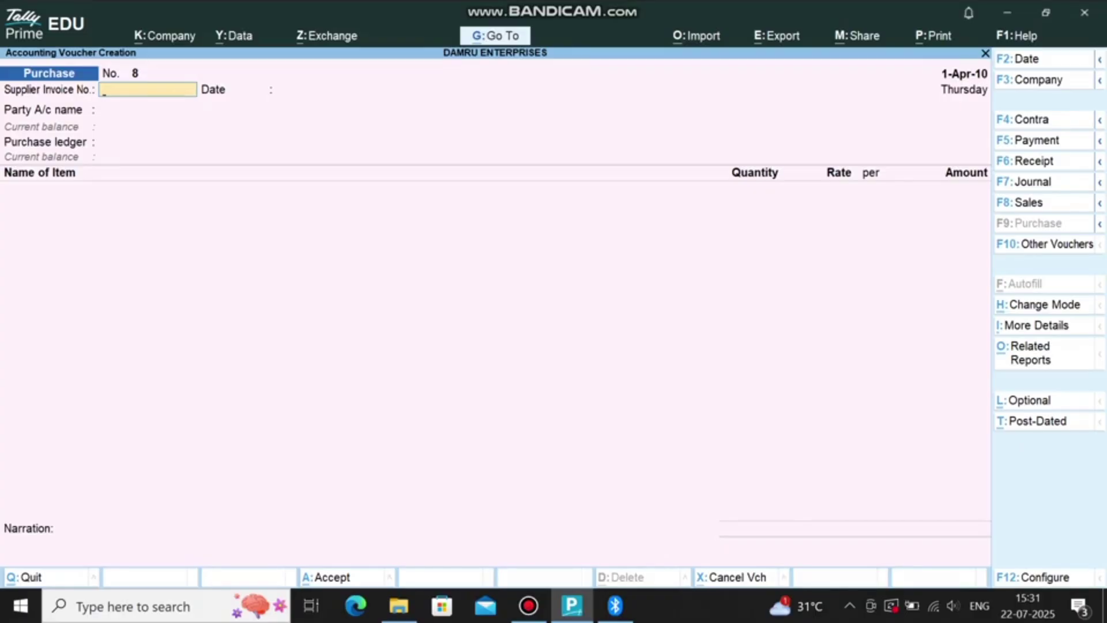
Step: Start Receipt Note 1 from SYSTEMATRIX COMPUTERS A/C with PURCHASE A/C as ledger
{"action": "left_click", "coordinate": [528, 605]}
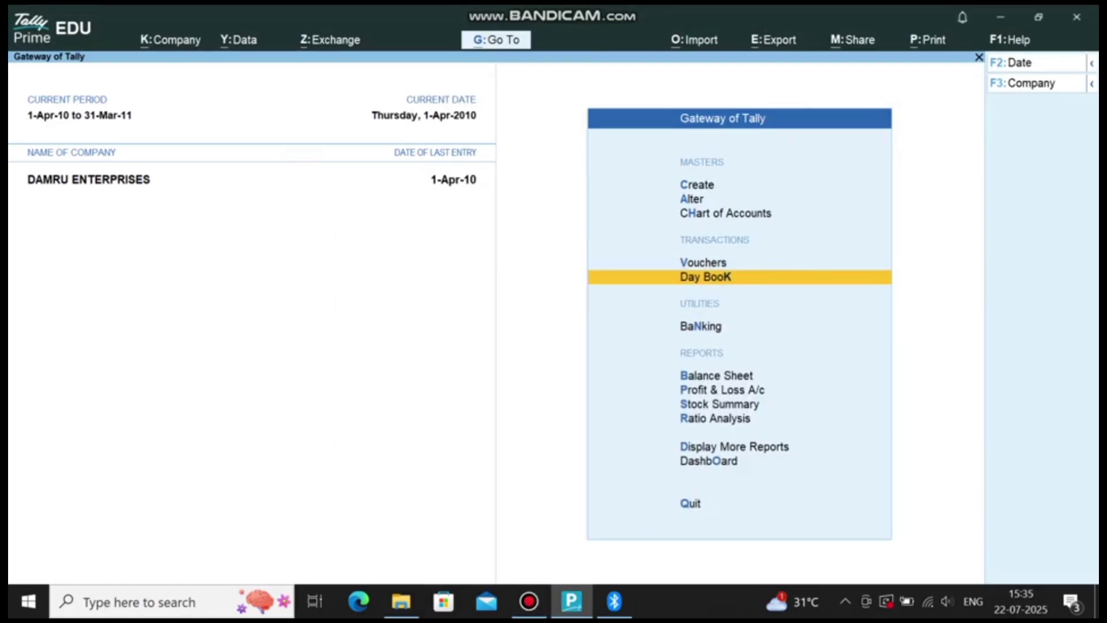
{"action": "key", "text": "v"}
{"action": "key", "text": "F10"}
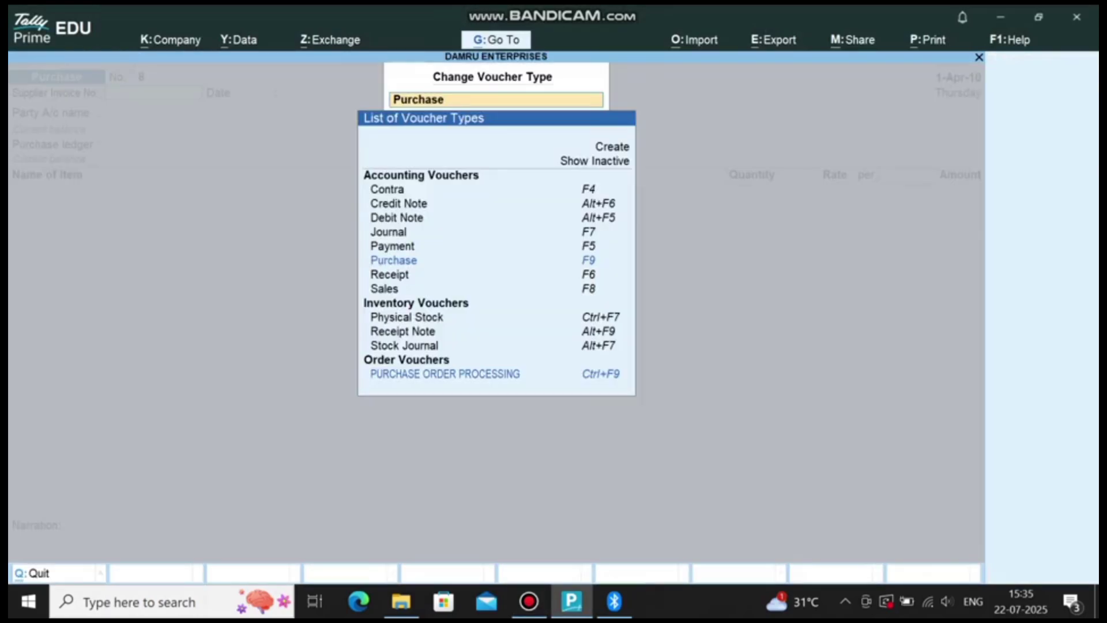
{"action": "type", "text": "RECEIPT NOTE"}
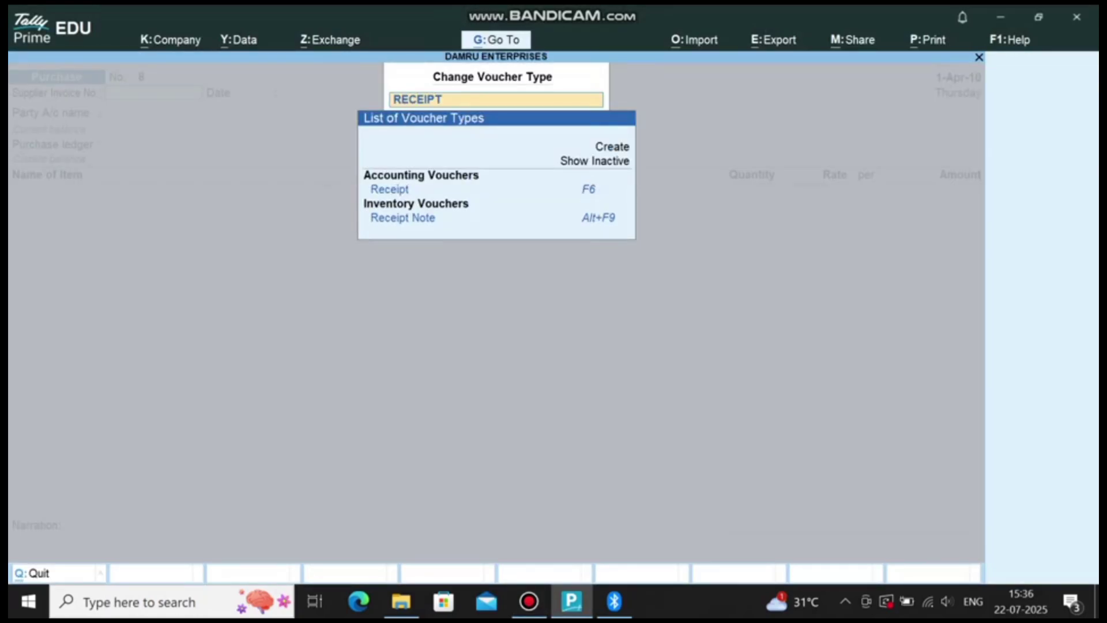
{"action": "key", "text": "Return"}
{"action": "key", "text": "Return"}
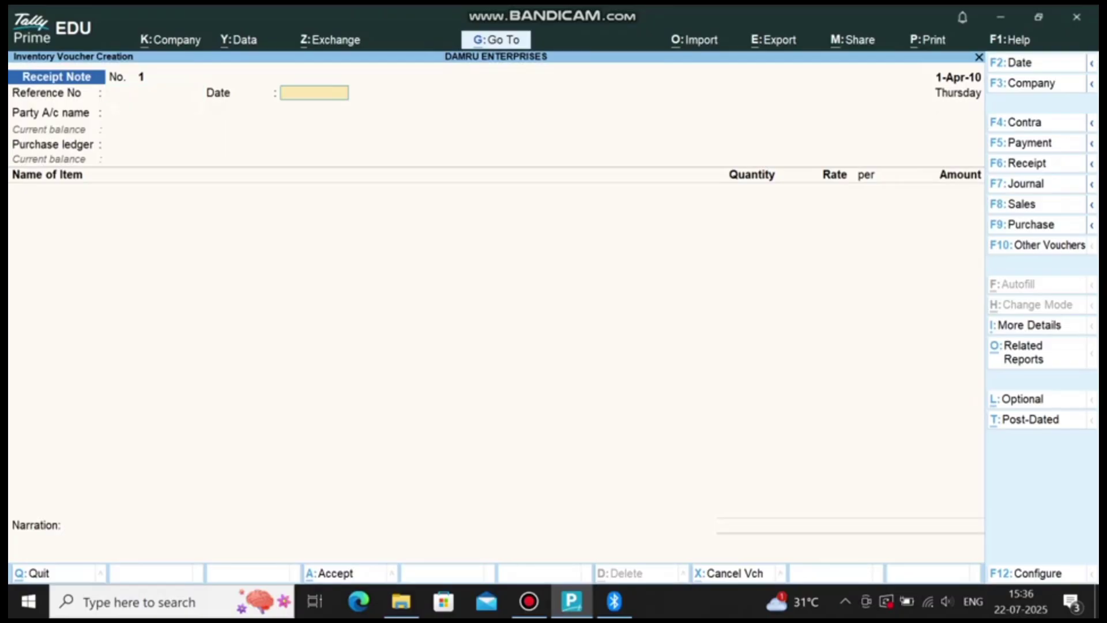
{"action": "key", "text": "Return"}
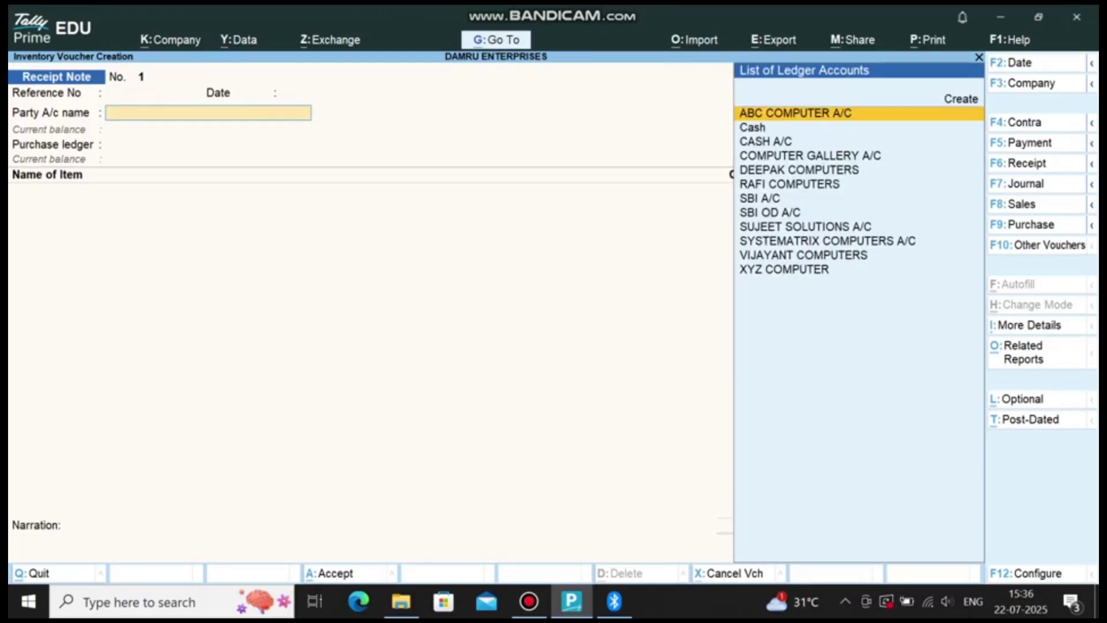
{"action": "left_click", "coordinate": [827, 241]}
{"action": "key", "text": "Return"}
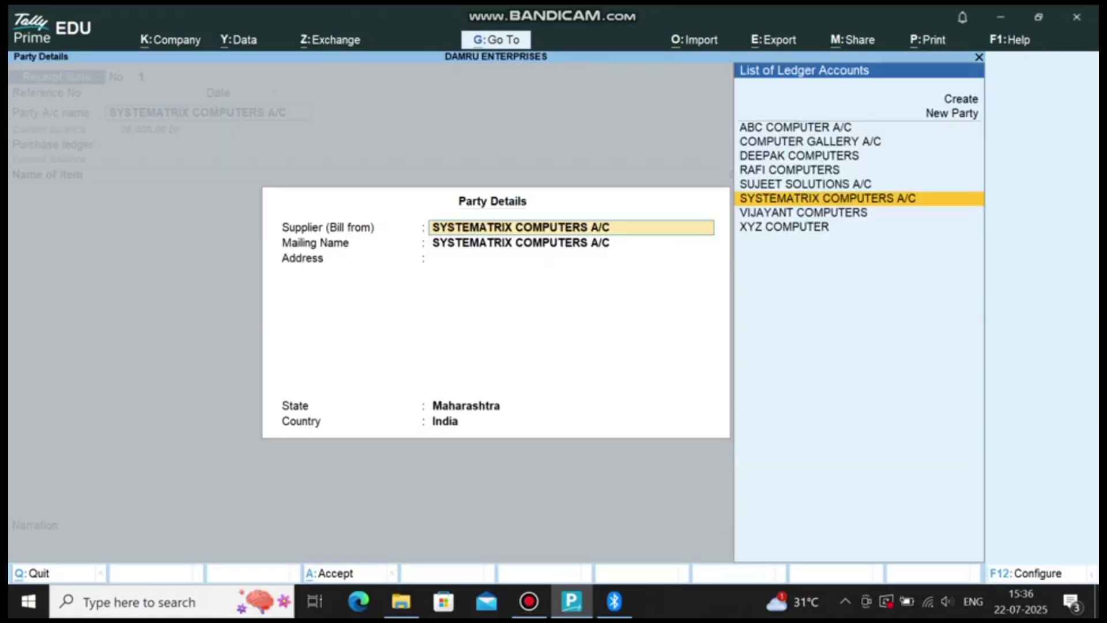
{"action": "key", "text": "ctrl+a"}
{"action": "key", "text": "Return"}
Step: Enter 10 CPUs at 12,000 and 12 monitors, each tracked against order 2
{"action": "type", "text": "CPU"}
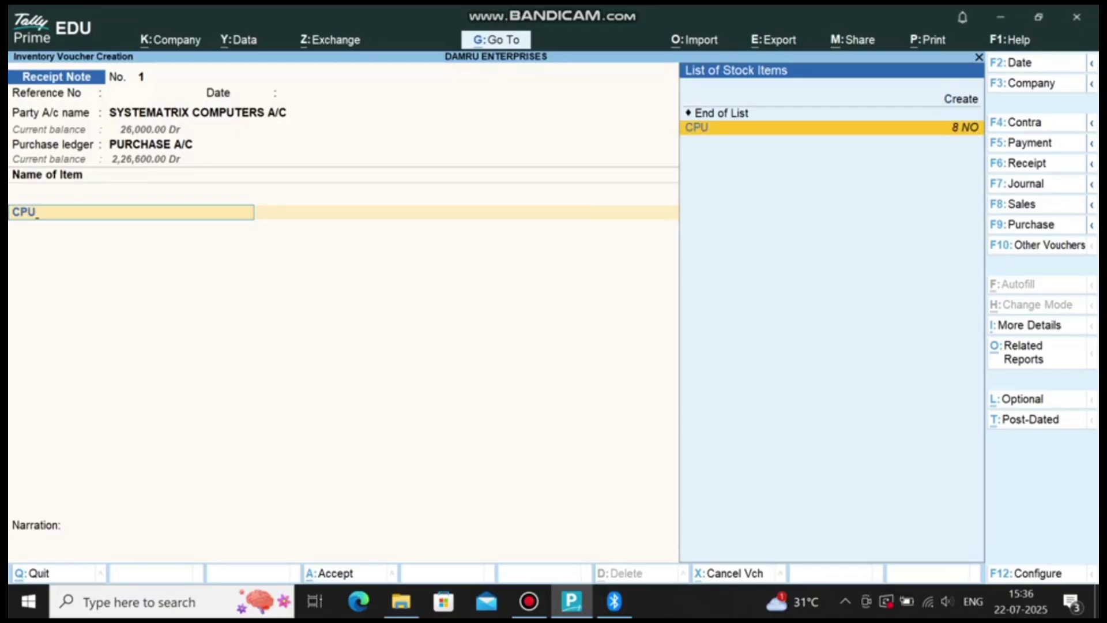
{"action": "key", "text": "Return"}
{"action": "key", "text": "Return"}
{"action": "key", "text": "Down"}
{"action": "key", "text": "Return"}
{"action": "key", "text": "Return"}
{"action": "key", "text": "Return"}
{"action": "key", "text": "Return"}
{"action": "key", "text": "Return"}
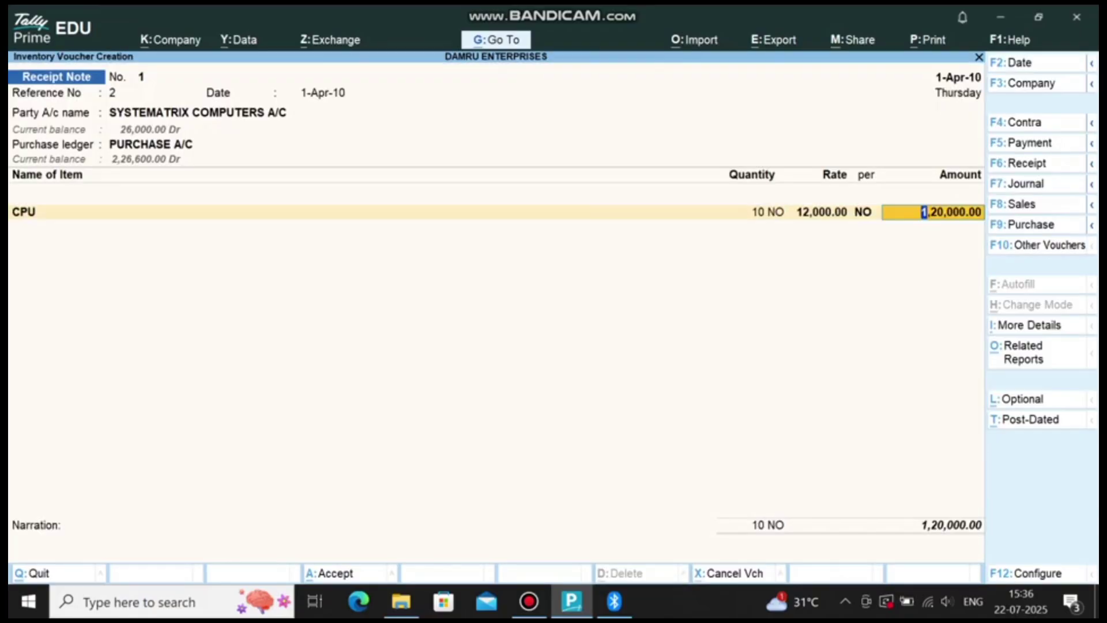
{"action": "key", "text": "Return"}
{"action": "type", "text": "MO"}
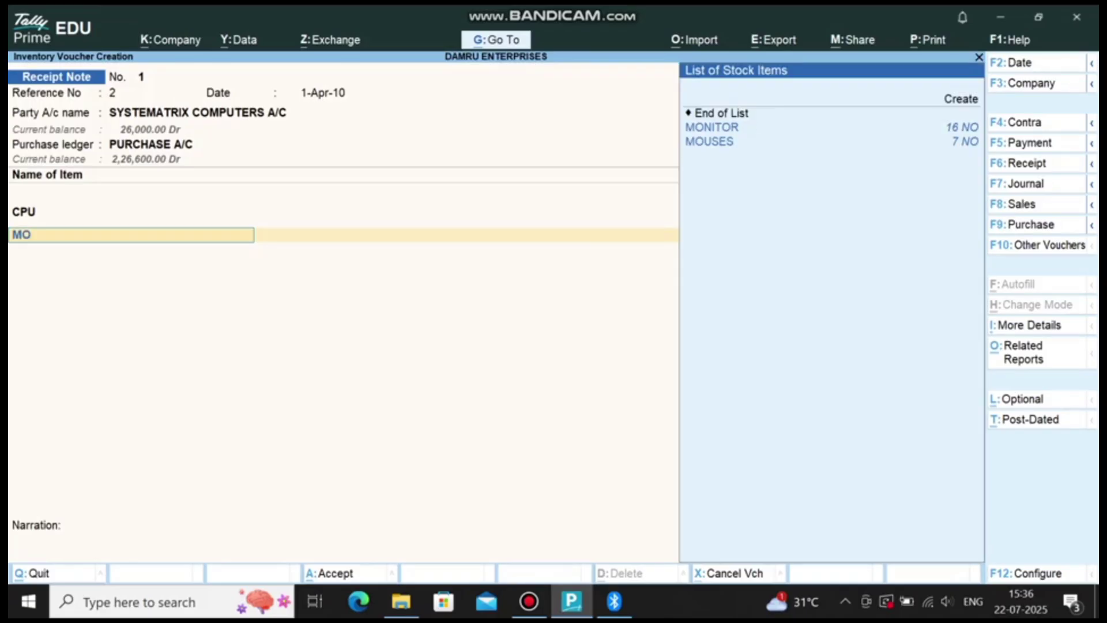
{"action": "type", "text": "N"}
{"action": "key", "text": "Return"}
{"action": "key", "text": "Return"}
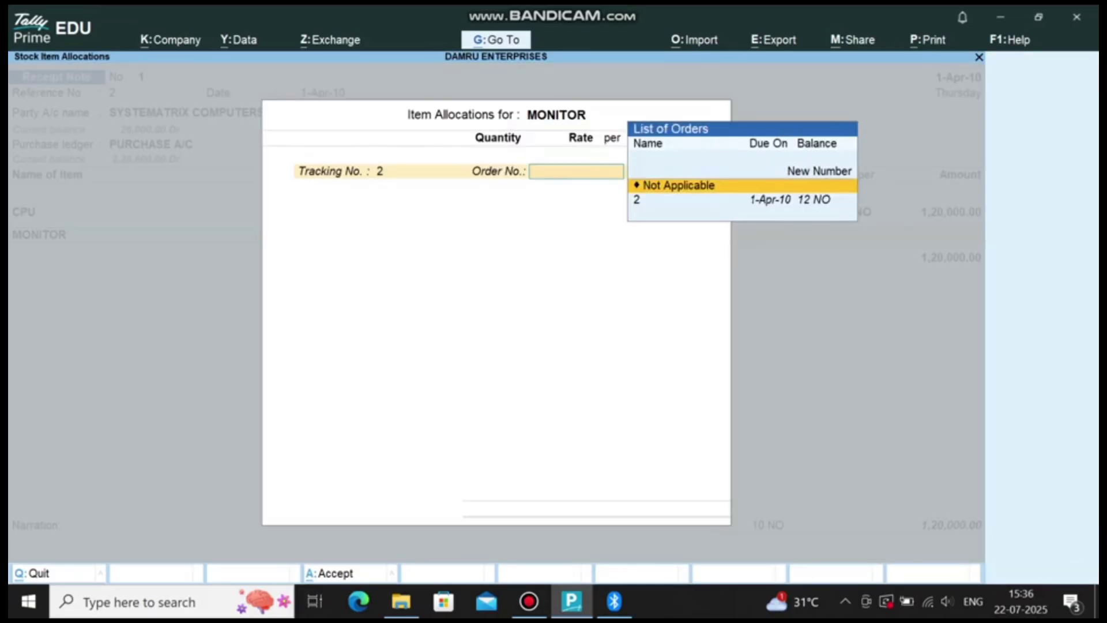
{"action": "key", "text": "Down"}
{"action": "key", "text": "Return"}
{"action": "key", "text": "Return"}
{"action": "key", "text": "Return"}
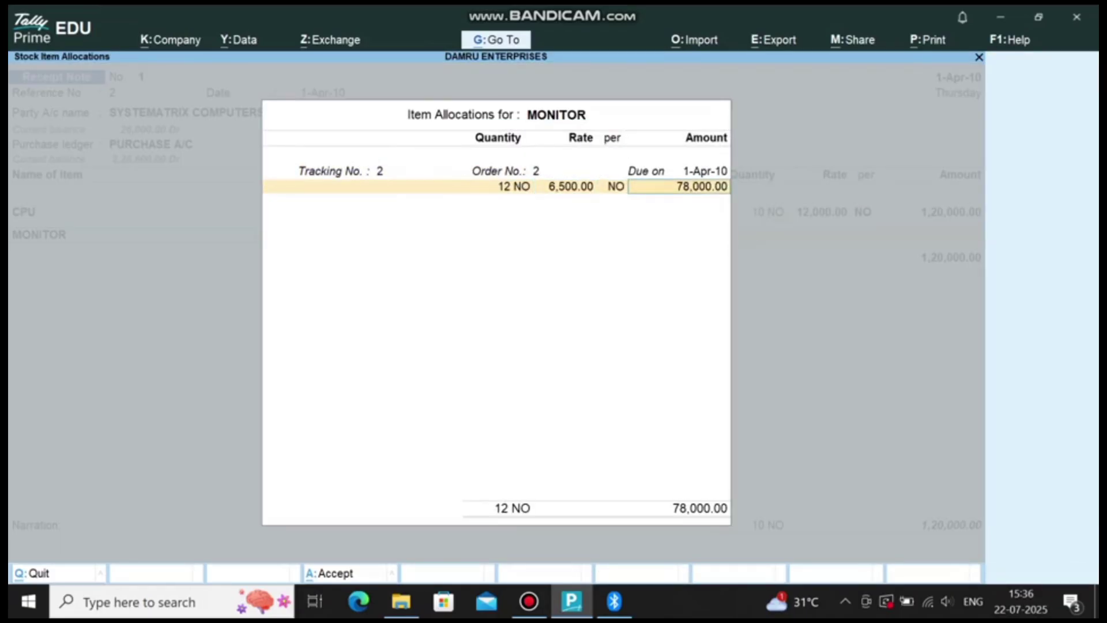
{"action": "key", "text": "Return"}
{"action": "key", "text": "Return"}
{"action": "key", "text": "Return"}
{"action": "key", "text": "Return"}
{"action": "key", "text": "Return"}
{"action": "key", "text": "Return"}
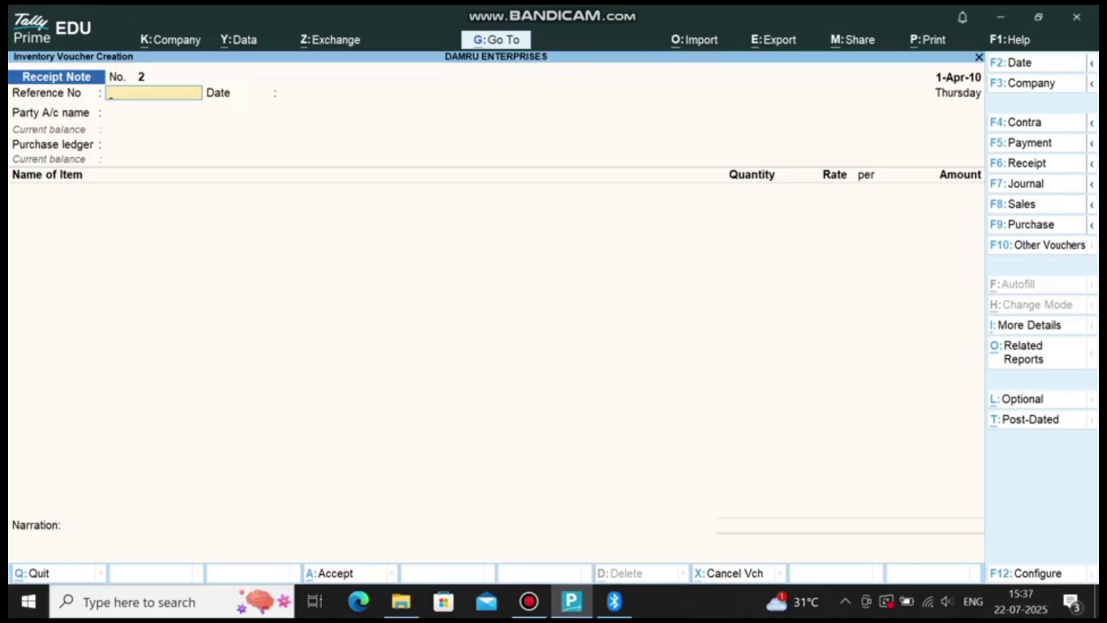
Step: Start a new Purchase voucher for SYSTEMATRIX COMPUTERS A/C and accept the receipt and party details
{"action": "key", "text": "F9"}
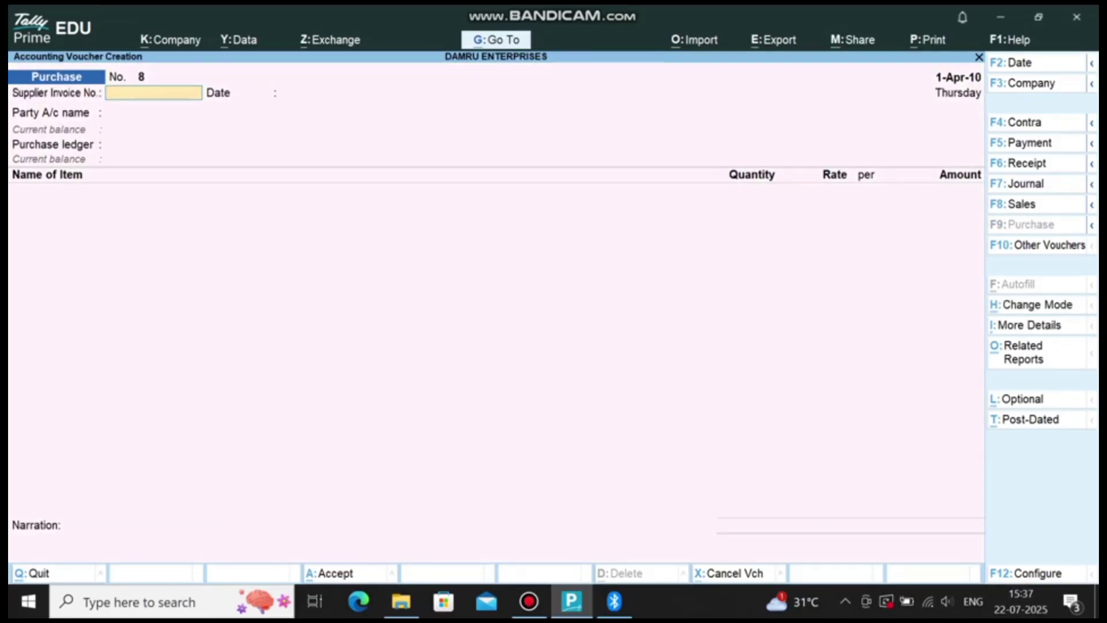
{"action": "key", "text": "Return"}
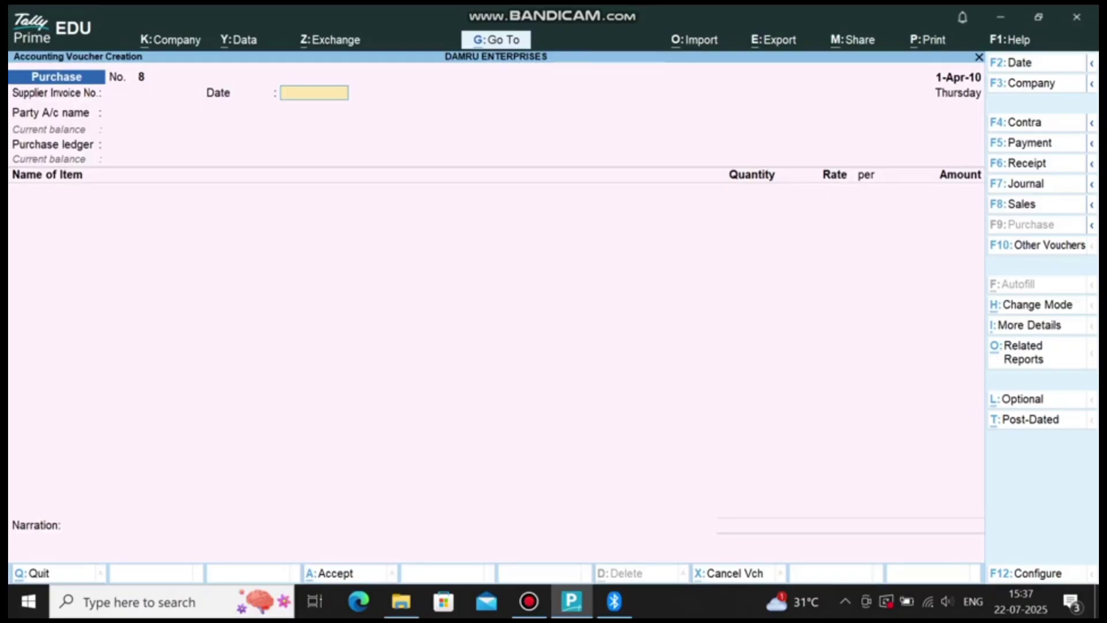
{"action": "key", "text": "Return"}
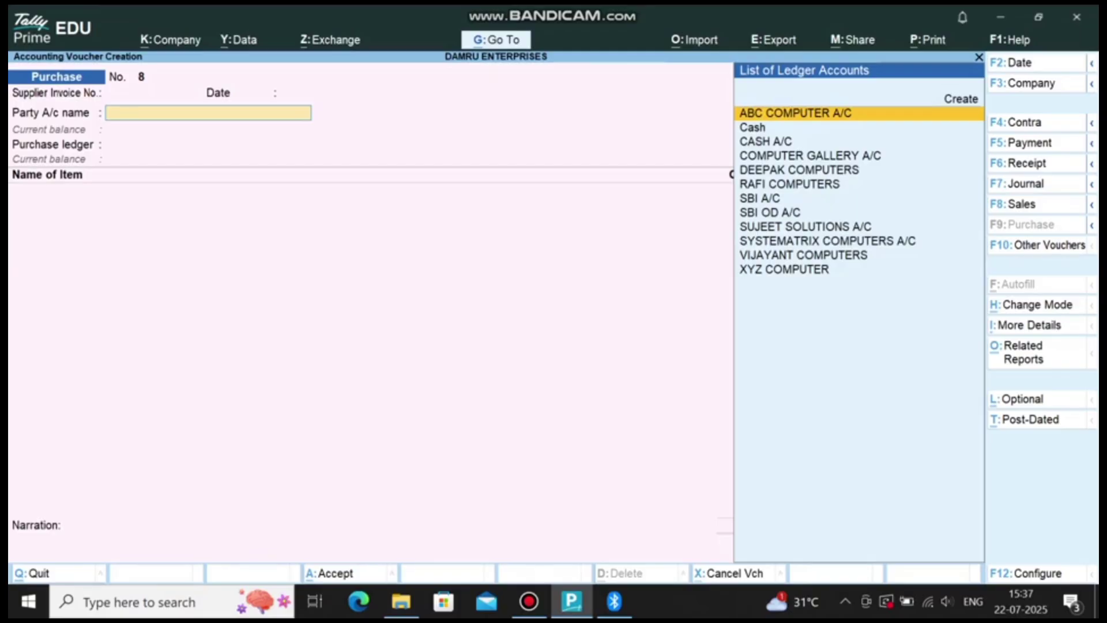
{"action": "type", "text": "SYS"}
{"action": "key", "text": "Return"}
{"action": "key", "text": "Return"}
{"action": "key", "text": "Return"}
{"action": "key", "text": "Return"}
{"action": "key", "text": "Return"}
{"action": "key", "text": "Return"}
{"action": "key", "text": "Return"}
{"action": "key", "text": "Return"}
{"action": "key", "text": "ctrl+a"}
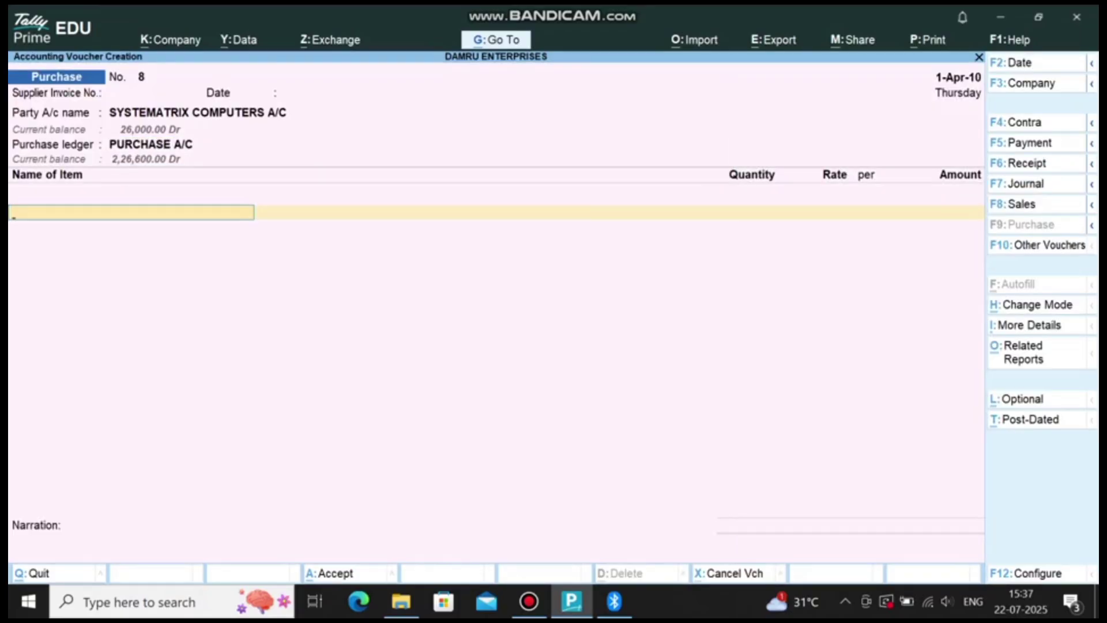
Step: Add the CPU line, allocating 10 units against receipt tracking number 1
{"action": "type", "text": "CP"}
{"action": "key", "text": "Return"}
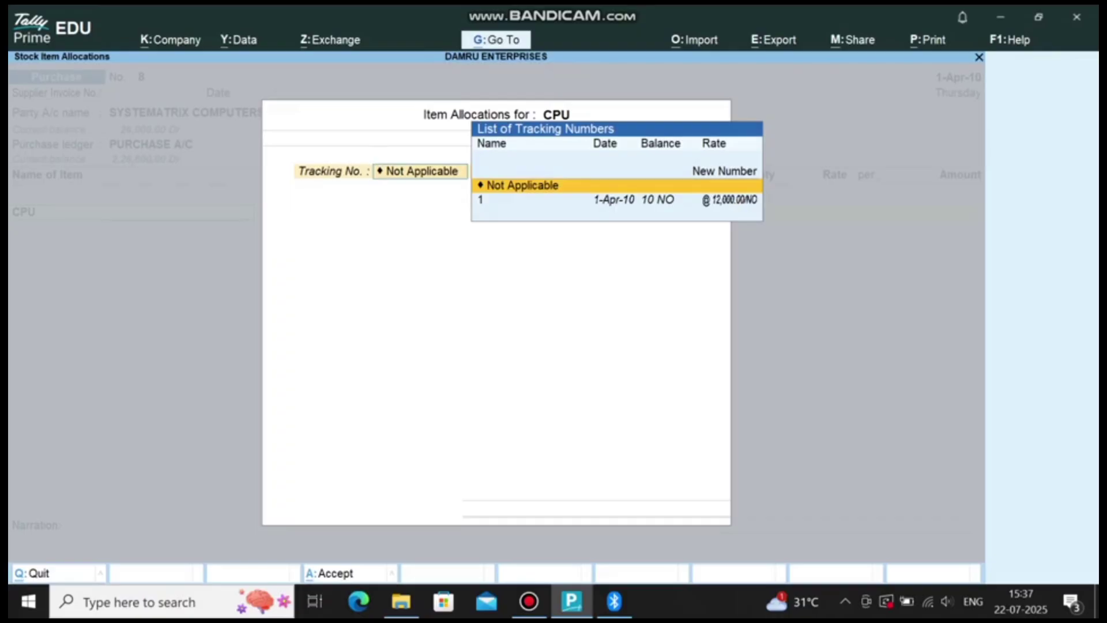
{"action": "key", "text": "Down"}
{"action": "key", "text": "Return"}
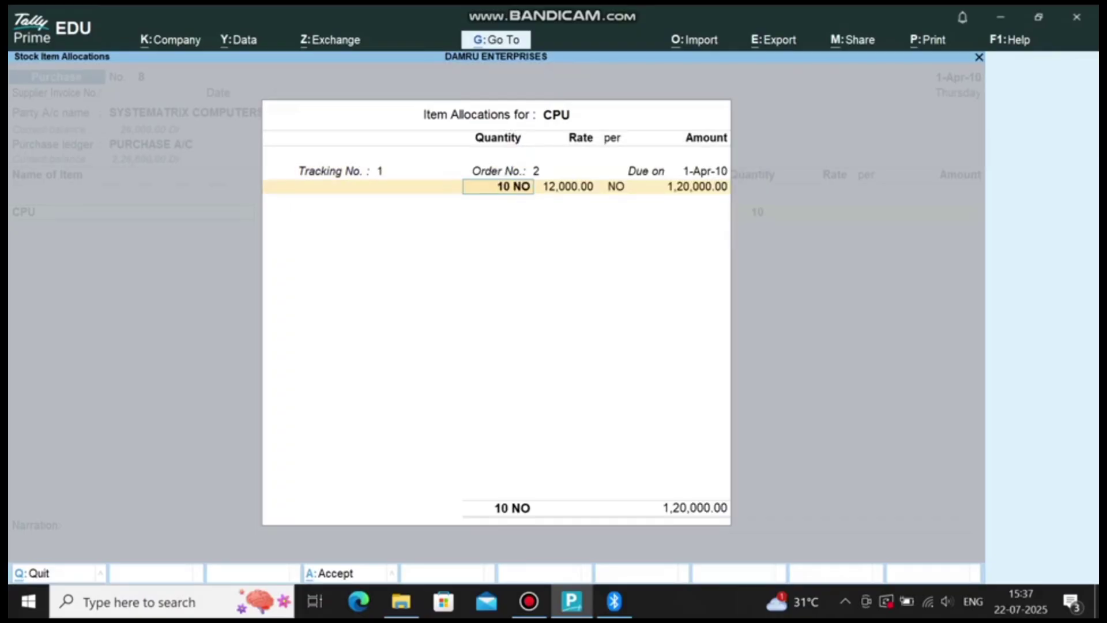
{"action": "key", "text": "ctrl+a"}
{"action": "key", "text": "Return"}
Step: Add the MONITOR line against tracking number 2 (12 units) and save purchase No. 8
{"action": "type", "text": "MON"}
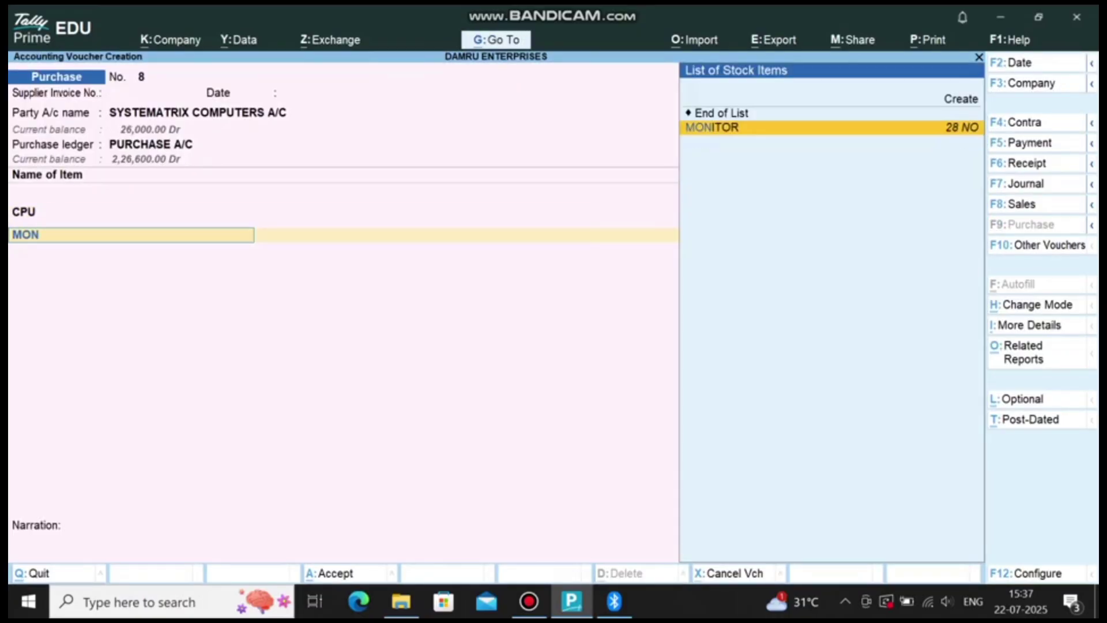
{"action": "key", "text": "Return"}
{"action": "key", "text": "Down"}
{"action": "key", "text": "Return"}
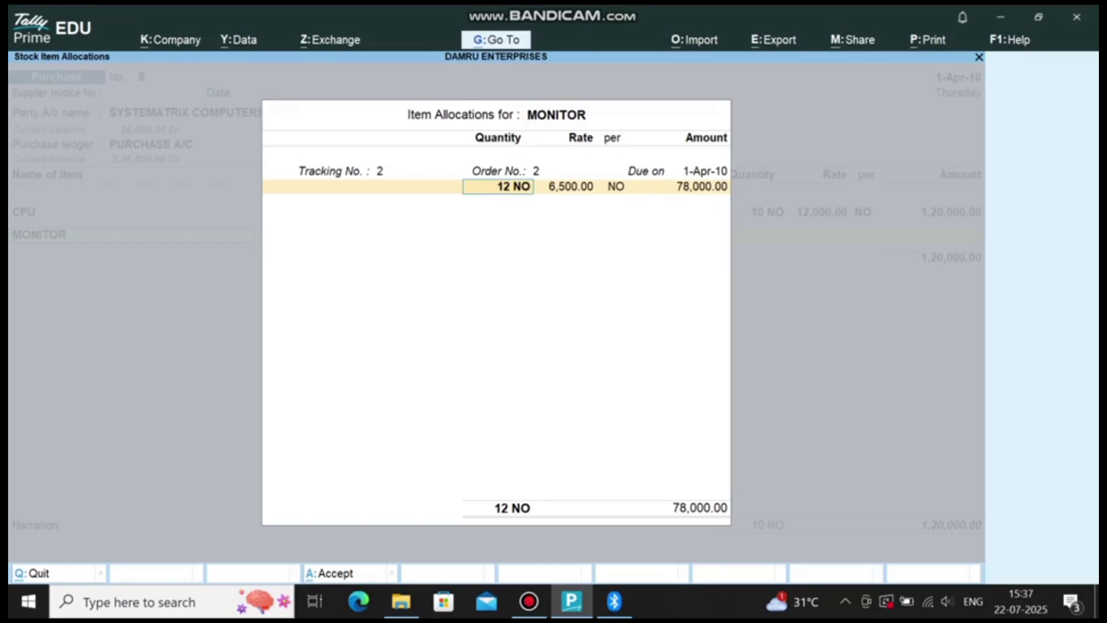
{"action": "key", "text": "ctrl+a"}
{"action": "key", "text": "ctrl+a"}
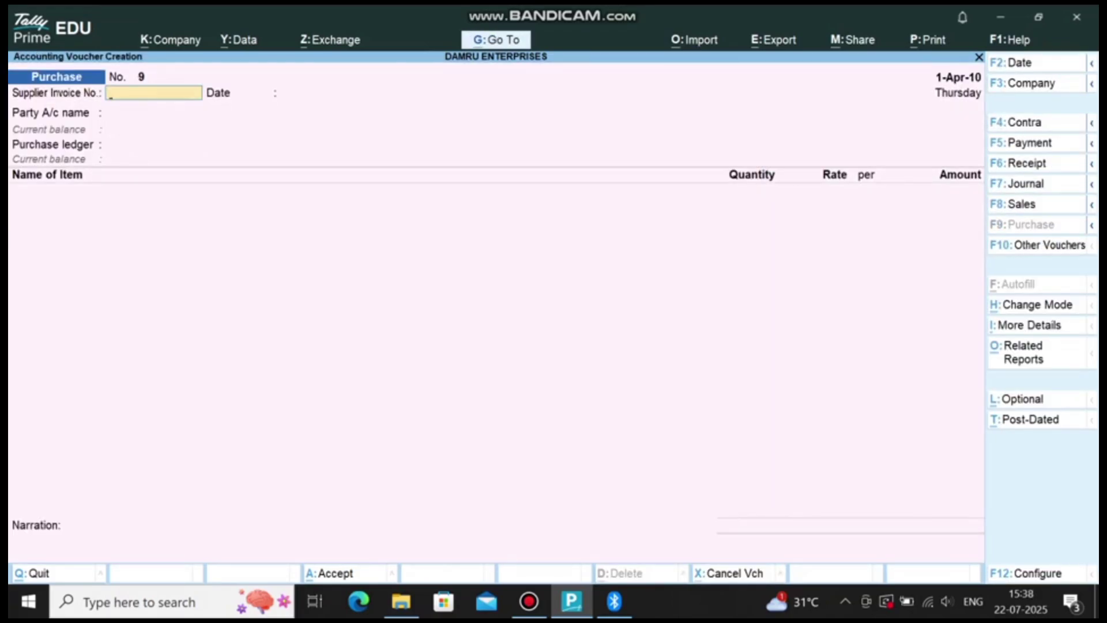
Step: In a new Payment voucher, debit SYSTEMATRIX COMPUTERS A/C for 1,72,000.00
{"action": "key", "text": "F5"}
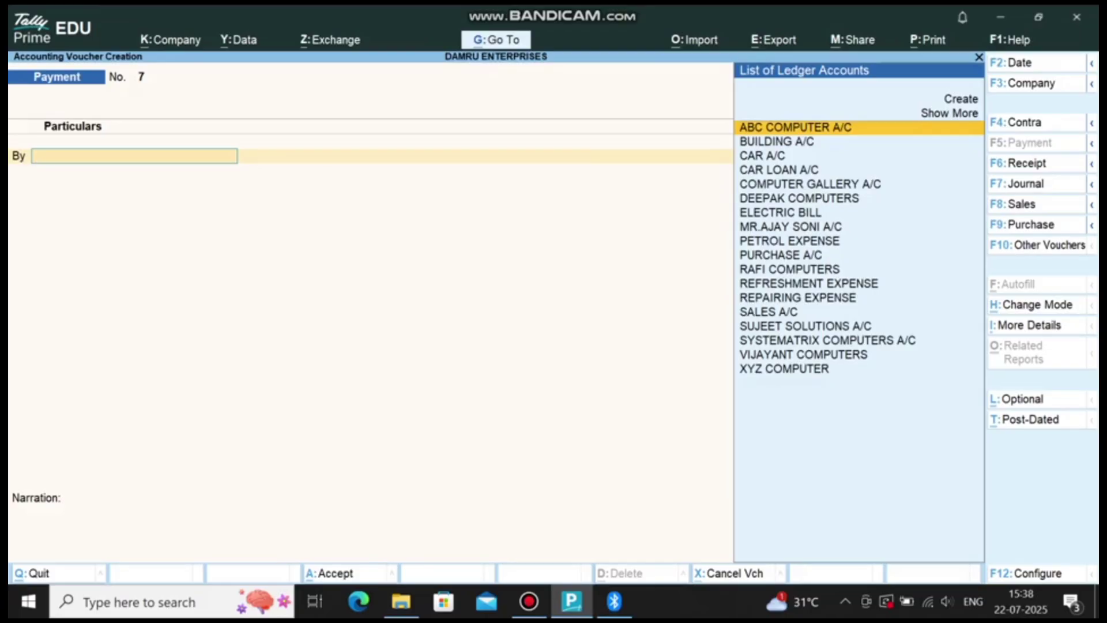
{"action": "type", "text": "SYS"}
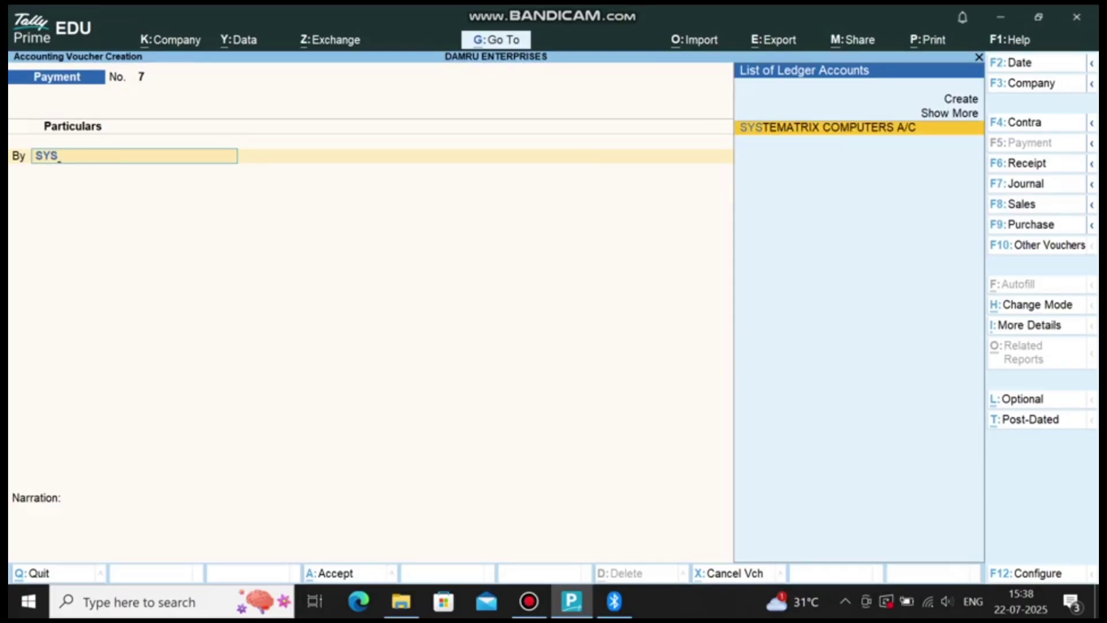
{"action": "key", "text": "Return"}
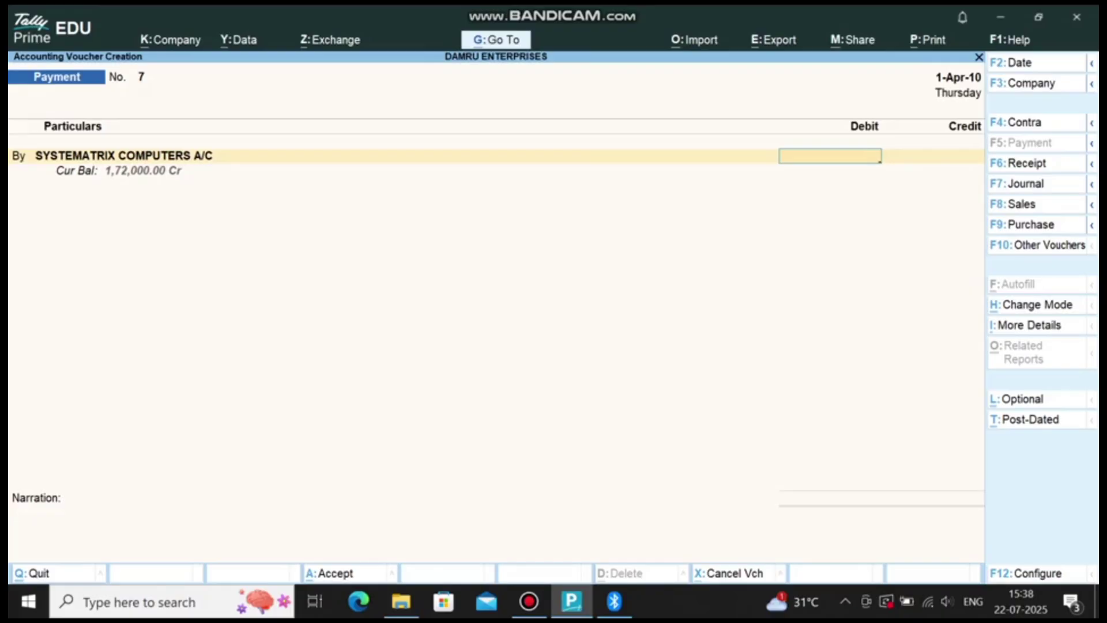
{"action": "type", "text": "173"}
{"action": "key", "text": "BackSpace"}
{"action": "type", "text": "2000"}
{"action": "key", "text": "Return"}
Step: Settle the payment against bill 2, credit CASH A/C, save Payment No. 7, and return to Gateway
{"action": "key", "text": "Return"}
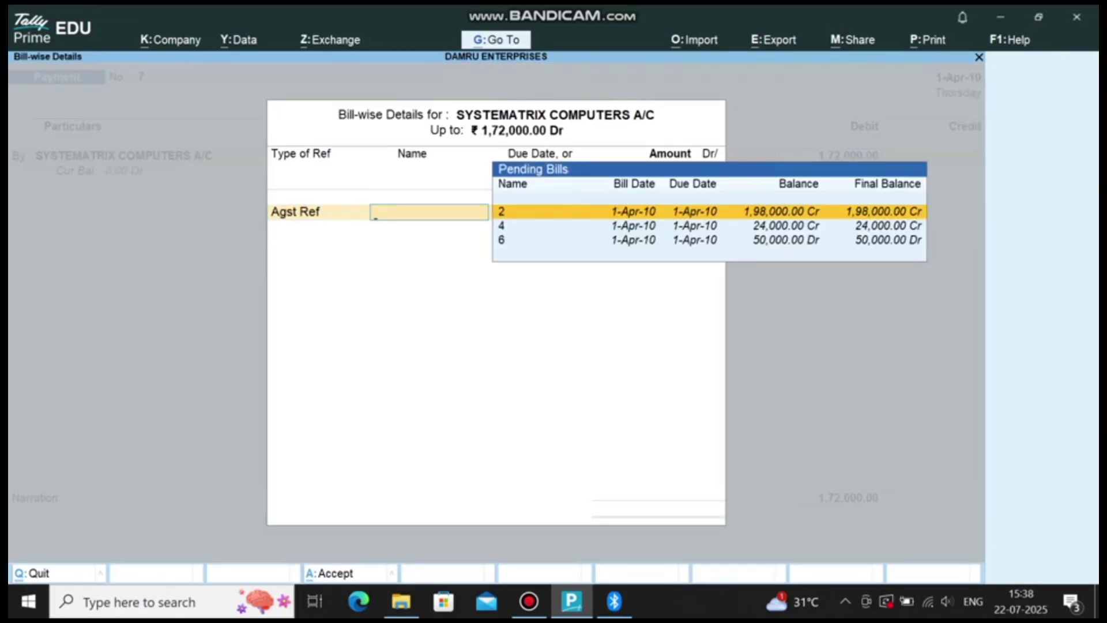
{"action": "key", "text": "Return"}
{"action": "key", "text": "Return"}
{"action": "key", "text": "Return"}
{"action": "key", "text": "Return"}
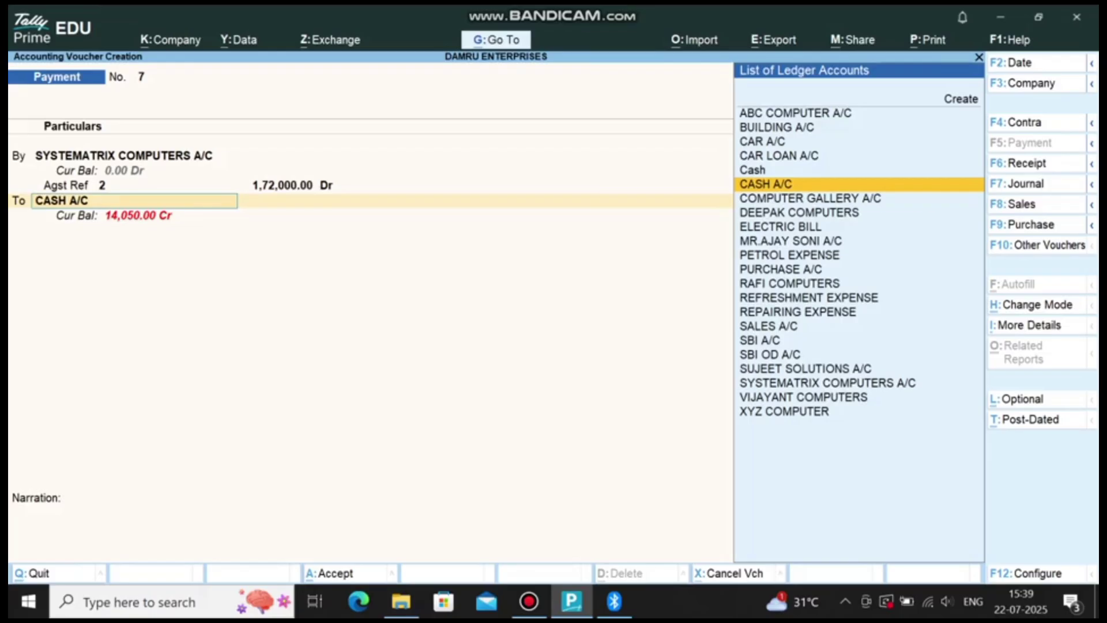
{"action": "key", "text": "Return"}
{"action": "key", "text": "Return"}
{"action": "key", "text": "Return"}
{"action": "key", "text": "Return"}
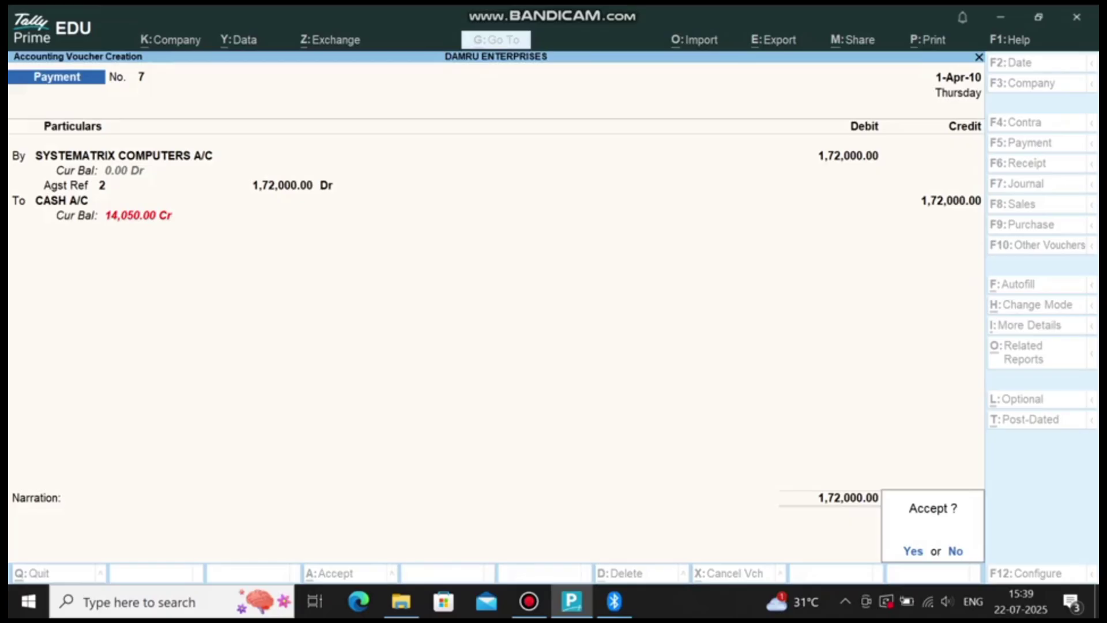
{"action": "key", "text": "y"}
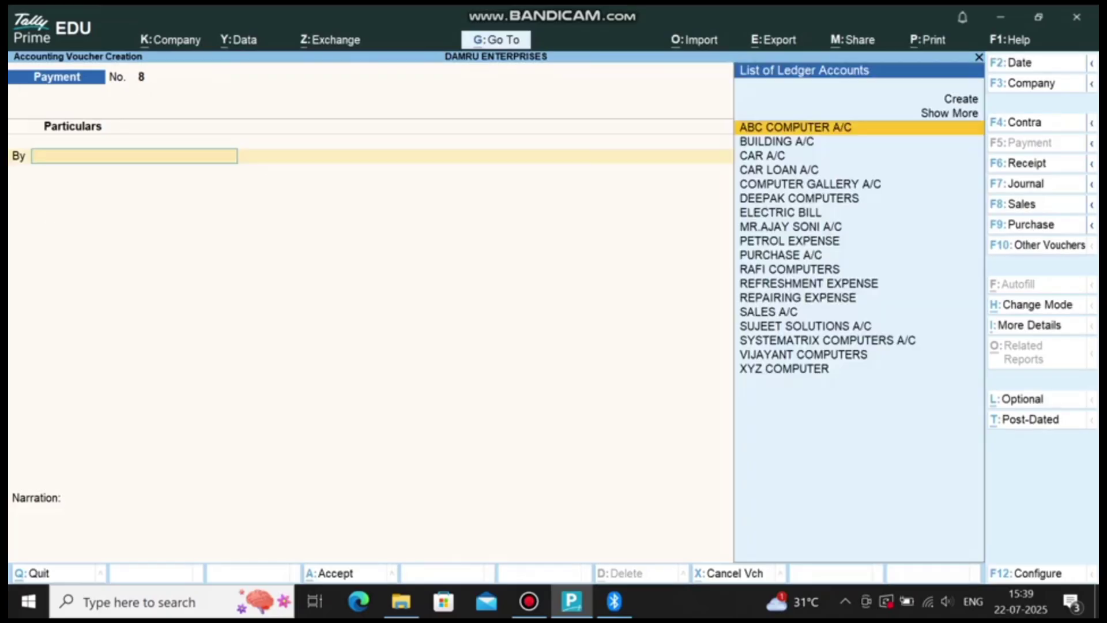
{"action": "key", "text": "Escape"}
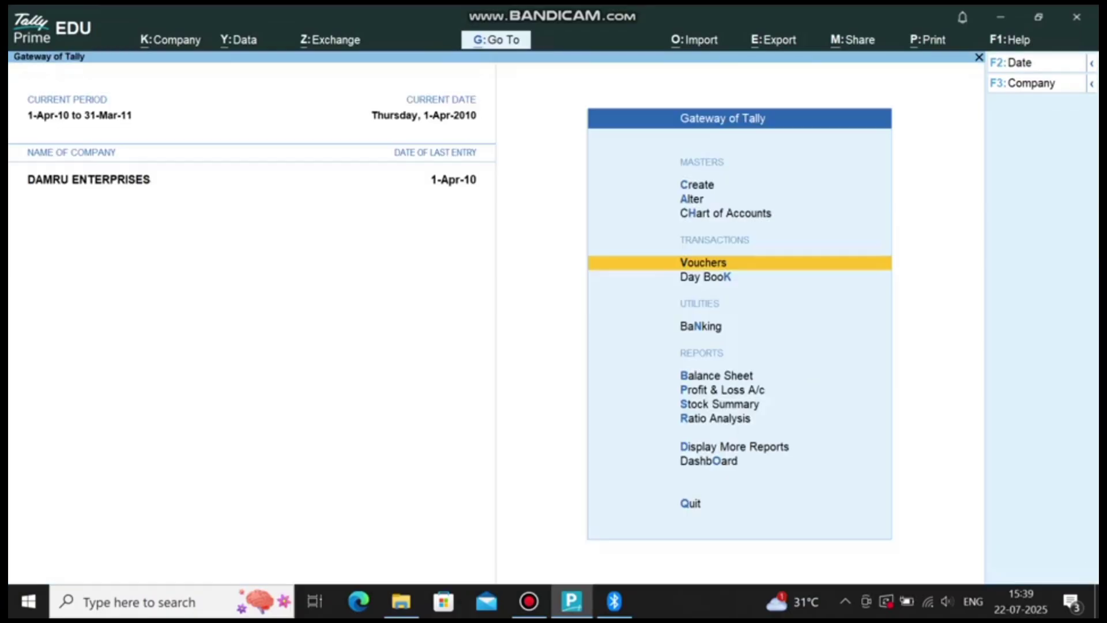